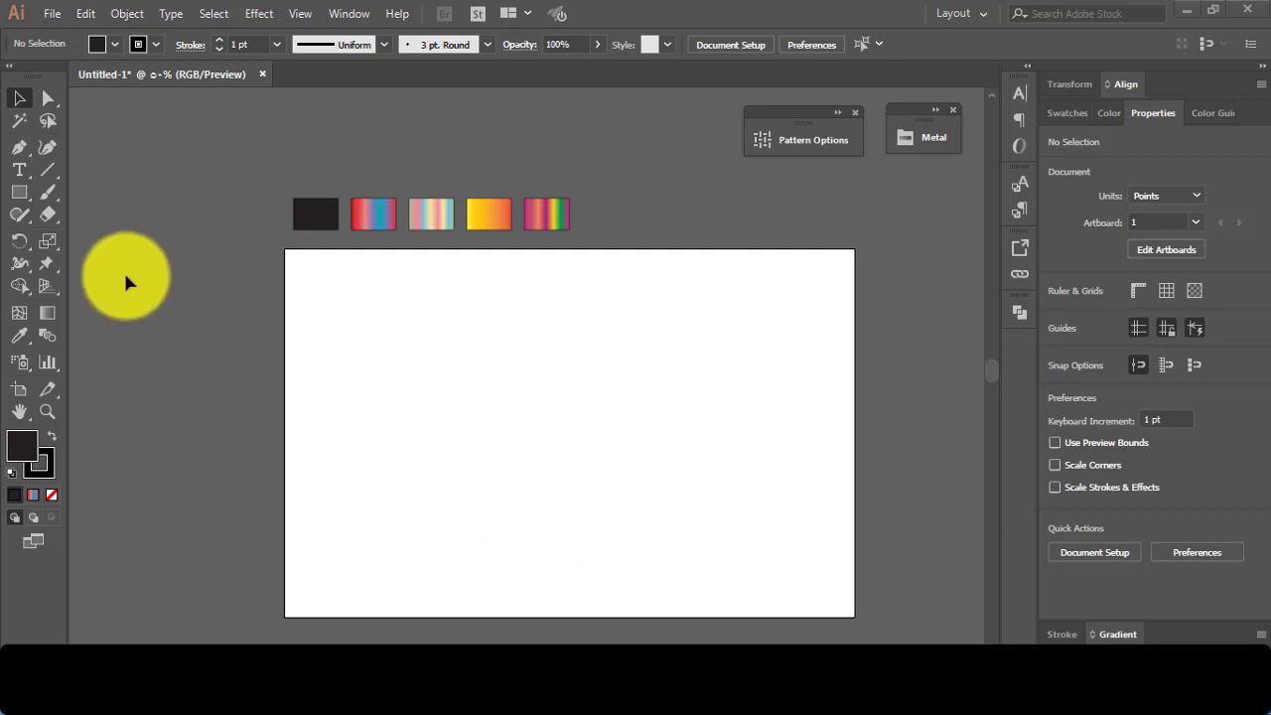
# Open the Gradient and Layers panels and target the dark sample rectangle in Layer 1
pyautogui.click(19, 201)
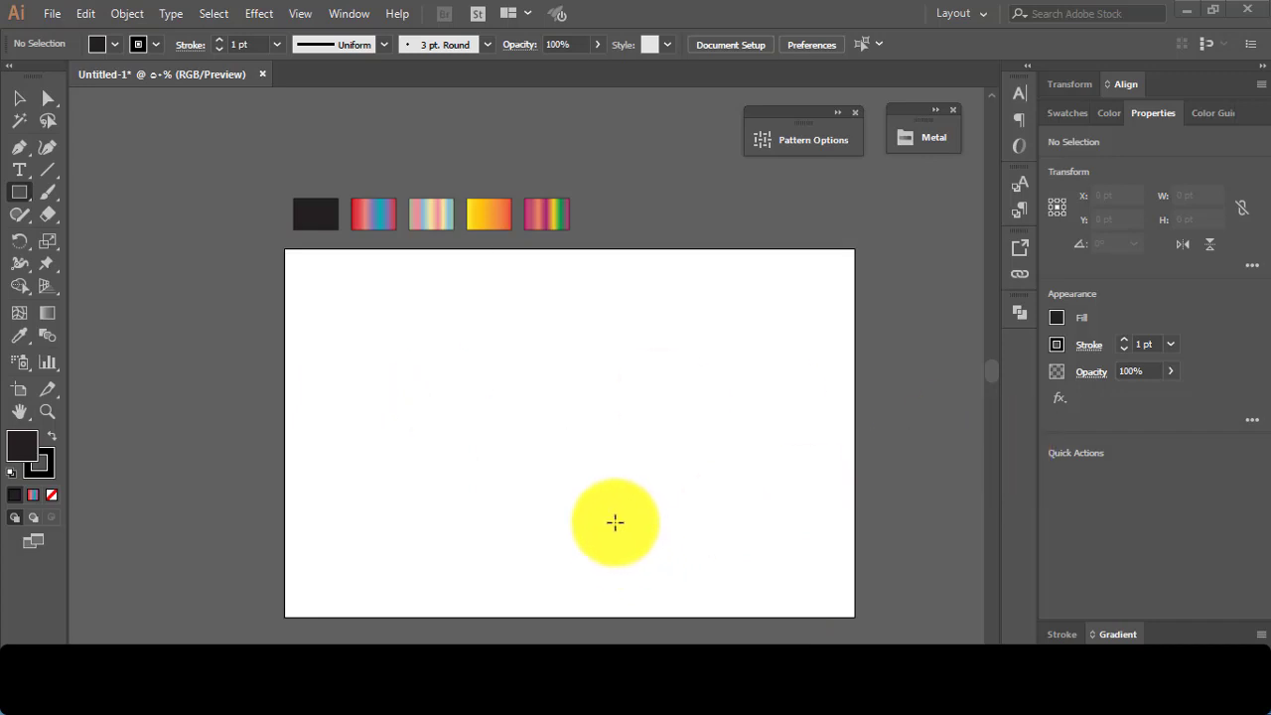
pyautogui.click(1116, 633)
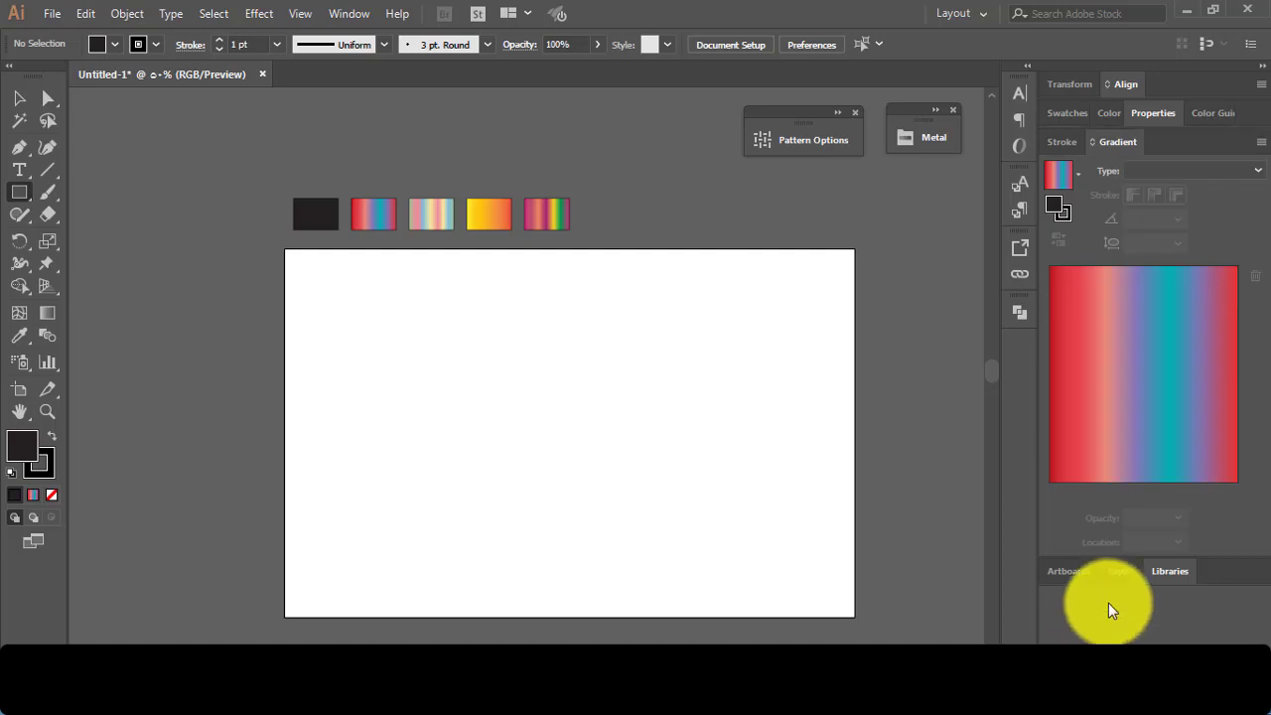
pyautogui.click(1119, 576)
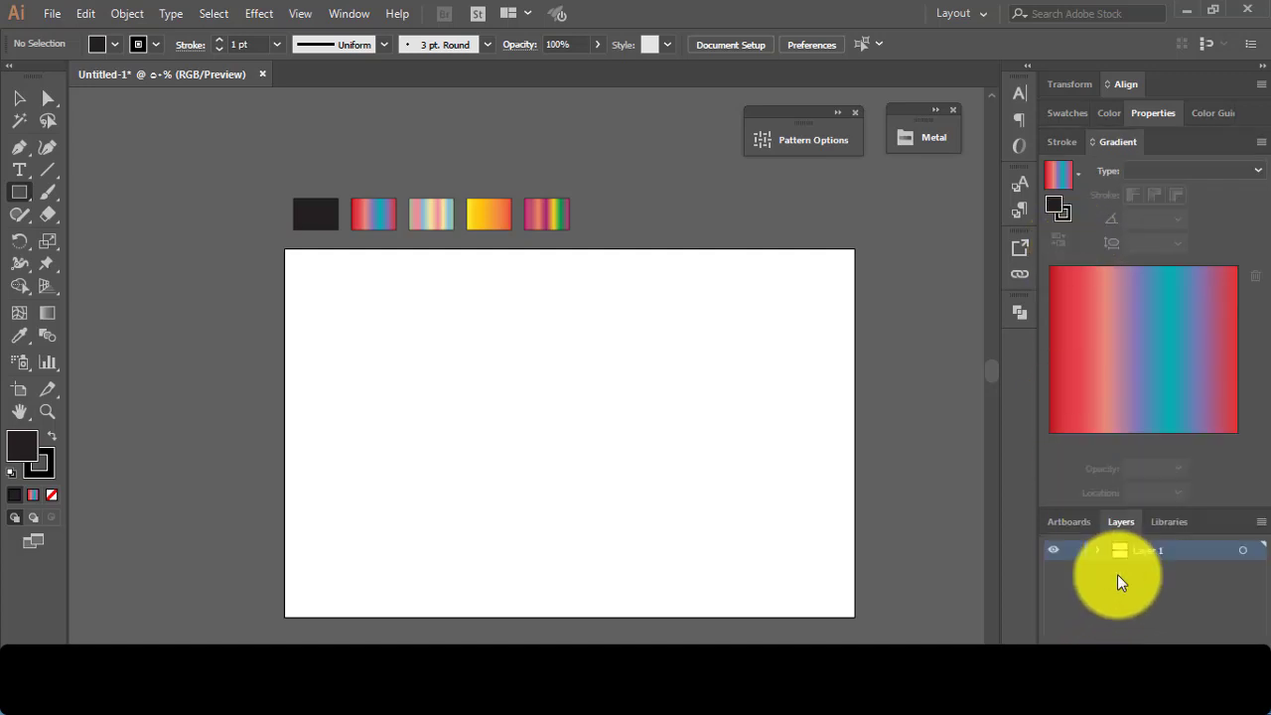
pyautogui.click(1097, 552)
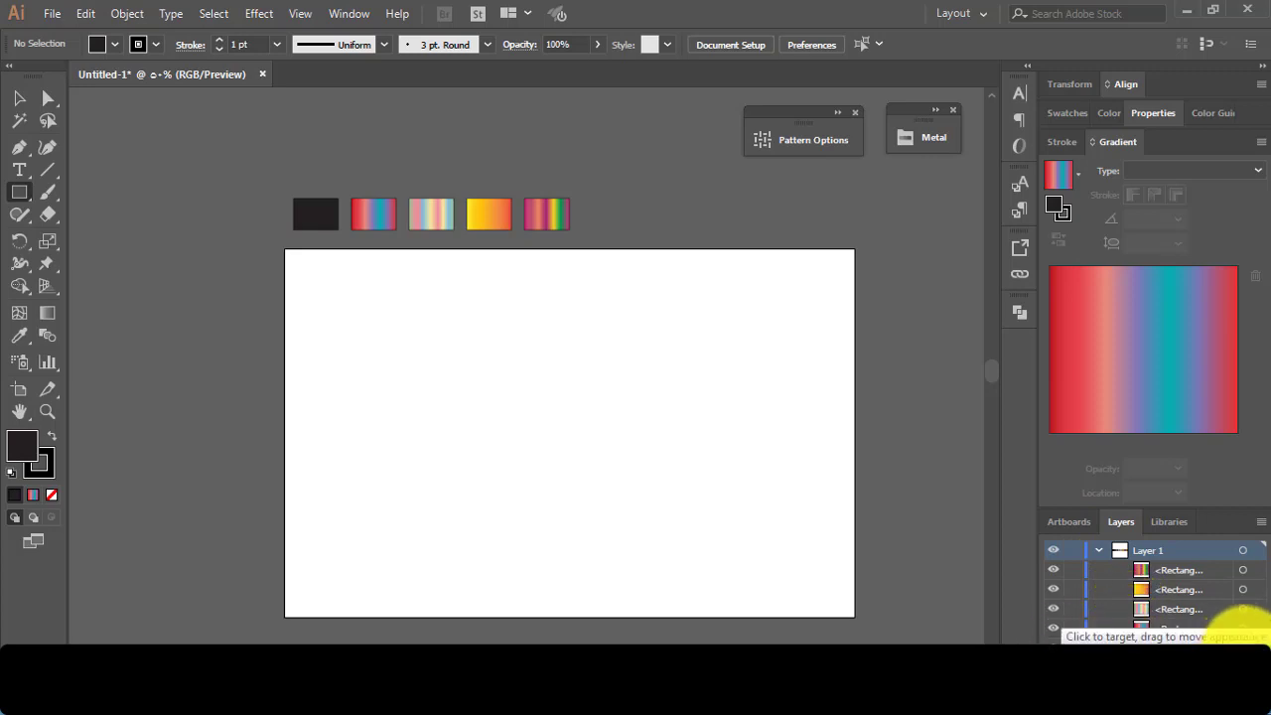
pyautogui.click(1243, 647)
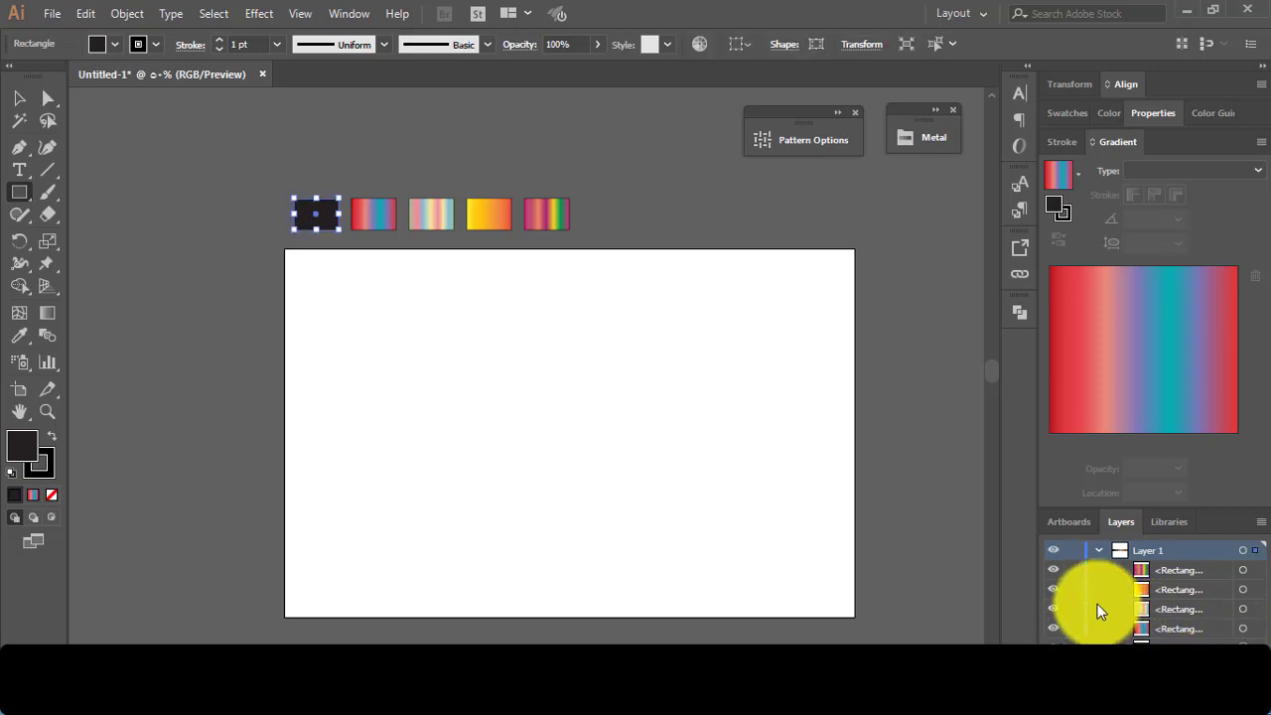
pyautogui.click(1097, 550)
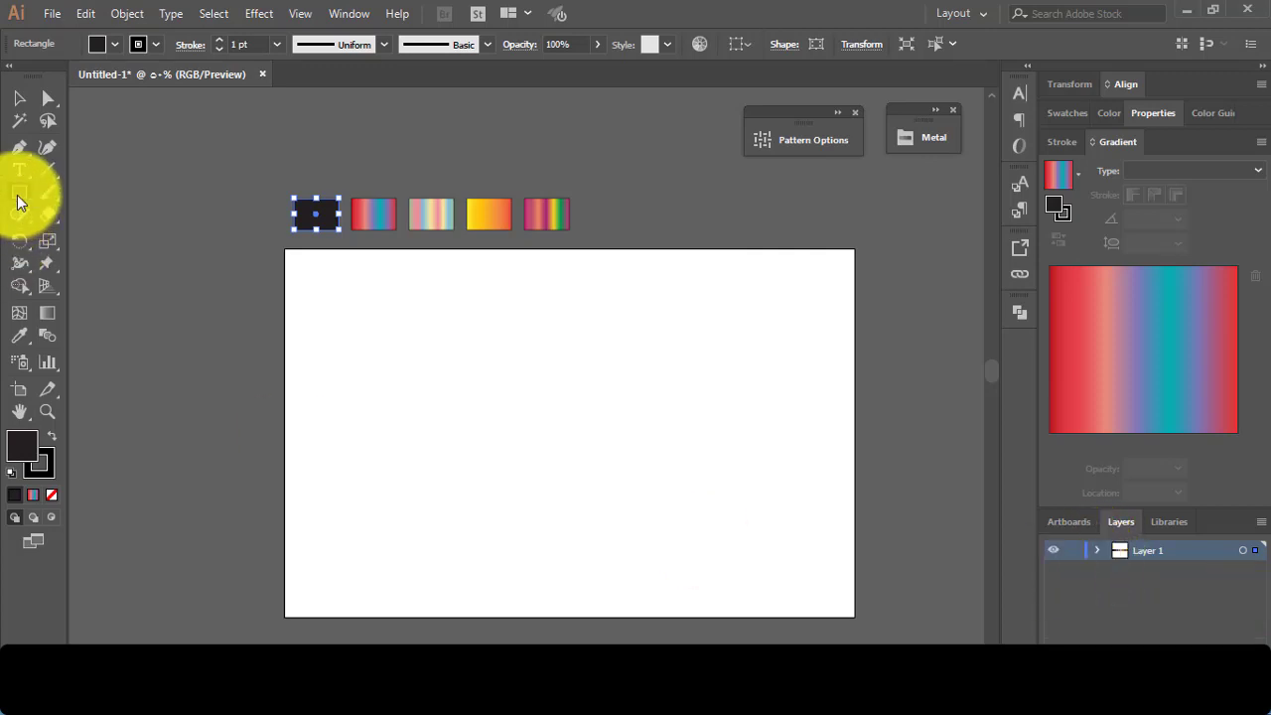
# Draw a dark rectangle over the full artboard and set its stroke to None
pyautogui.moveTo(288, 250); pyautogui.dragTo(852, 618)
pyautogui.click(18, 98)
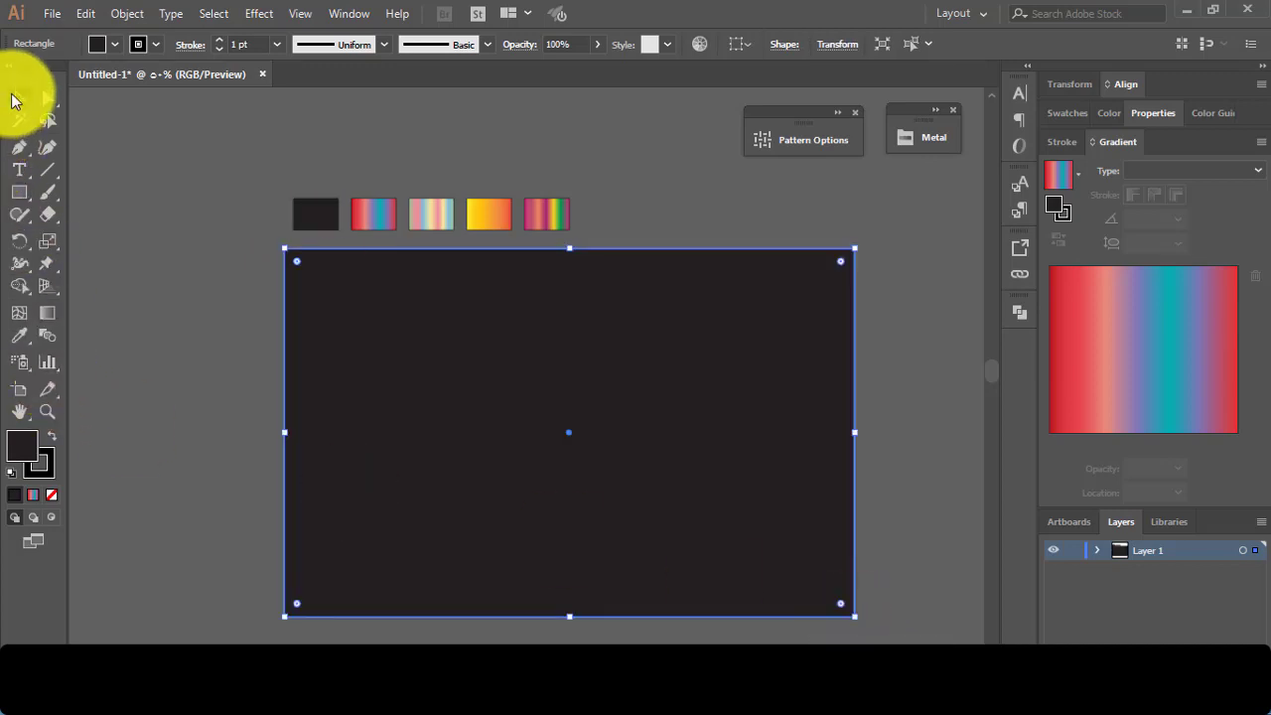
pyautogui.click(221, 453)
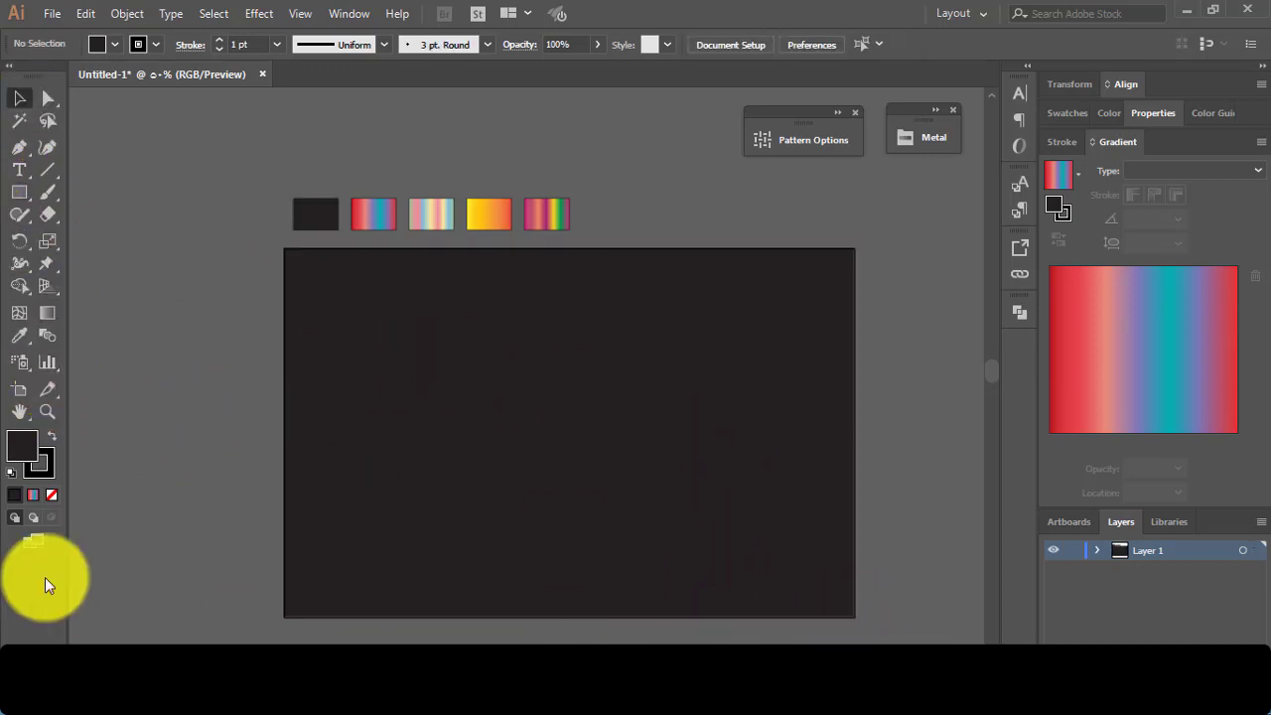
pyautogui.click(317, 284)
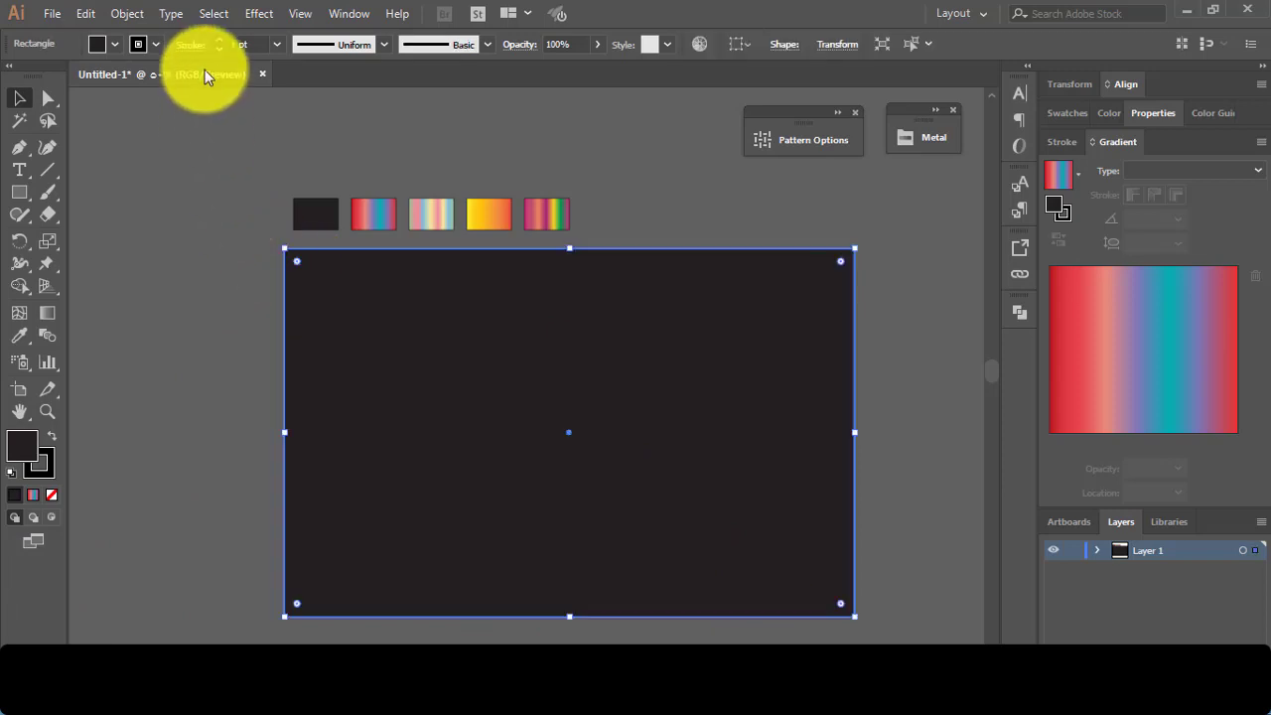
pyautogui.click(156, 43)
pyautogui.click(12, 76)
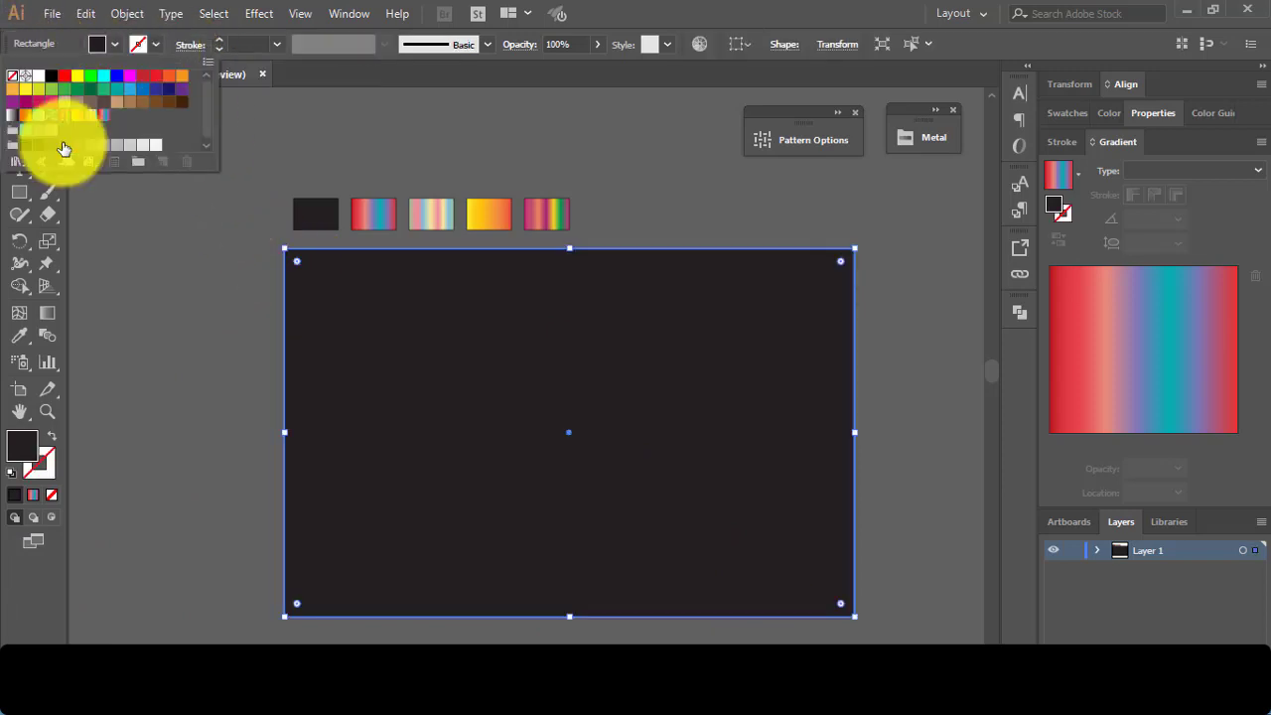
pyautogui.click(207, 407)
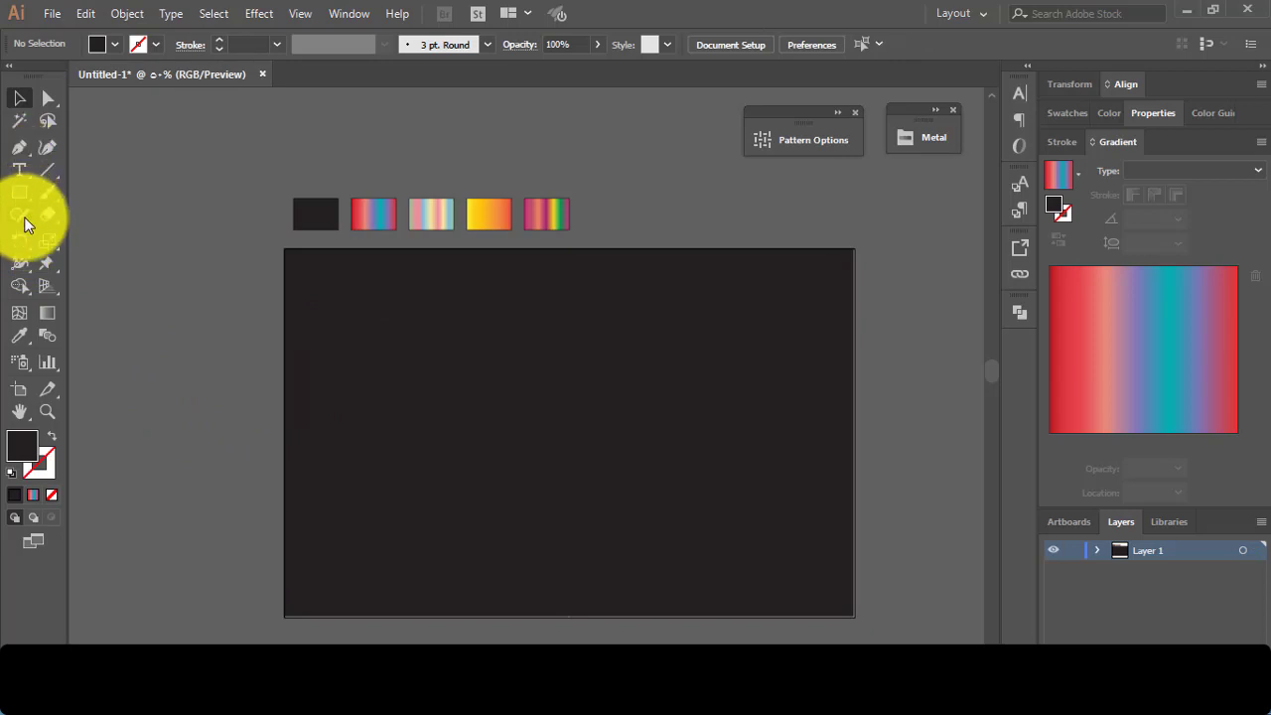
pyautogui.click(27, 225)
# With the Pencil tool, draw a wave from the artboard's left edge to its right edge
pyautogui.moveTo(25, 225); pyautogui.dragTo(69, 240)
pyautogui.click(69, 239)
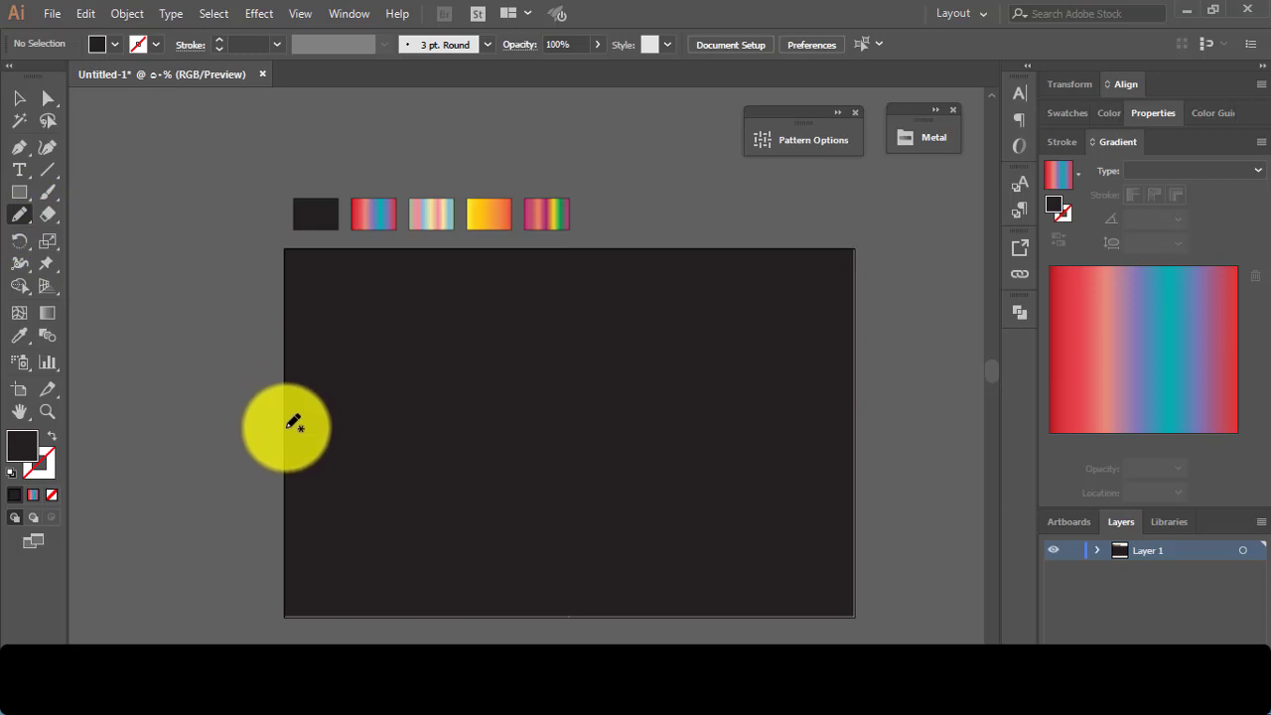
pyautogui.moveTo(288, 429); pyautogui.dragTo(460, 401)
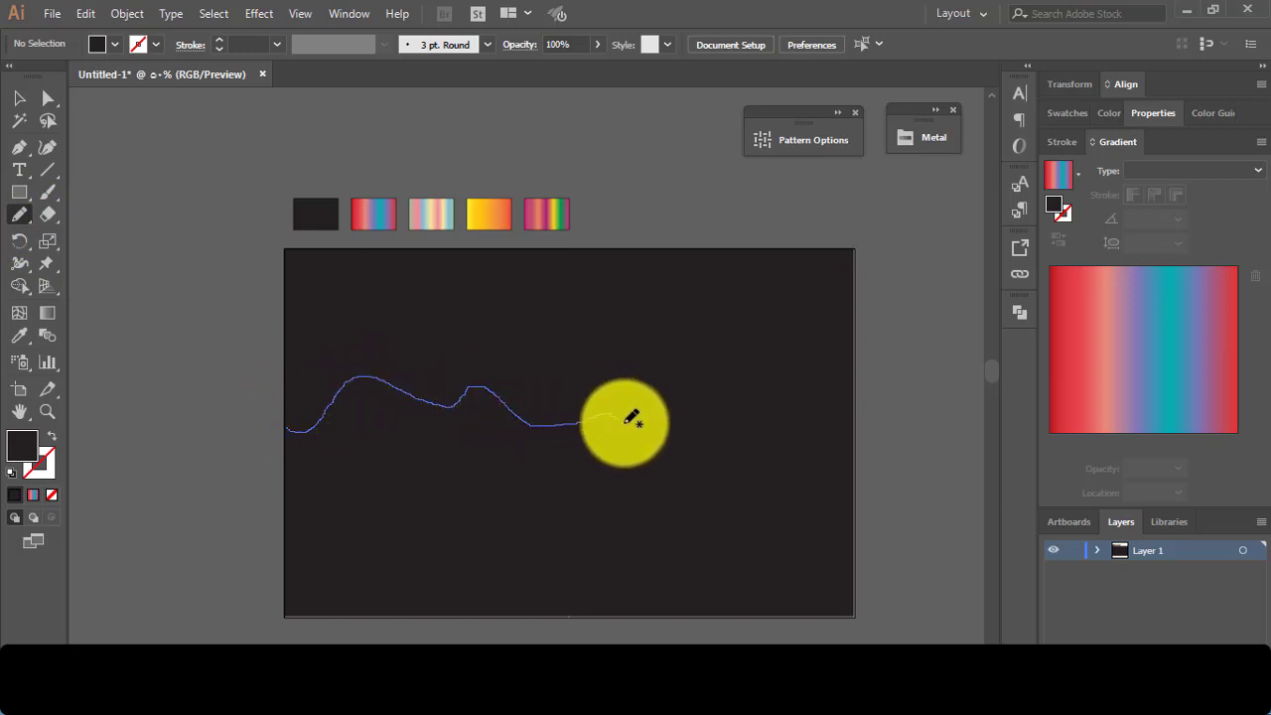
pyautogui.moveTo(466, 396)
pyautogui.mouseDown()
pyautogui.moveTo(707, 384)
pyautogui.moveTo(852, 433)
pyautogui.mouseUp()
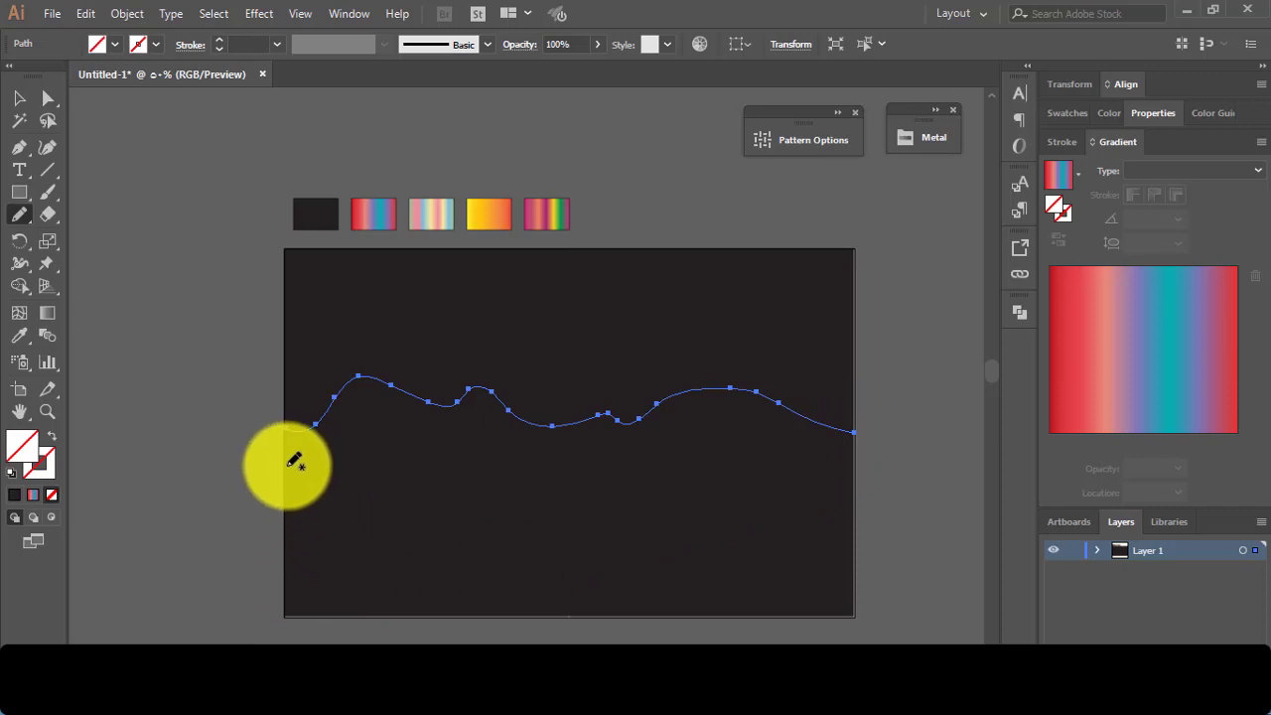
# Draw three more wavy lines lower down, the last along the artboard's bottom
pyautogui.moveTo(295, 460)
pyautogui.mouseDown()
pyautogui.moveTo(375, 413)
pyautogui.moveTo(411, 368)
pyautogui.moveTo(457, 388)
pyautogui.moveTo(509, 437)
pyautogui.moveTo(761, 431)
pyautogui.moveTo(861, 467)
pyautogui.mouseUp()
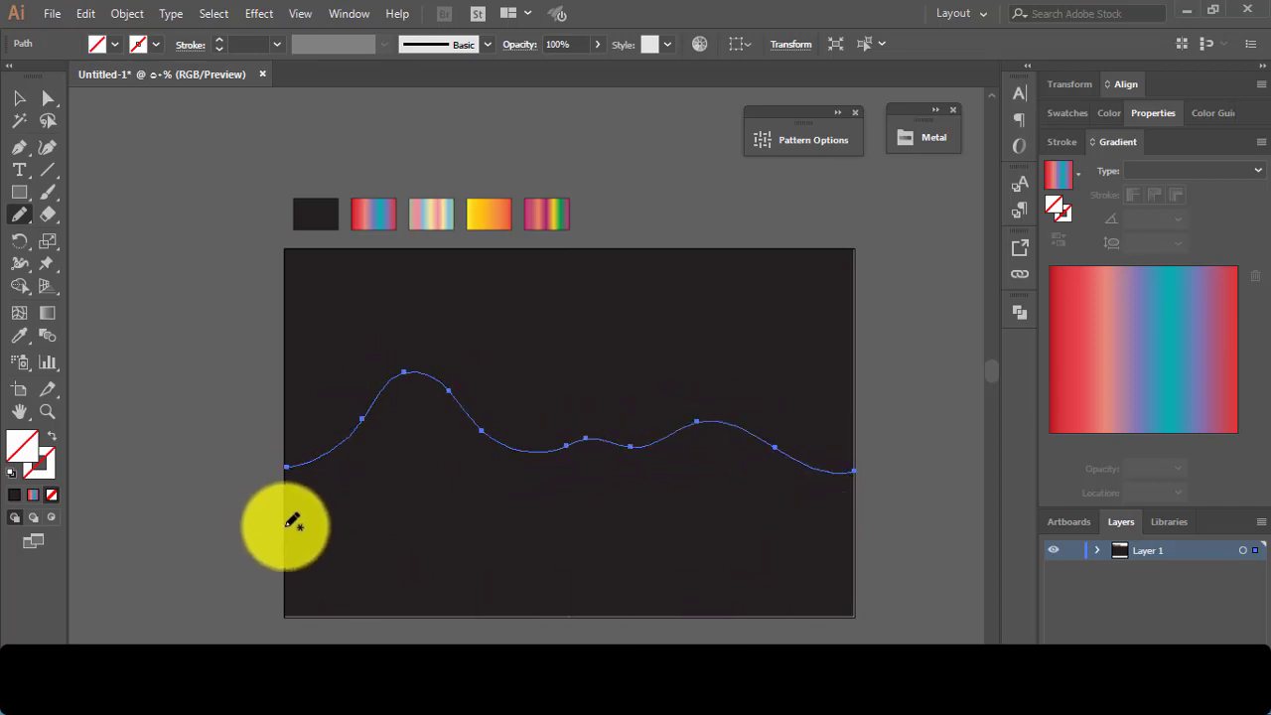
pyautogui.moveTo(288, 524)
pyautogui.mouseDown()
pyautogui.moveTo(296, 512)
pyautogui.moveTo(353, 524)
pyautogui.moveTo(493, 509)
pyautogui.moveTo(854, 526)
pyautogui.mouseUp()
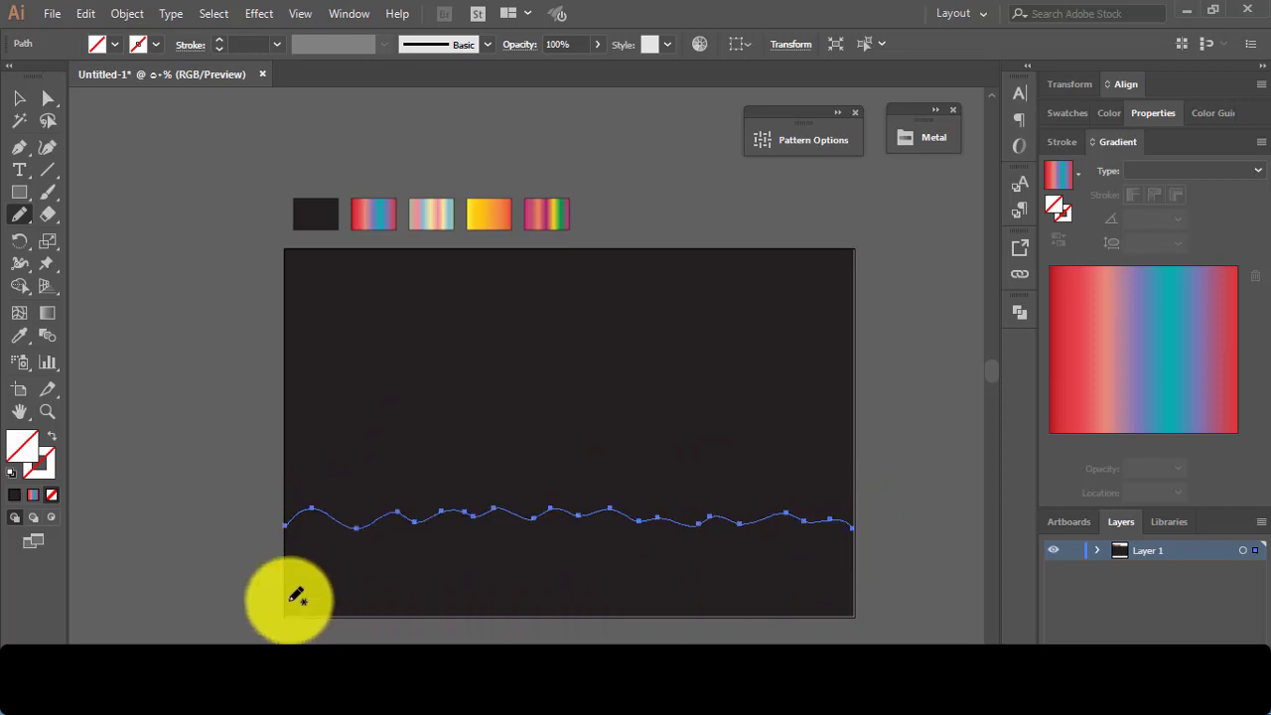
pyautogui.moveTo(340, 604)
pyautogui.mouseDown()
pyautogui.moveTo(602, 547)
pyautogui.moveTo(865, 588)
pyautogui.mouseUp()
pyautogui.click(19, 97)
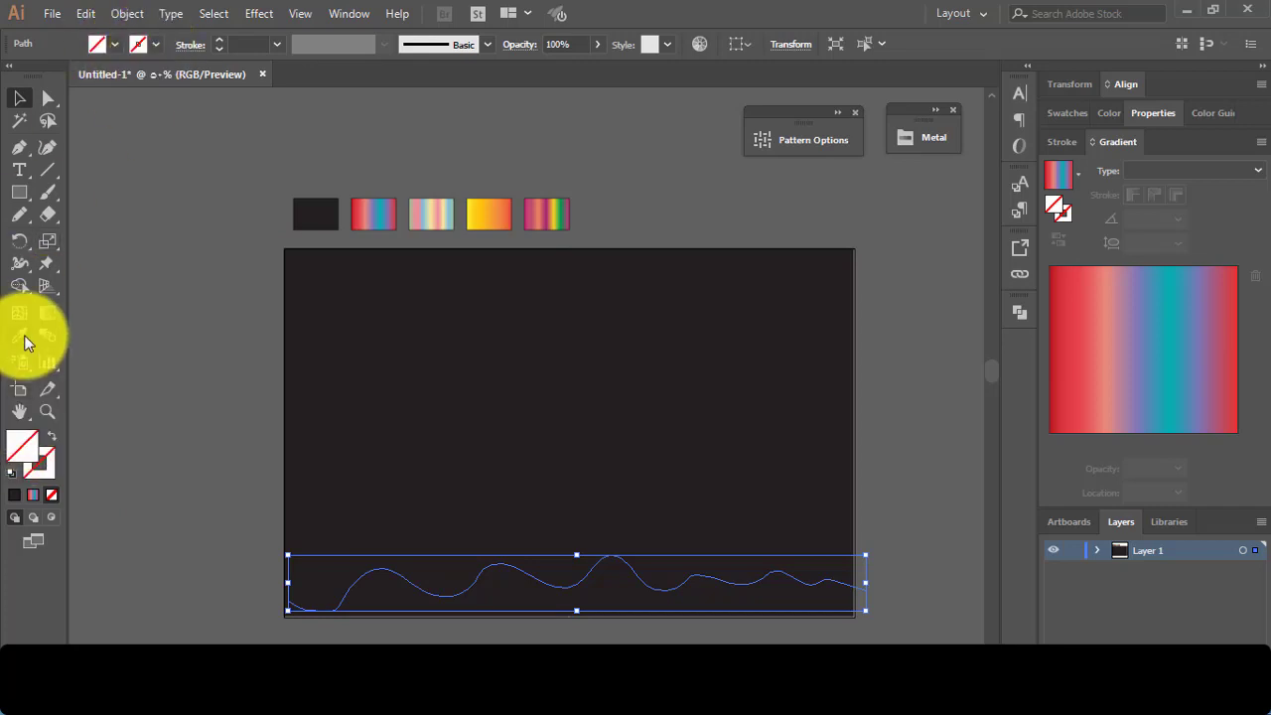
# Sample the red-blue gradient onto the bottom wave as its stroke, with fill set to None
pyautogui.click(23, 338)
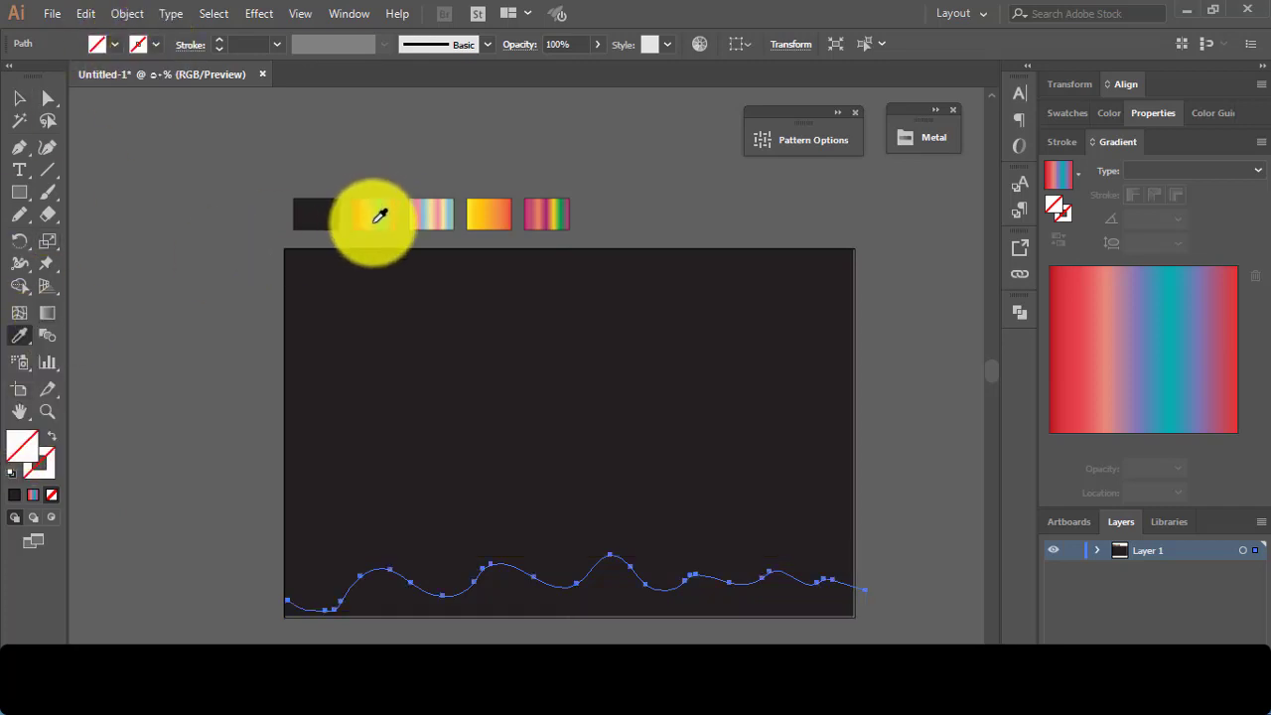
pyautogui.click(379, 216)
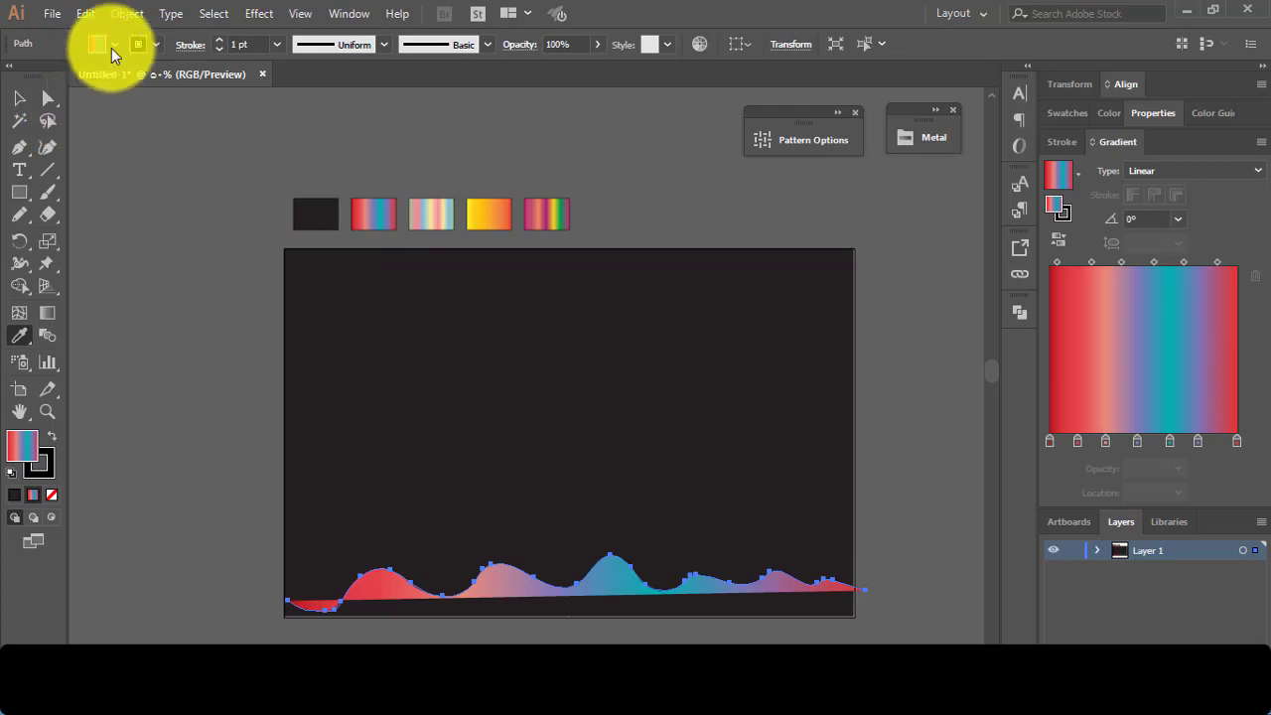
pyautogui.click(54, 437)
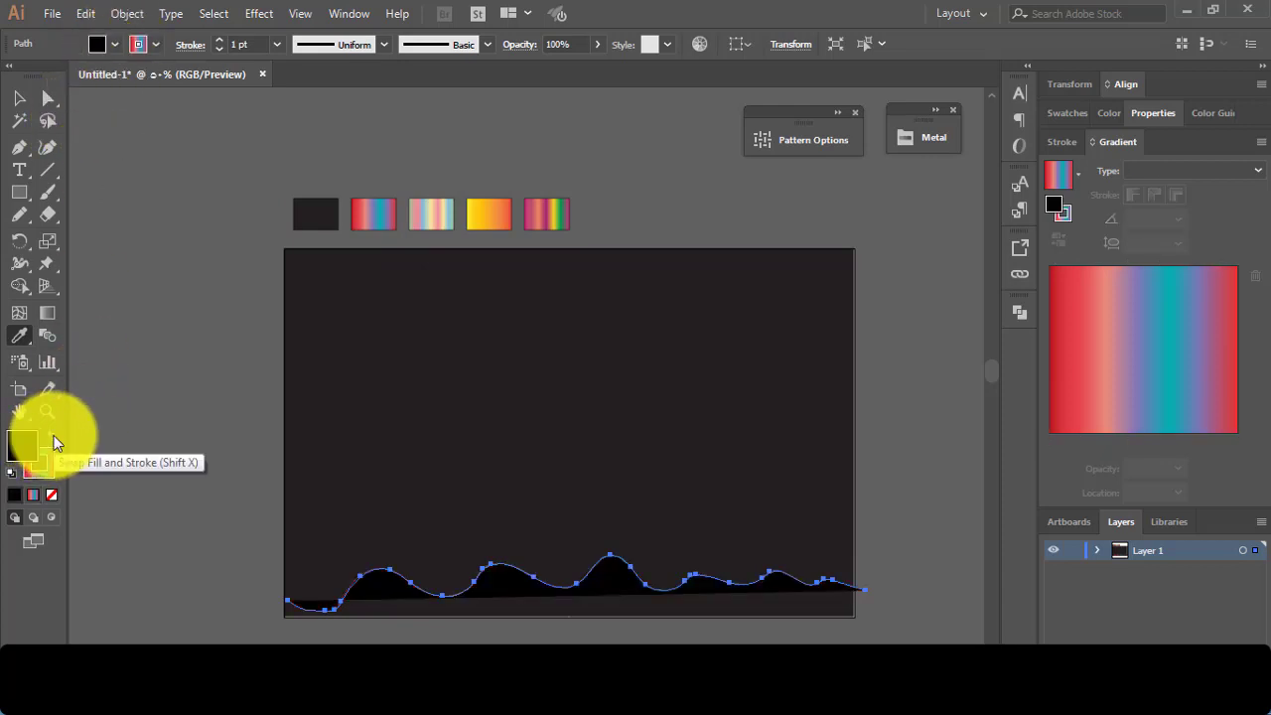
pyautogui.click(53, 442)
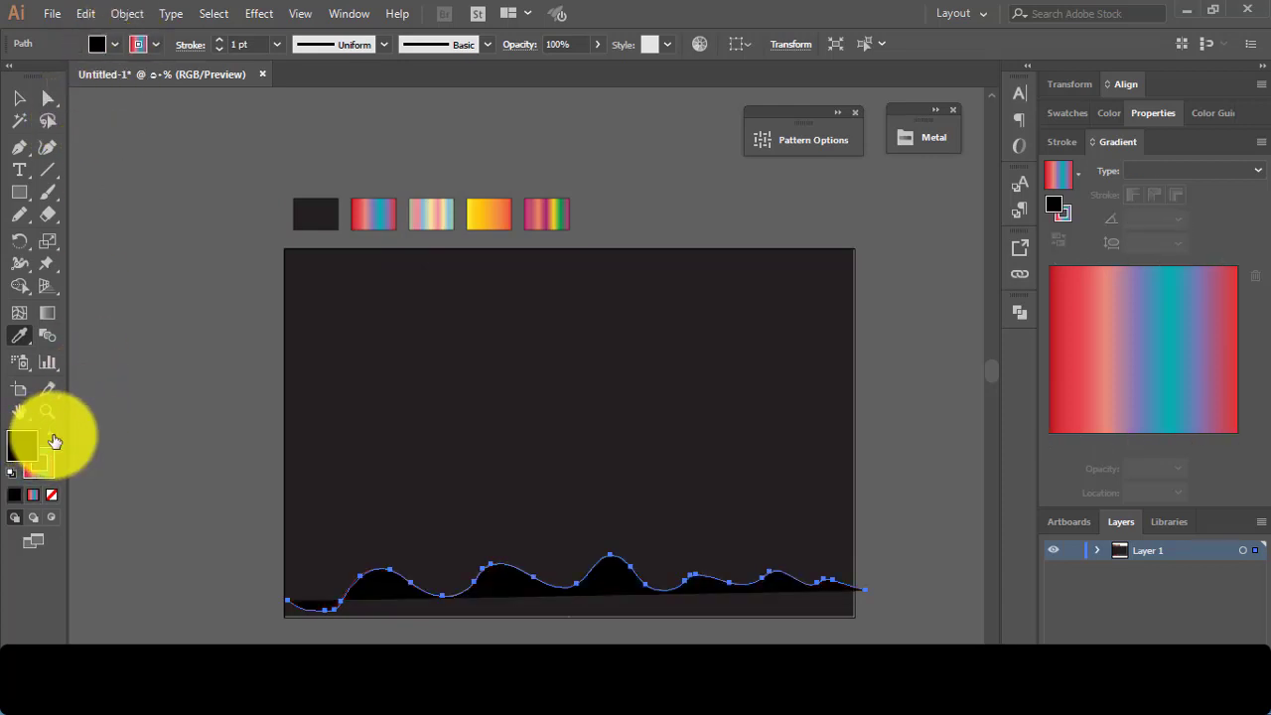
pyautogui.click(115, 47)
pyautogui.click(12, 75)
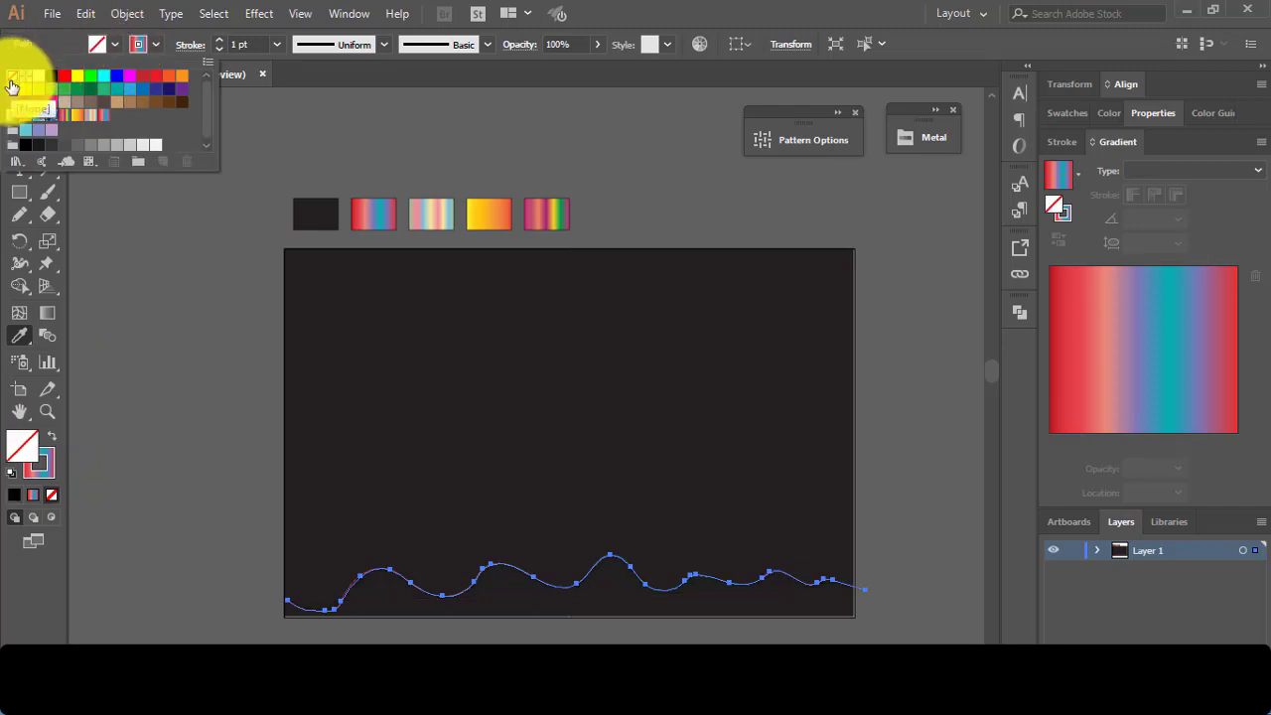
# Set the bottom wave's stroke weight to 2 pt, then select the next wave line
pyautogui.click(220, 42)
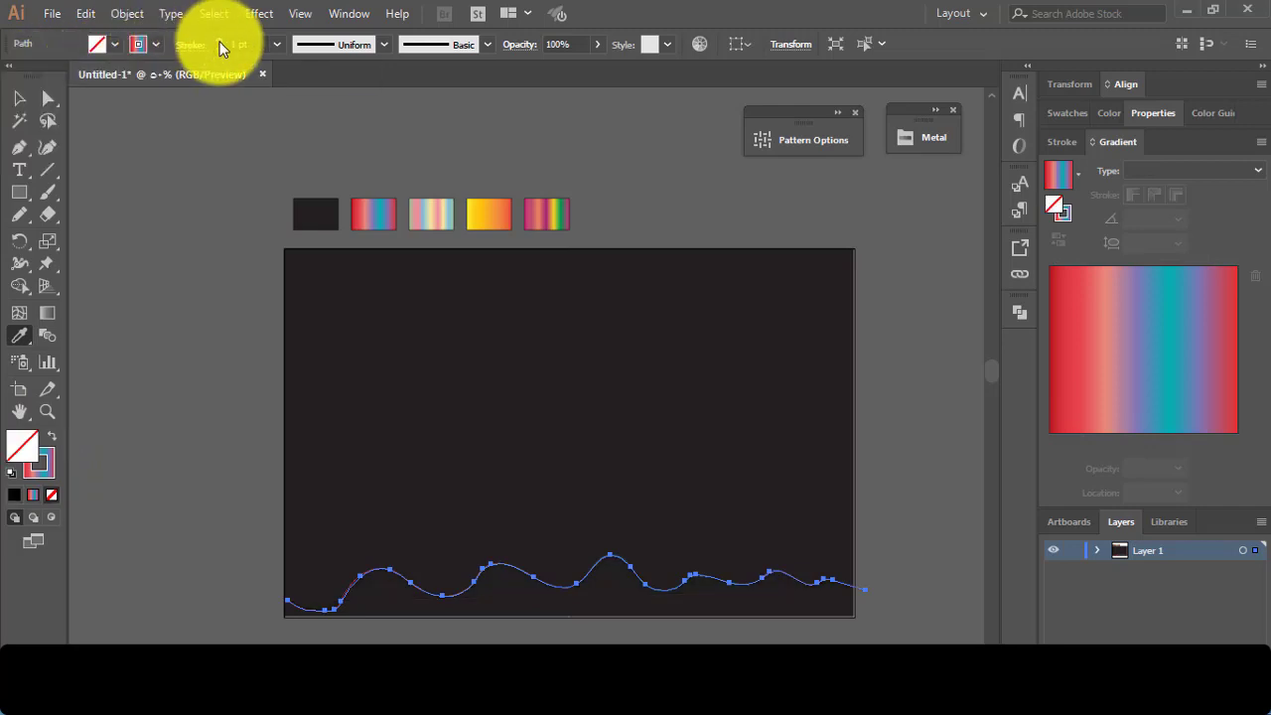
pyautogui.click(219, 42)
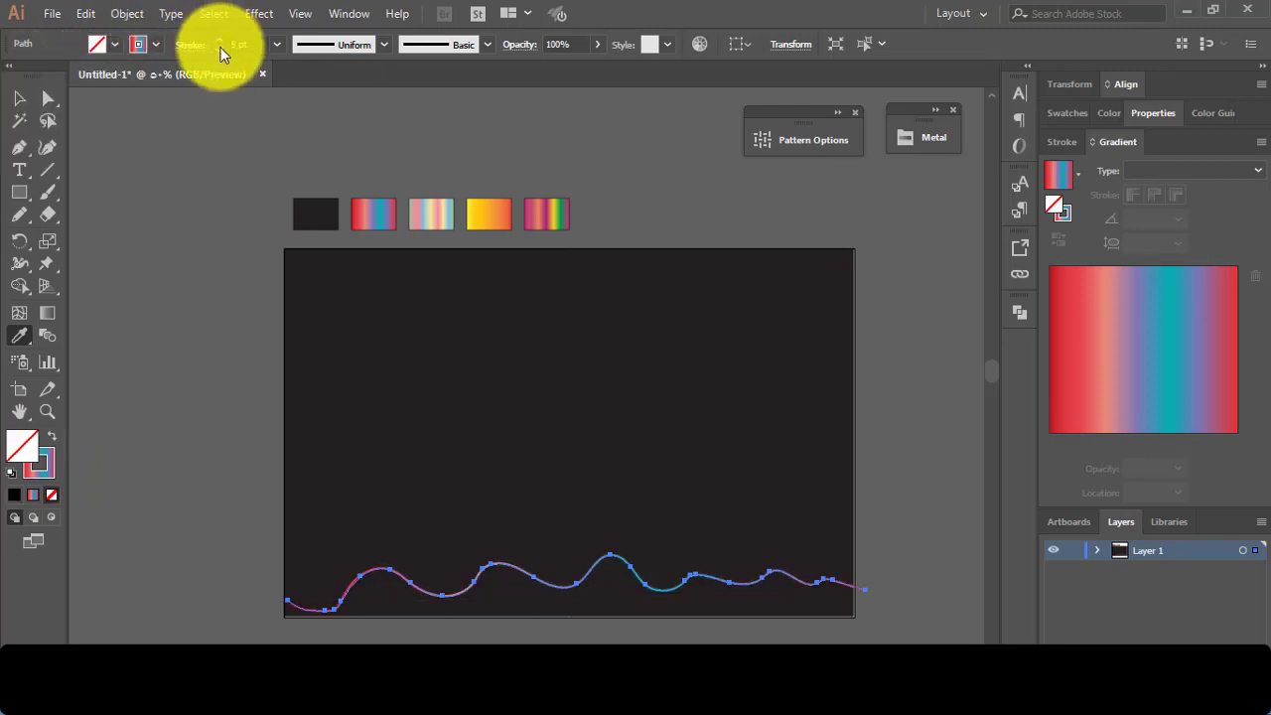
pyautogui.click(219, 48)
pyautogui.click(219, 49)
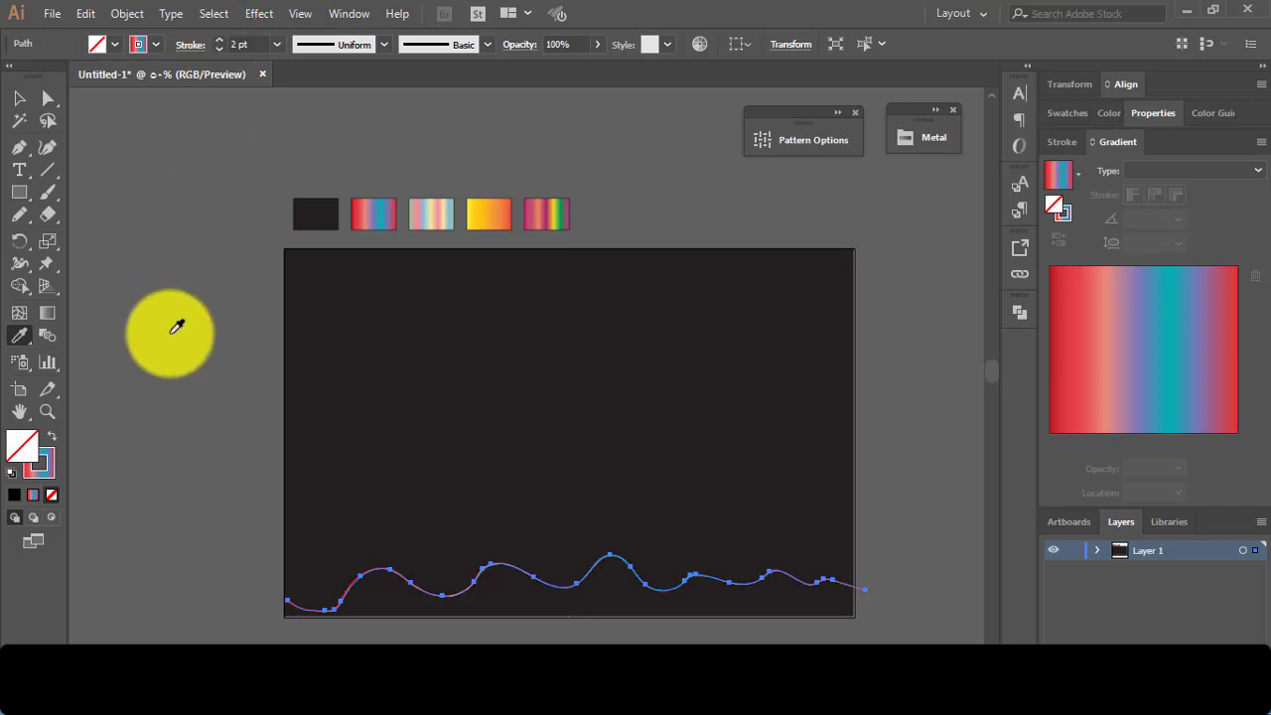
pyautogui.click(18, 98)
pyautogui.click(214, 395)
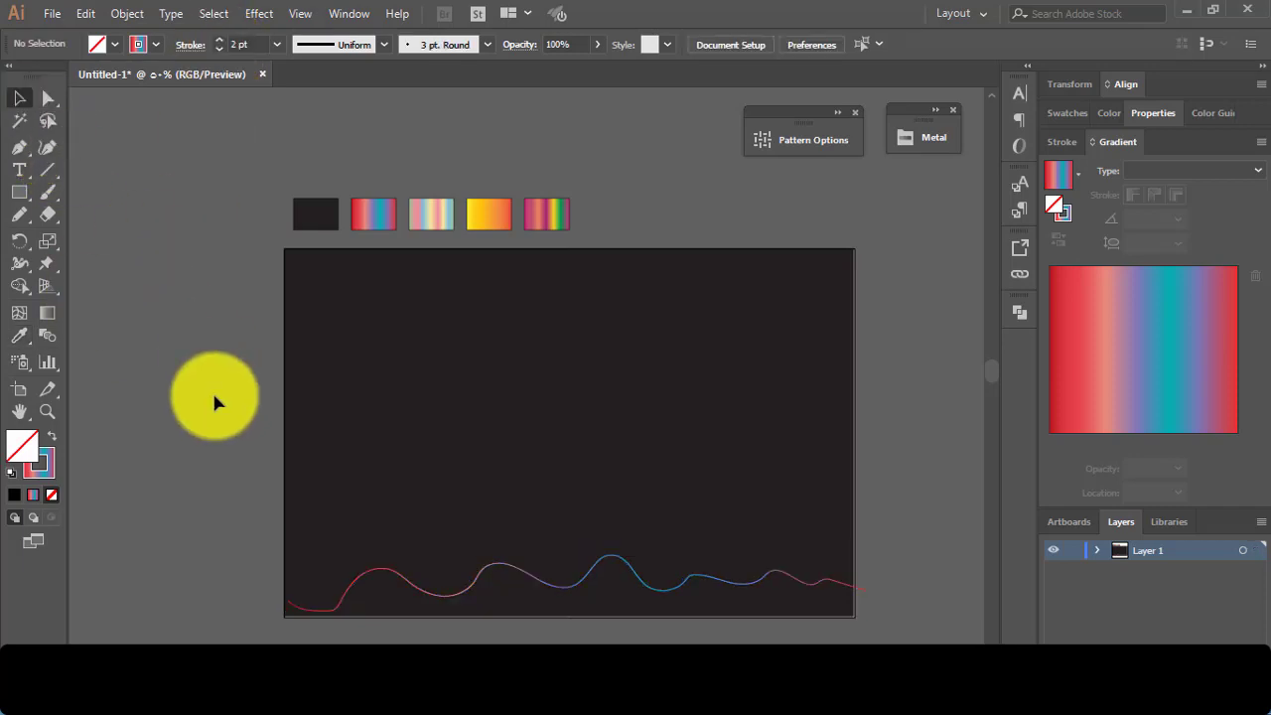
pyautogui.click(620, 521)
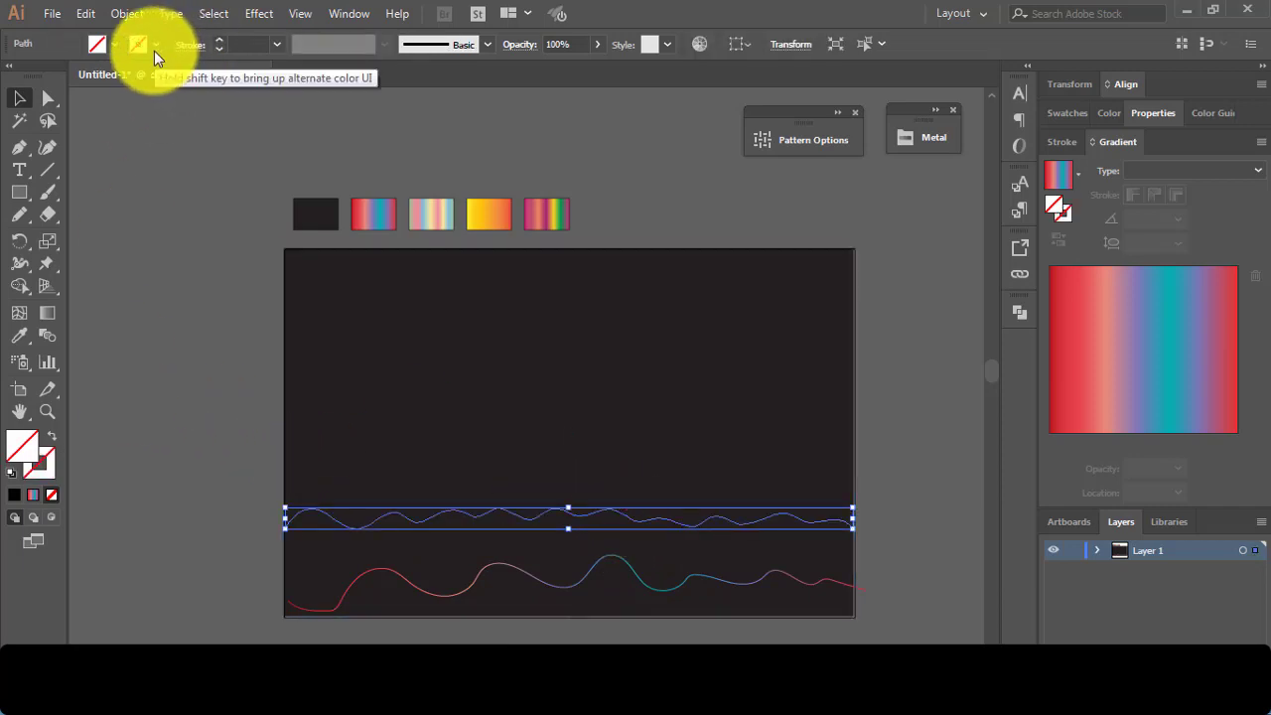
# Put the sampled pastel rainbow gradient on the middle wave's stroke, leaving no fill
pyautogui.click(19, 336)
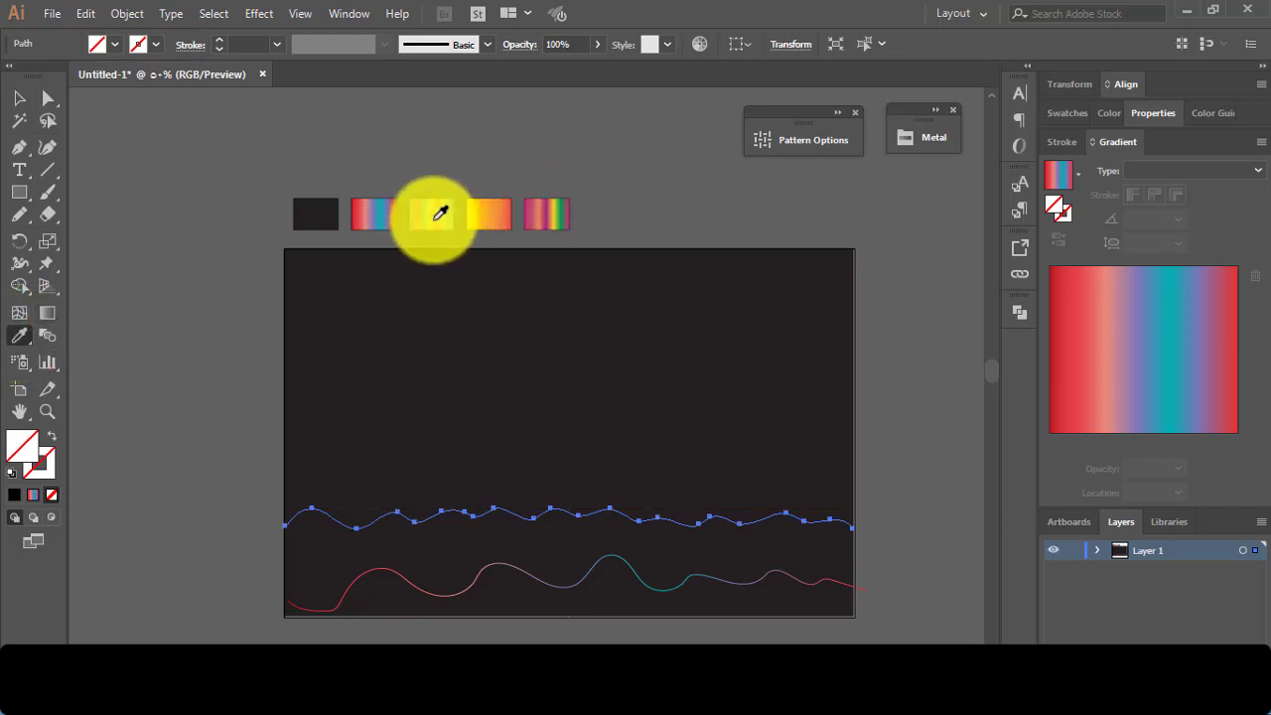
pyautogui.click(440, 214)
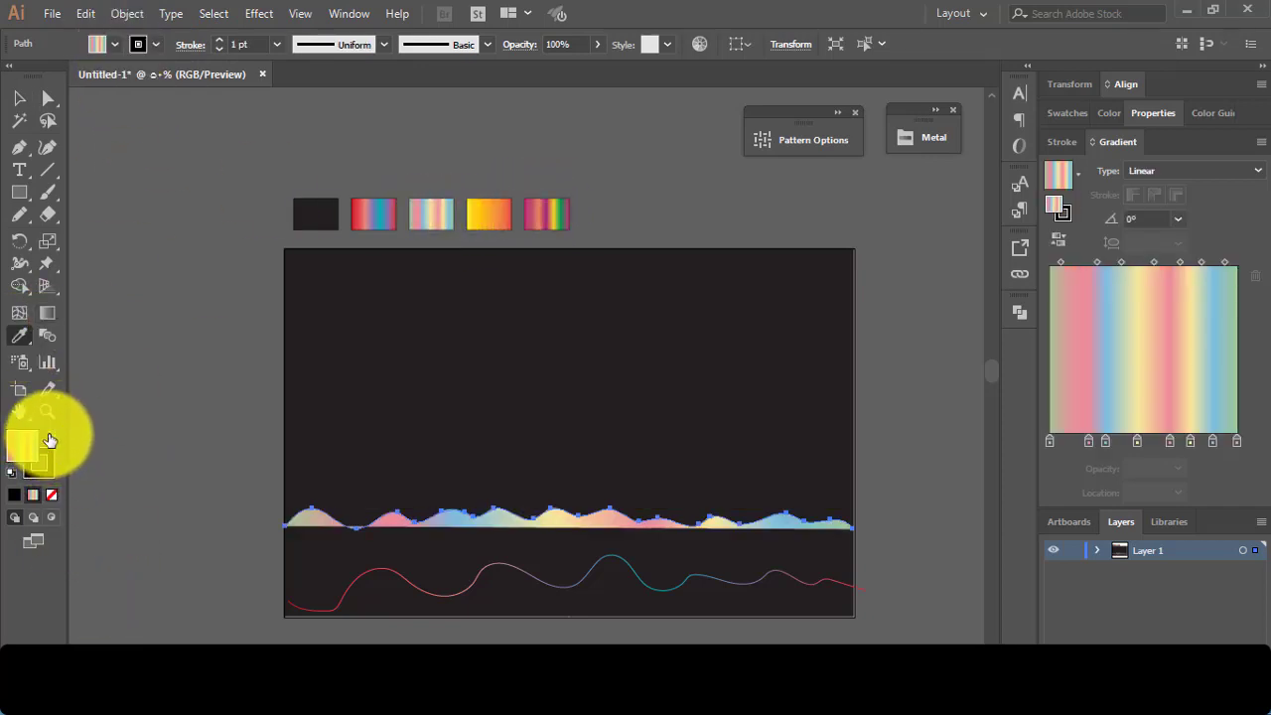
pyautogui.click(55, 497)
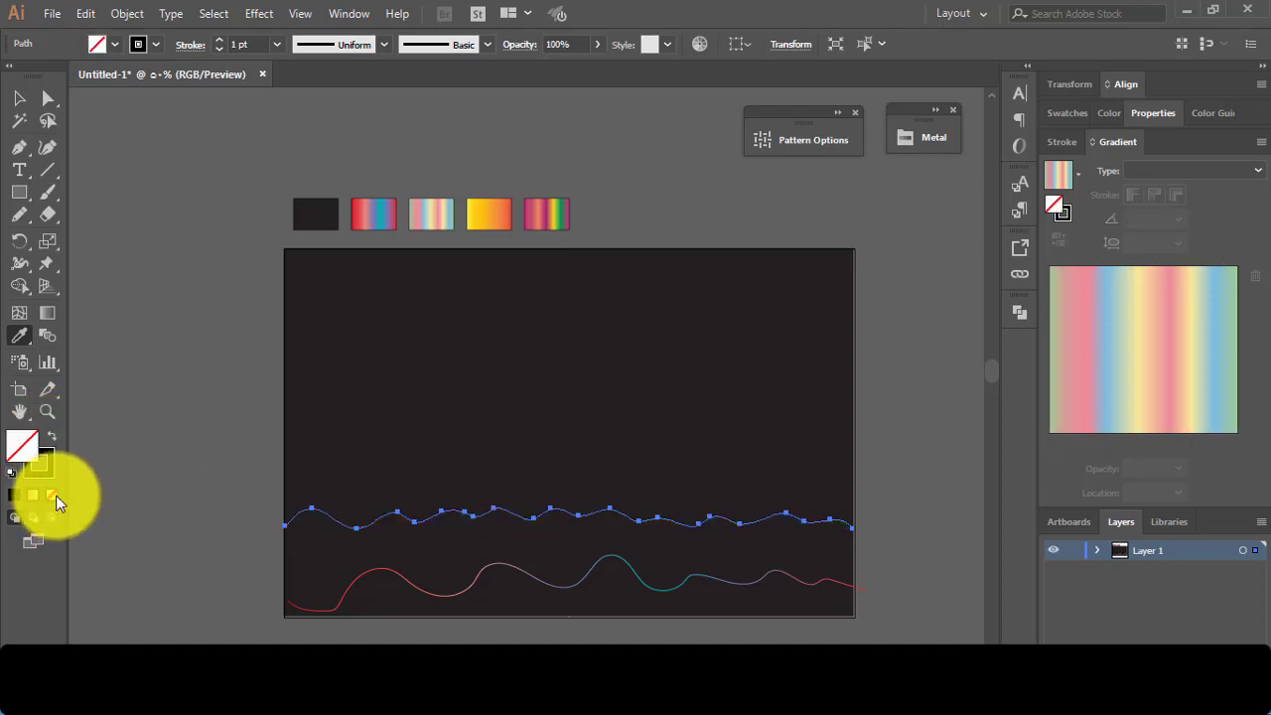
pyautogui.click(52, 438)
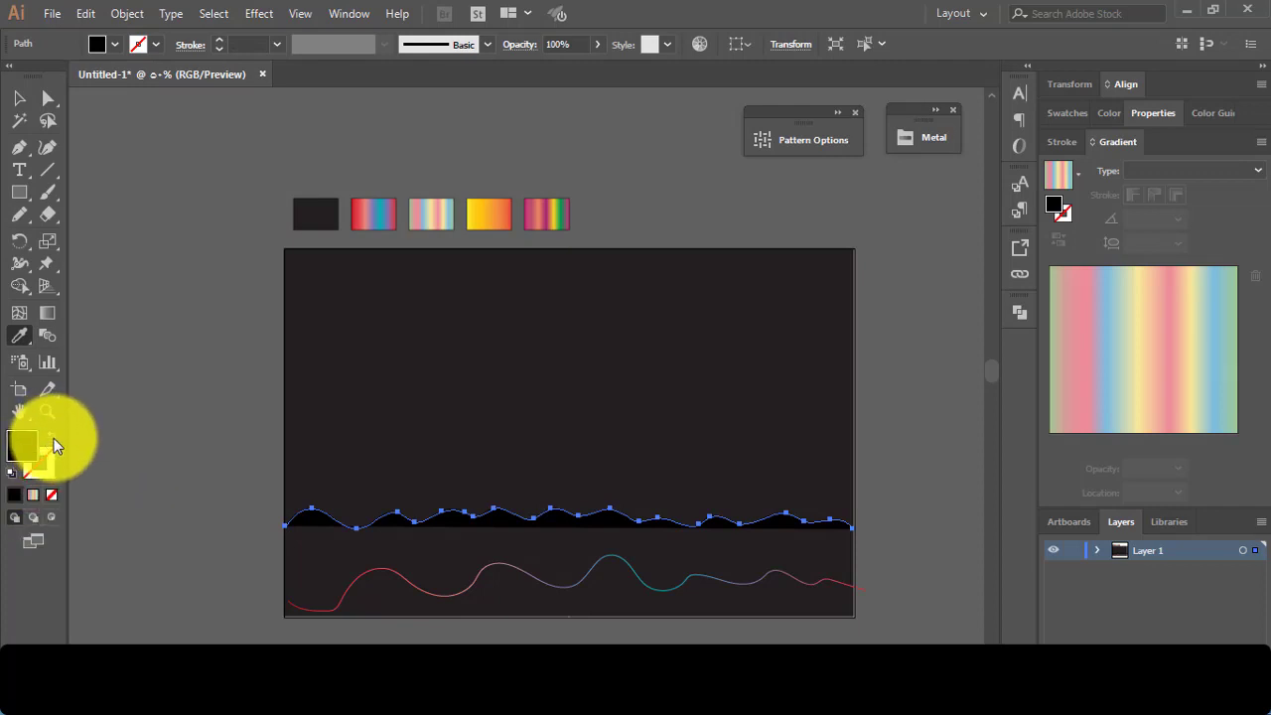
pyautogui.click(34, 493)
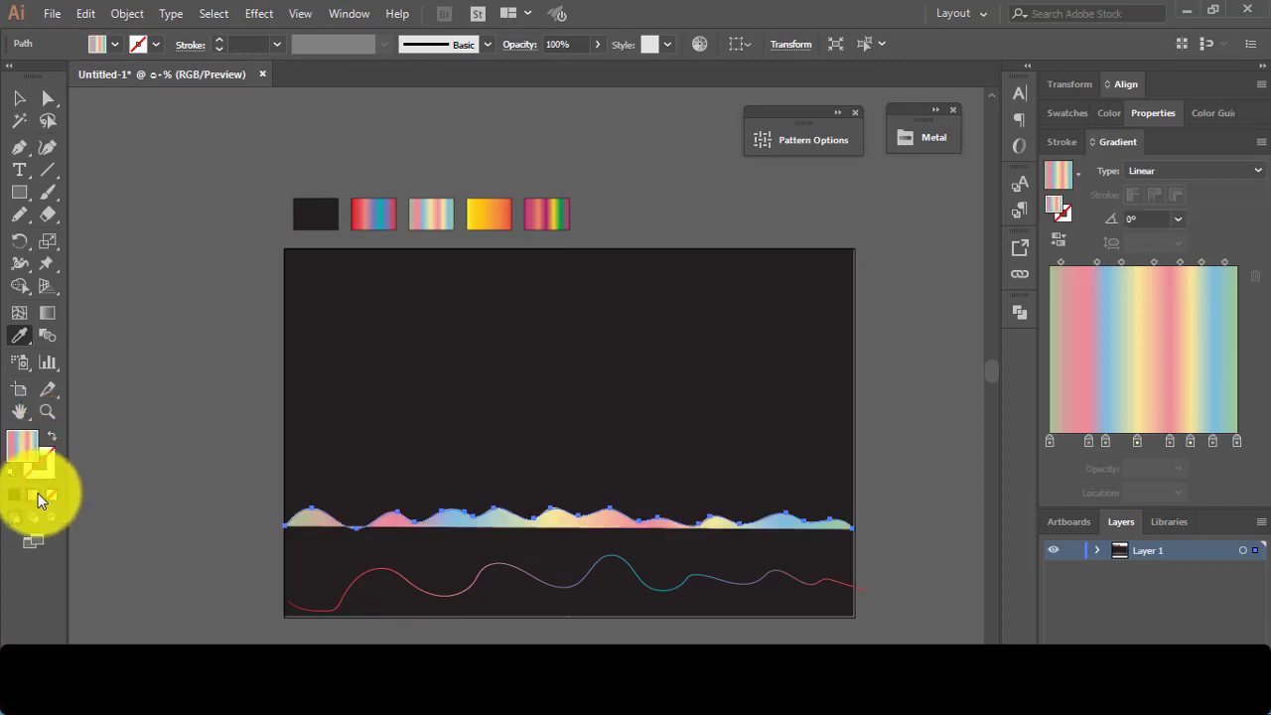
pyautogui.click(56, 439)
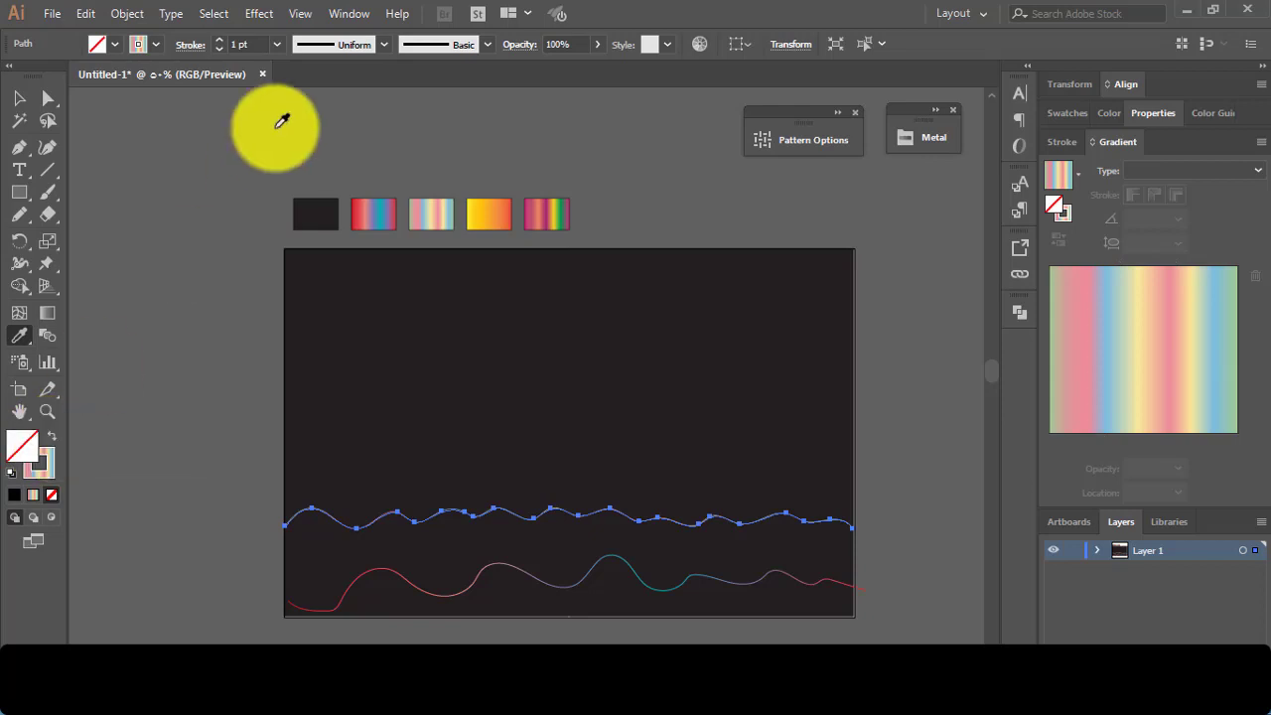
# Set the middle wave's stroke weight to 3 pt and select the upper wave path
pyautogui.click(218, 40)
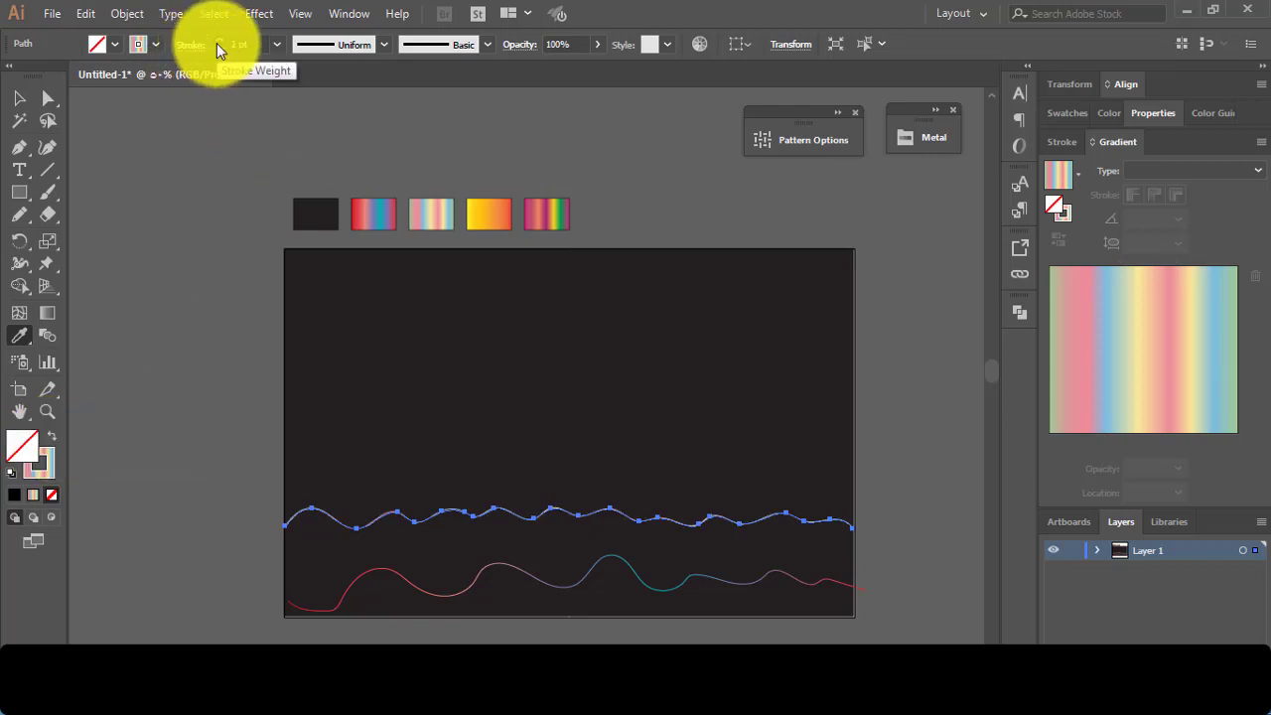
pyautogui.click(19, 97)
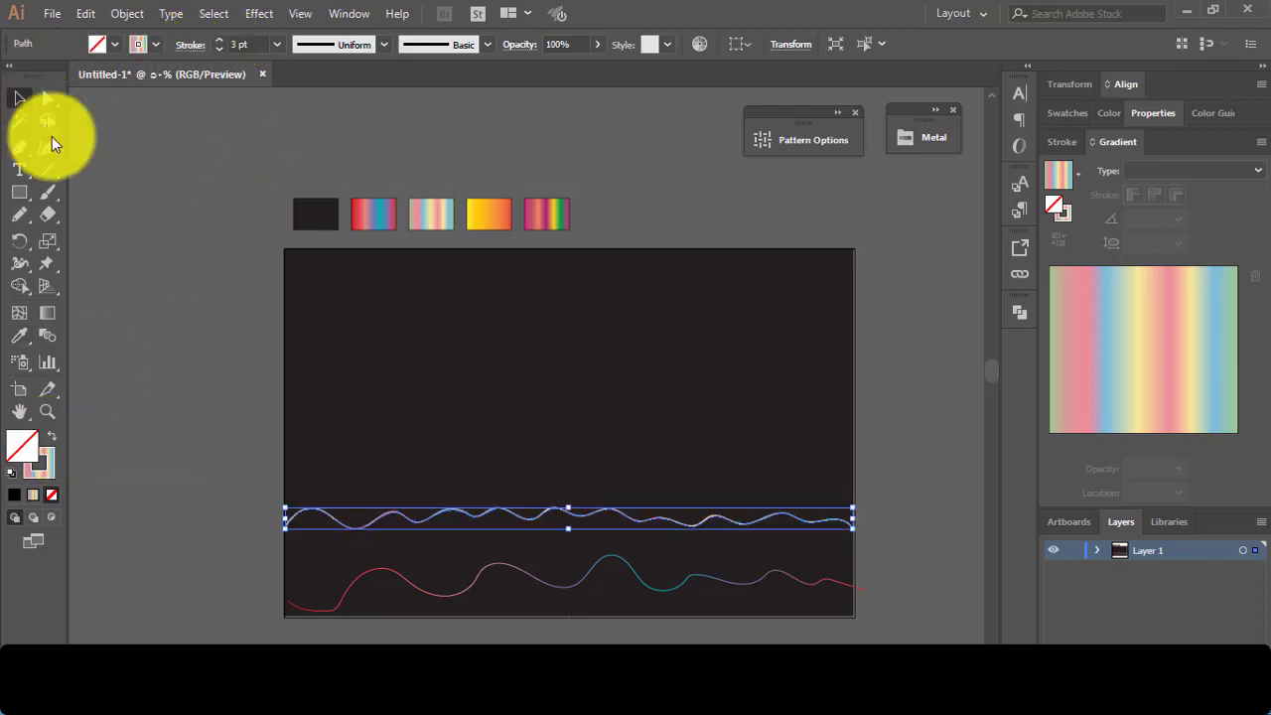
pyautogui.click(229, 390)
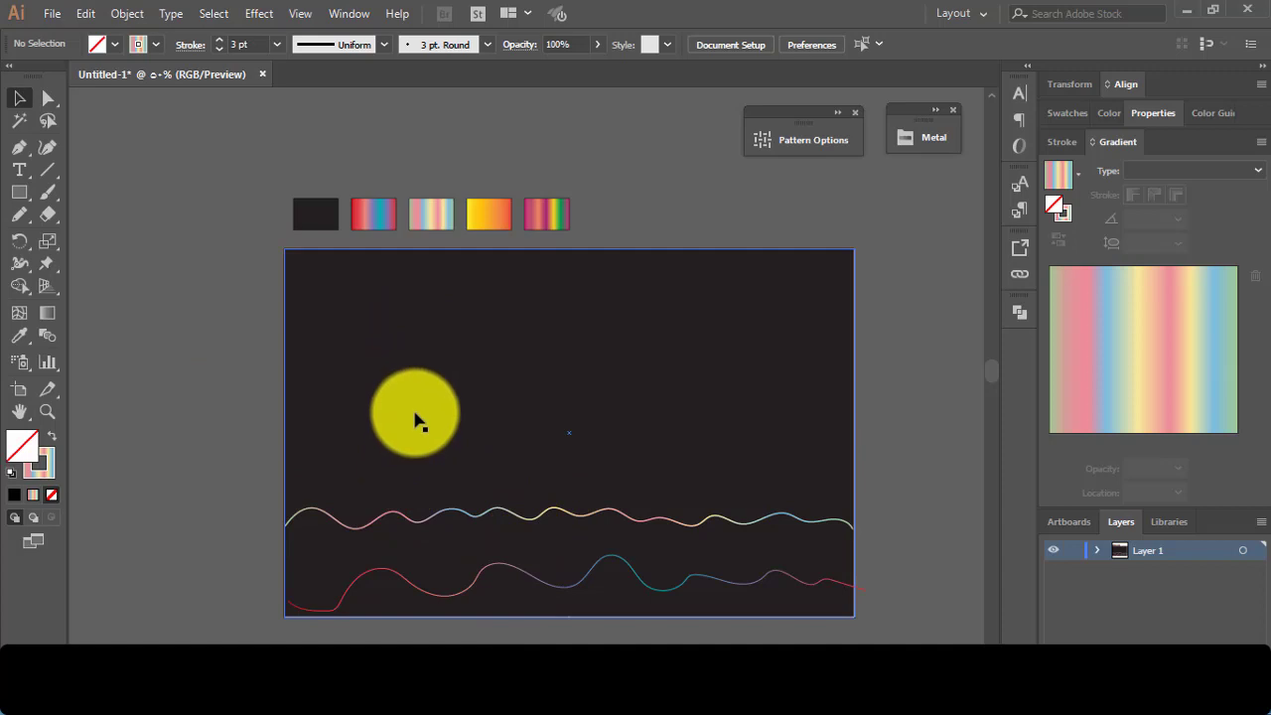
pyautogui.click(416, 405)
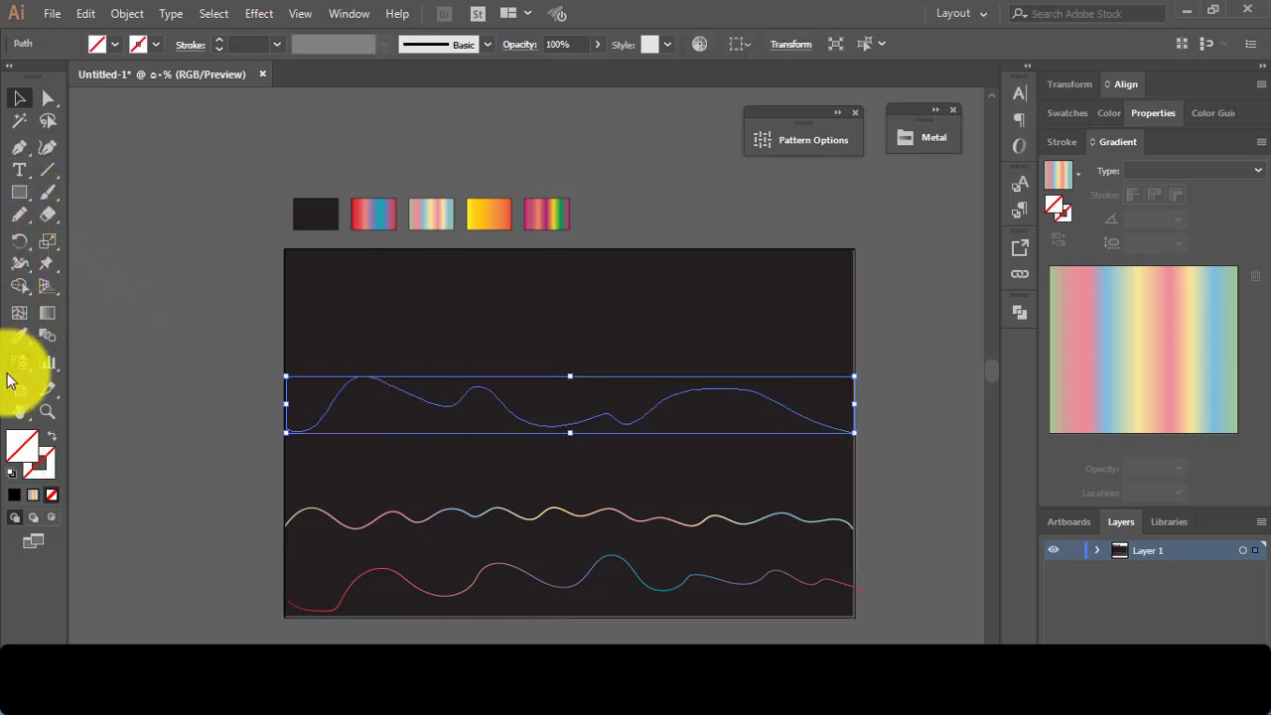
# Put the sampled yellow-to-orange gradient on the upper wave's stroke, leaving no fill
pyautogui.click(20, 335)
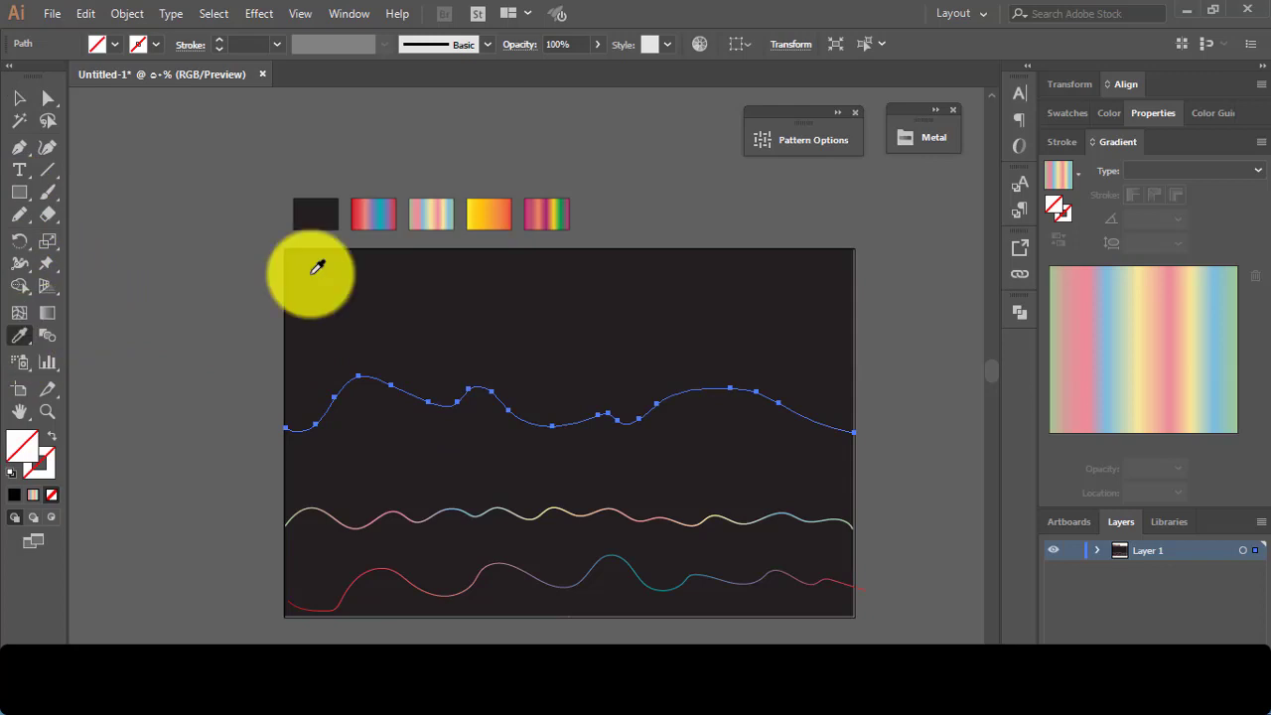
pyautogui.click(502, 215)
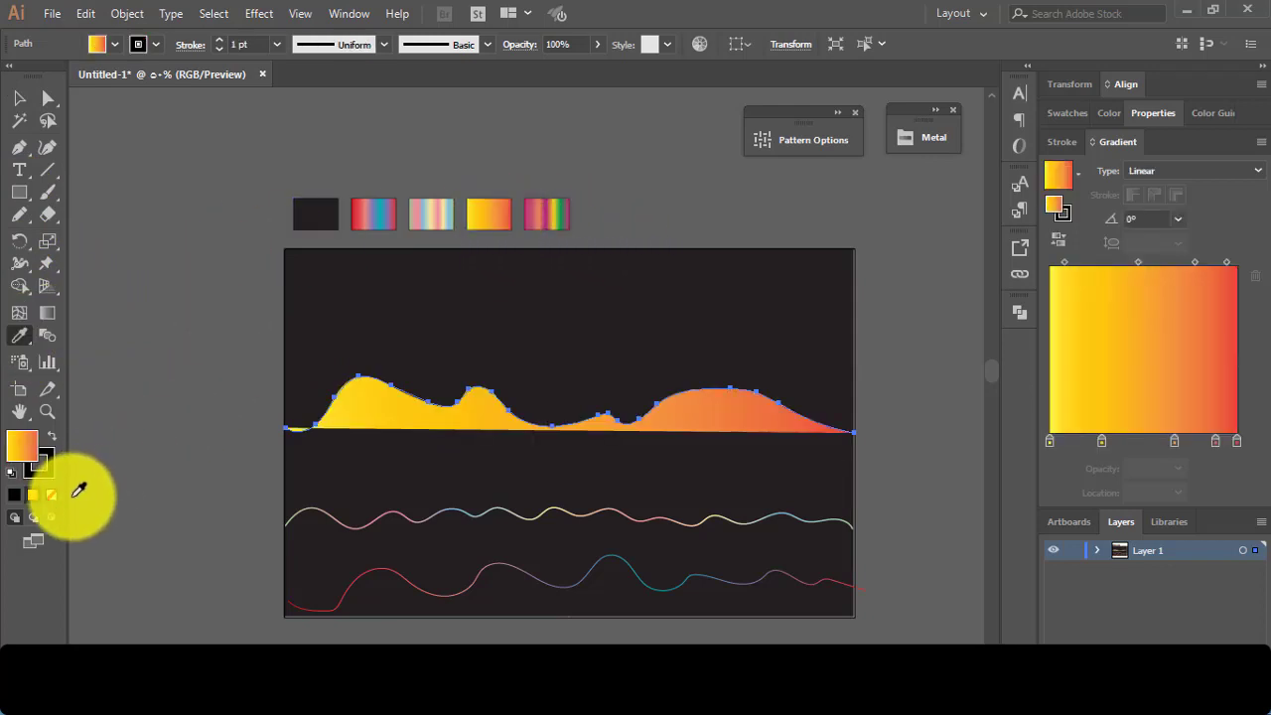
pyautogui.click(49, 494)
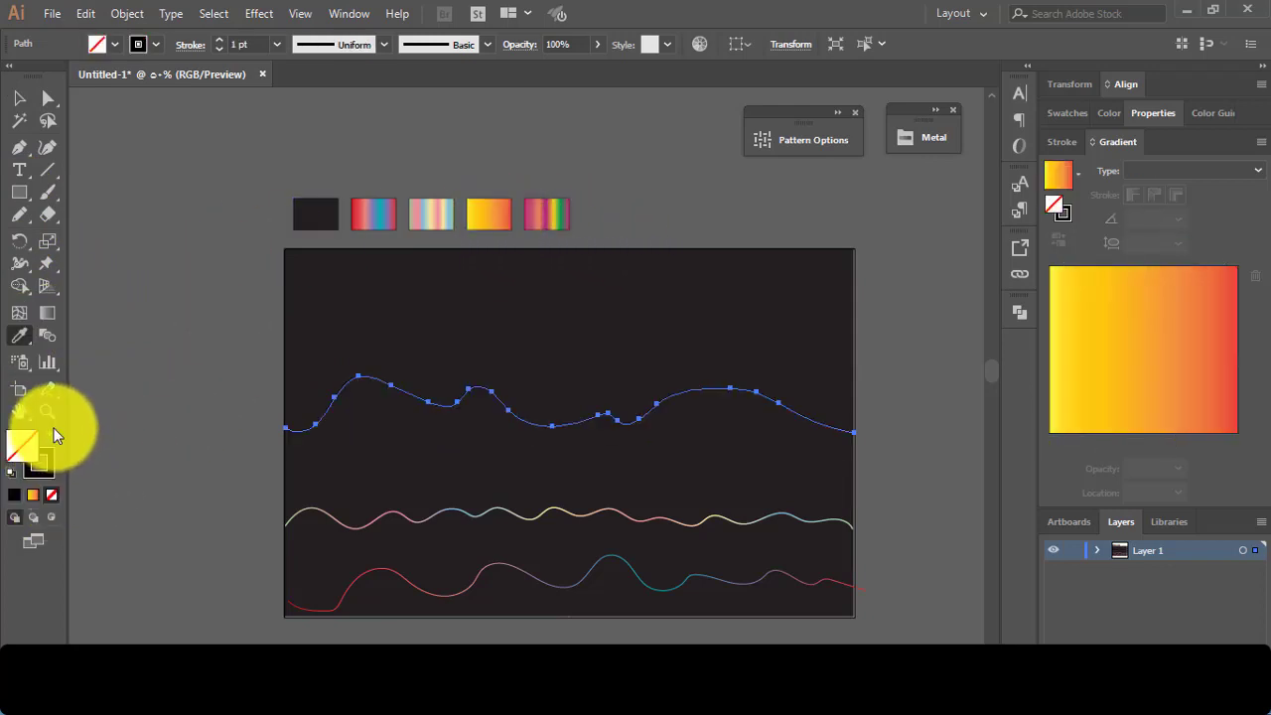
pyautogui.click(52, 436)
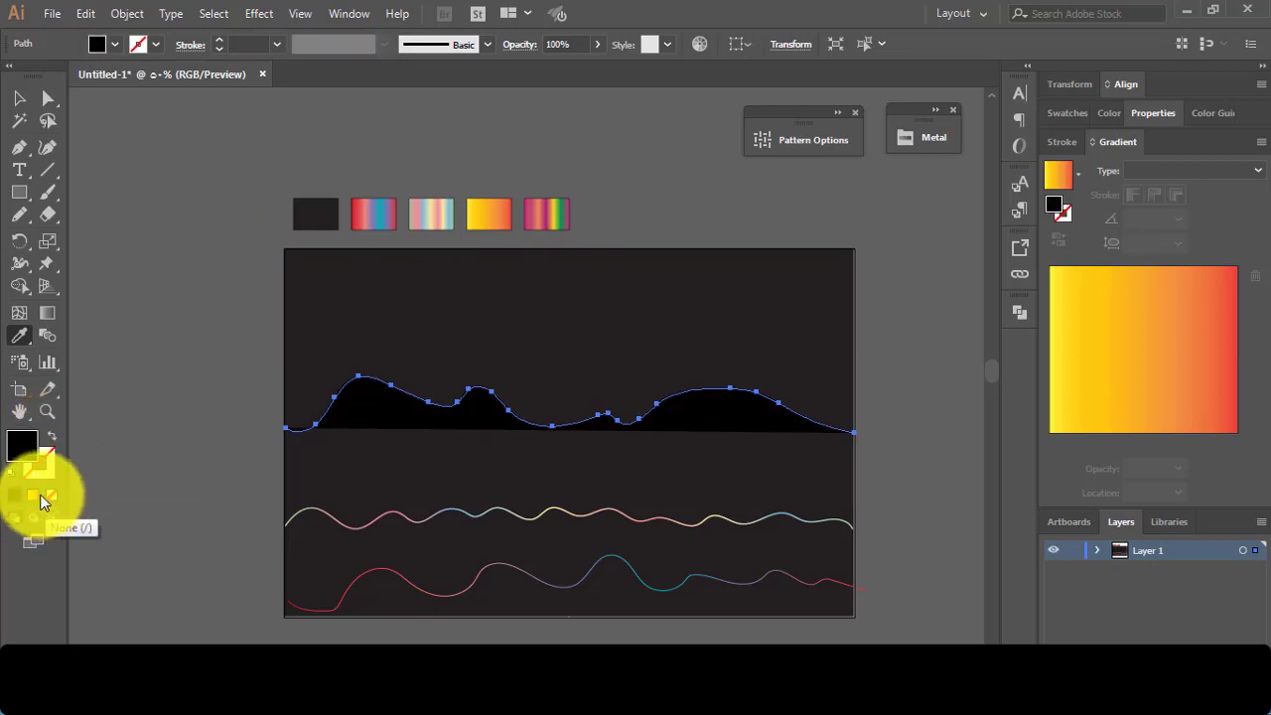
pyautogui.click(33, 496)
pyautogui.click(51, 436)
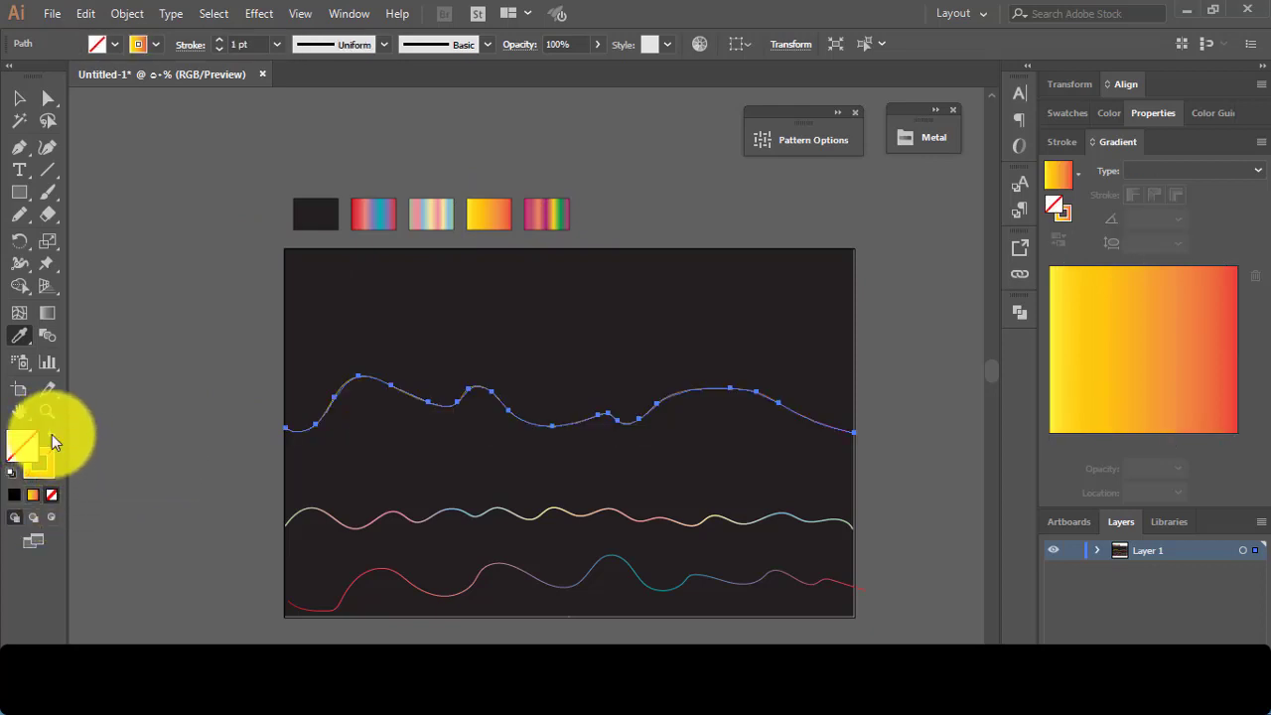
# Set the upper wave's stroke weight to 3 pt and select the second upper wave path
pyautogui.click(220, 45)
pyautogui.click(19, 97)
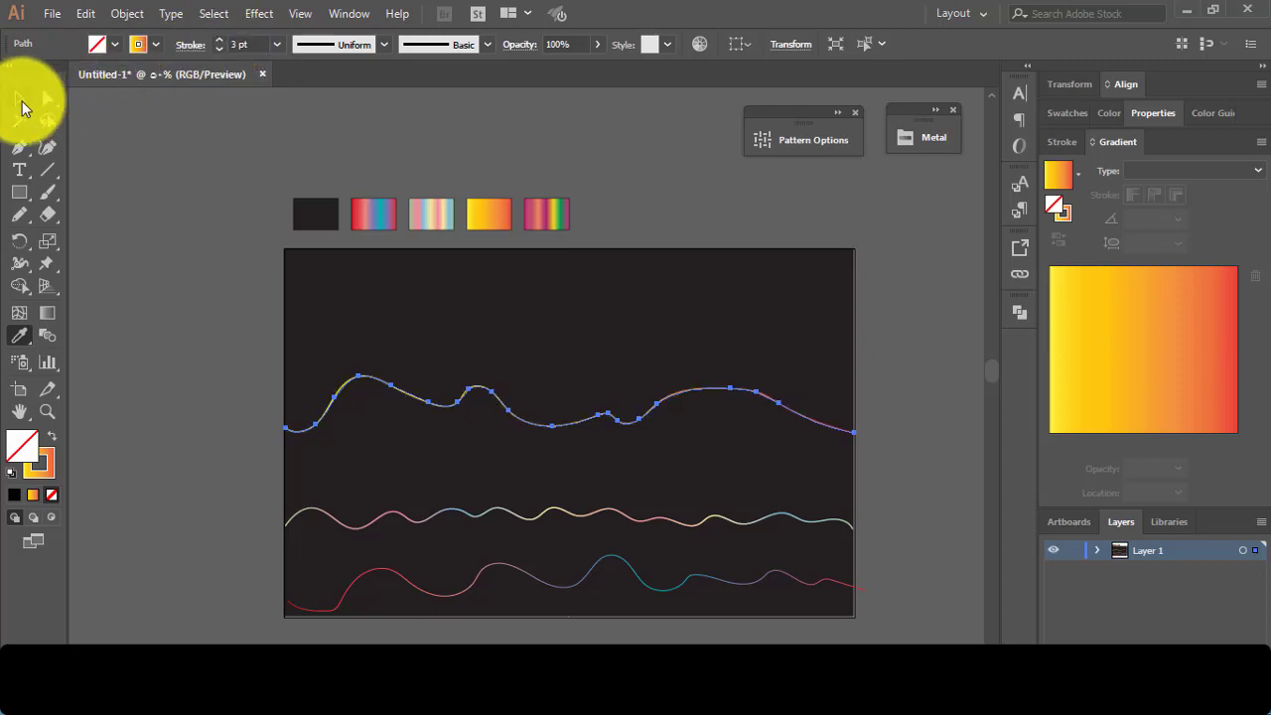
pyautogui.click(210, 345)
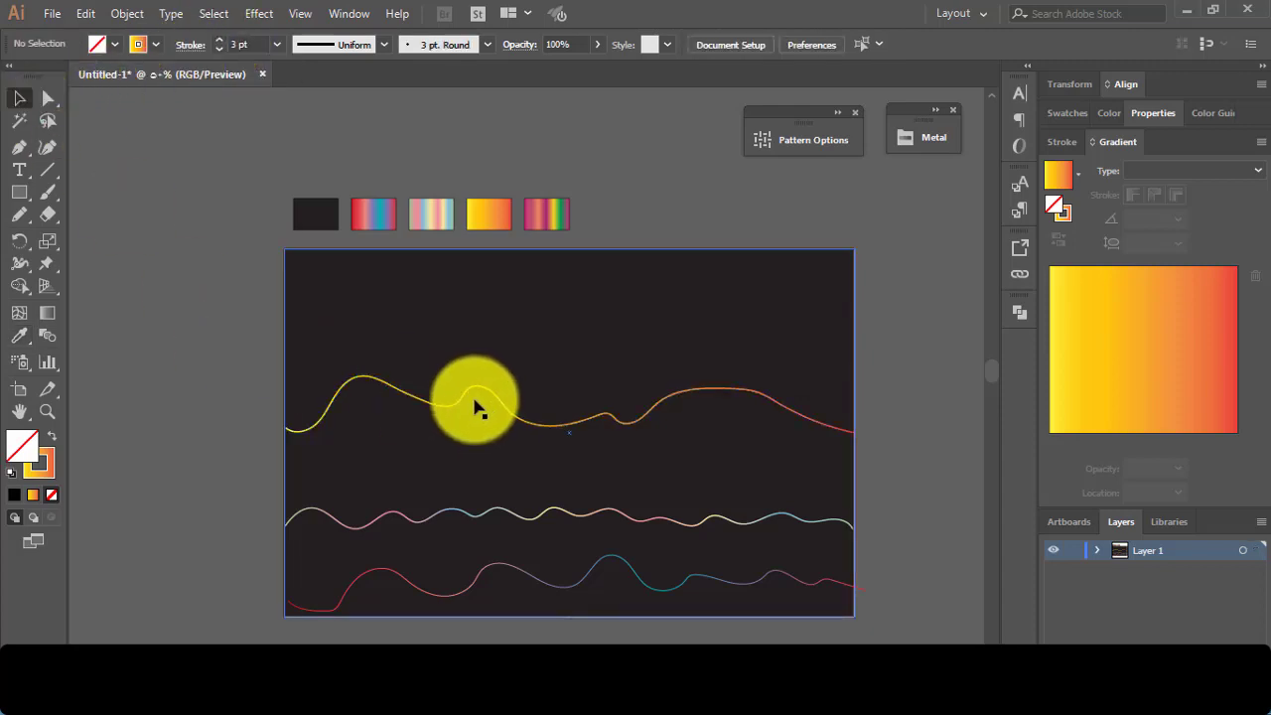
pyautogui.moveTo(471, 411); pyautogui.dragTo(471, 425)
pyautogui.click(470, 425)
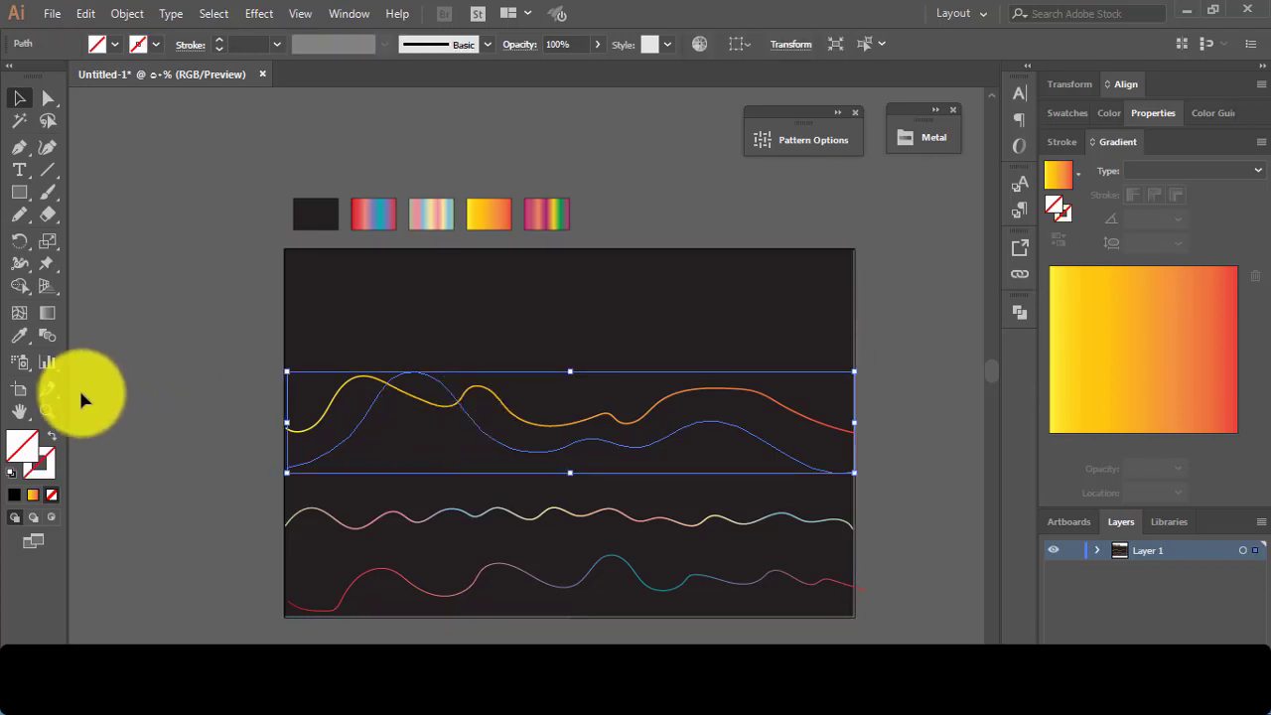
# Apply the sampled pink-to-green gradient to the second upper wave as a 3 pt stroke with no fill
pyautogui.click(19, 335)
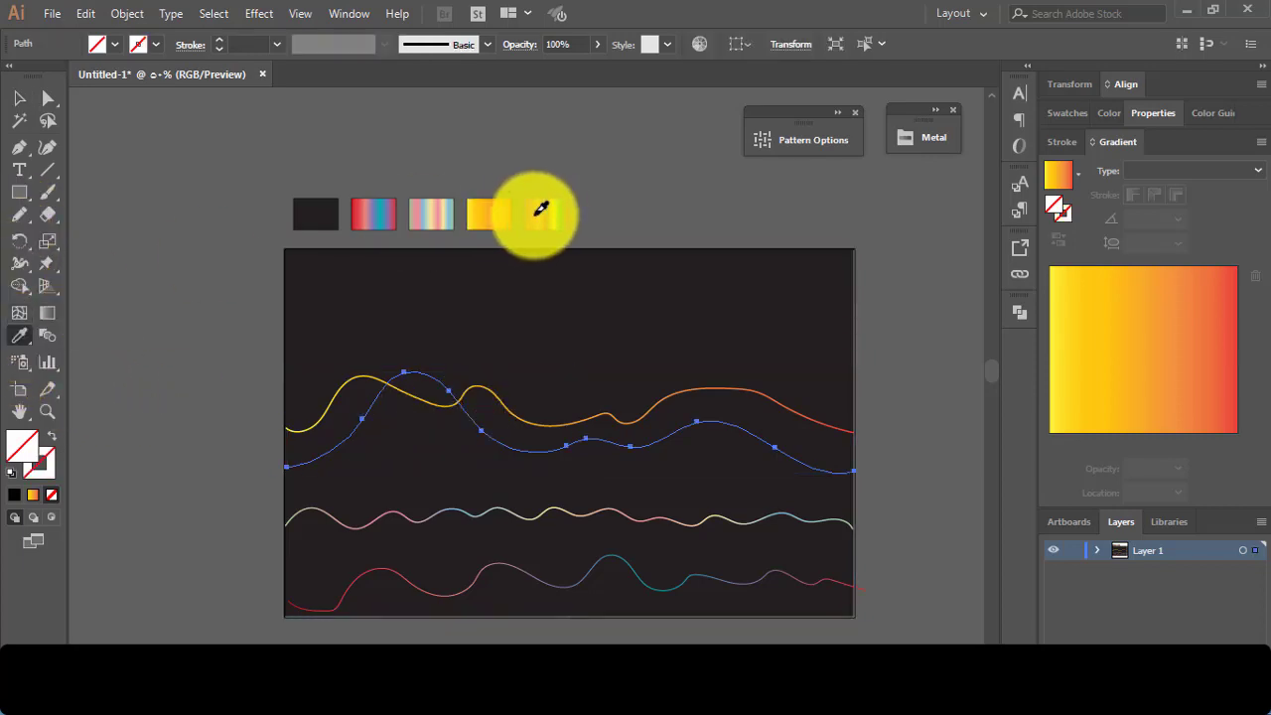
pyautogui.click(541, 208)
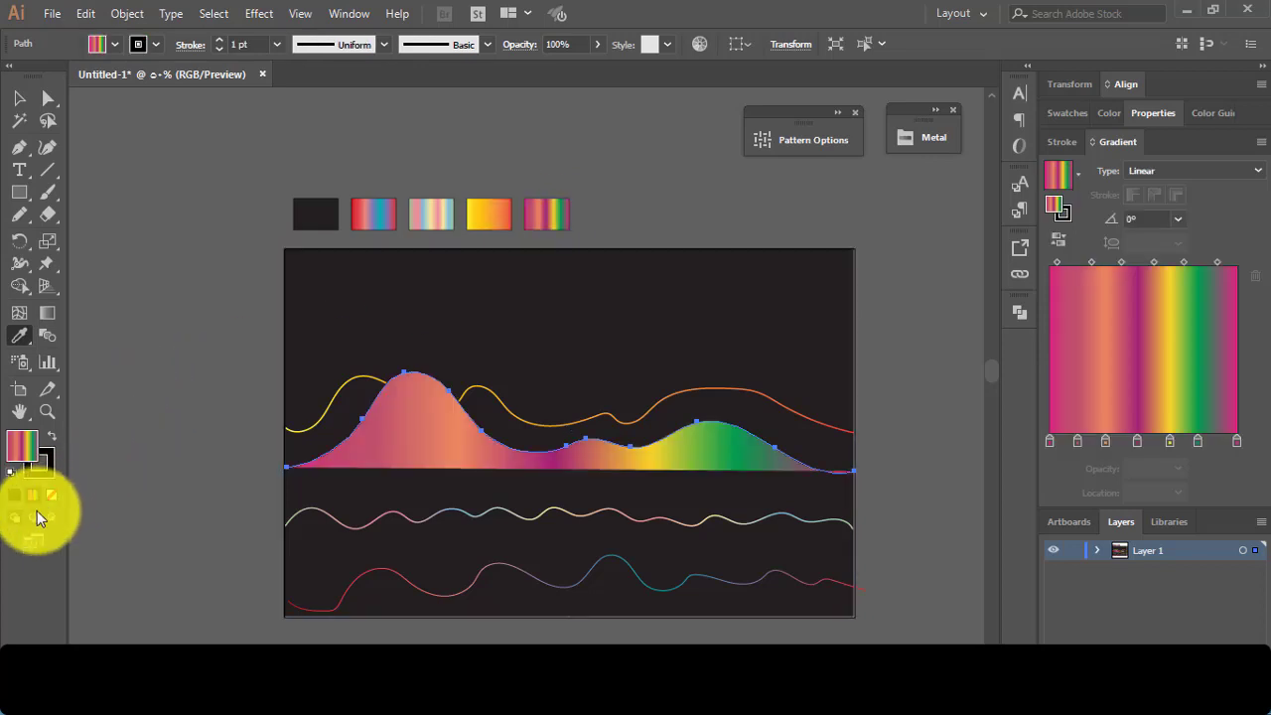
pyautogui.click(53, 494)
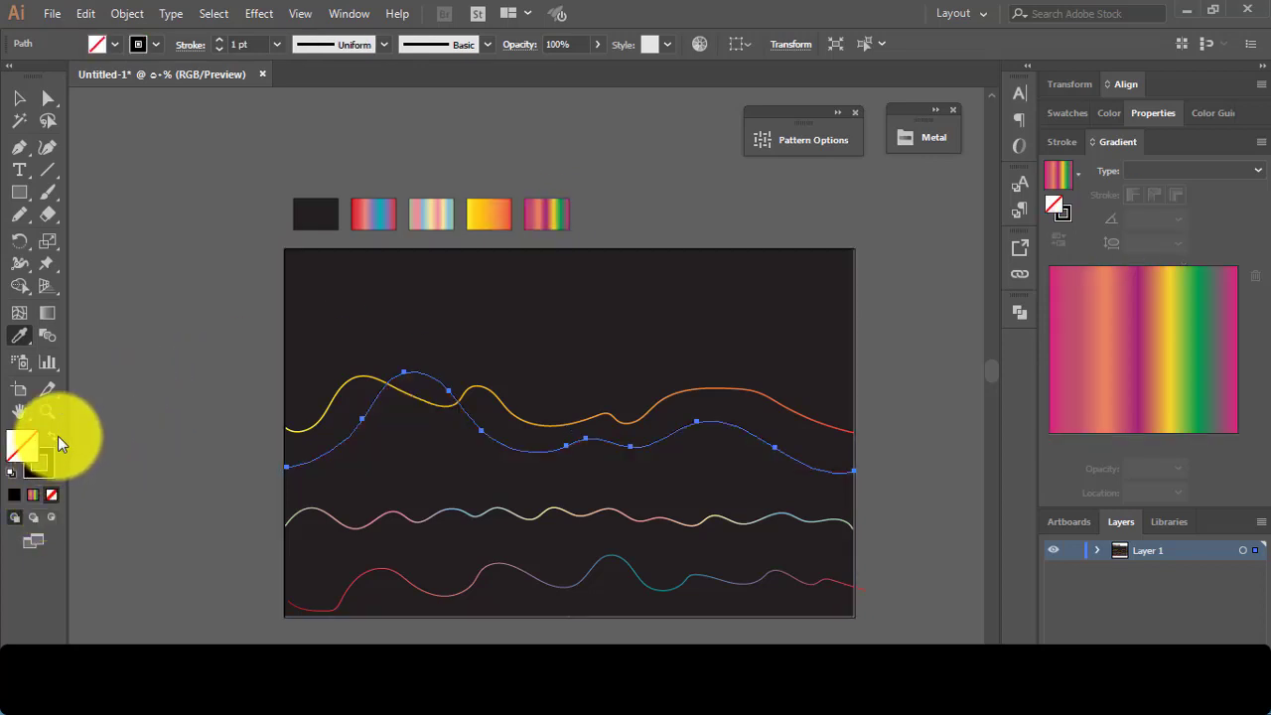
pyautogui.click(50, 435)
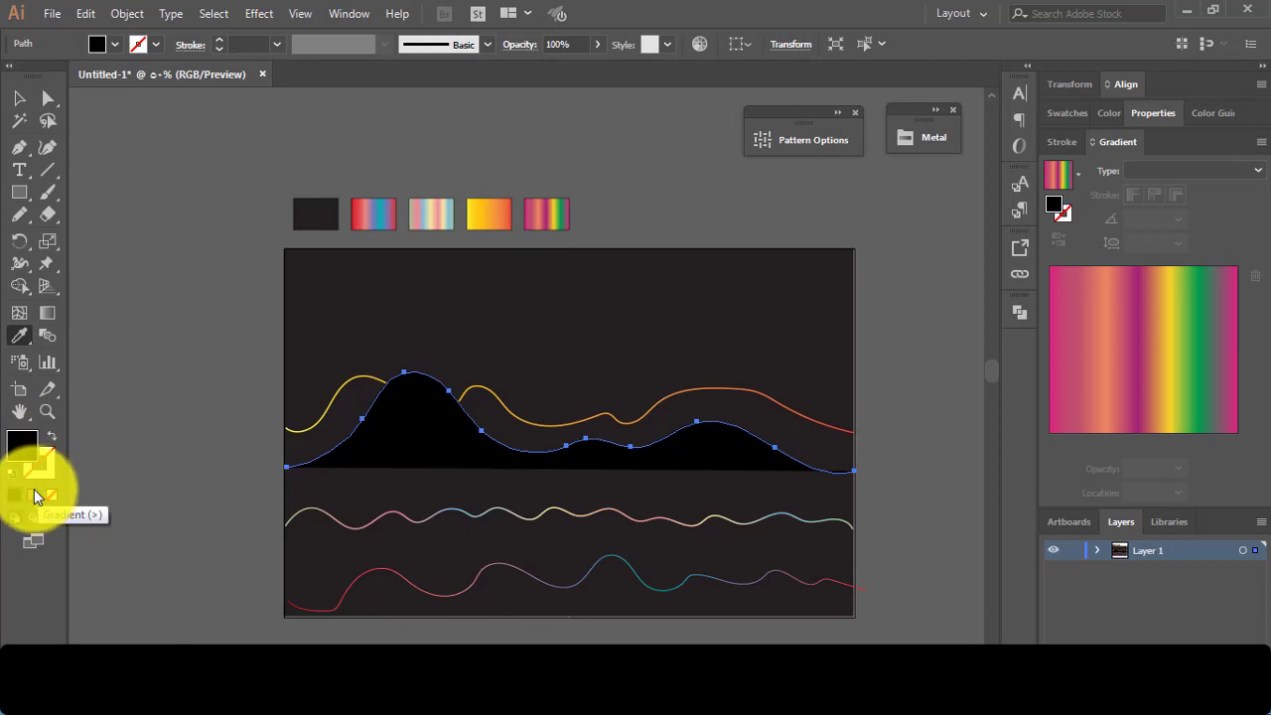
pyautogui.click(32, 495)
pyautogui.click(50, 437)
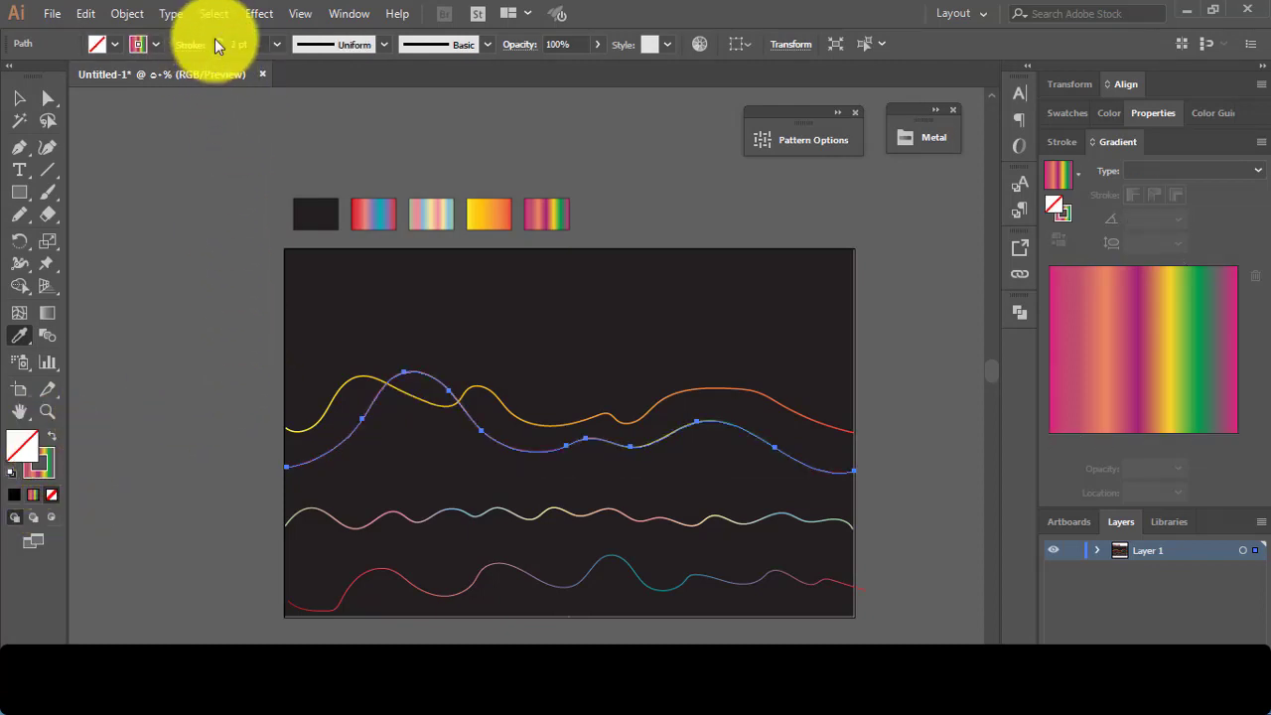
pyautogui.click(19, 98)
pyautogui.click(157, 289)
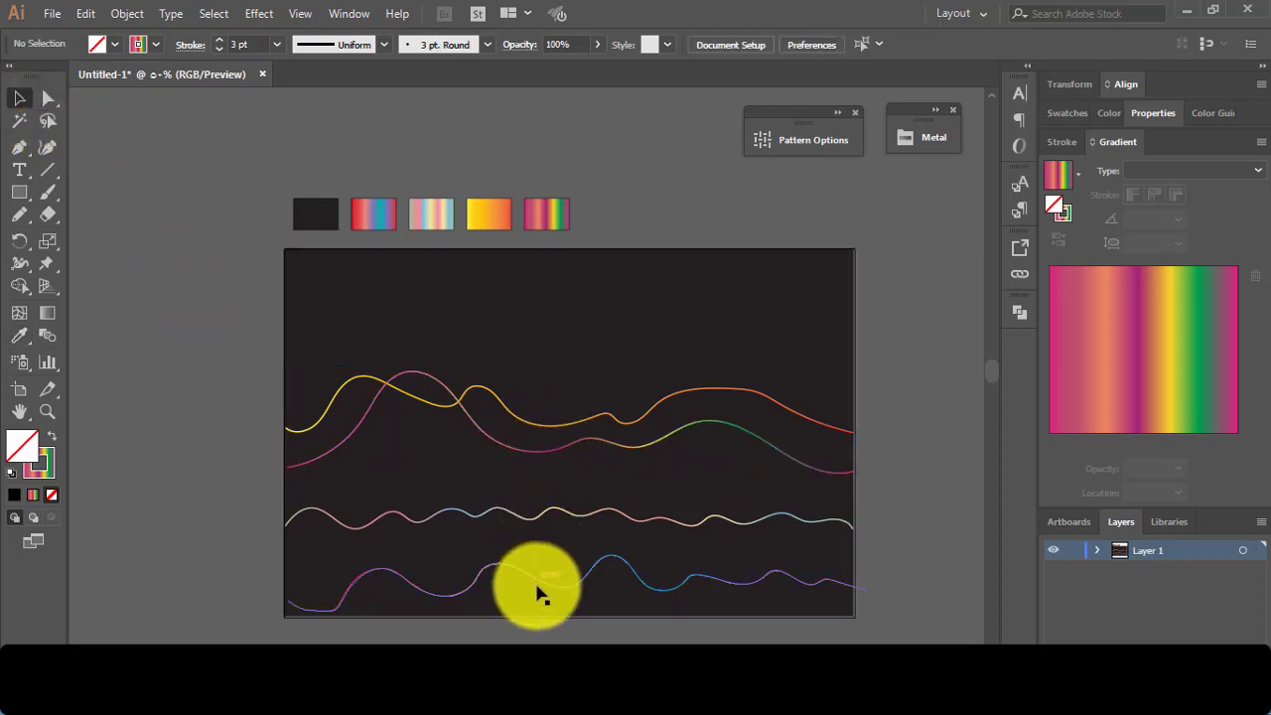
# Expand Layer 1 and lock the black background rectangle
pyautogui.click(1097, 551)
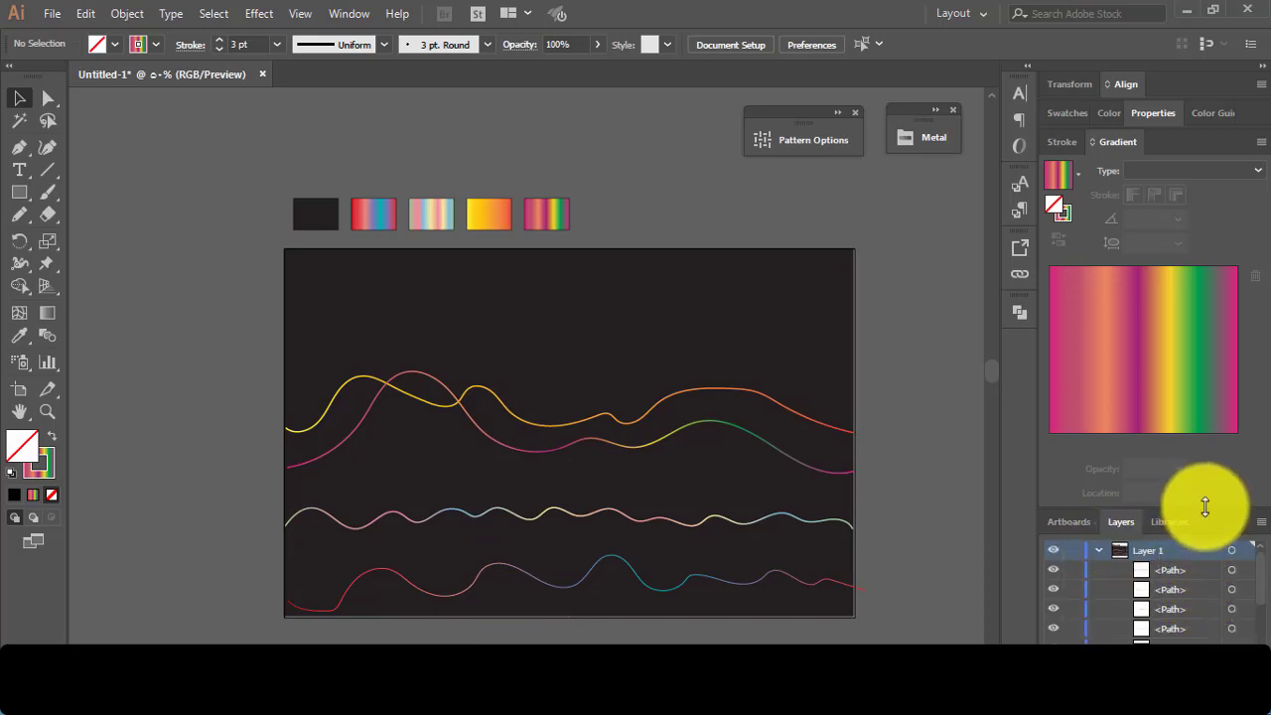
pyautogui.moveTo(1204, 509); pyautogui.dragTo(1175, 329)
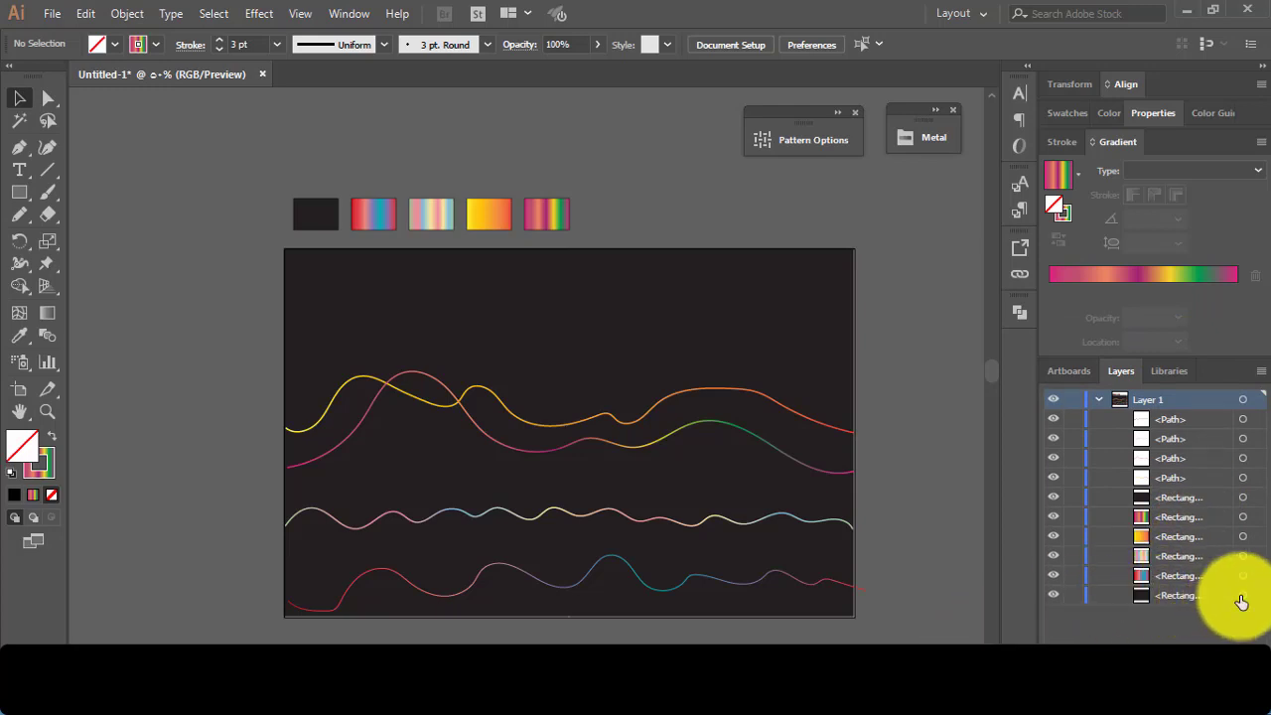
pyautogui.click(1054, 596)
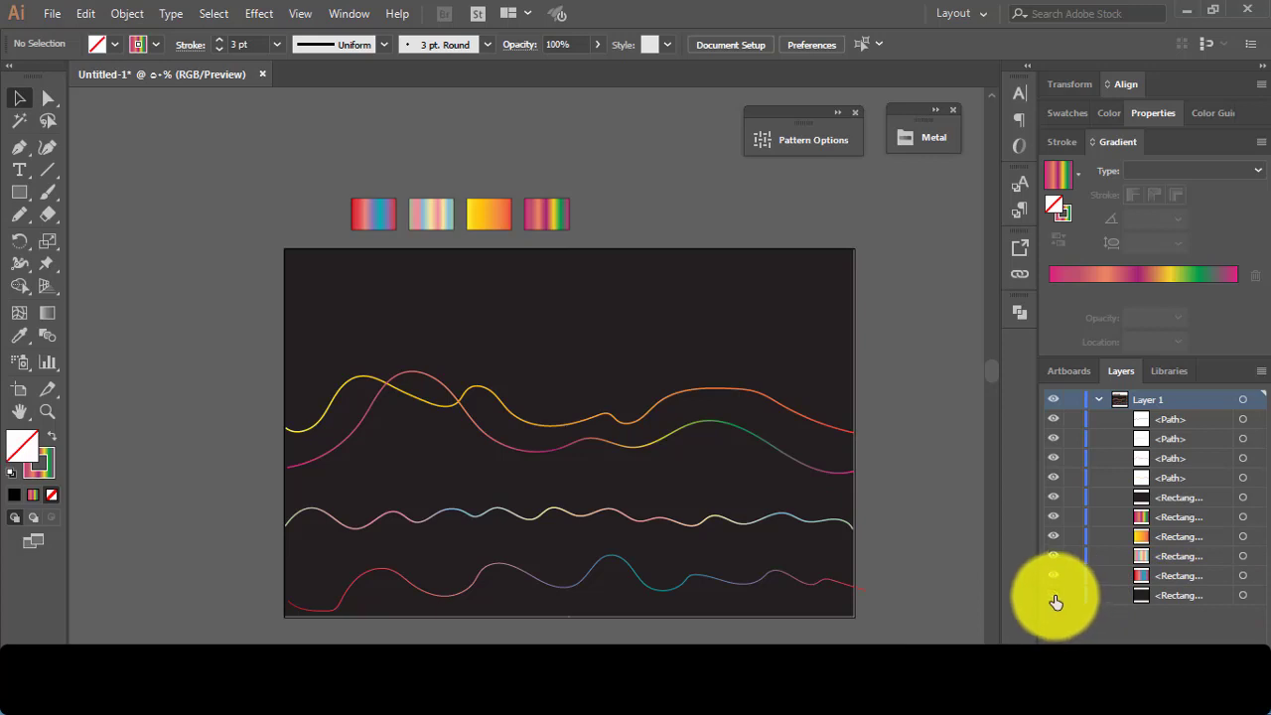
pyautogui.click(1071, 499)
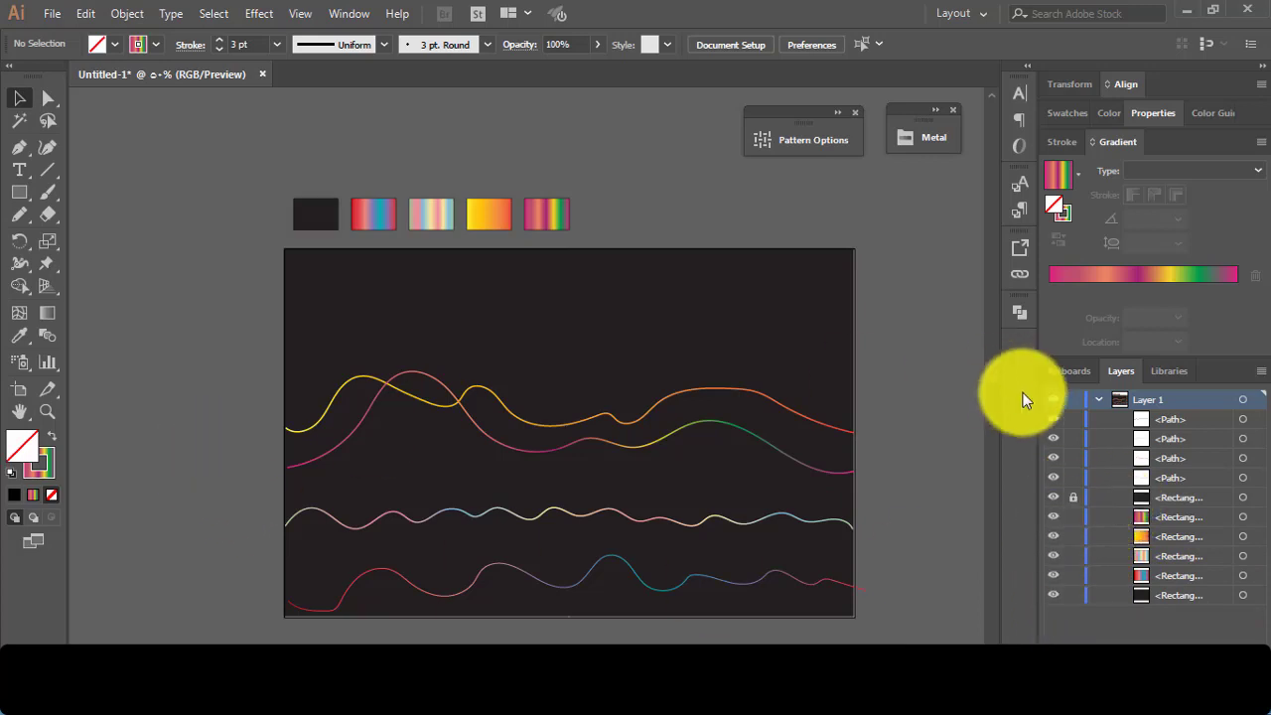
# Select the gradient wave lines together on the artboard
pyautogui.click(383, 573)
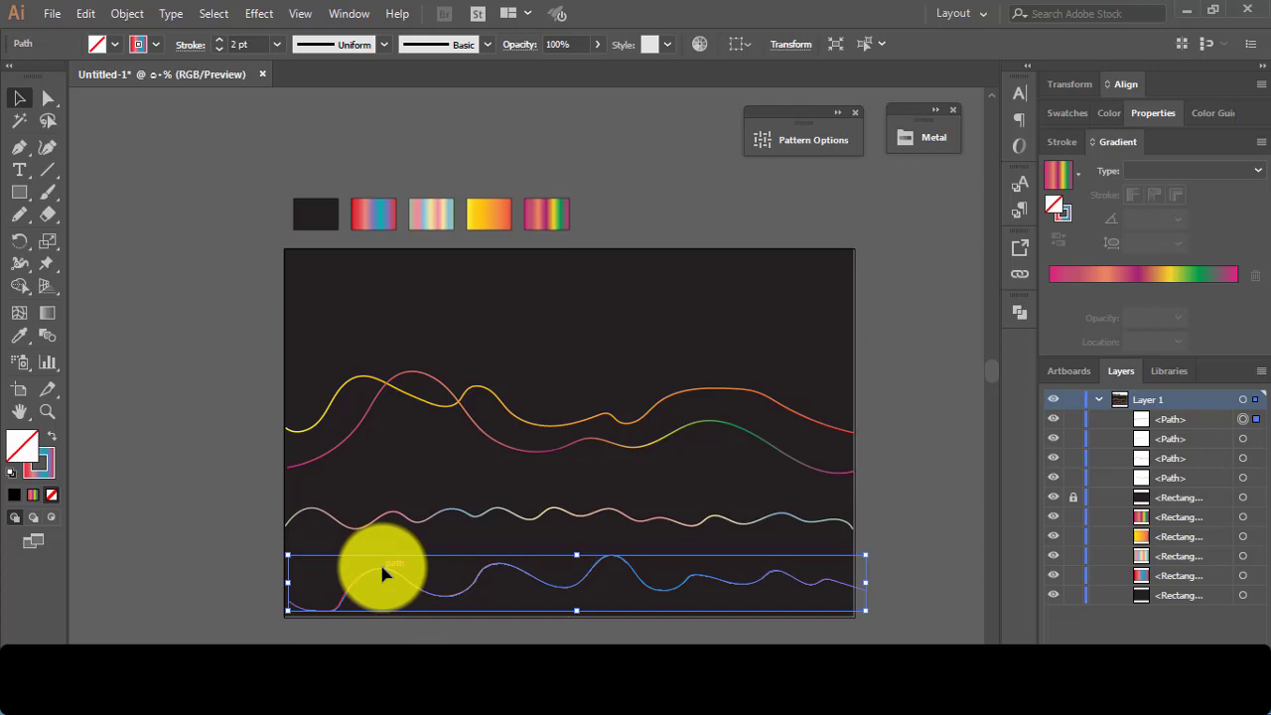
pyautogui.keyDown('shift'); pyautogui.click(379, 513); pyautogui.keyUp('shift')
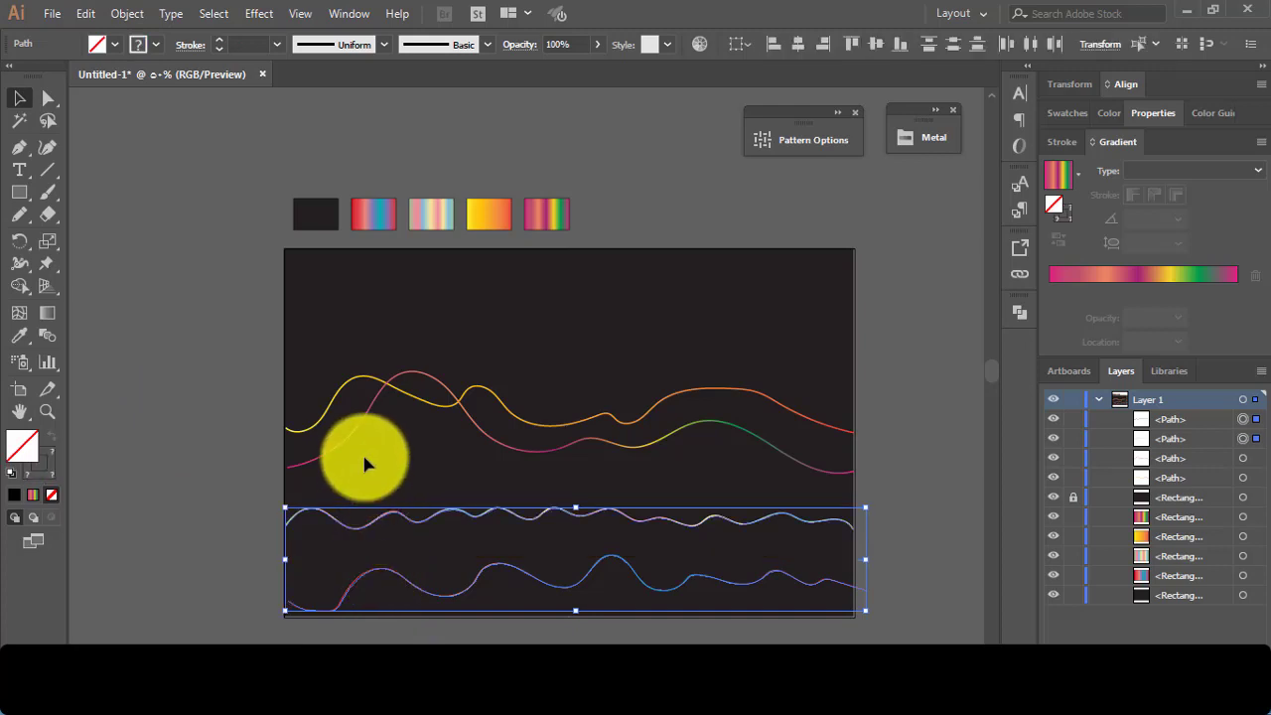
pyautogui.keyDown('shift'); pyautogui.click(345, 425); pyautogui.keyUp('shift')
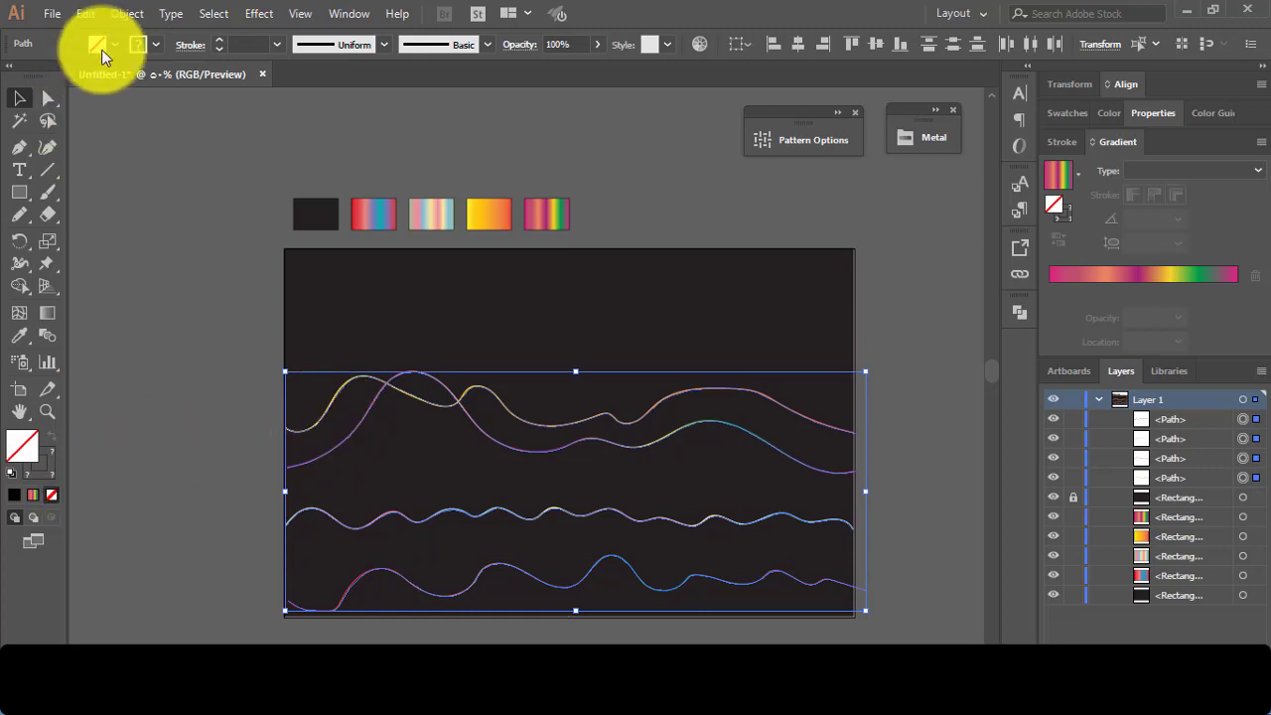
pyautogui.click(124, 13)
pyautogui.moveTo(198, 480)
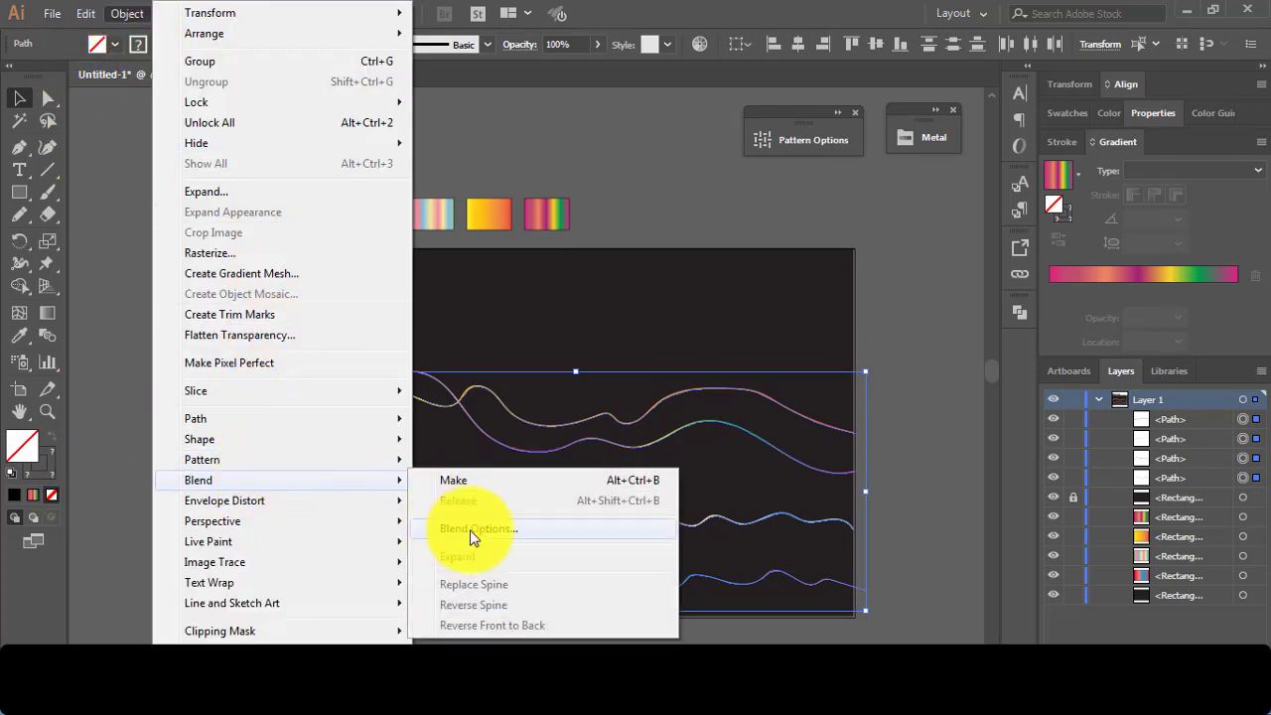
# Set Blend Options to Align to Path orientation and Specified Steps spacing
pyautogui.click(469, 529)
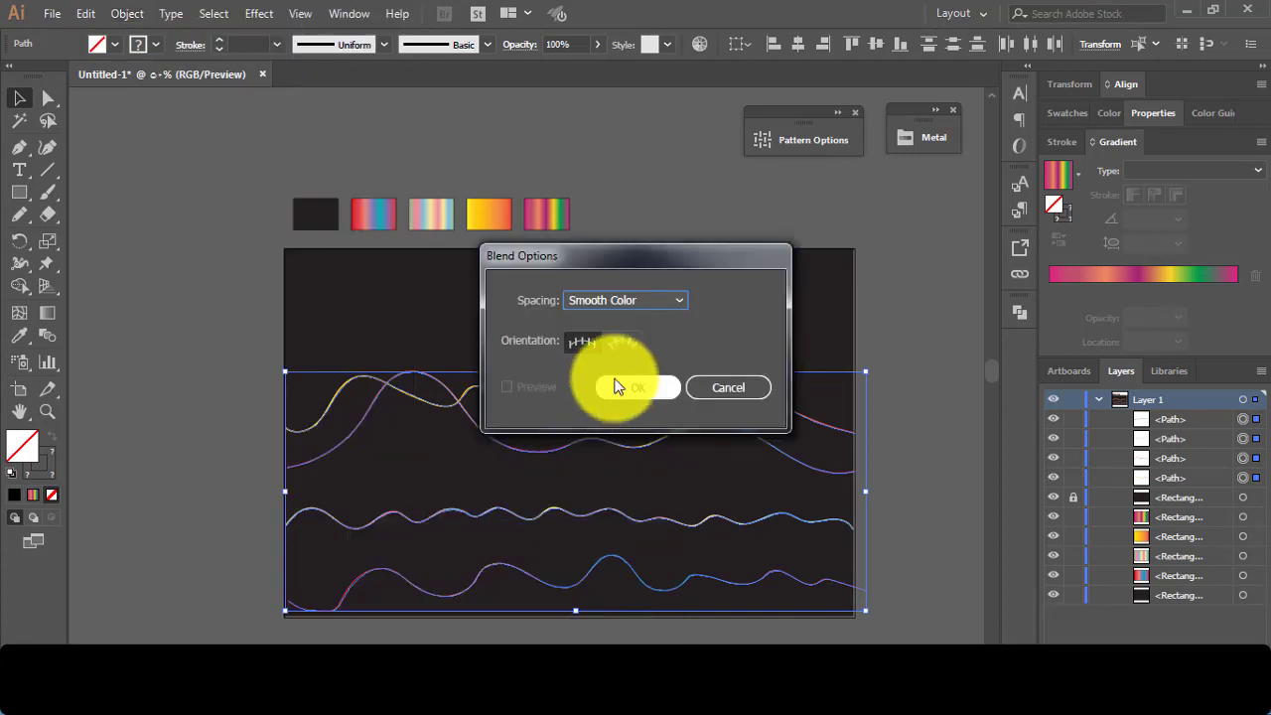
pyautogui.click(624, 342)
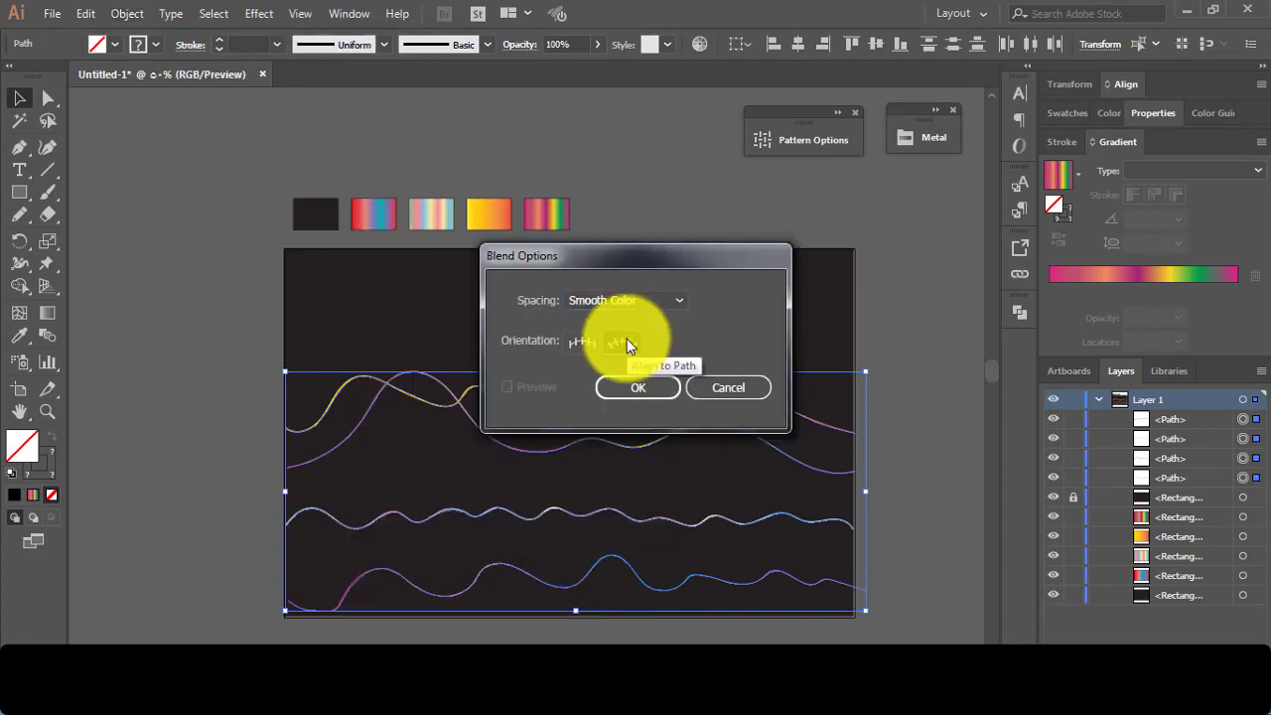
pyautogui.moveTo(674, 252); pyautogui.dragTo(777, 202)
pyautogui.click(775, 250)
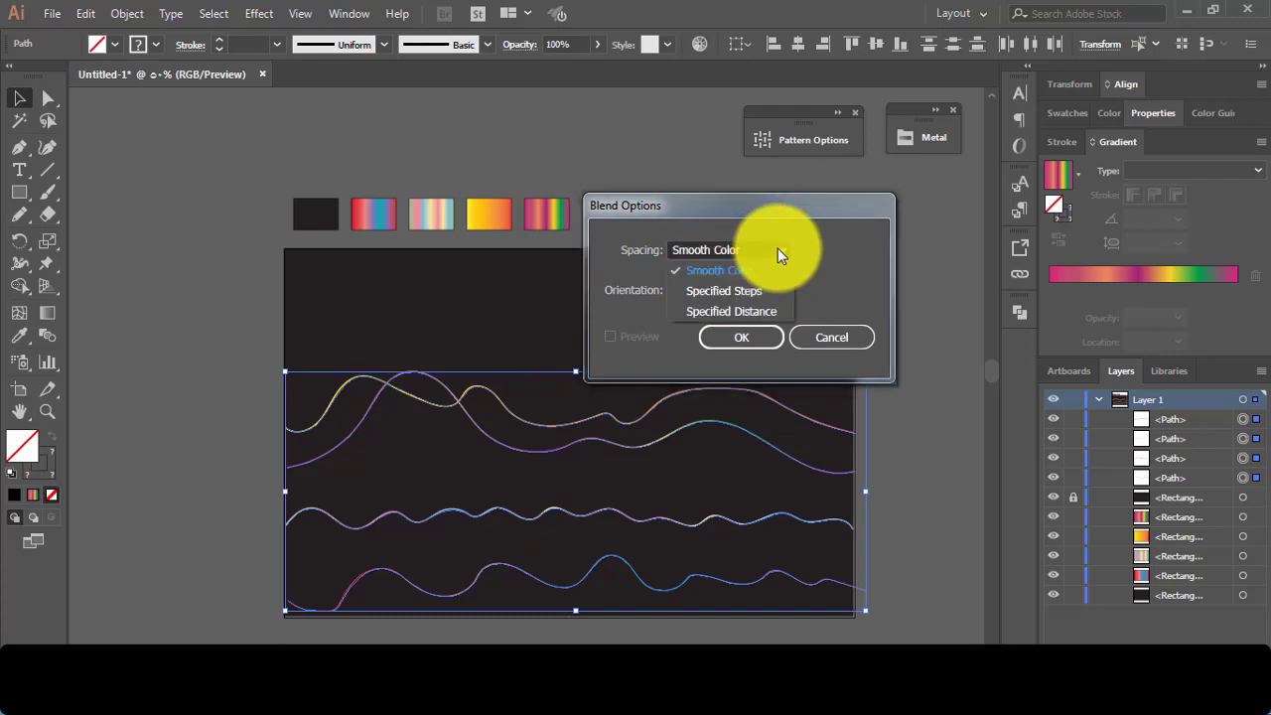
pyautogui.click(768, 292)
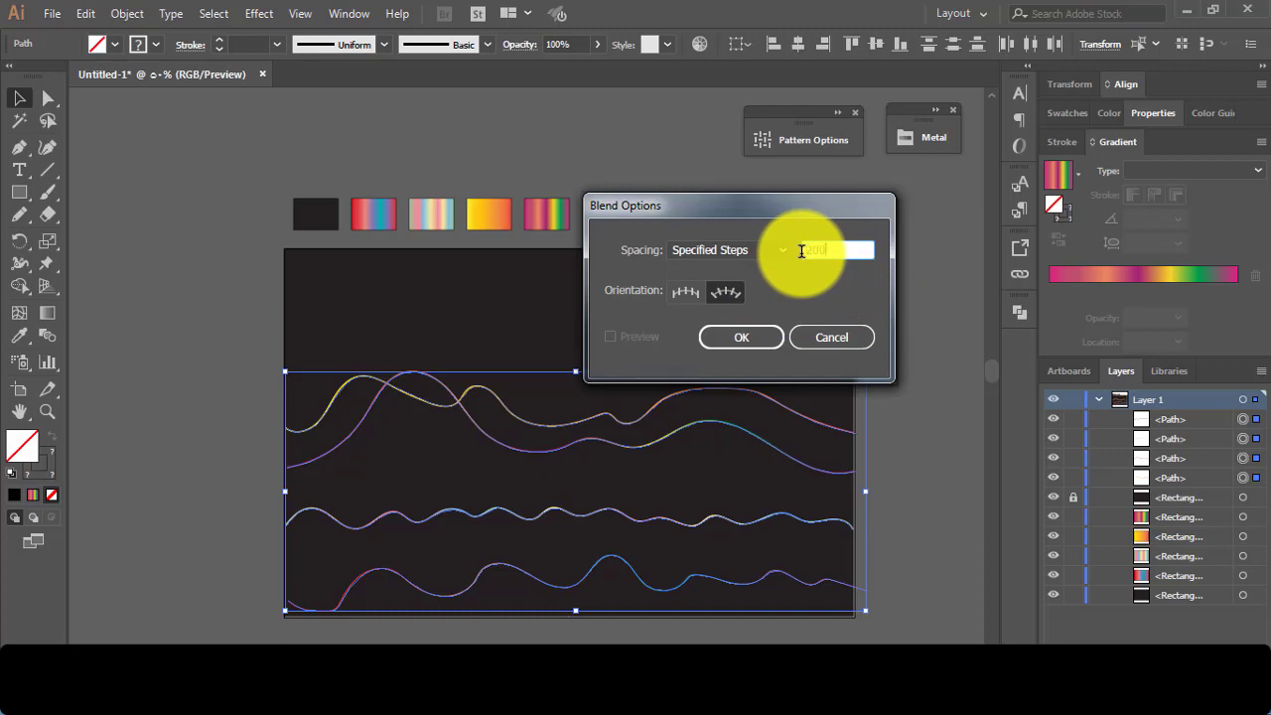
pyautogui.click(745, 340)
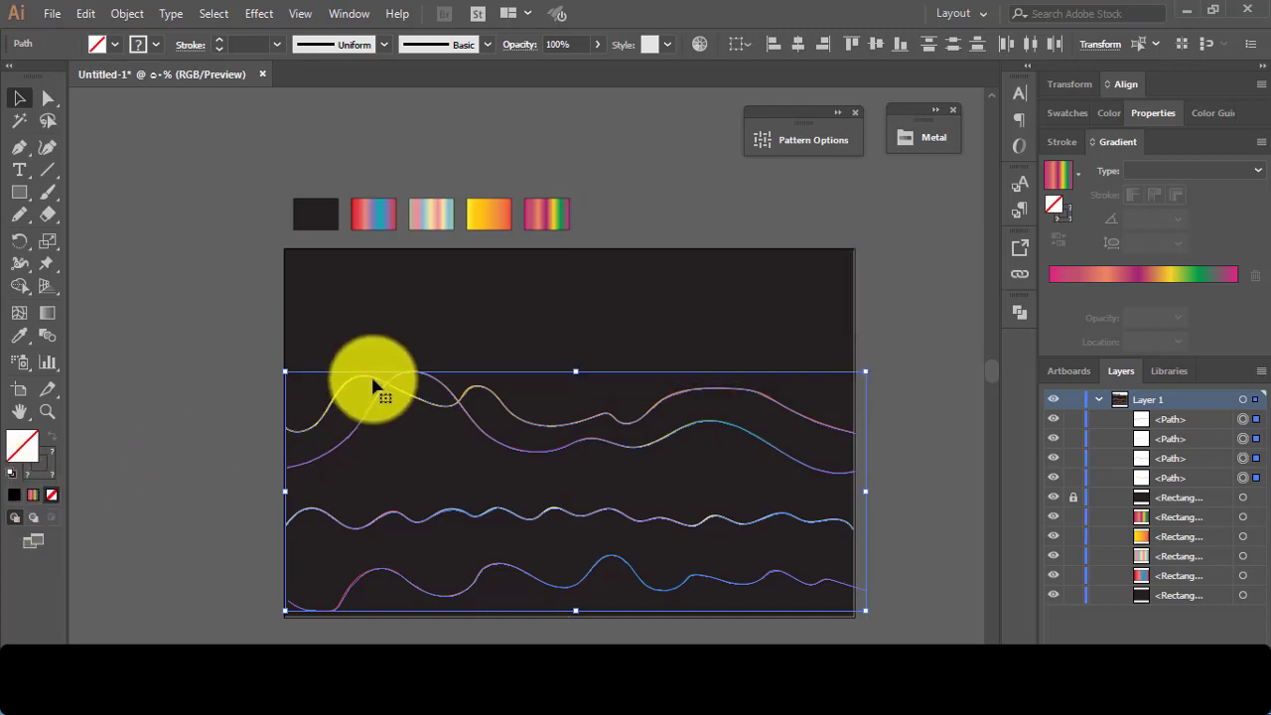
# Make the blend of the four waves with Ctrl+Alt+B and deselect the ribbon
pyautogui.hotkey('ctrl', 'shift', 'b')
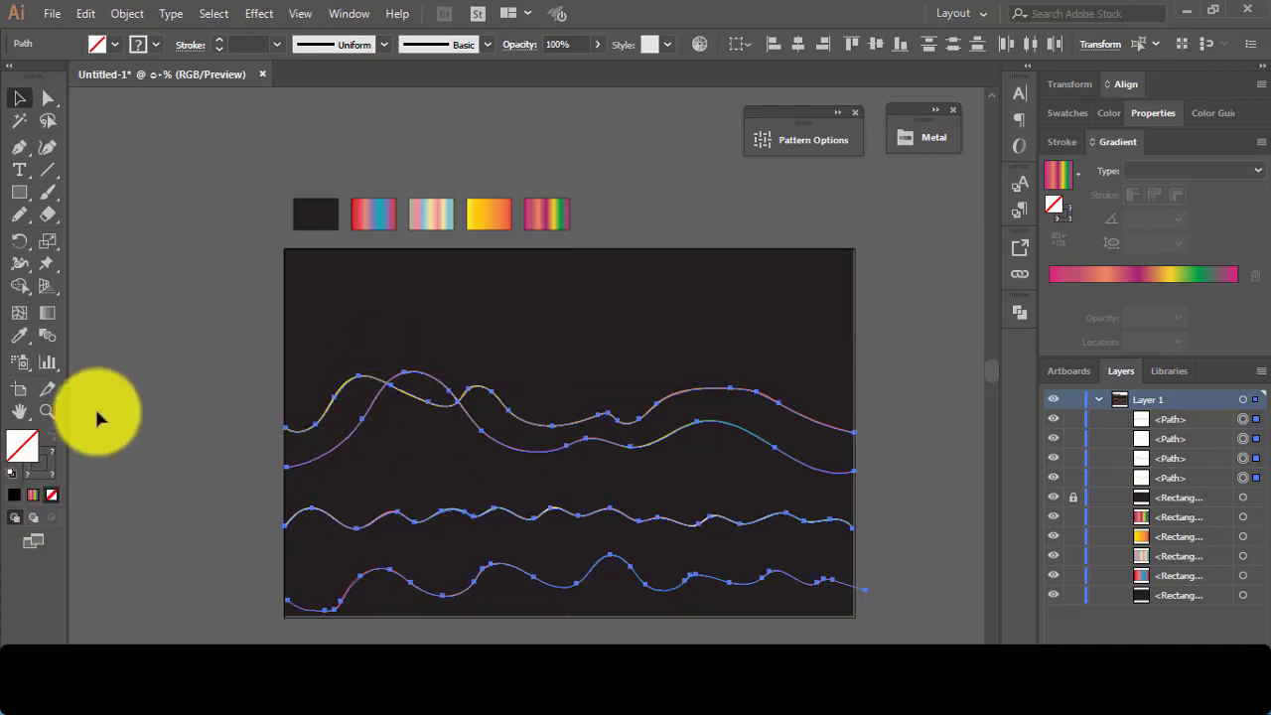
pyautogui.hotkey('ctrl', 'alt', 'b')
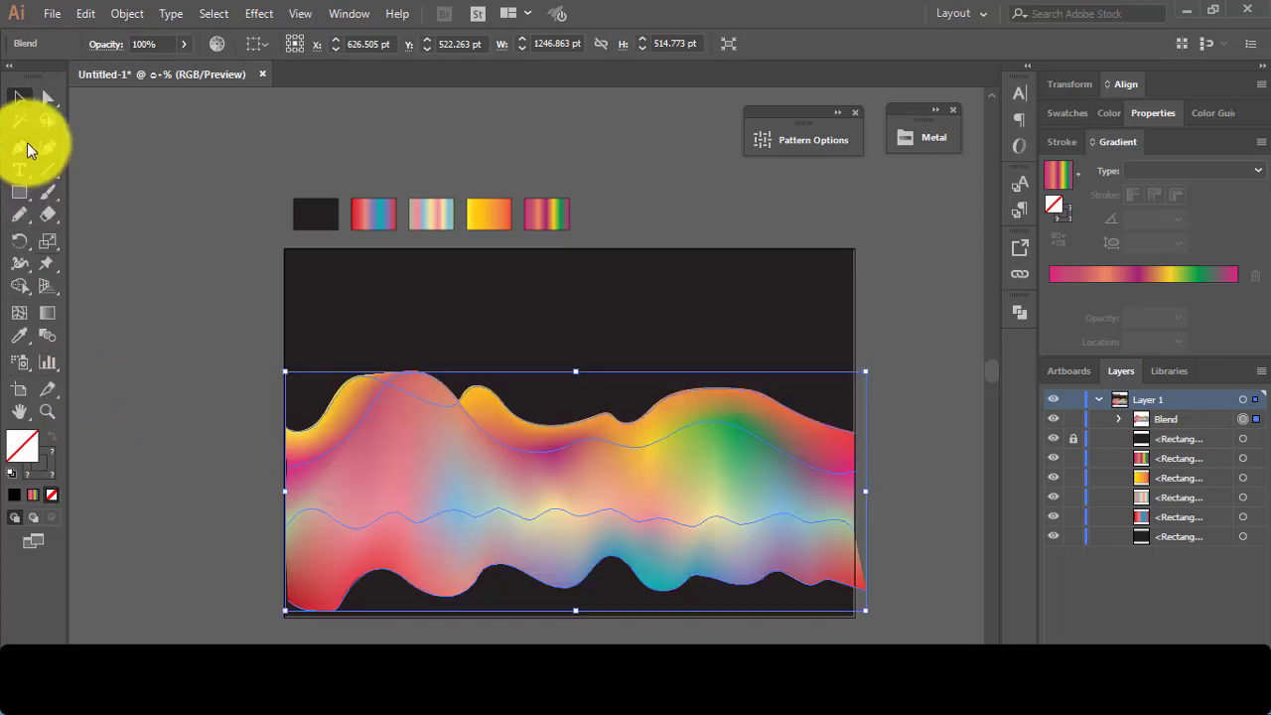
pyautogui.click(167, 328)
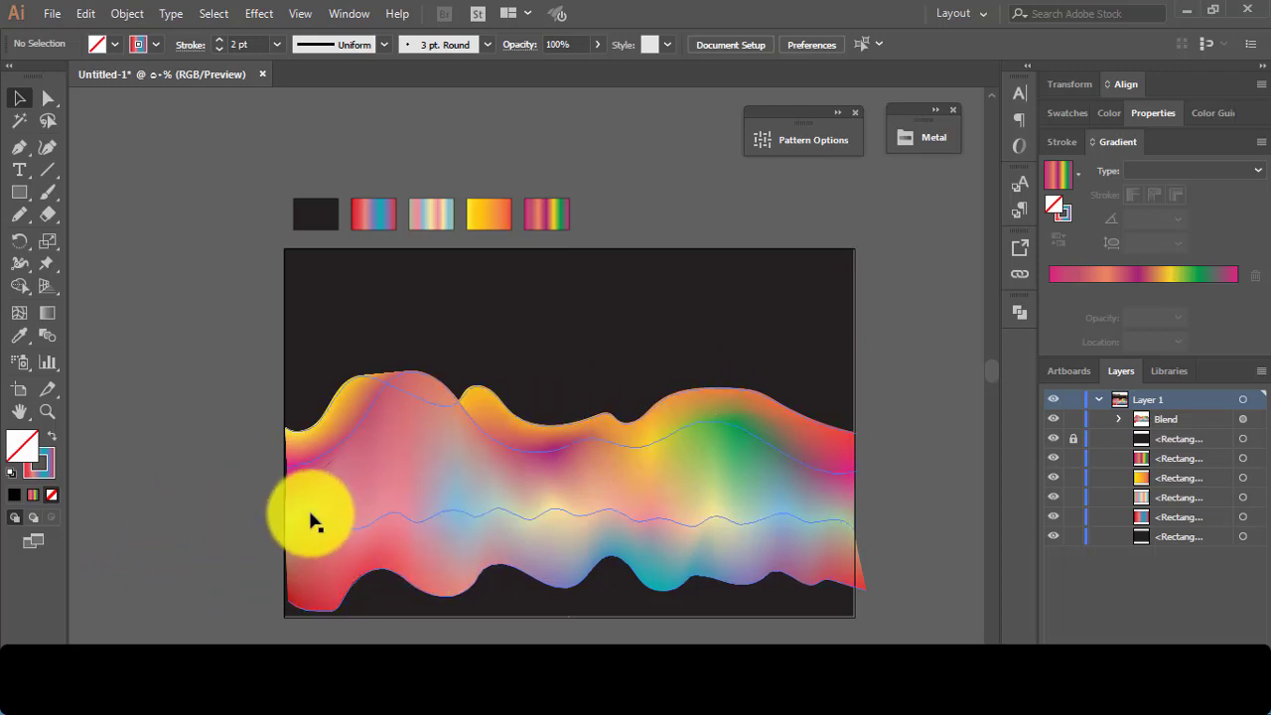
# Stretch the ribbon's sides past the artboard edges and drag a copy higher up
pyautogui.click(290, 551)
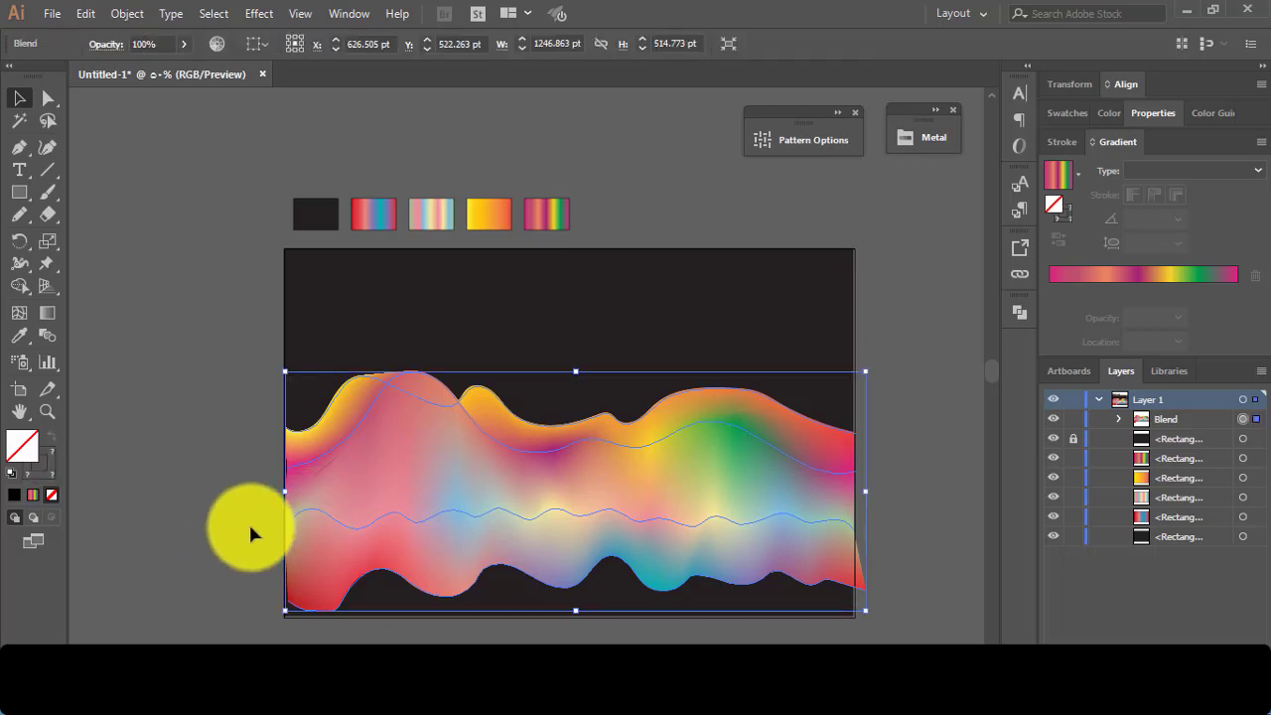
pyautogui.moveTo(273, 492); pyautogui.dragTo(260, 492)
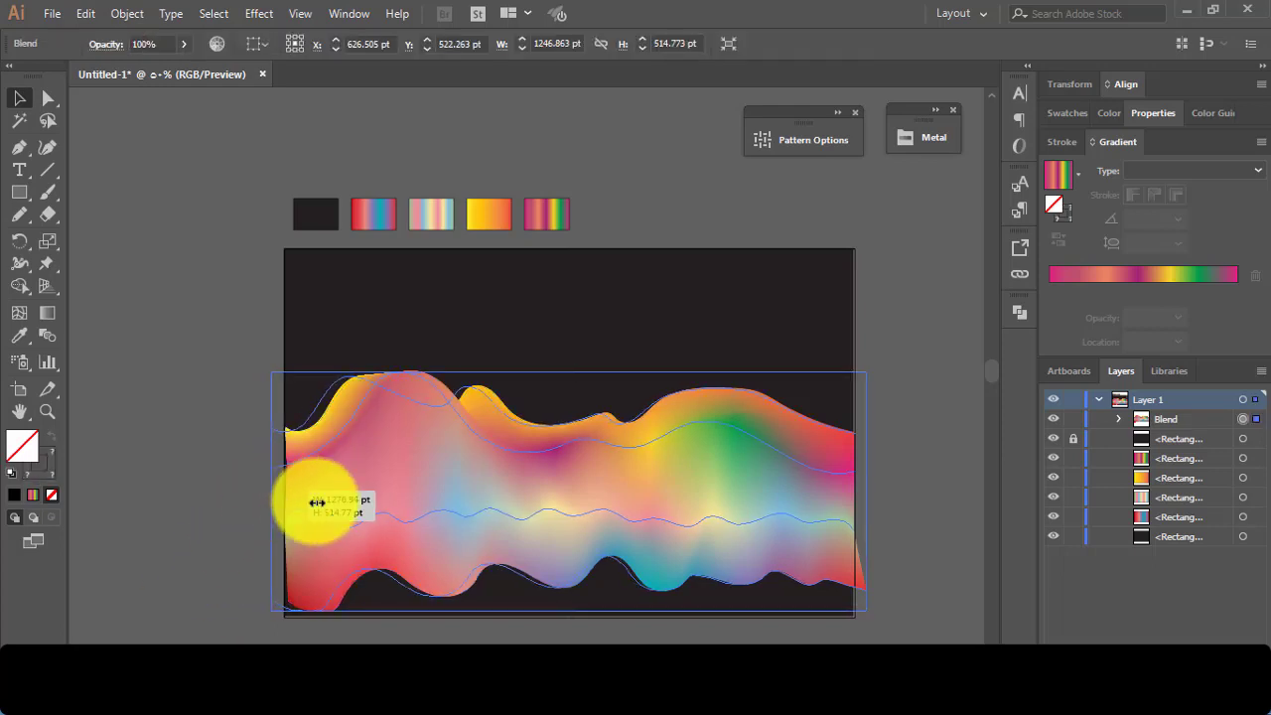
pyautogui.moveTo(871, 495)
pyautogui.mouseDown()
pyautogui.moveTo(886, 491)
pyautogui.moveTo(872, 490)
pyautogui.mouseUp()
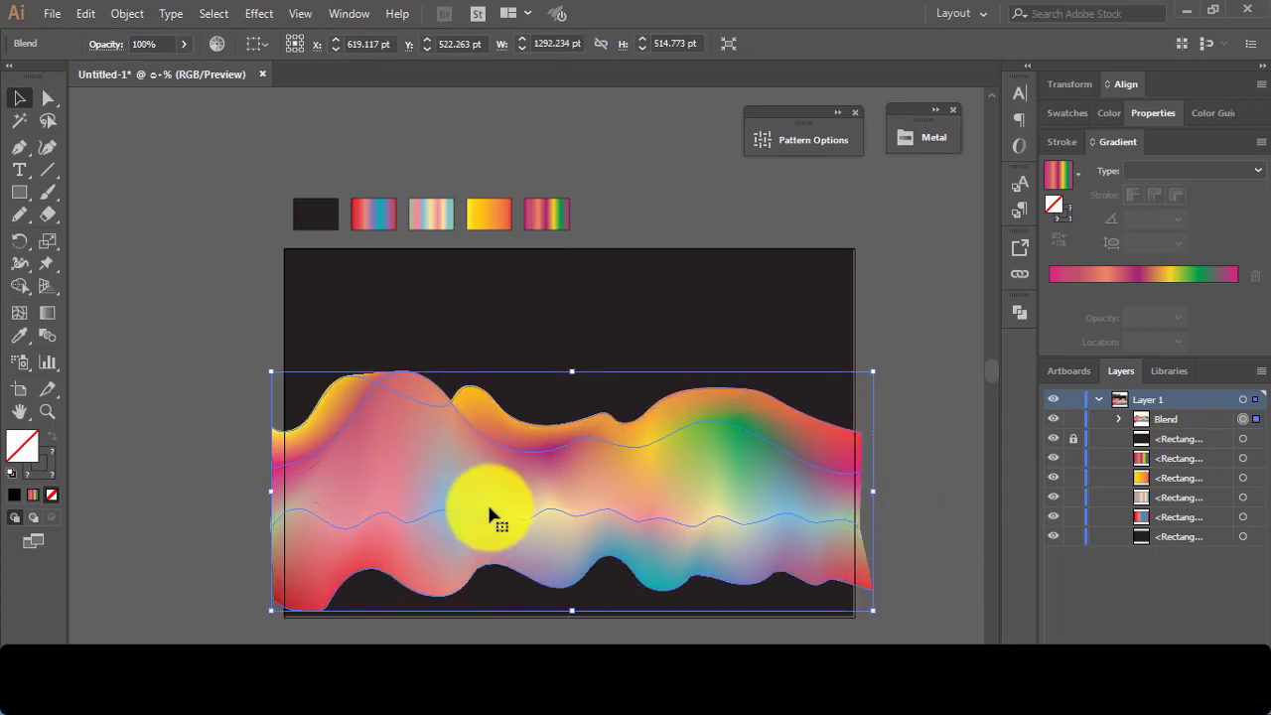
pyautogui.moveTo(556, 512); pyautogui.dragTo(547, 447)
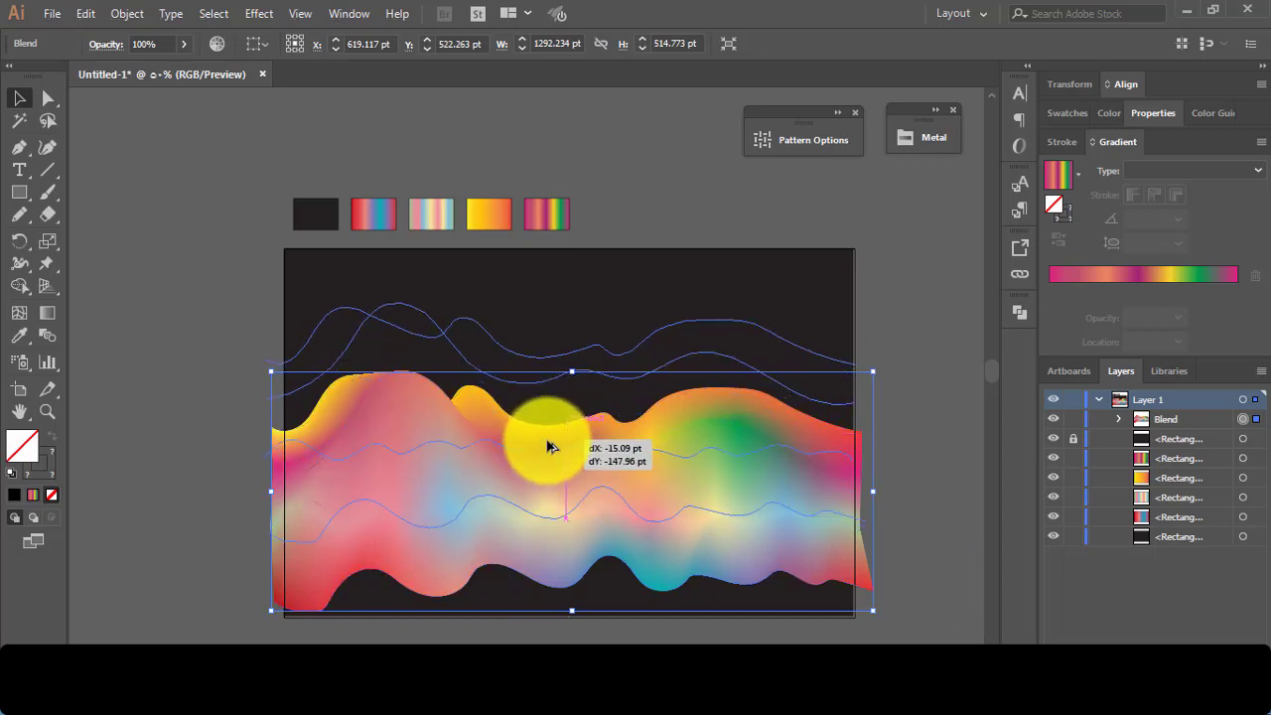
pyautogui.moveTo(547, 447); pyautogui.dragTo(541, 441)
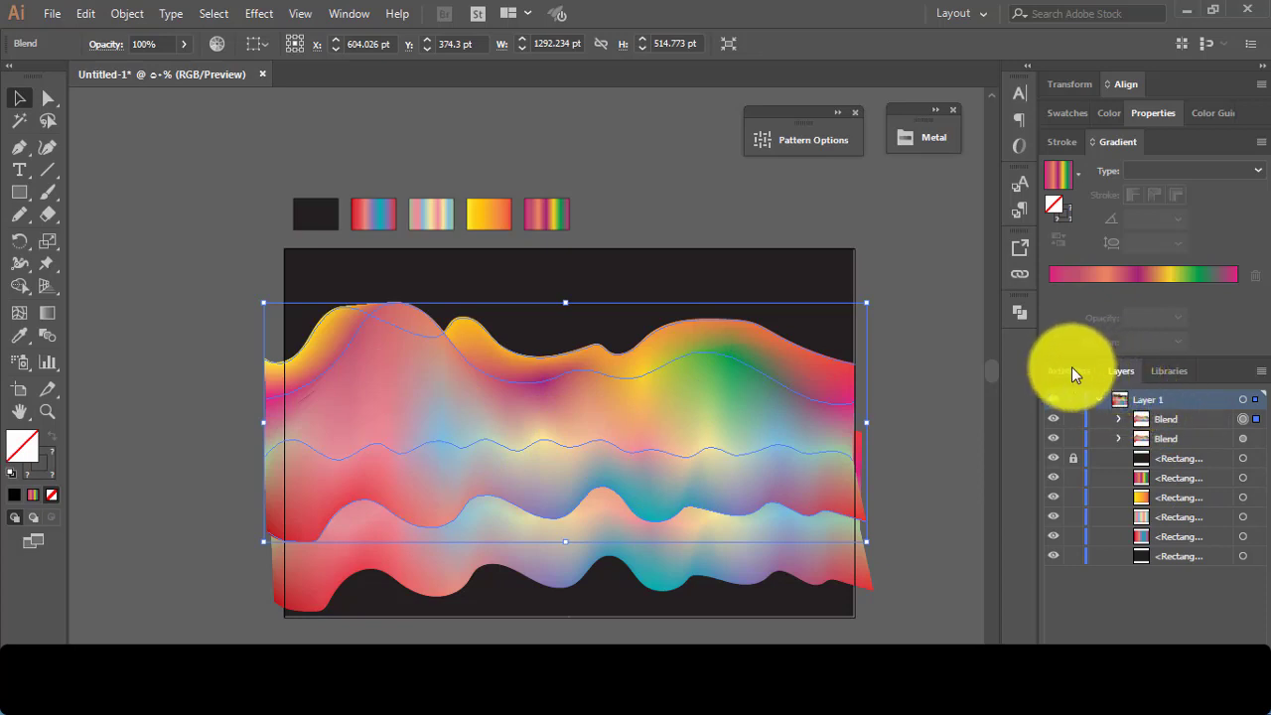
# Give the ribbon copy the white-to-black gradient and Multiply blending mode
pyautogui.click(1078, 174)
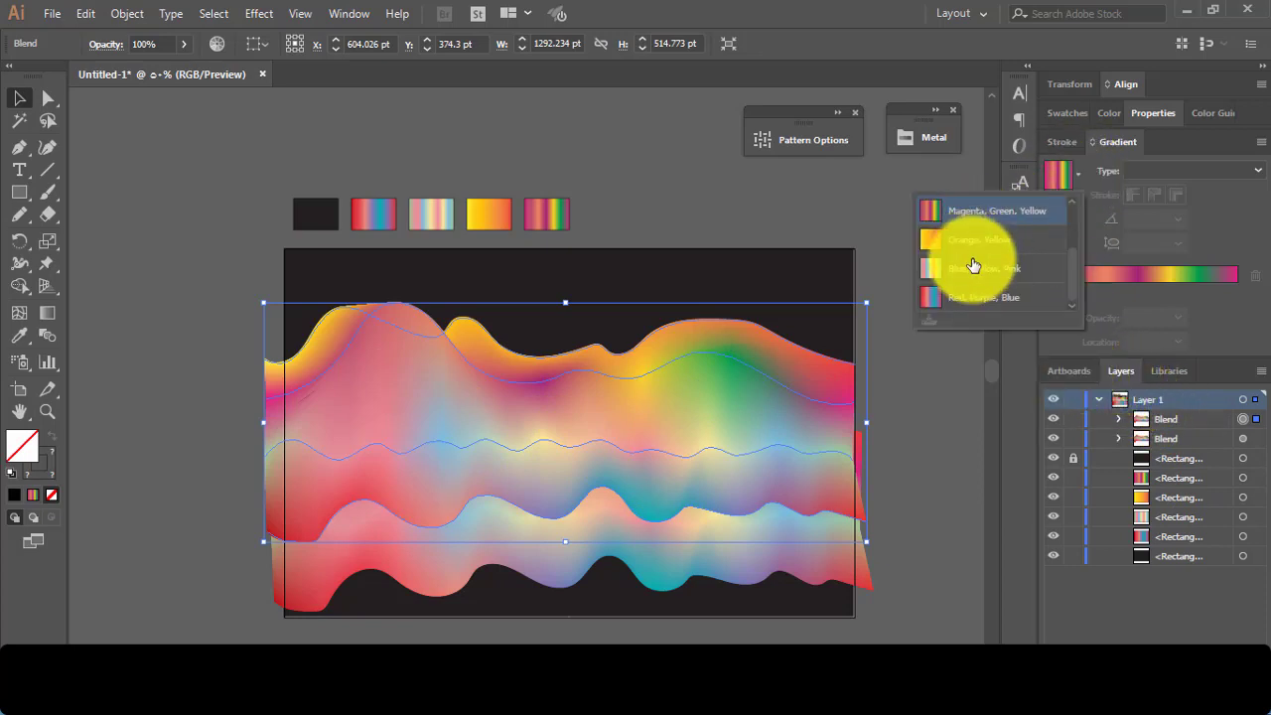
pyautogui.scroll(2, 973, 265)
pyautogui.click(938, 209)
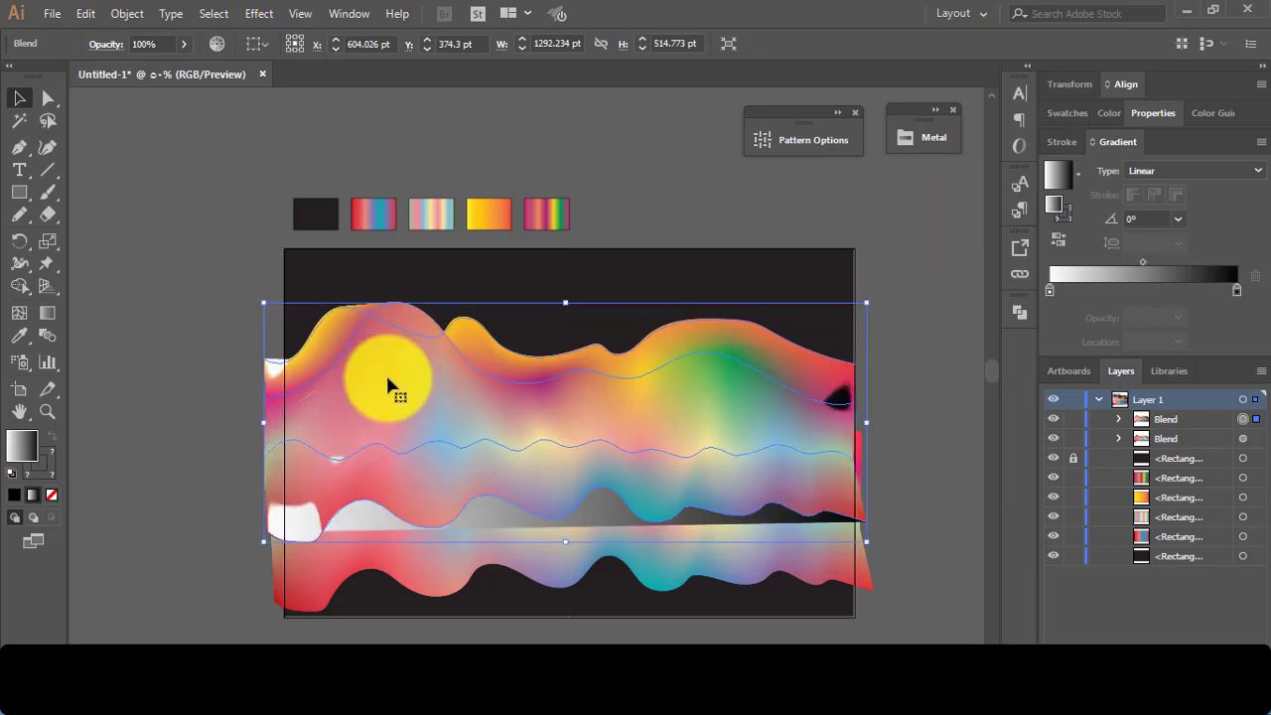
pyautogui.click(108, 44)
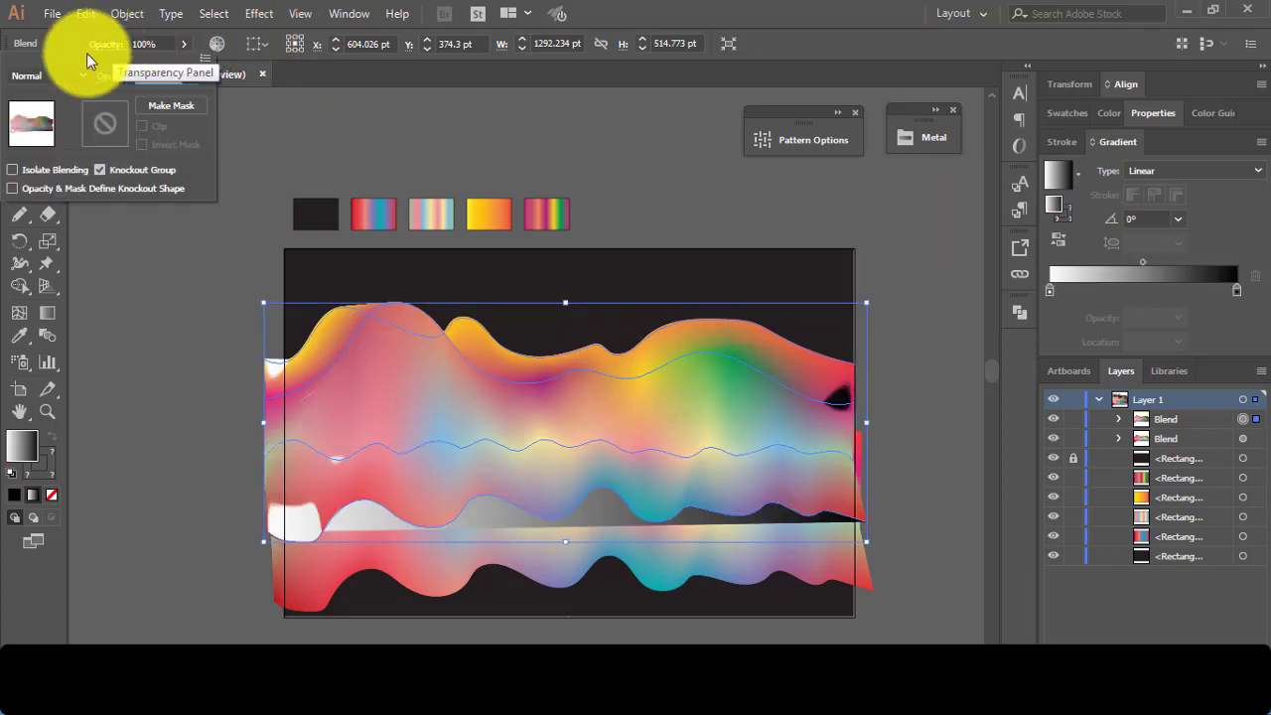
pyautogui.click(50, 75)
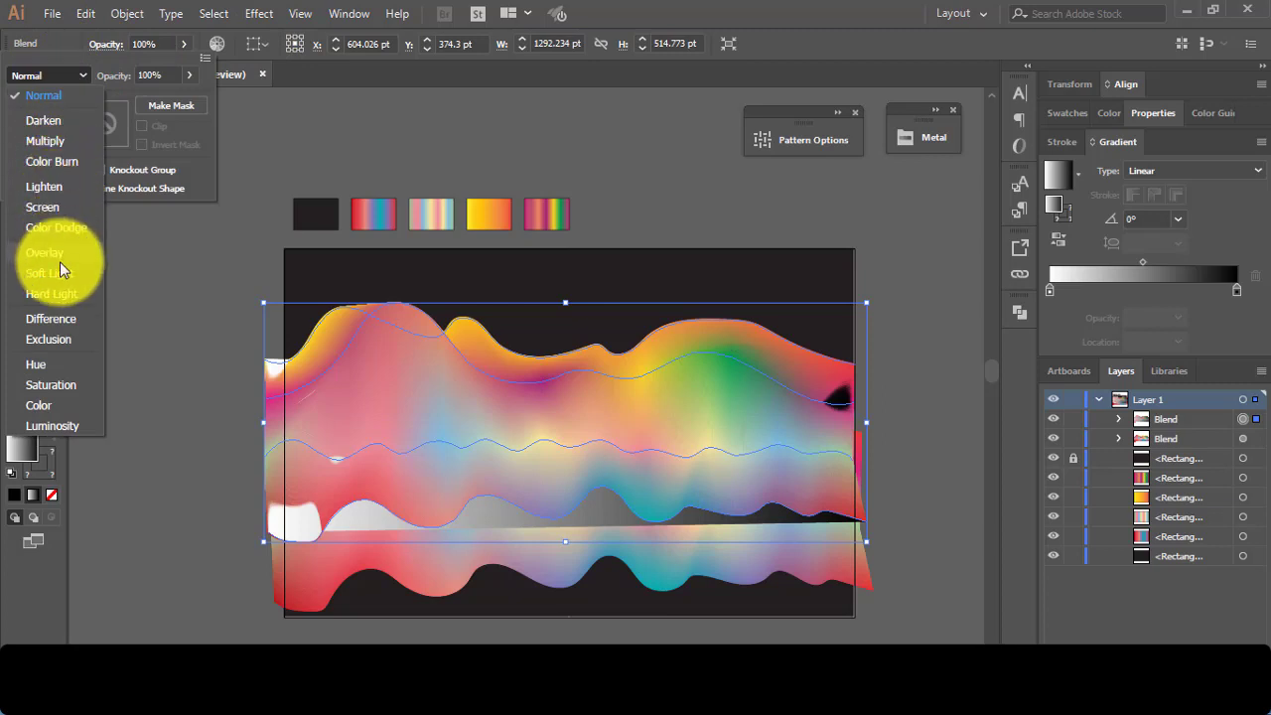
pyautogui.click(50, 95)
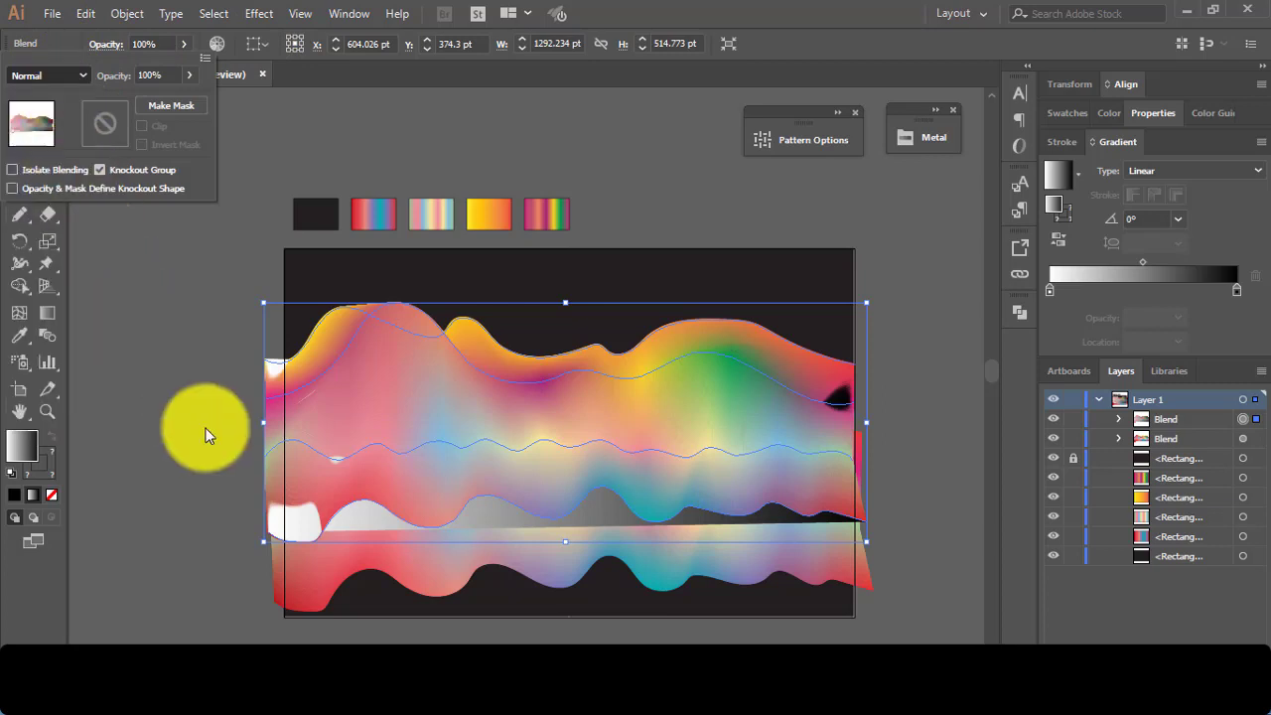
pyautogui.press('Down')
pyautogui.press('Down')
pyautogui.click(169, 379)
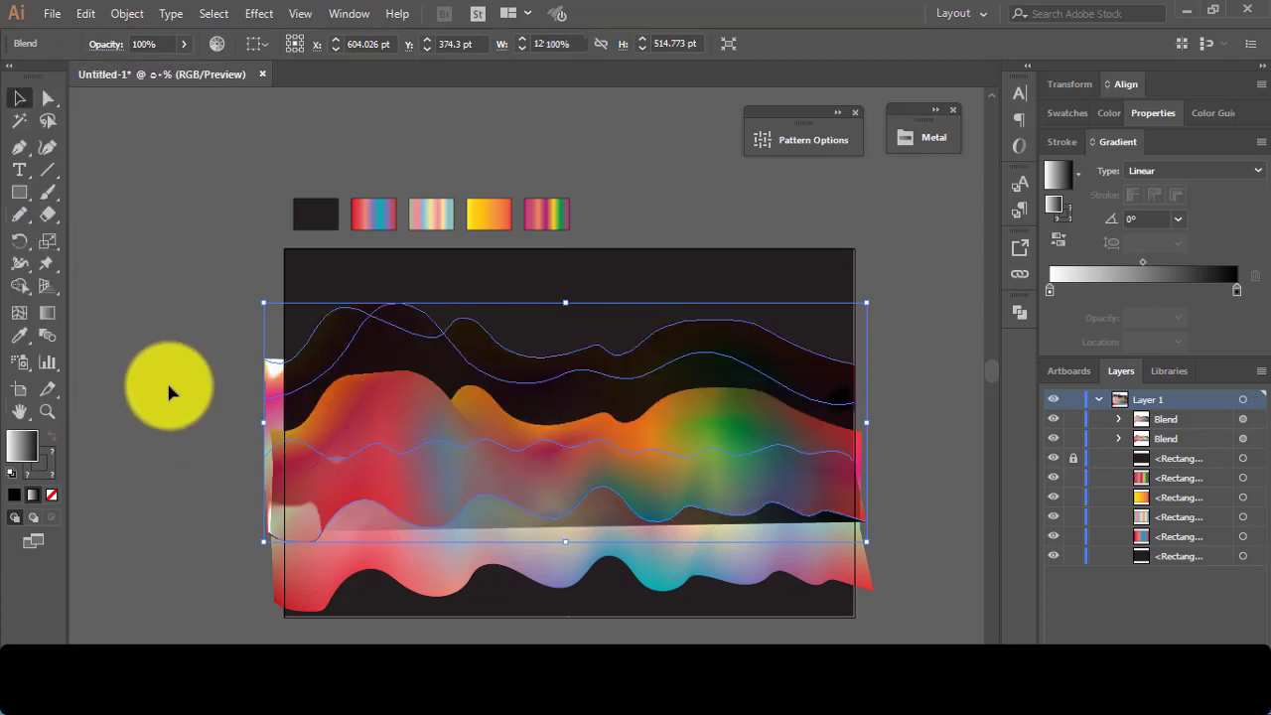
pyautogui.click(168, 385)
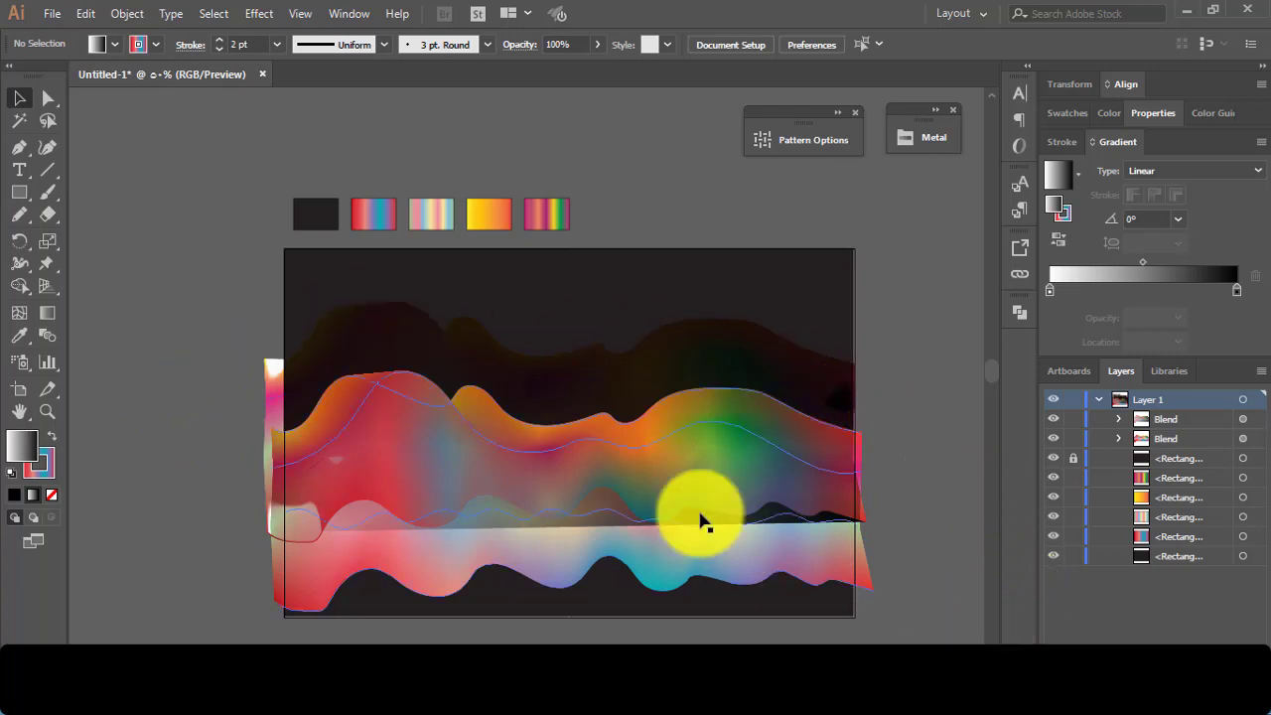
# Widen the copy leftward, then undo back to a single blended ribbon
pyautogui.click(340, 367)
pyautogui.moveTo(266, 424); pyautogui.dragTo(239, 424)
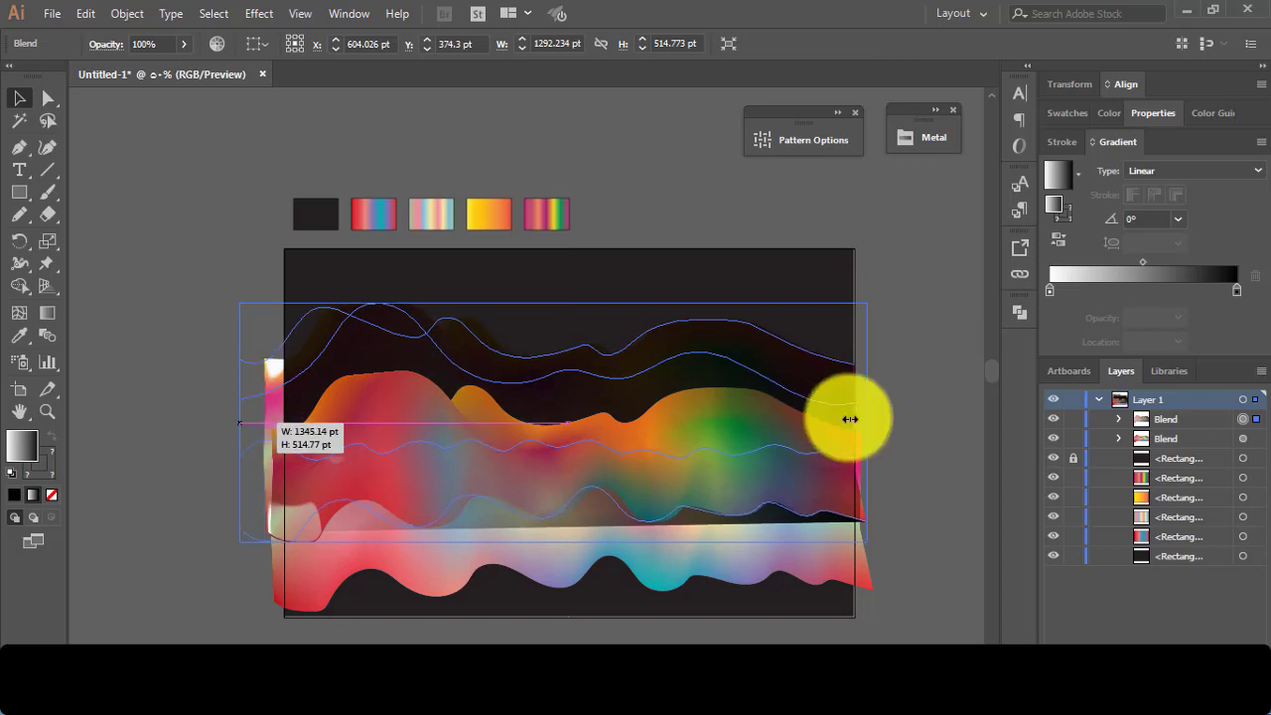
pyautogui.click(929, 407)
pyautogui.hotkey('ctrl', 'z')
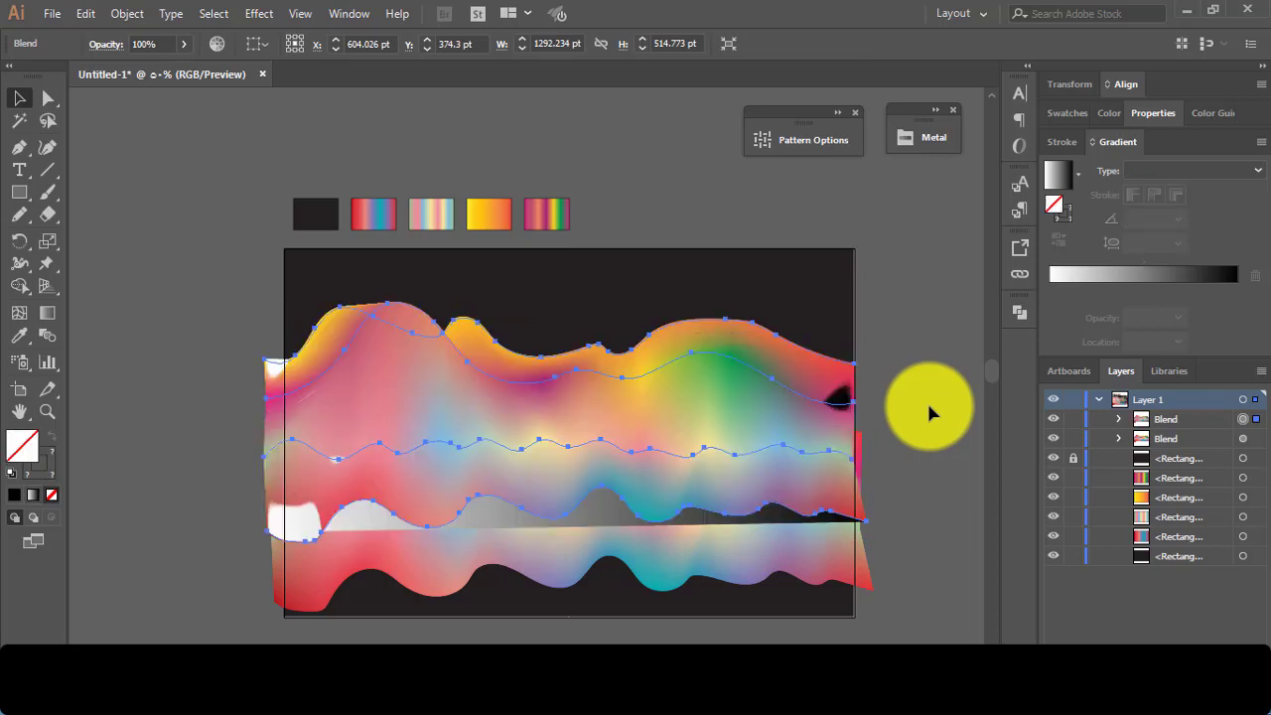
pyautogui.hotkey('ctrl', 'z')
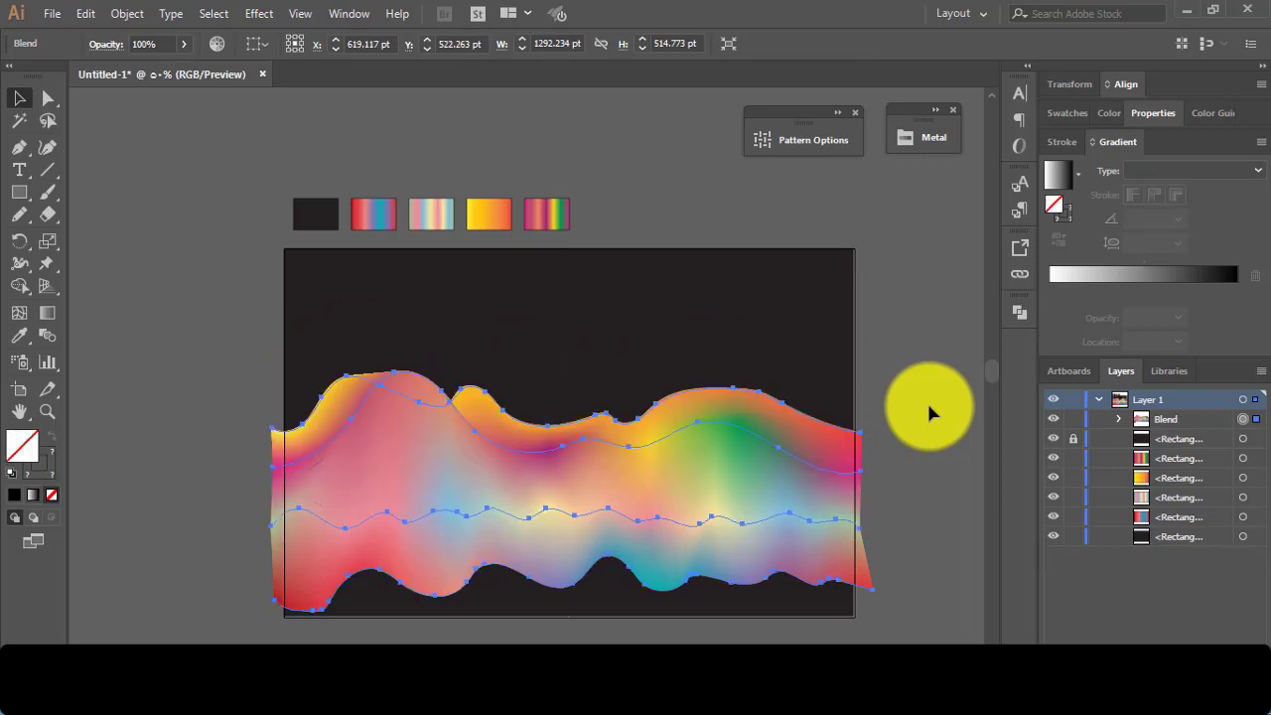
# Draw an artboard-sized rectangle with no stroke and black fill, then select the artwork
pyautogui.click(928, 410)
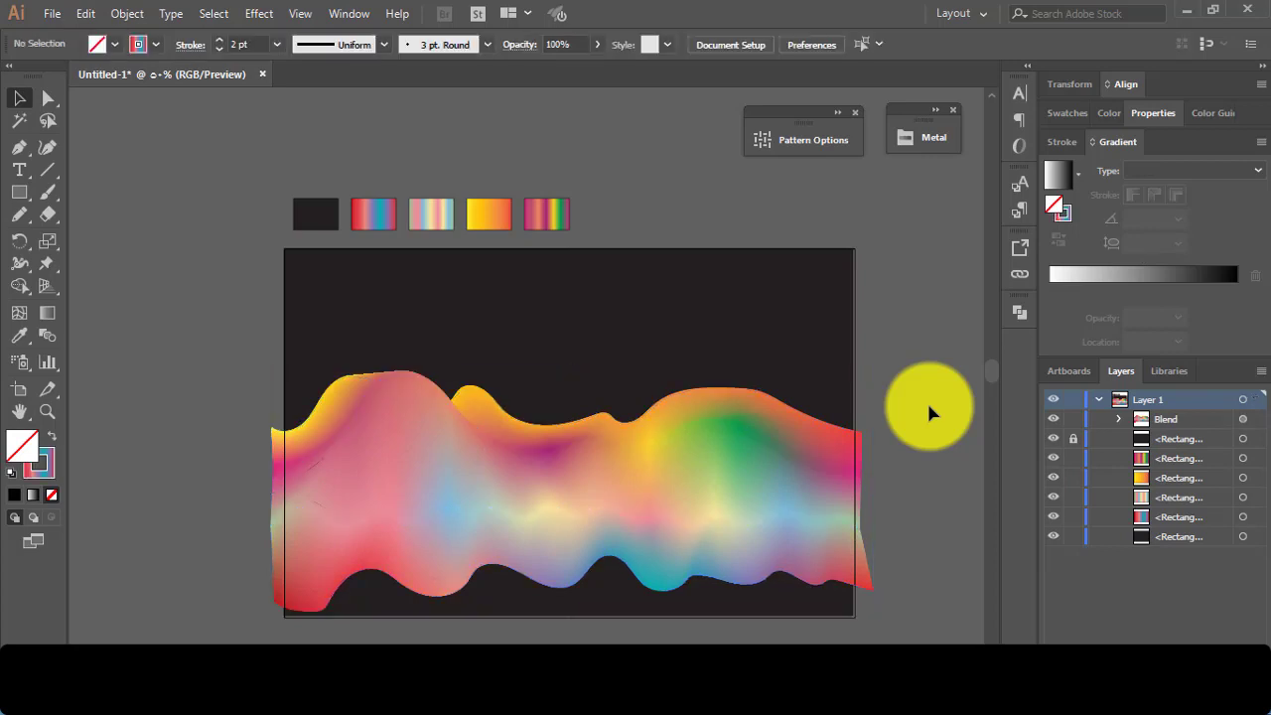
pyautogui.click(19, 192)
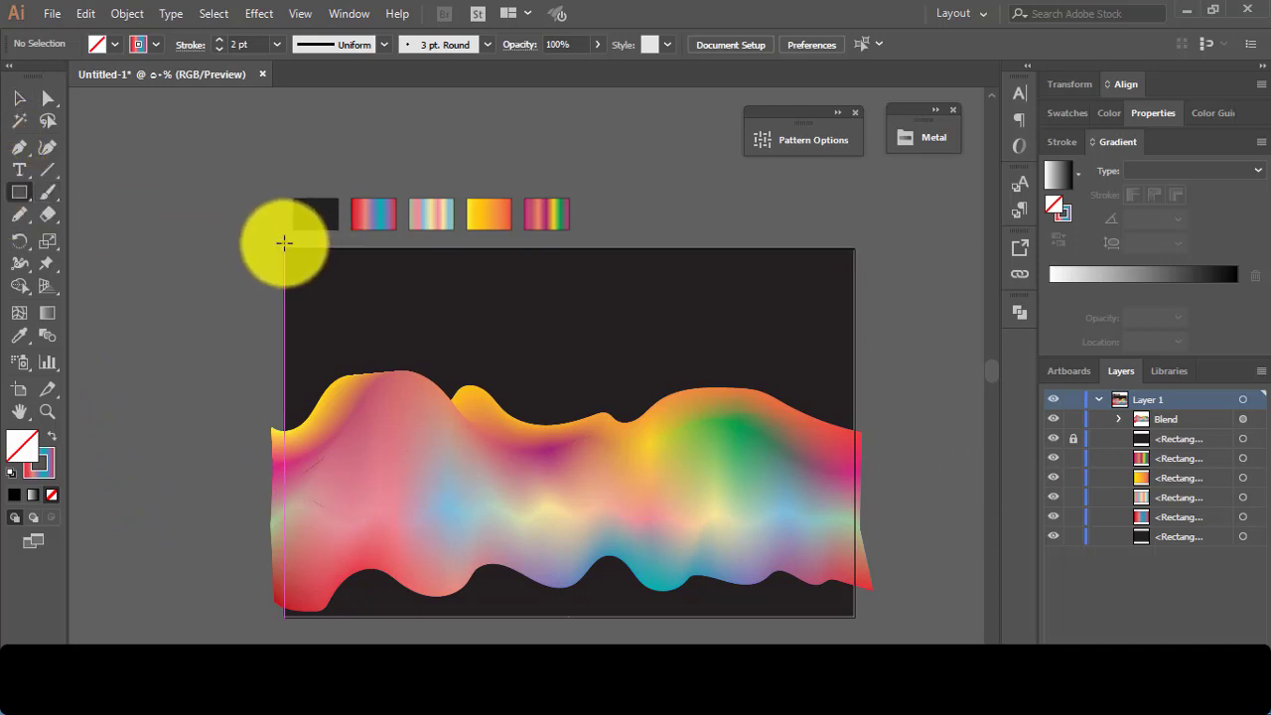
pyautogui.moveTo(285, 249)
pyautogui.mouseDown()
pyautogui.moveTo(557, 562)
pyautogui.moveTo(855, 616)
pyautogui.mouseUp()
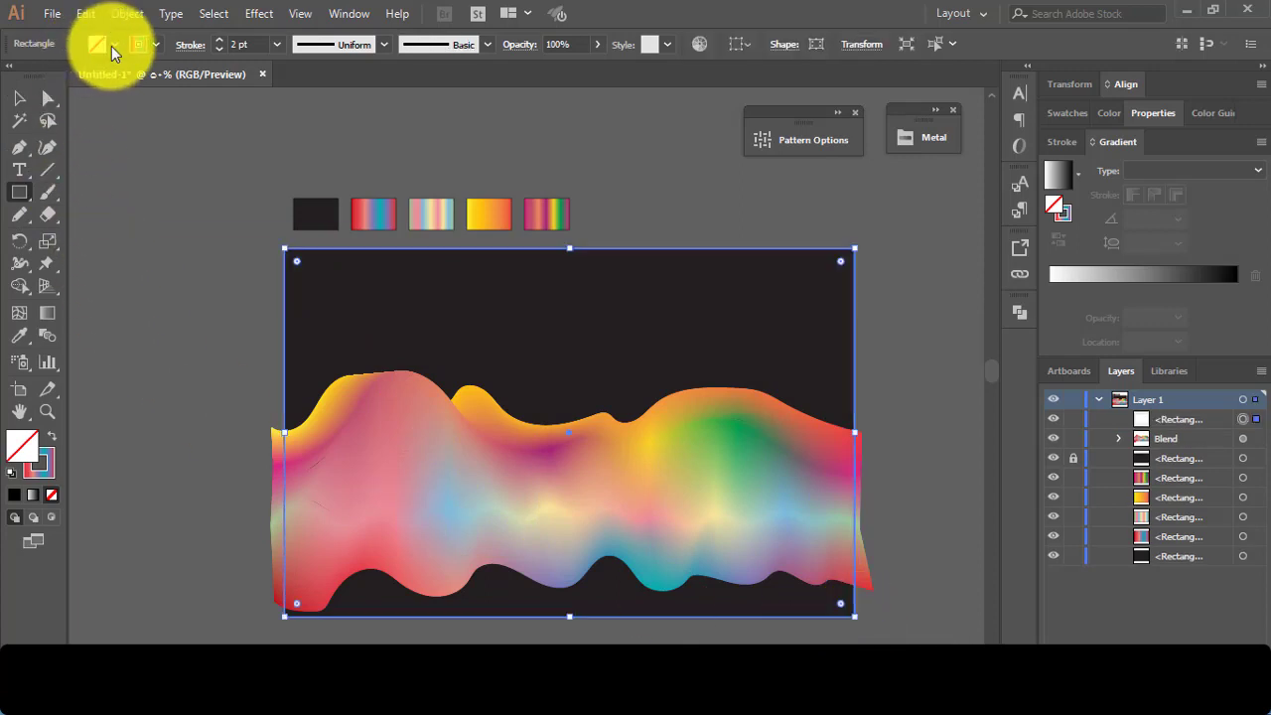
pyautogui.click(156, 44)
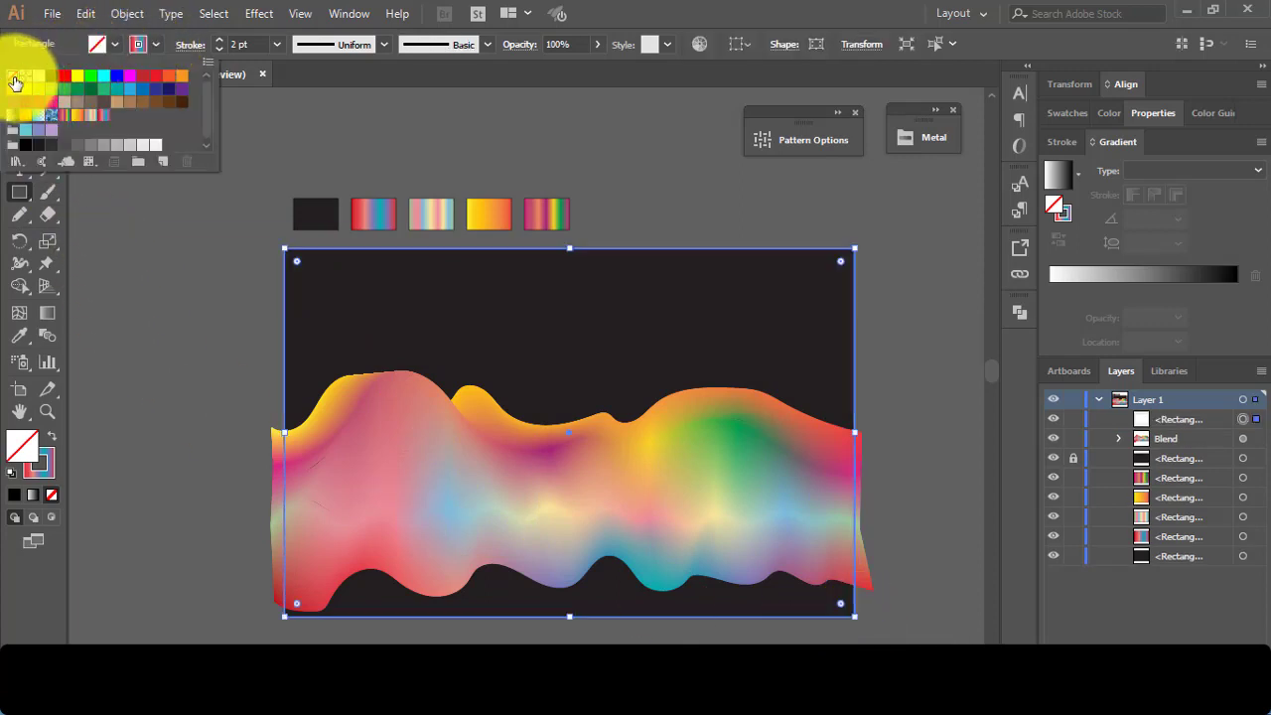
pyautogui.click(12, 75)
pyautogui.click(110, 44)
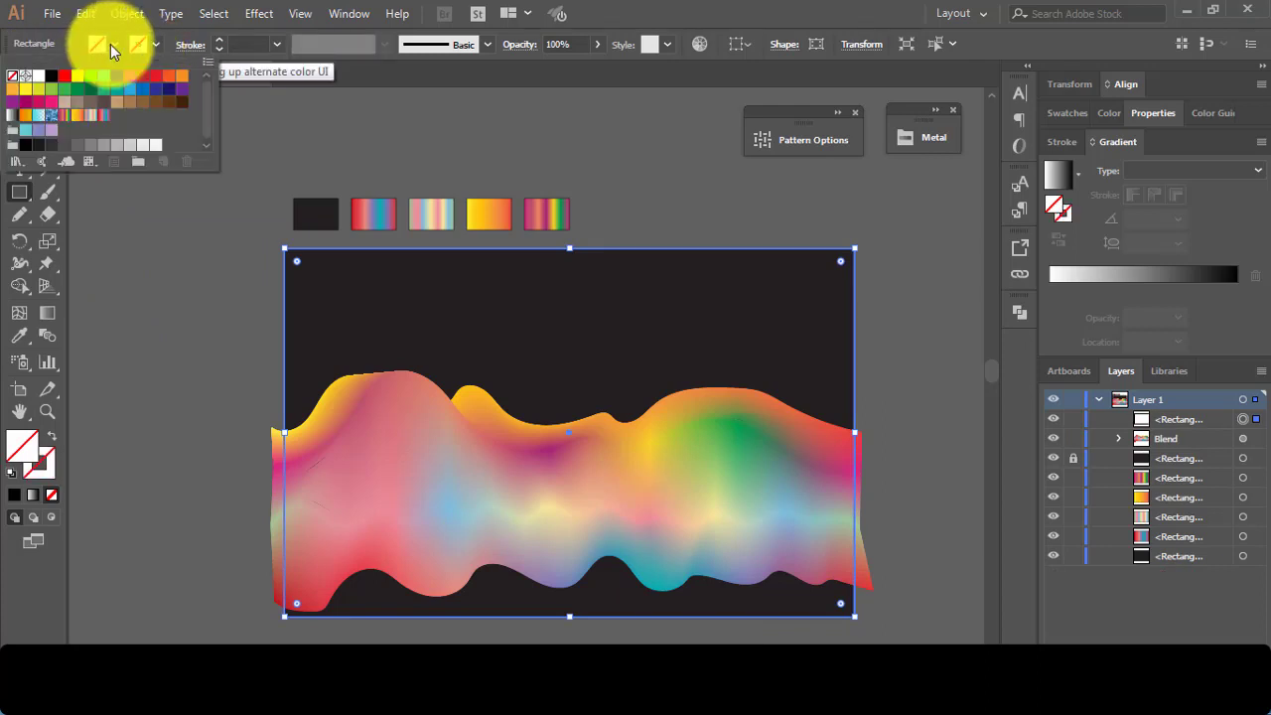
pyautogui.click(48, 82)
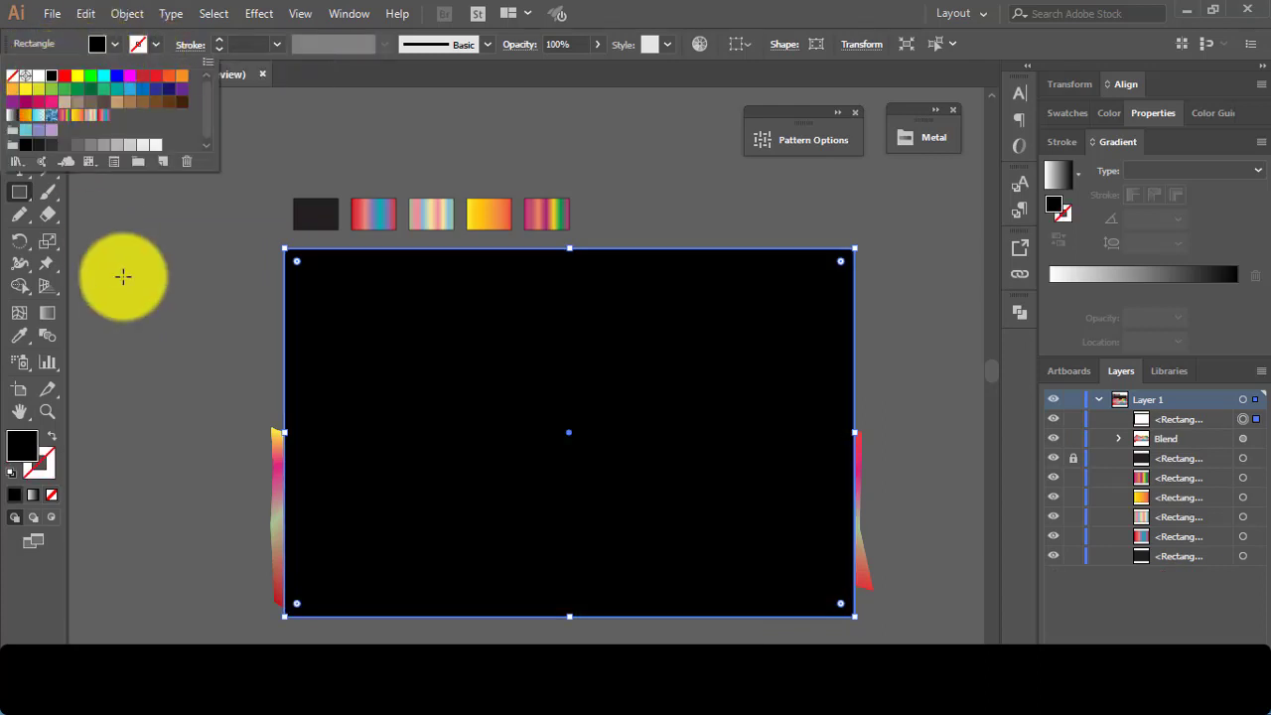
pyautogui.press('Escape')
pyautogui.click(20, 96)
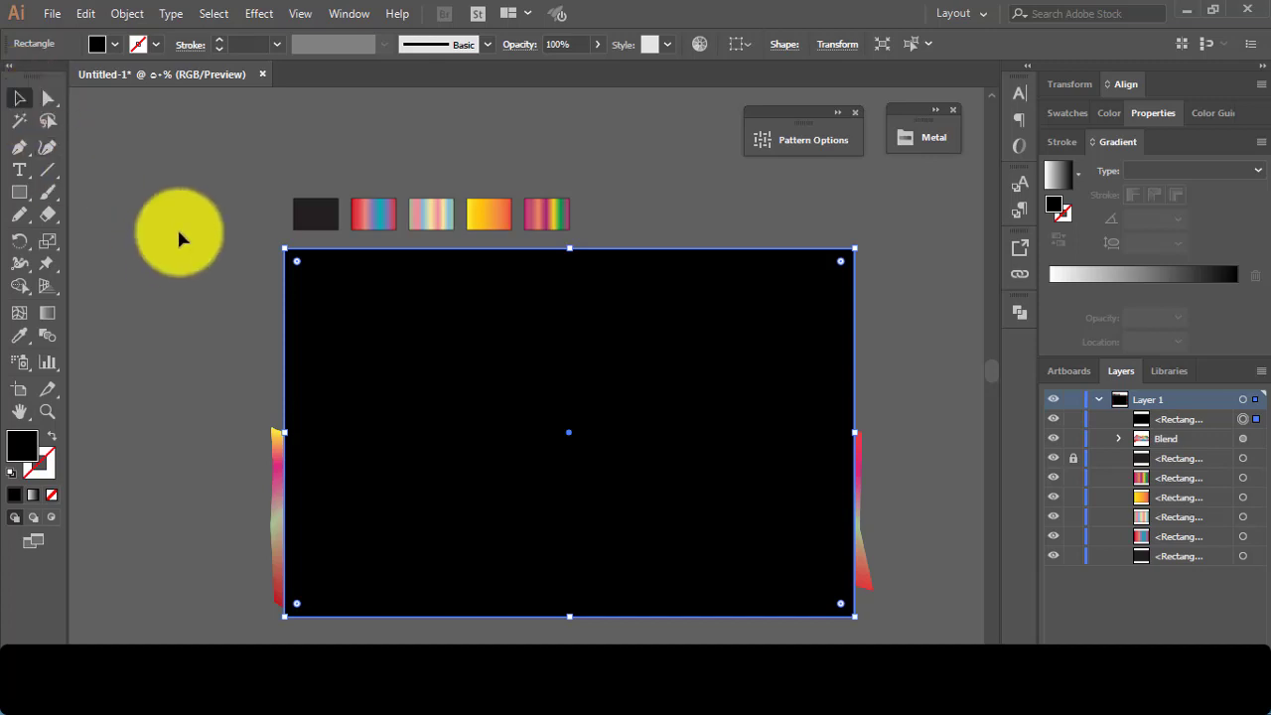
pyautogui.moveTo(199, 231)
pyautogui.mouseDown()
pyautogui.moveTo(933, 636)
pyautogui.moveTo(915, 626)
pyautogui.mouseUp()
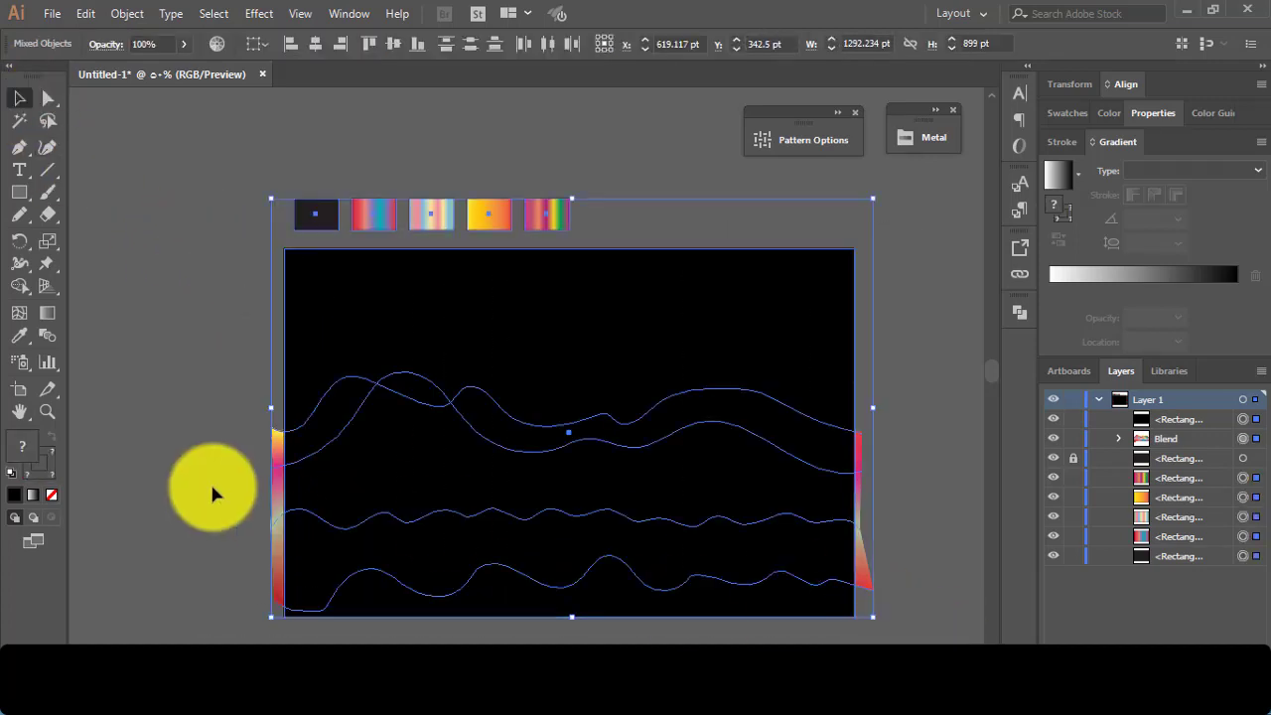
# Move the five swatch squares above the artboard and select the rectangle with the waves
pyautogui.click(164, 442)
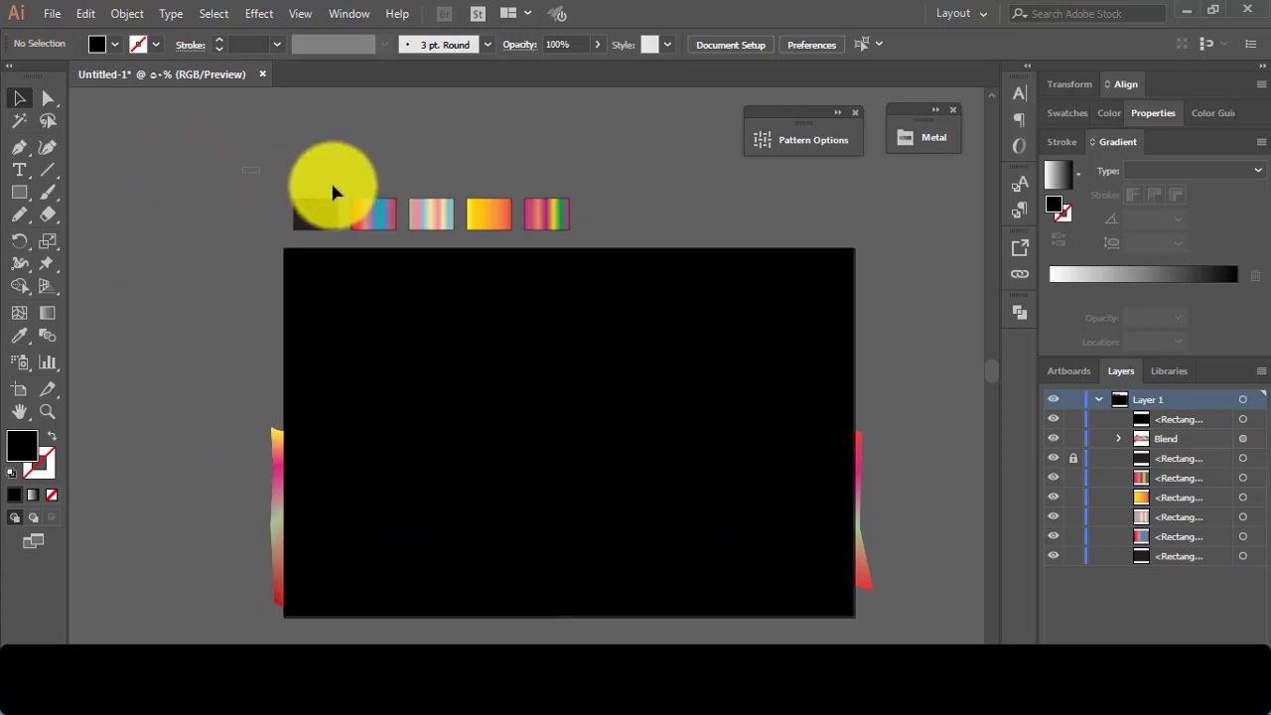
pyautogui.moveTo(333, 190)
pyautogui.mouseDown()
pyautogui.moveTo(596, 222)
pyautogui.moveTo(531, 164)
pyautogui.mouseUp()
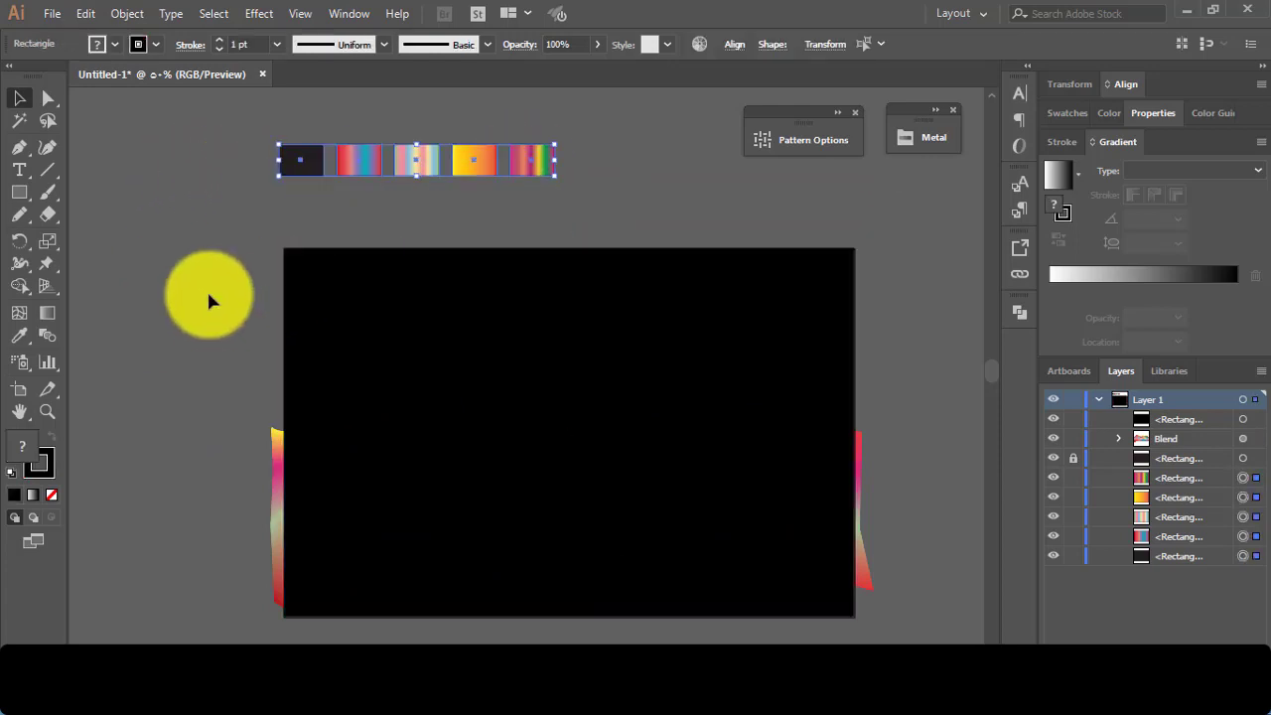
pyautogui.moveTo(194, 249); pyautogui.dragTo(953, 629)
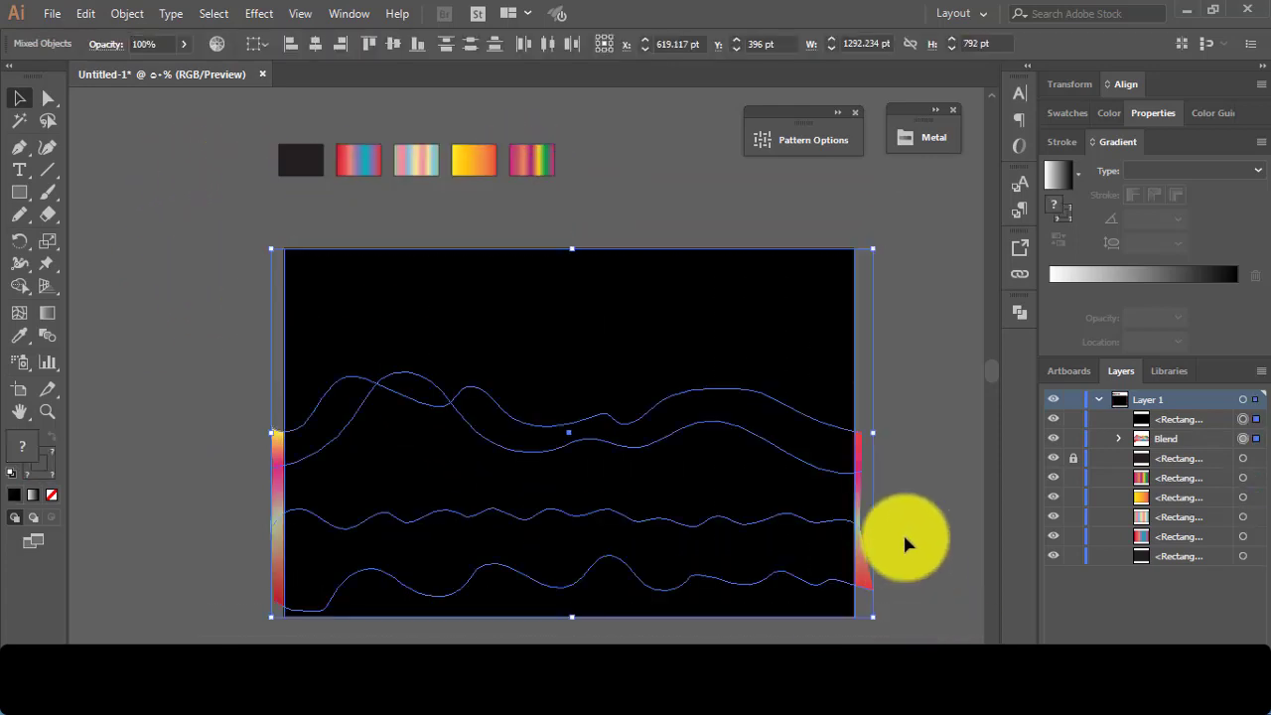
# Clip the blended waves inside the black rectangle with Ctrl+7, then reselect the clipped artwork
pyautogui.hotkey('ctrl', 'shift', 'b')
pyautogui.hotkey('ctrl', '7')
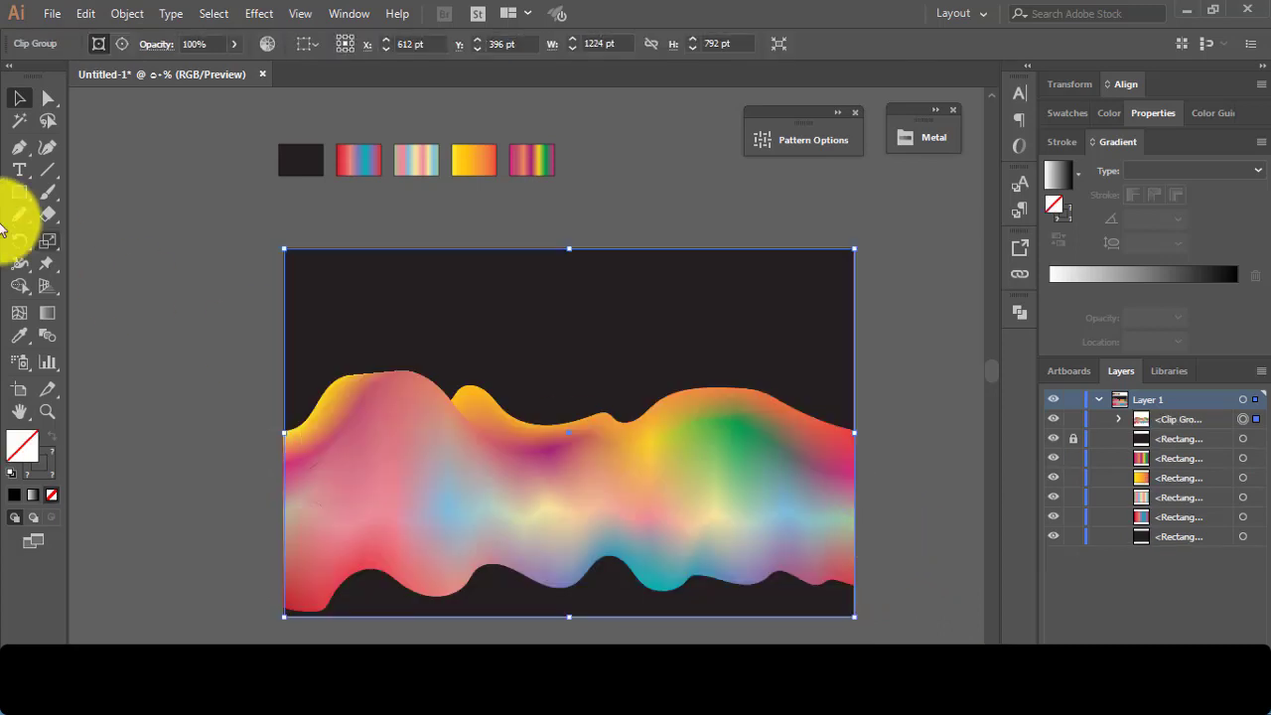
pyautogui.click(194, 232)
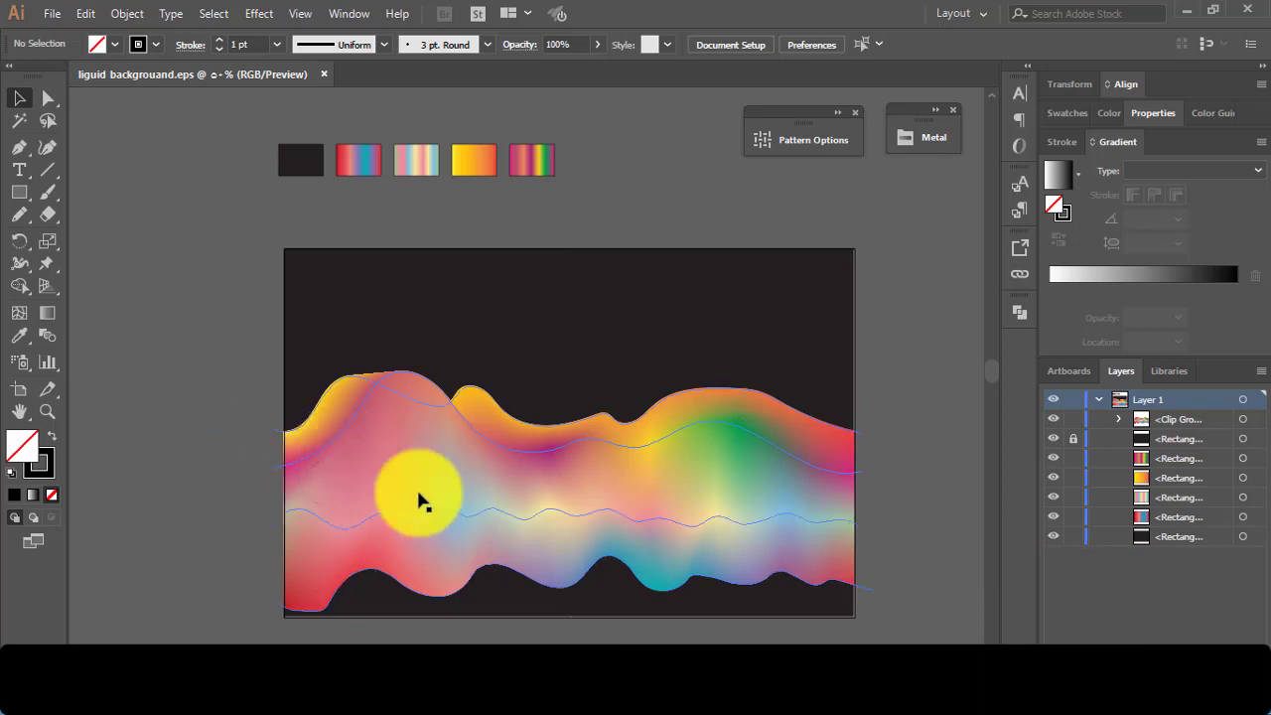
pyautogui.moveTo(214, 344); pyautogui.dragTo(878, 608)
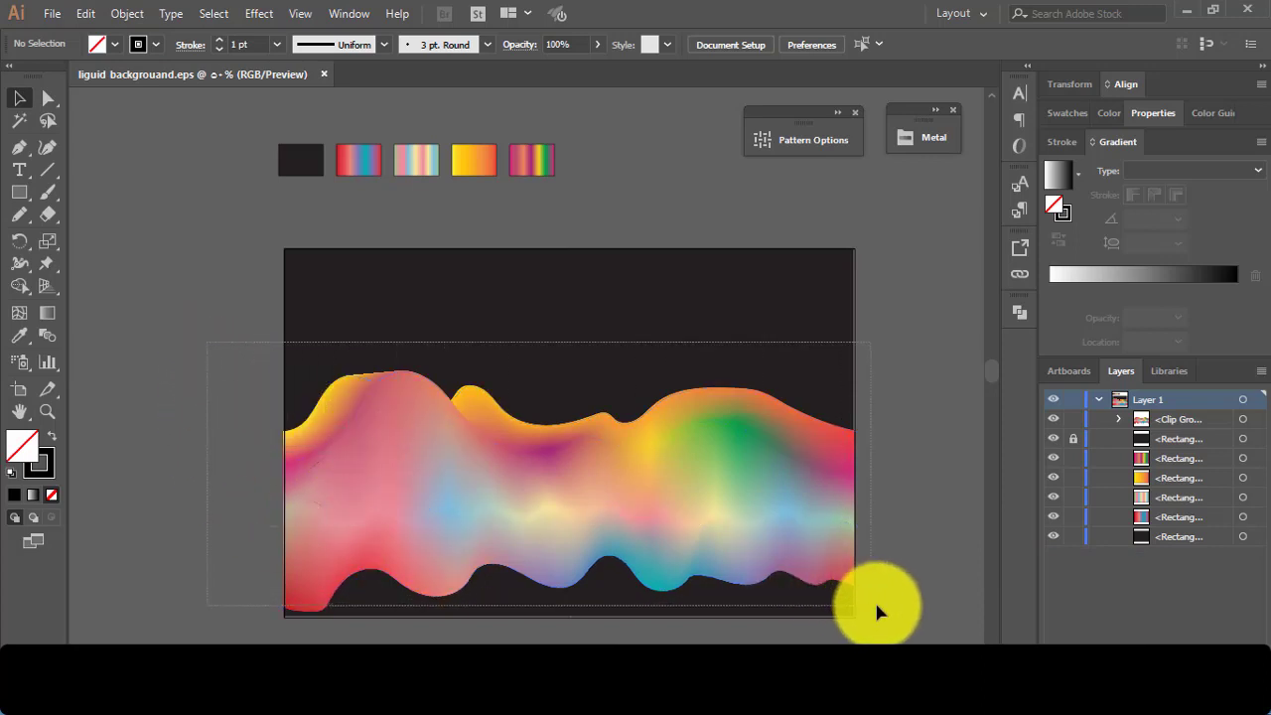
# Delete the colourful clipped wave artwork
pyautogui.click(922, 562)
pyautogui.click(790, 483)
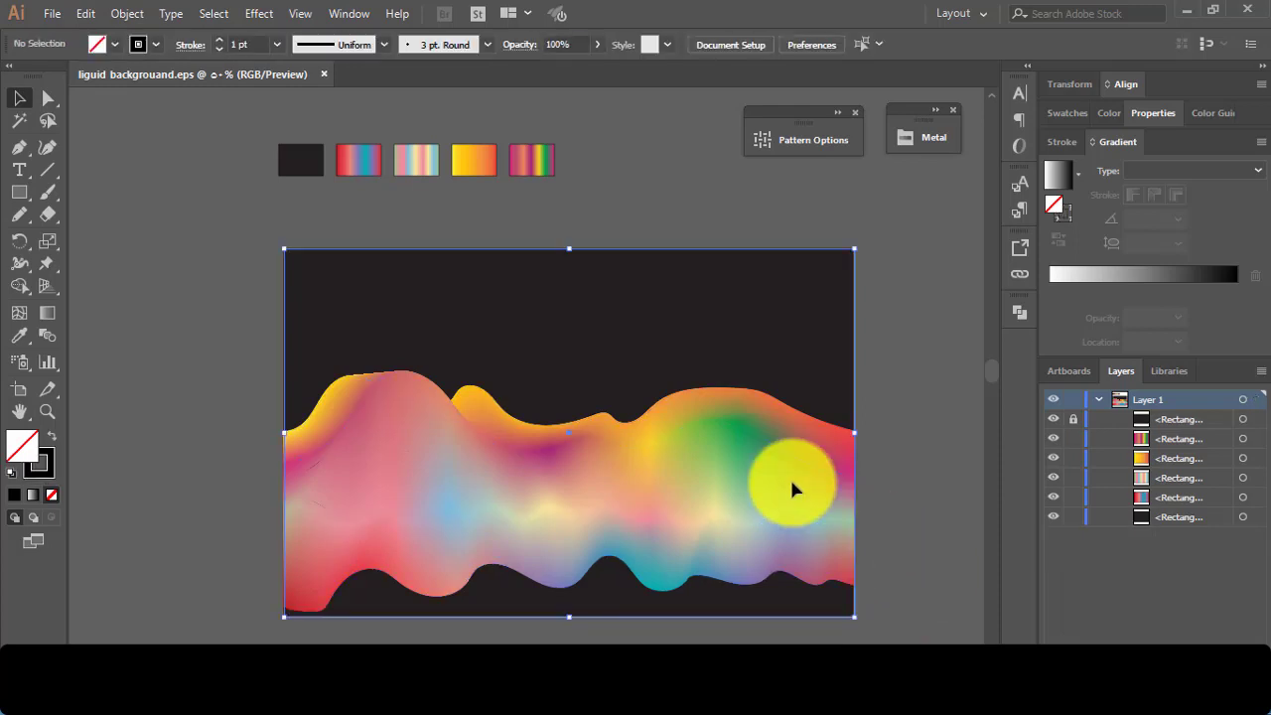
pyautogui.press('Delete')
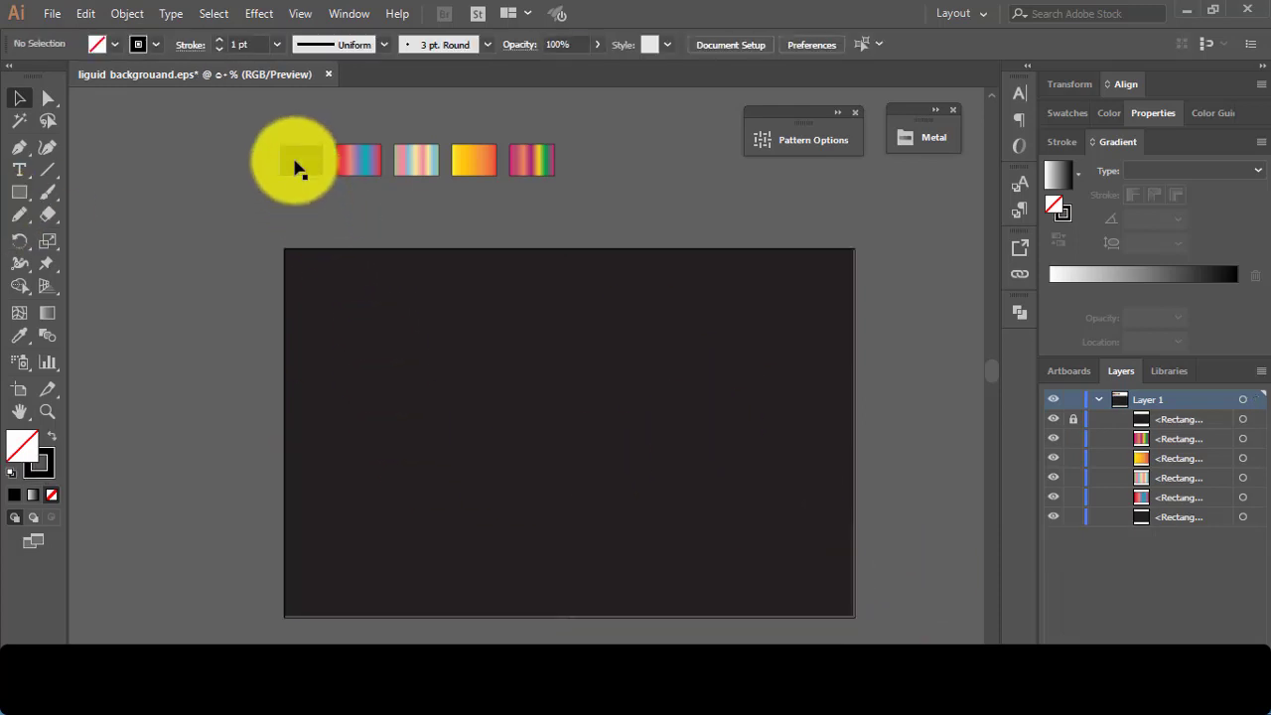
# Fill the first swatch square with solid black
pyautogui.click(294, 165)
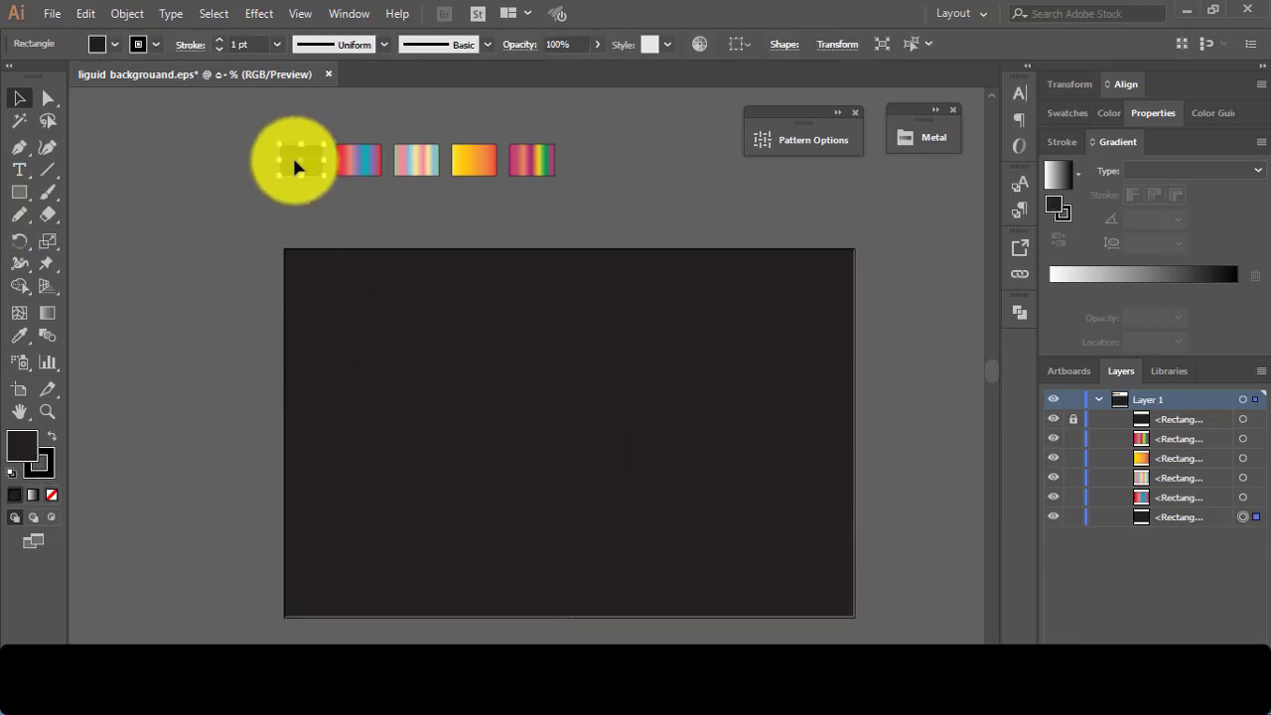
pyautogui.click(114, 44)
pyautogui.click(50, 76)
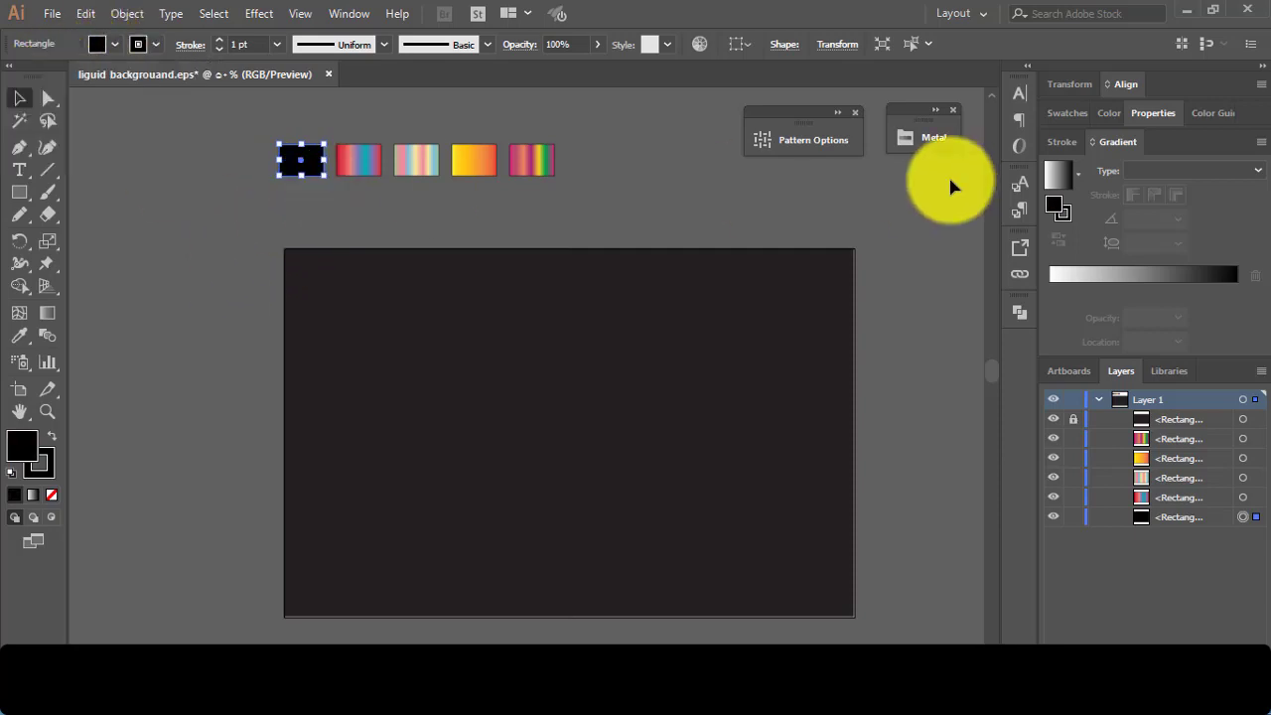
# Browse the swatch libraries to Tints and Shades and place it near the squares
pyautogui.click(933, 144)
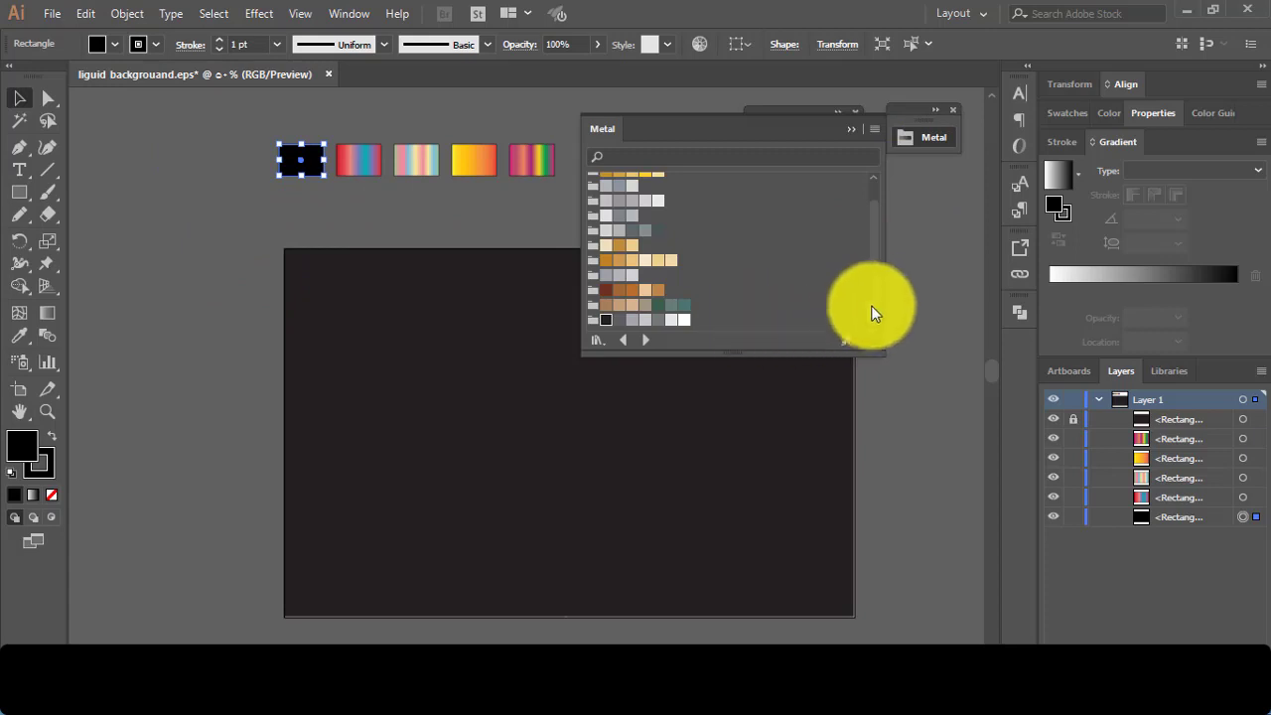
pyautogui.moveTo(873, 312); pyautogui.dragTo(874, 252)
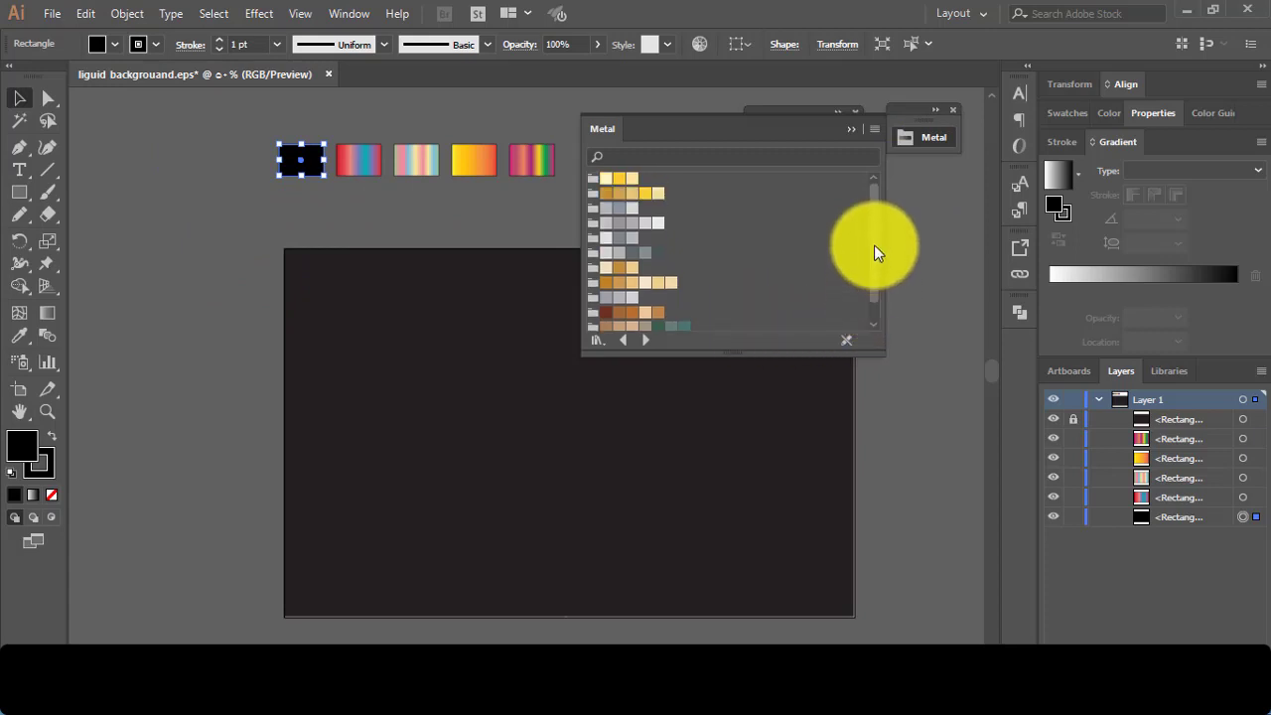
pyautogui.click(622, 344)
pyautogui.click(623, 343)
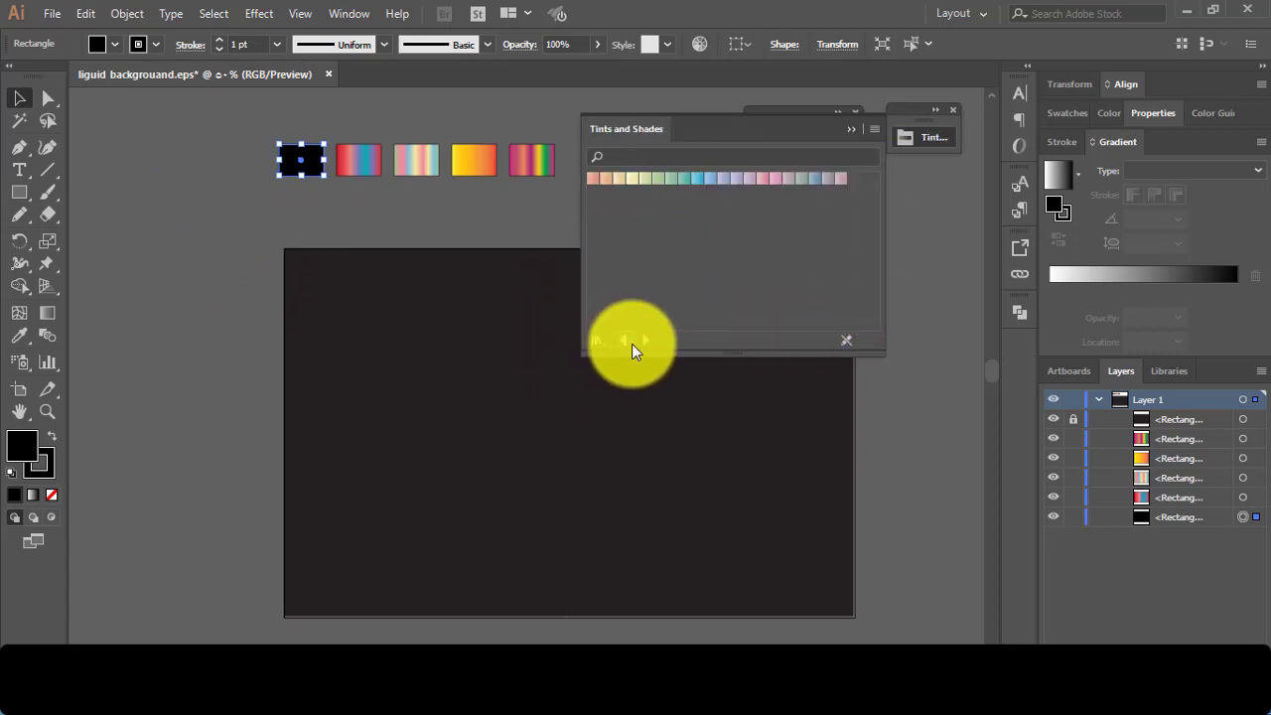
pyautogui.click(643, 344)
pyautogui.click(626, 342)
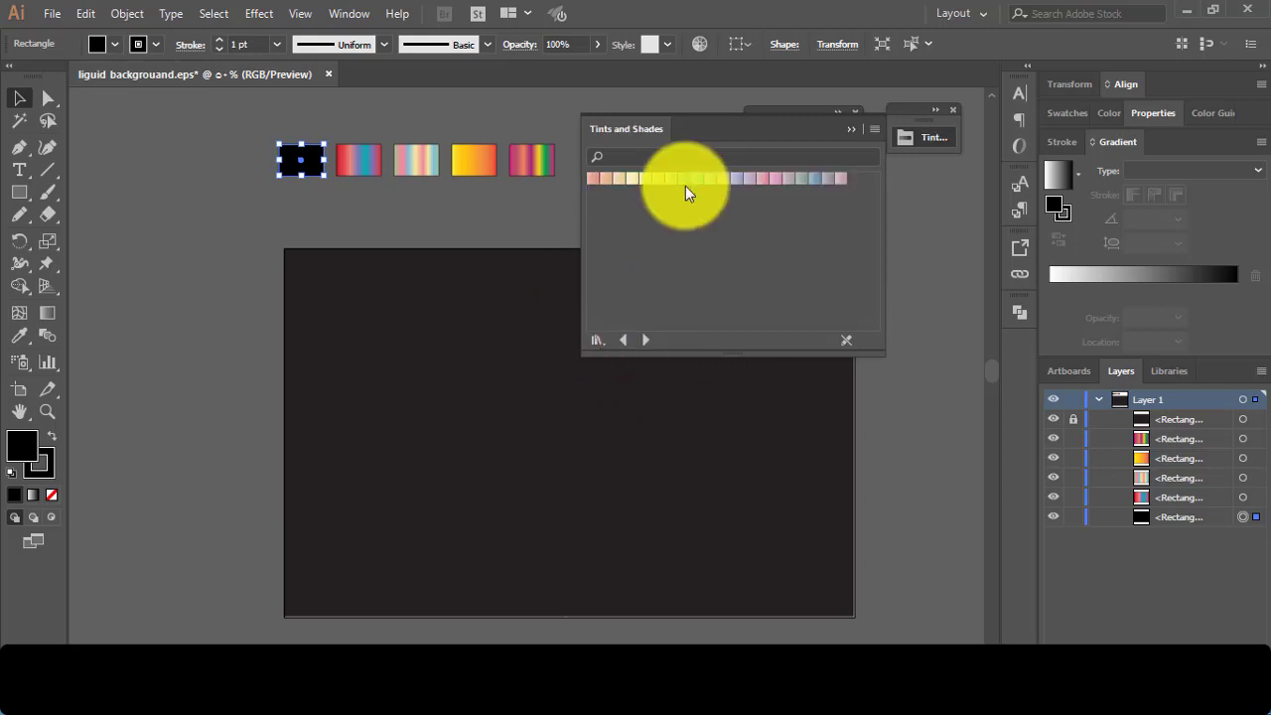
pyautogui.moveTo(709, 129); pyautogui.dragTo(661, 205)
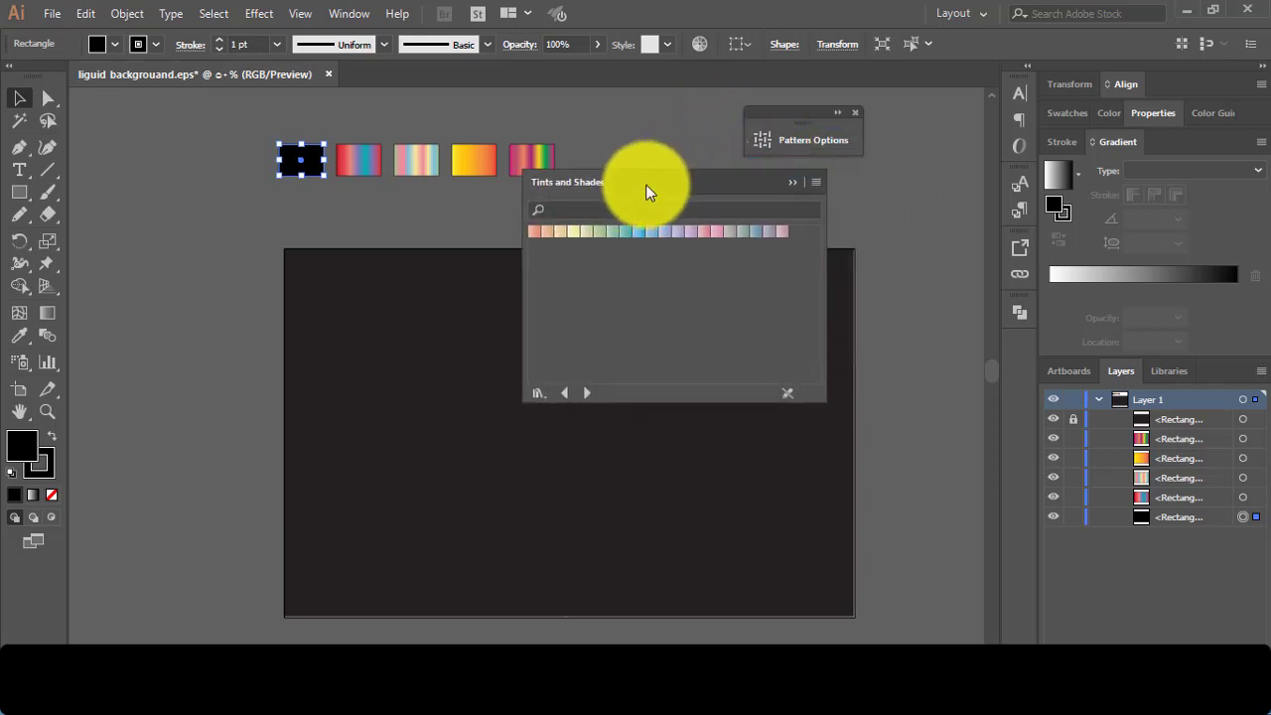
# Give the four gradient squares blue, light-blue, pink and pink tint gradients, then collapse the library
pyautogui.click(358, 161)
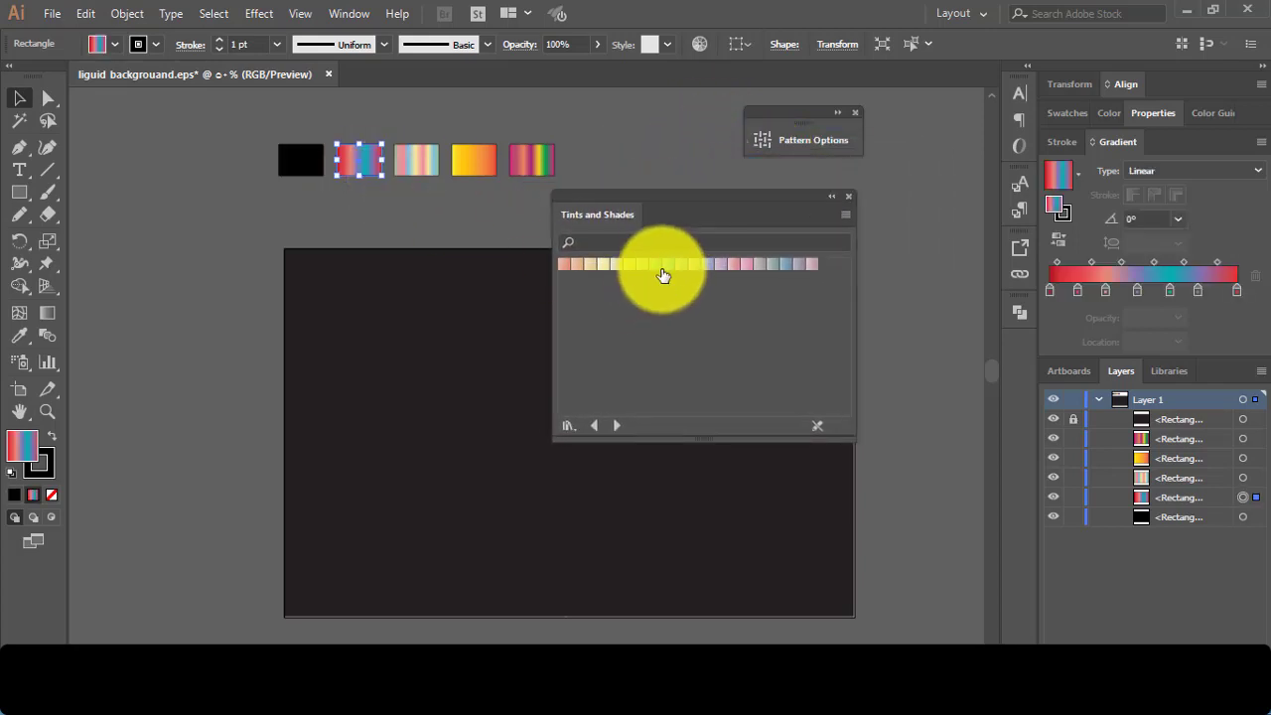
pyautogui.click(667, 268)
pyautogui.click(417, 164)
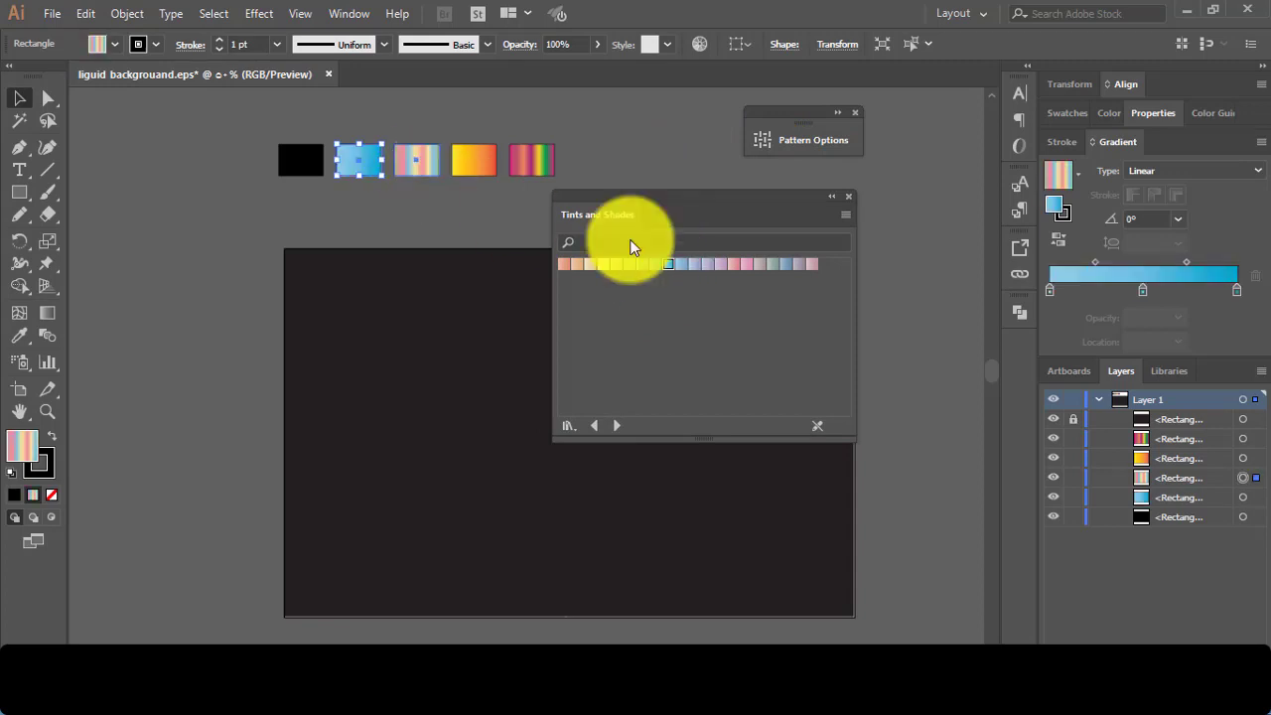
pyautogui.click(683, 272)
pyautogui.click(468, 169)
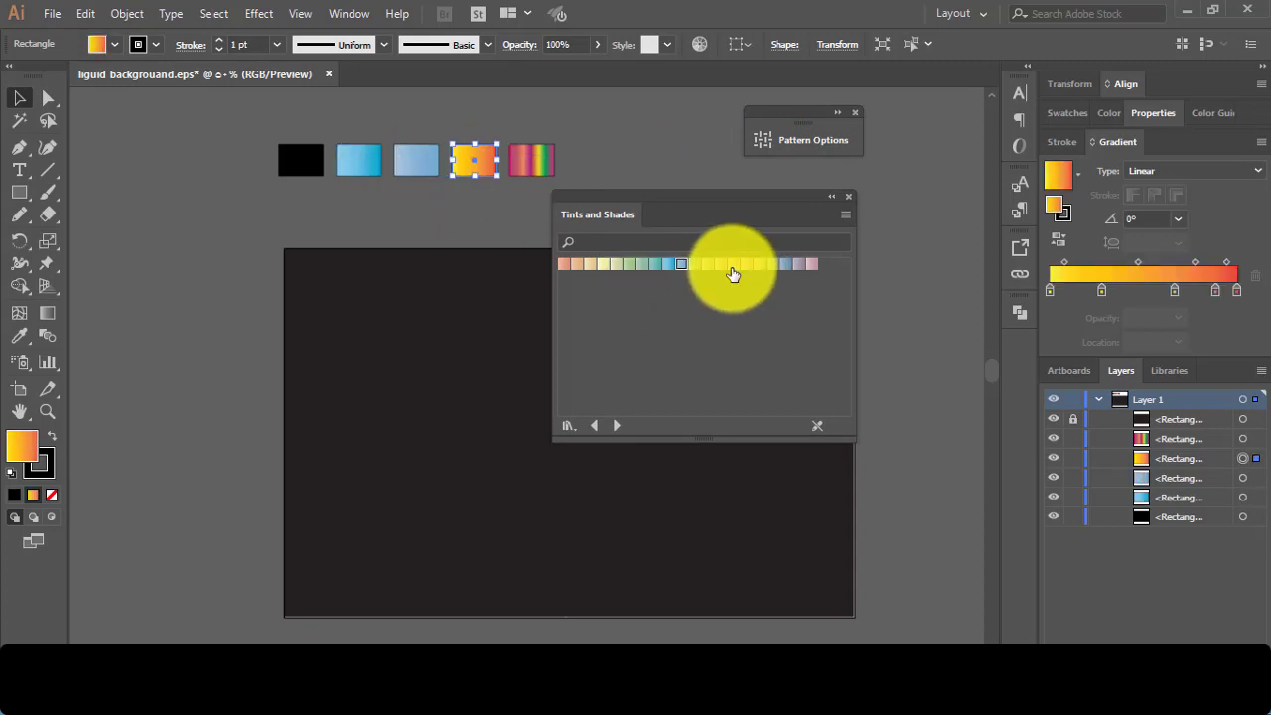
pyautogui.click(731, 271)
pyautogui.click(521, 163)
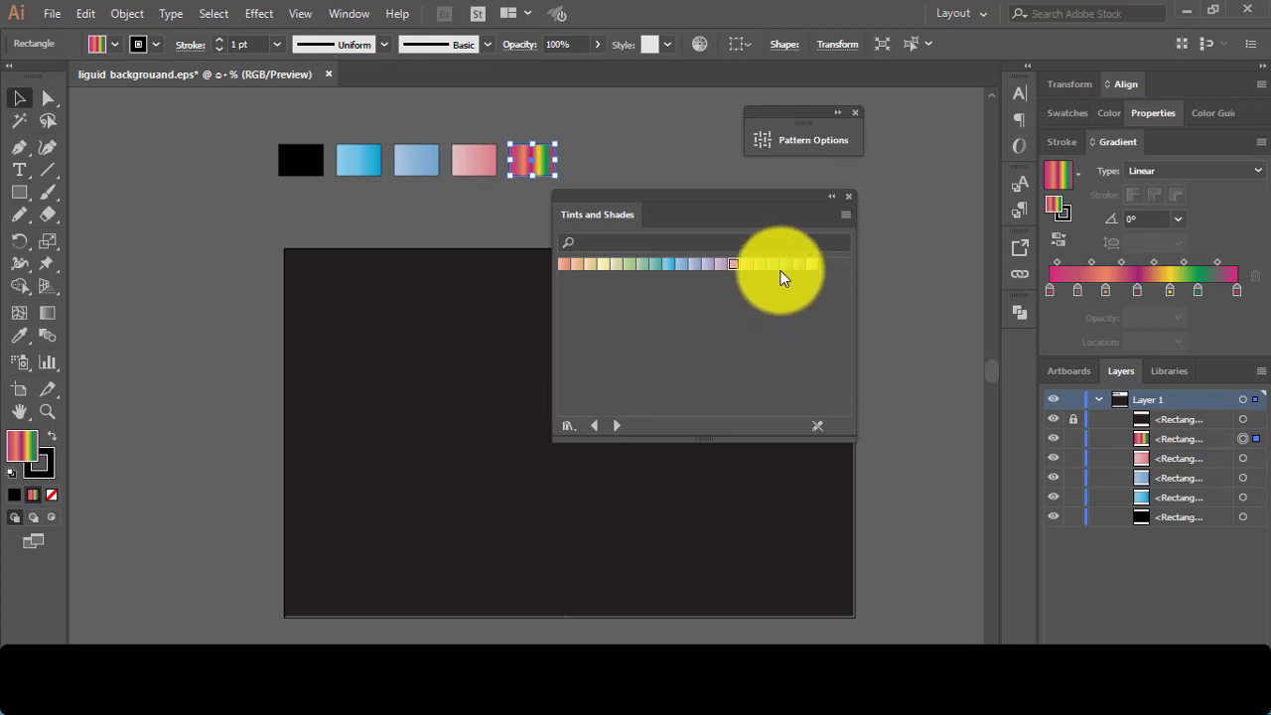
pyautogui.click(749, 270)
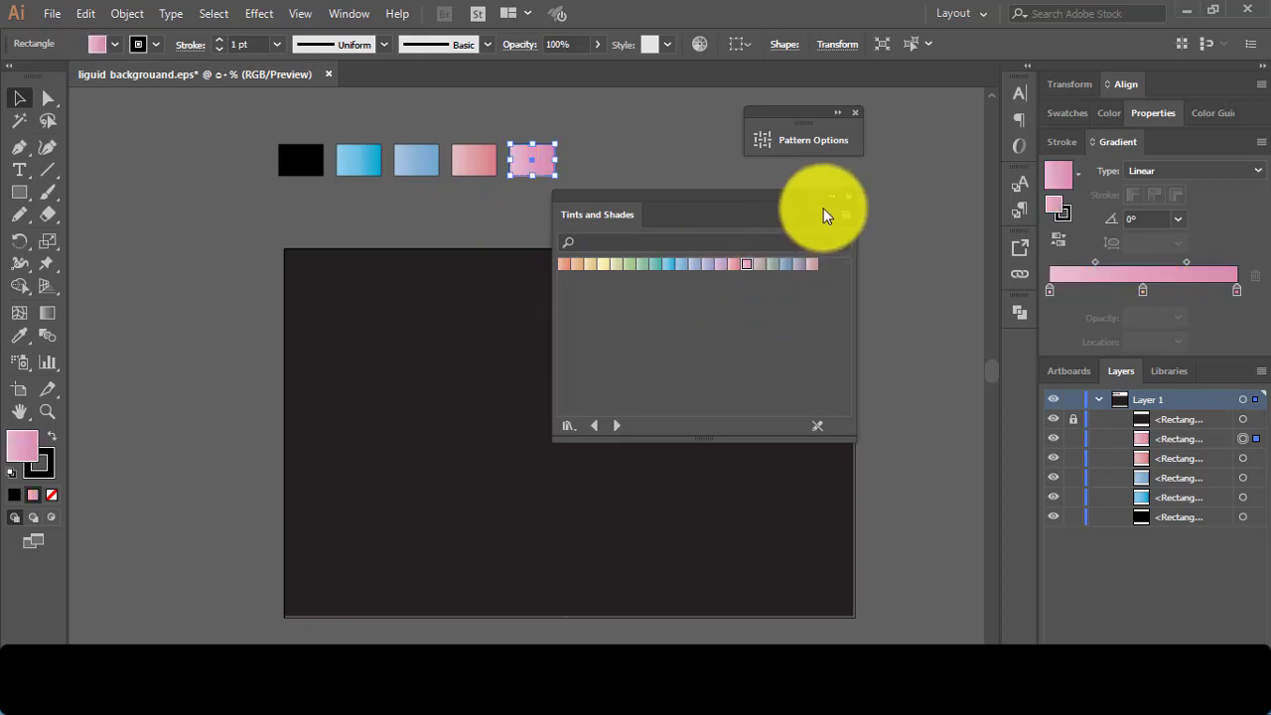
pyautogui.doubleClick(811, 204)
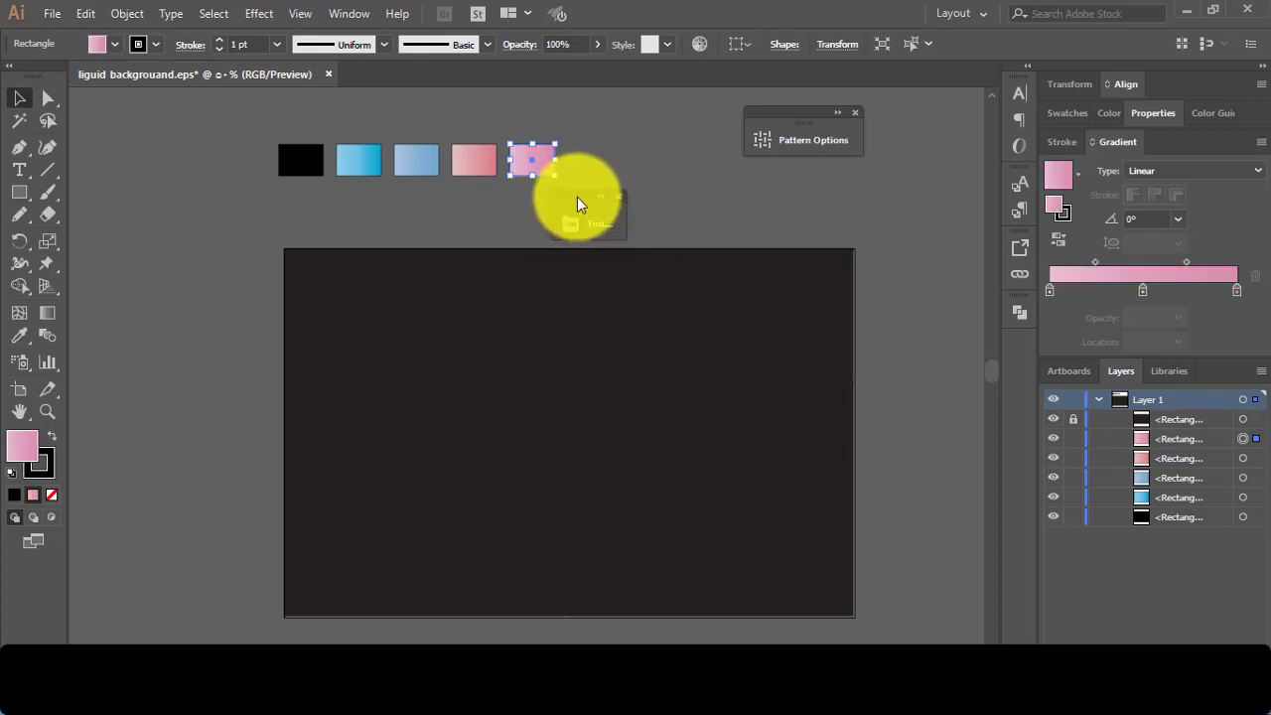
pyautogui.moveTo(576, 197)
pyautogui.mouseDown()
pyautogui.moveTo(950, 199)
pyautogui.moveTo(930, 113)
pyautogui.mouseUp()
# Dock the tints library and pattern options panels together
pyautogui.click(873, 179)
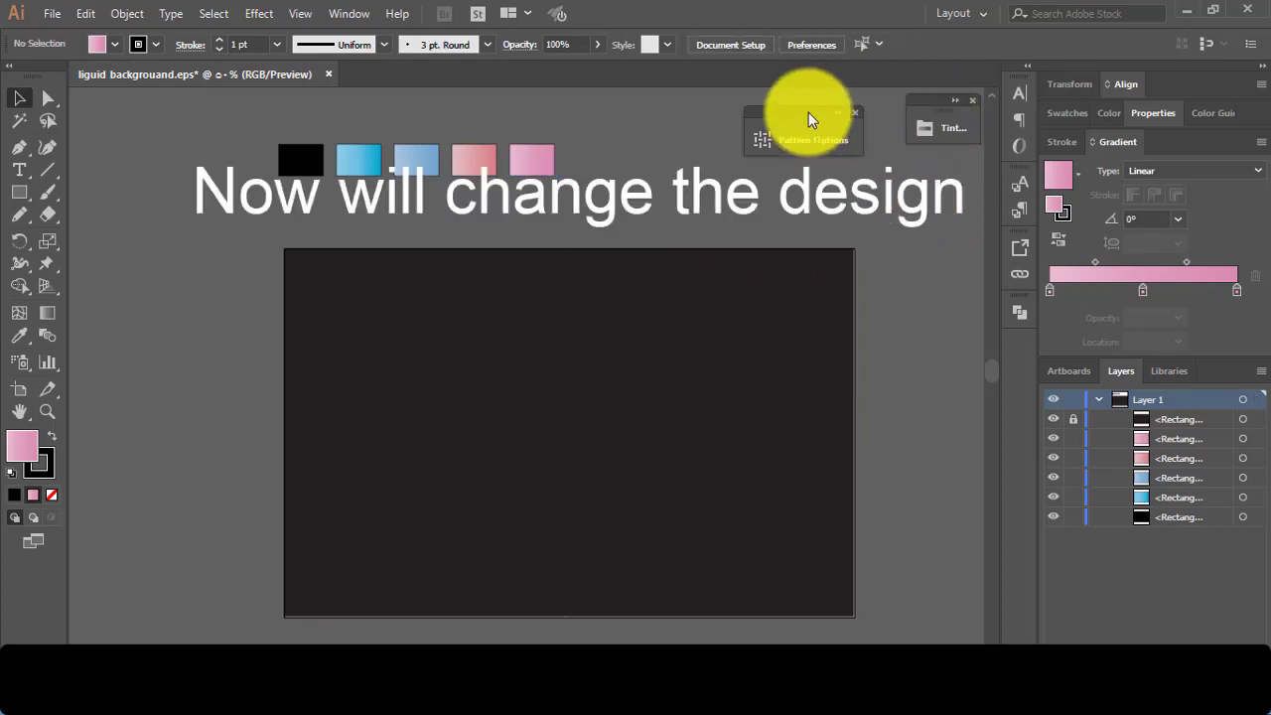
pyautogui.moveTo(808, 112); pyautogui.dragTo(841, 99)
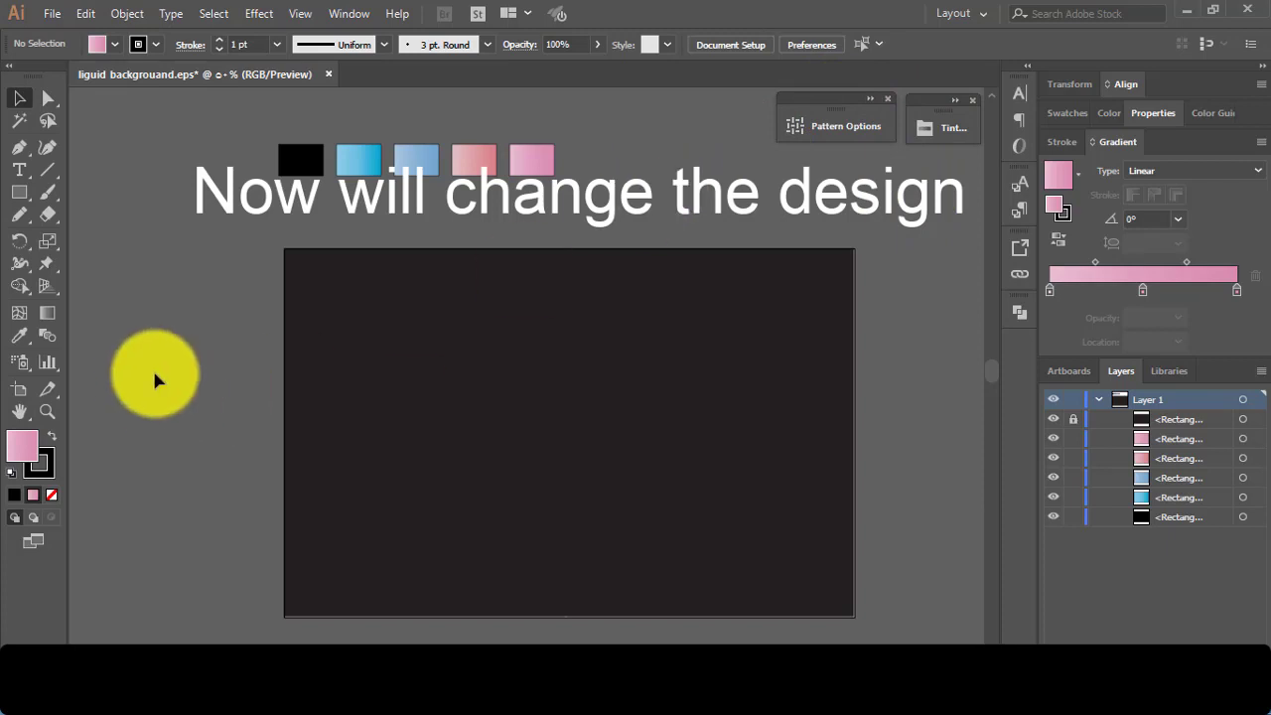
pyautogui.click(20, 149)
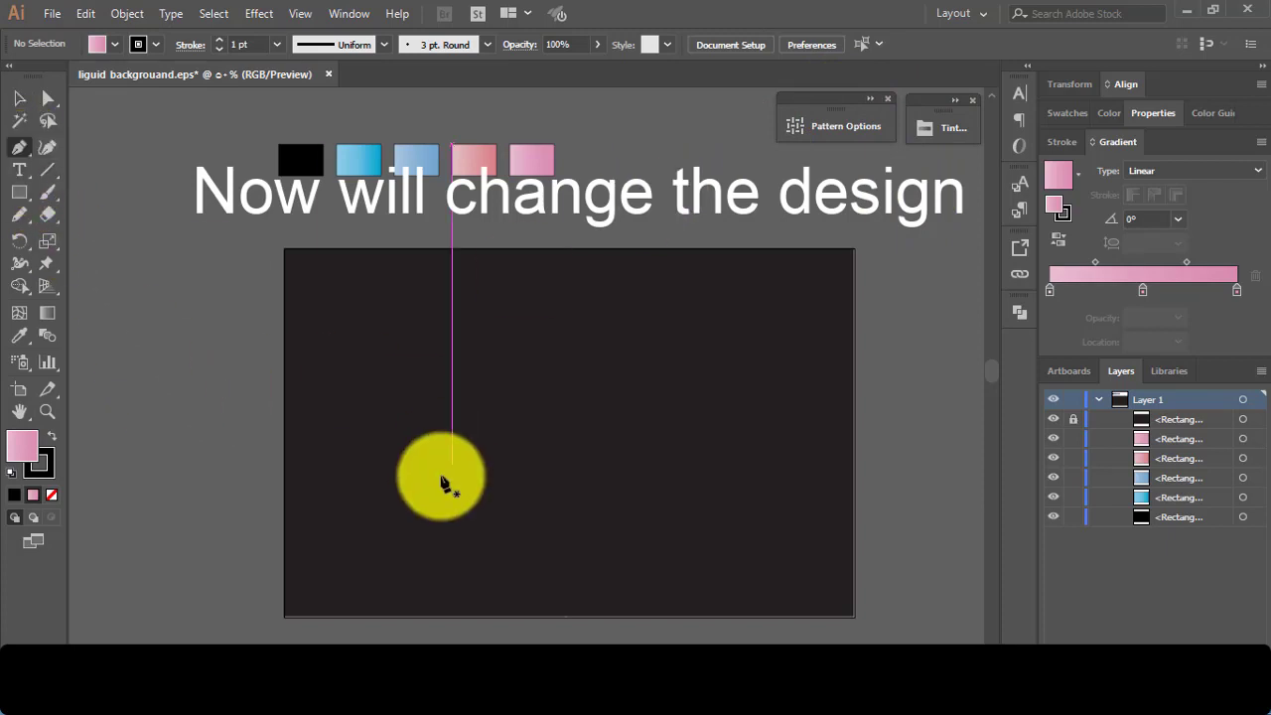
pyautogui.click(20, 99)
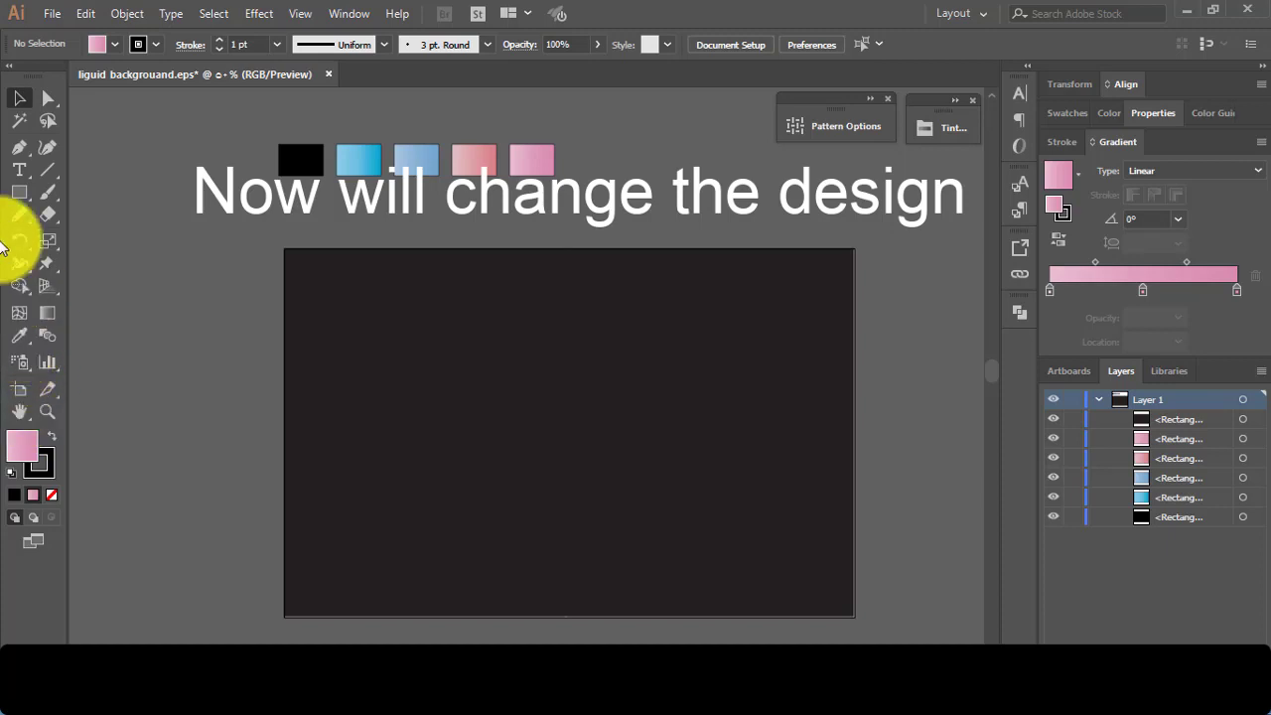
# Make the large background rectangle black by eyedropping the first swatch square
pyautogui.click(503, 515)
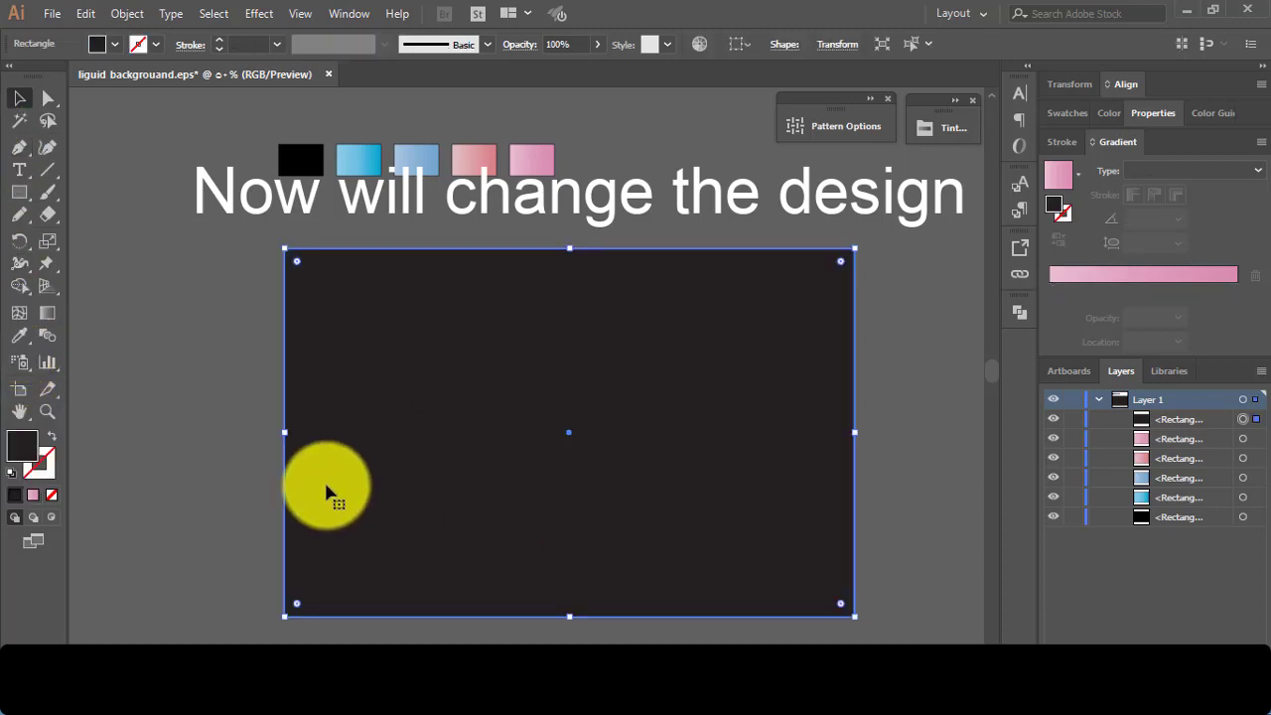
pyautogui.click(19, 335)
pyautogui.click(303, 159)
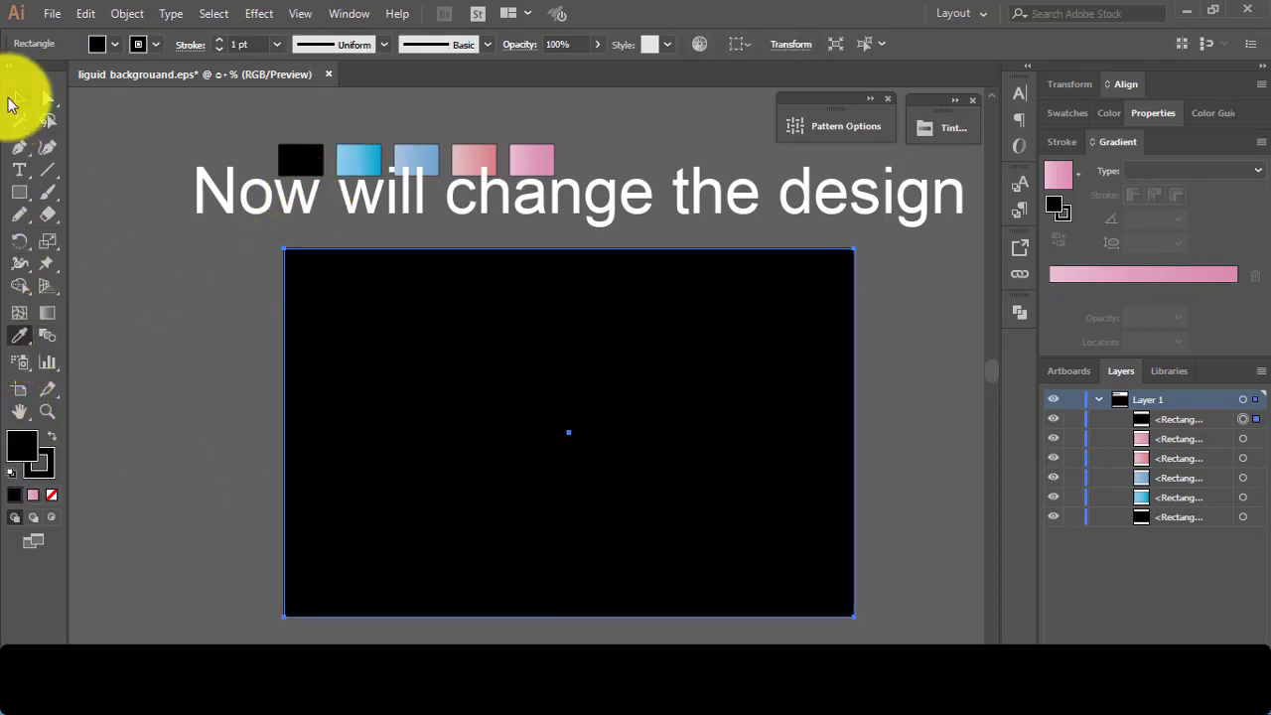
pyautogui.click(18, 98)
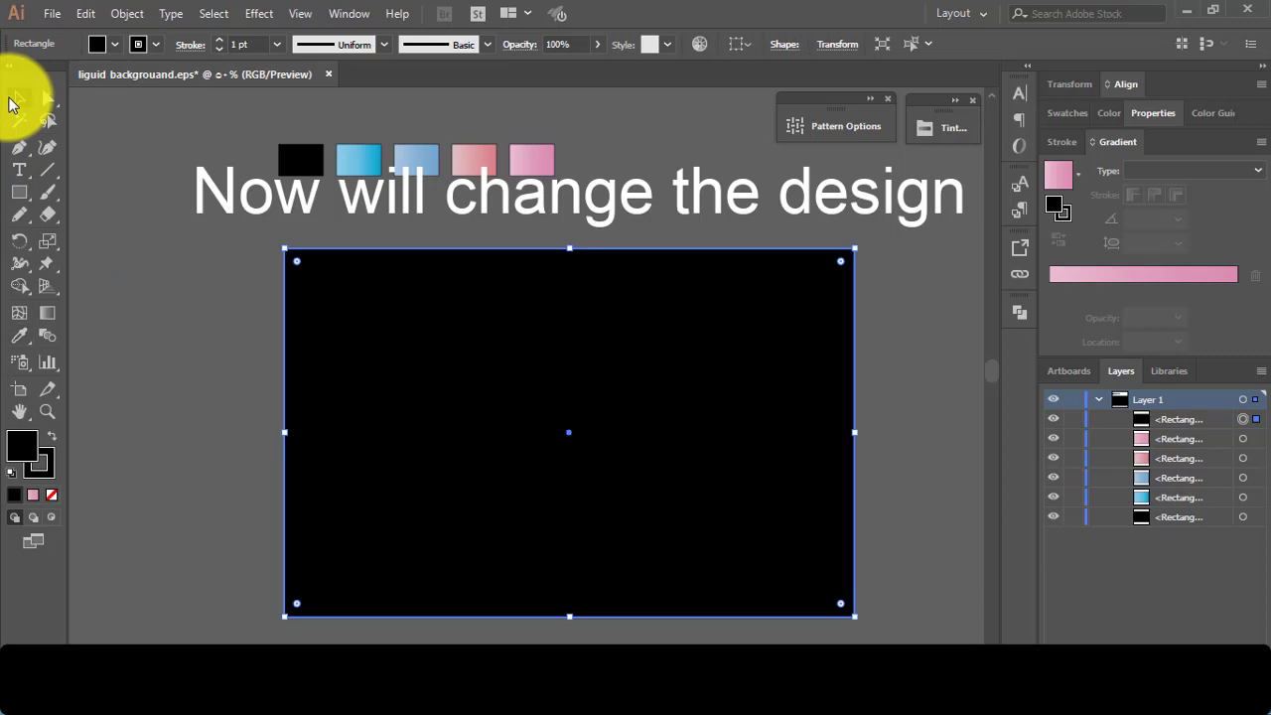
pyautogui.click(19, 147)
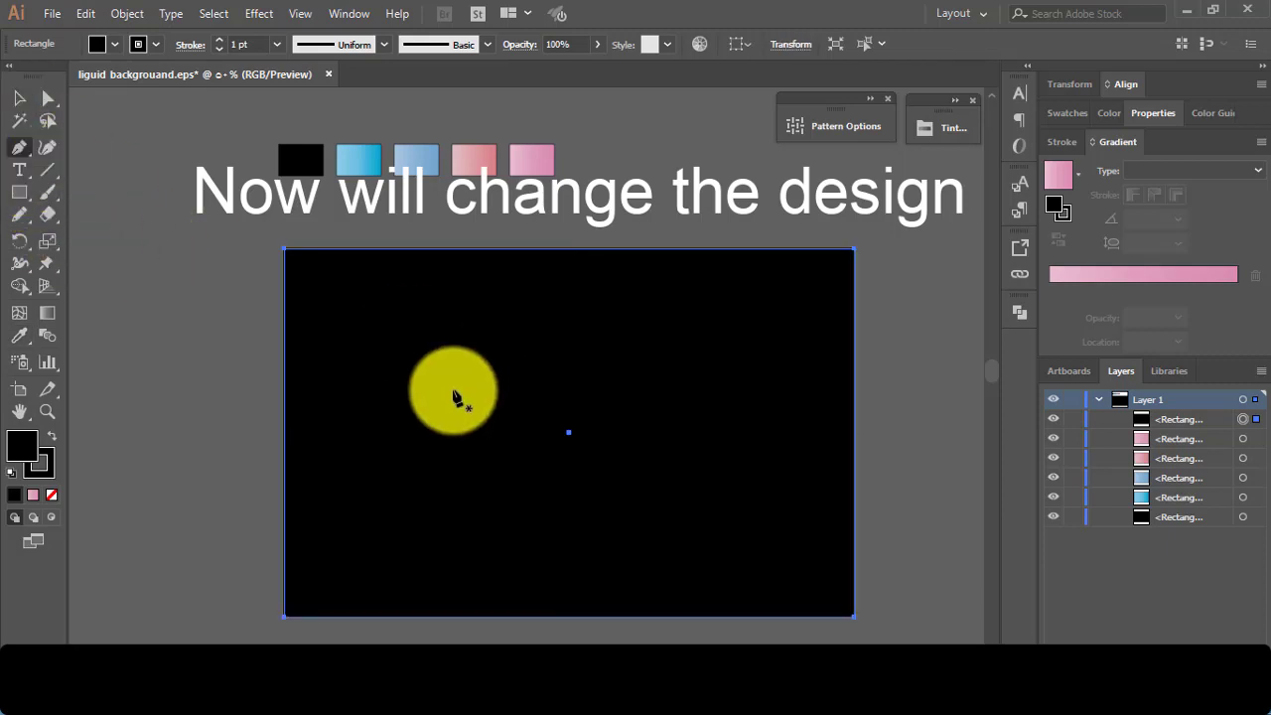
# Draw a stray curved path and undo it
pyautogui.click(285, 370)
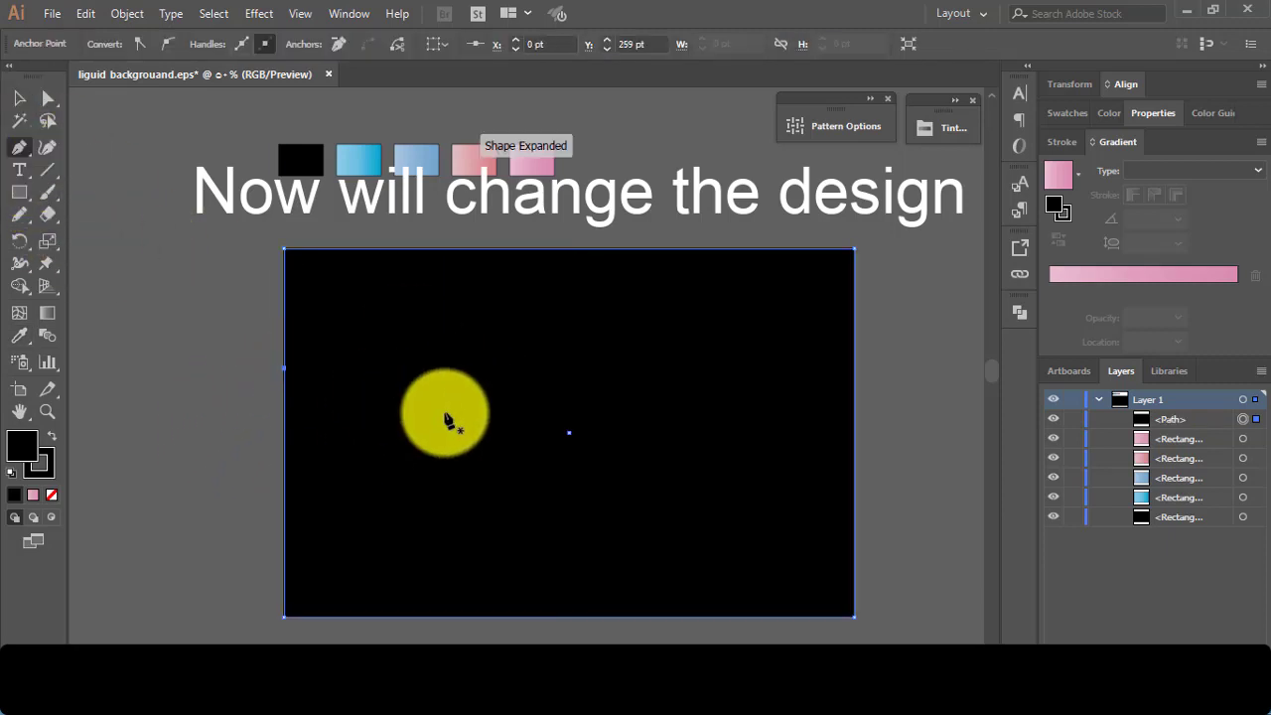
pyautogui.click(371, 423)
pyautogui.click(458, 423)
pyautogui.moveTo(544, 423); pyautogui.dragTo(551, 460)
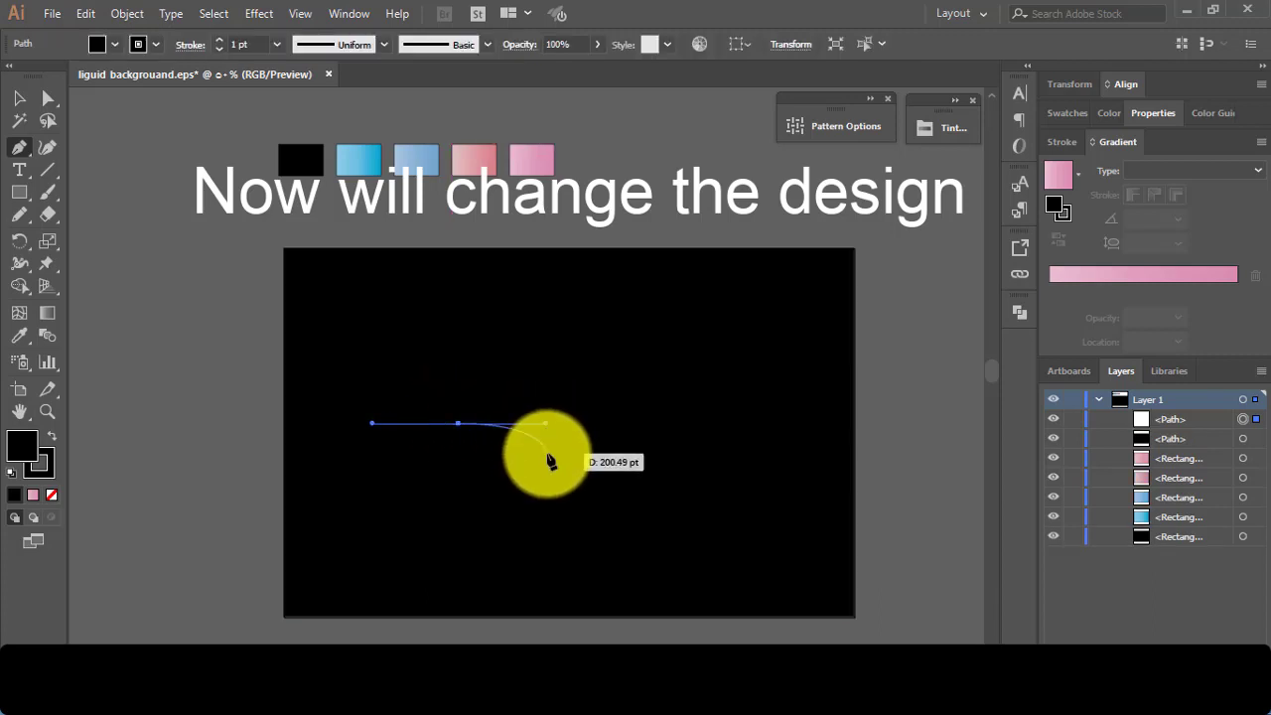
pyautogui.hotkey('ctrl', 'z')
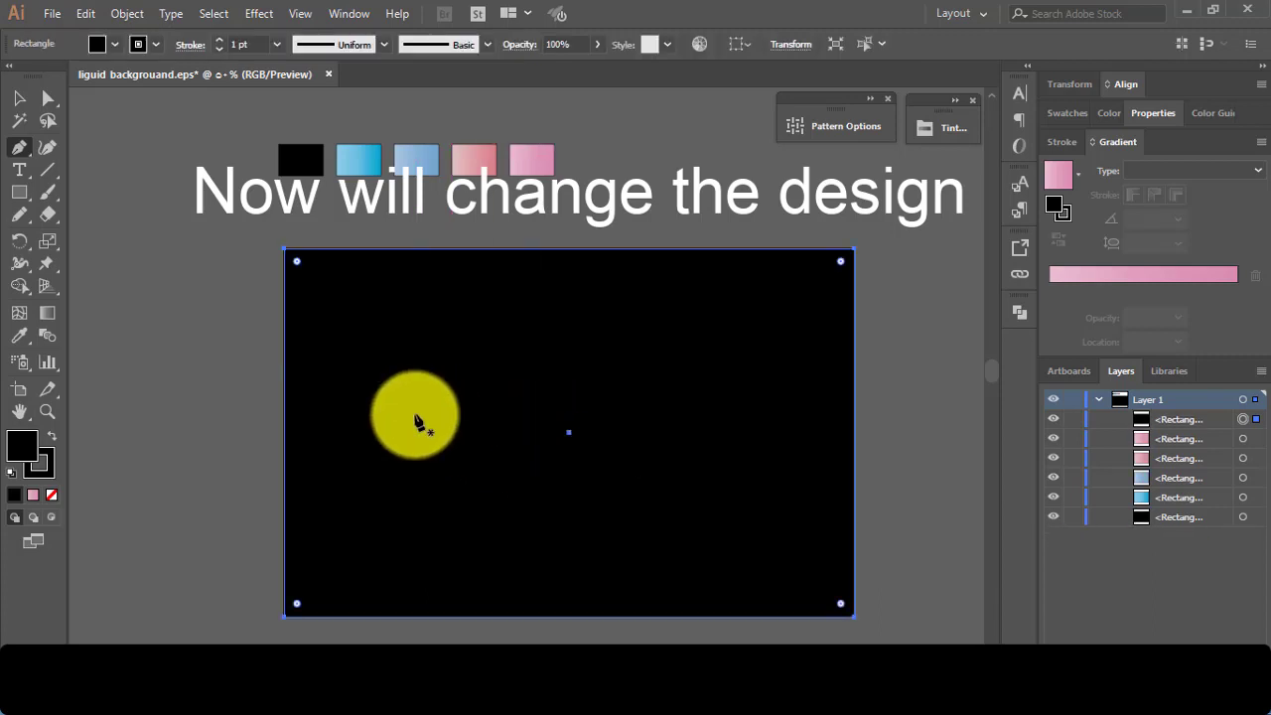
# Draw a wave from the artboard's left edge, dipping then cresting, to its right edge
pyautogui.click(284, 349)
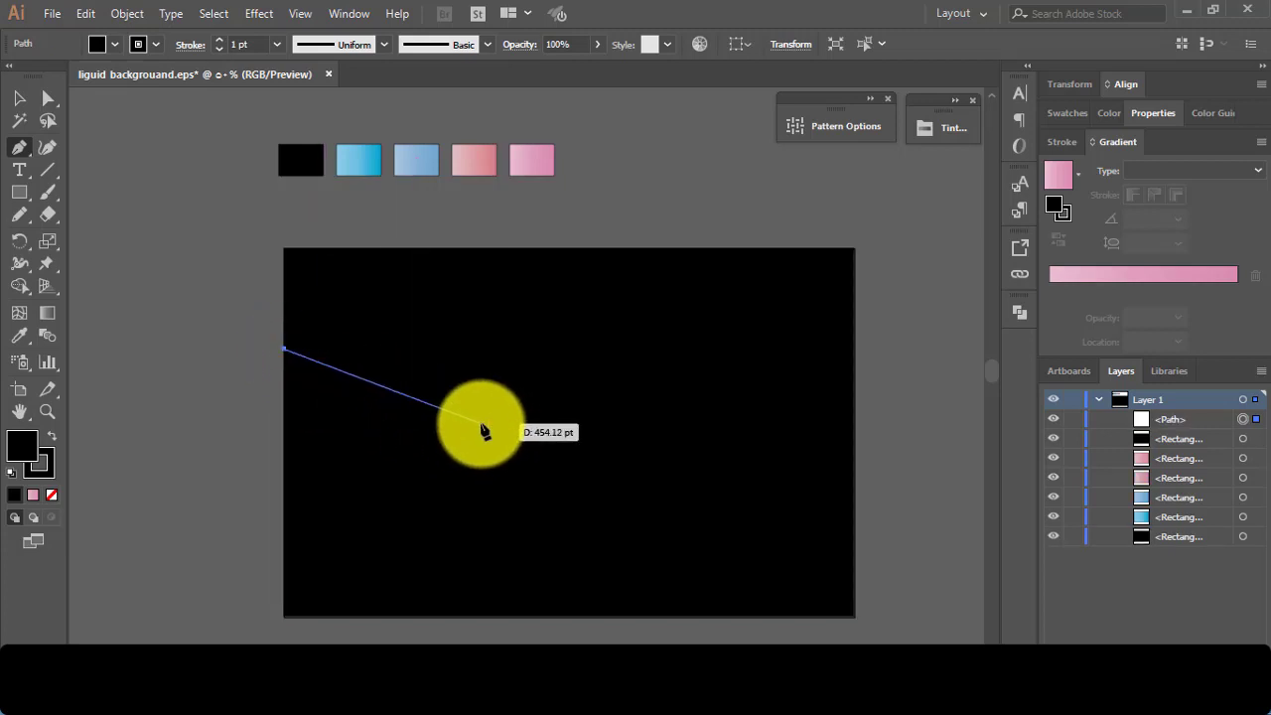
pyautogui.moveTo(475, 417); pyautogui.dragTo(579, 407)
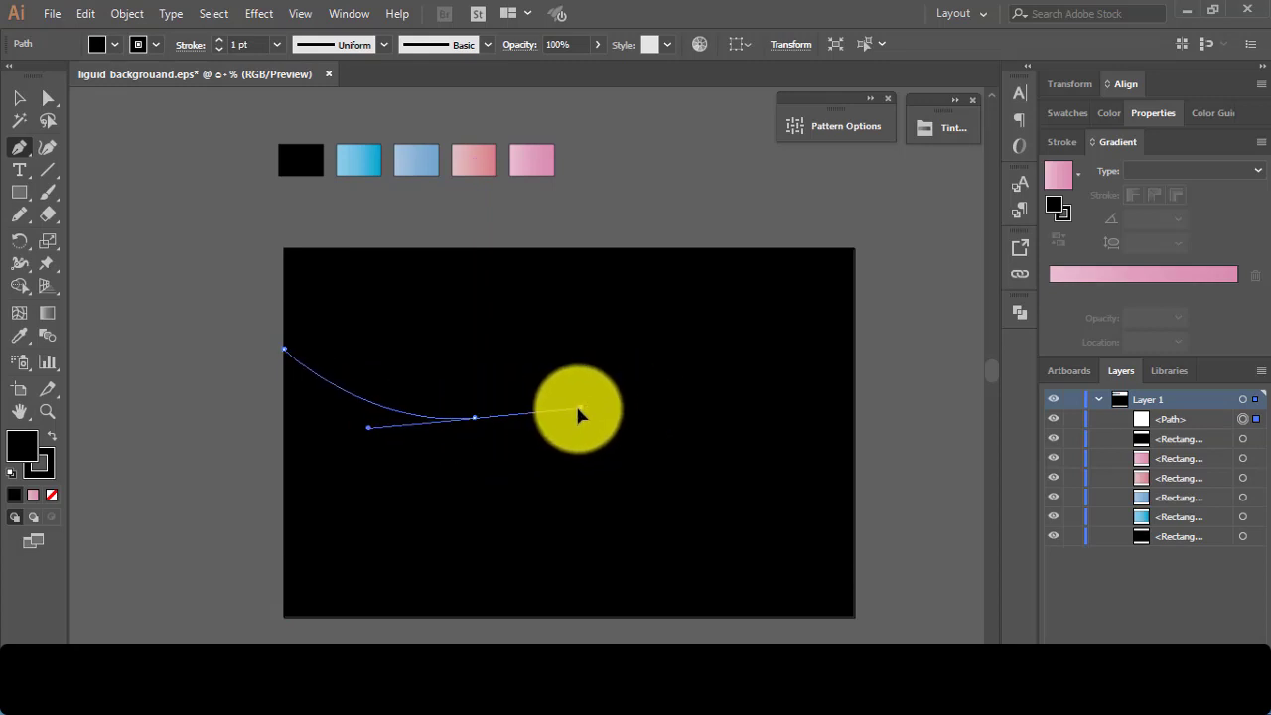
pyautogui.click(612, 359)
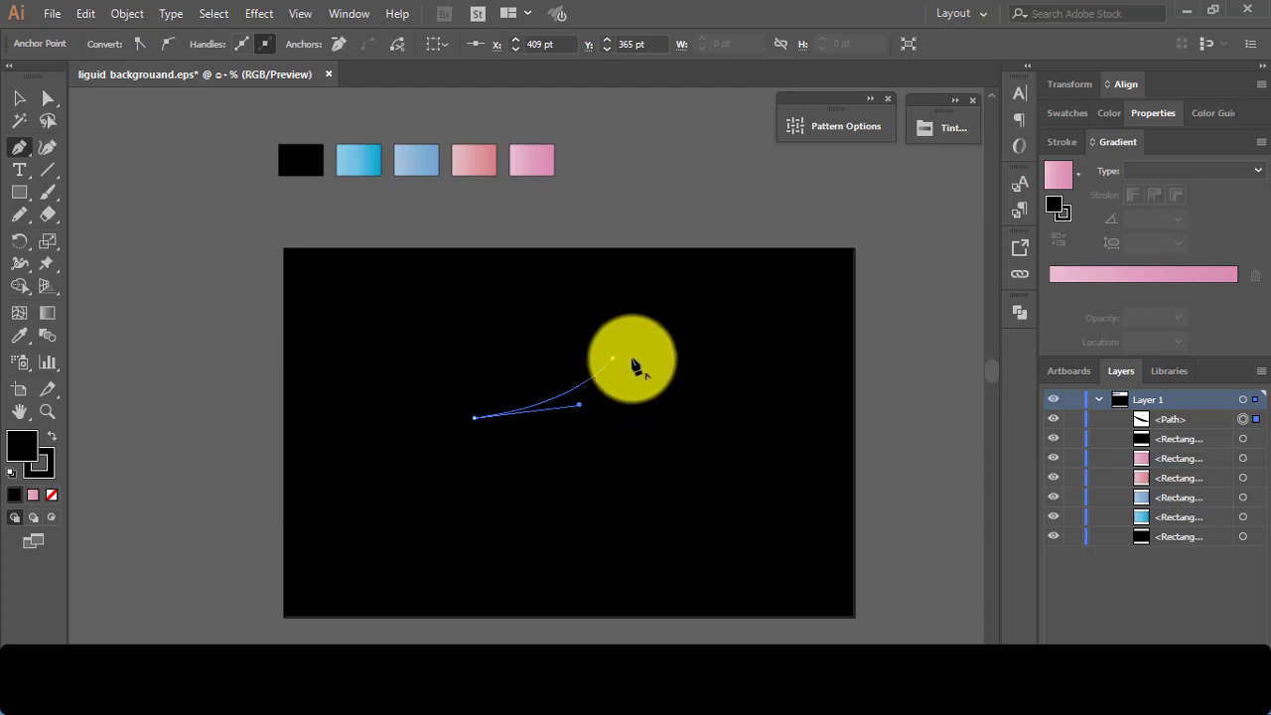
pyautogui.click(766, 385)
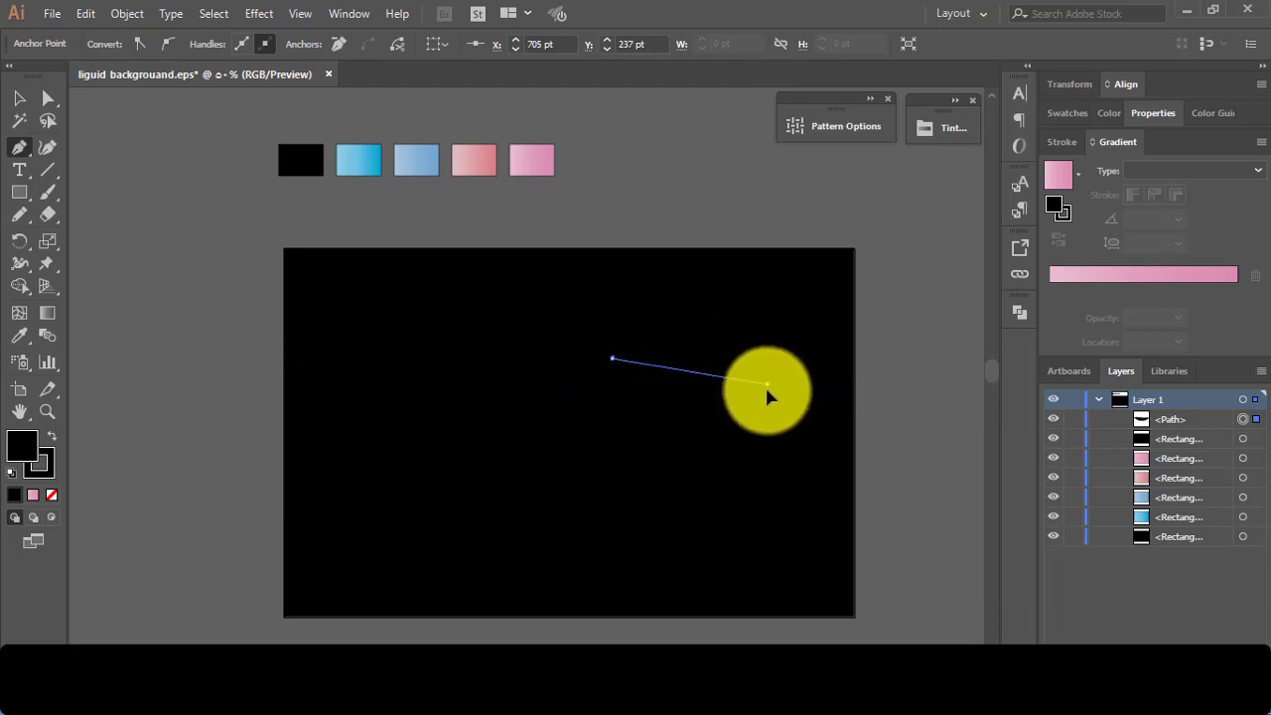
pyautogui.moveTo(820, 435); pyautogui.dragTo(856, 454)
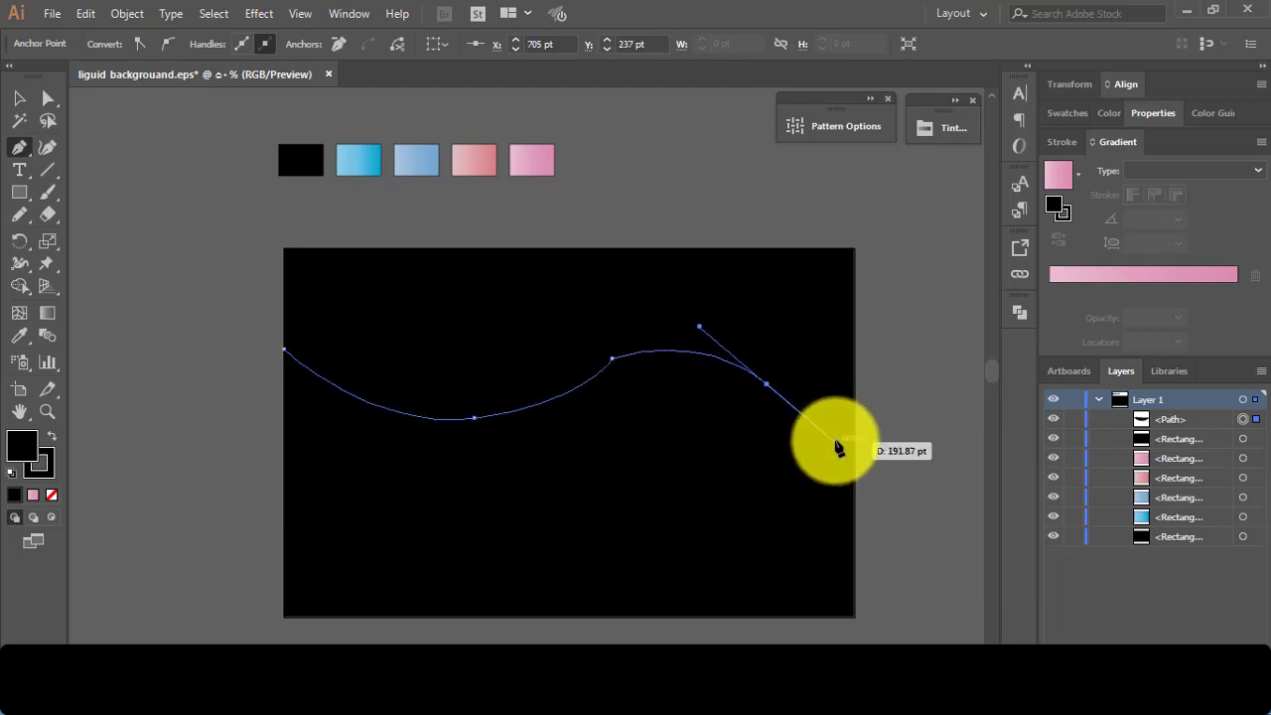
pyautogui.click(854, 445)
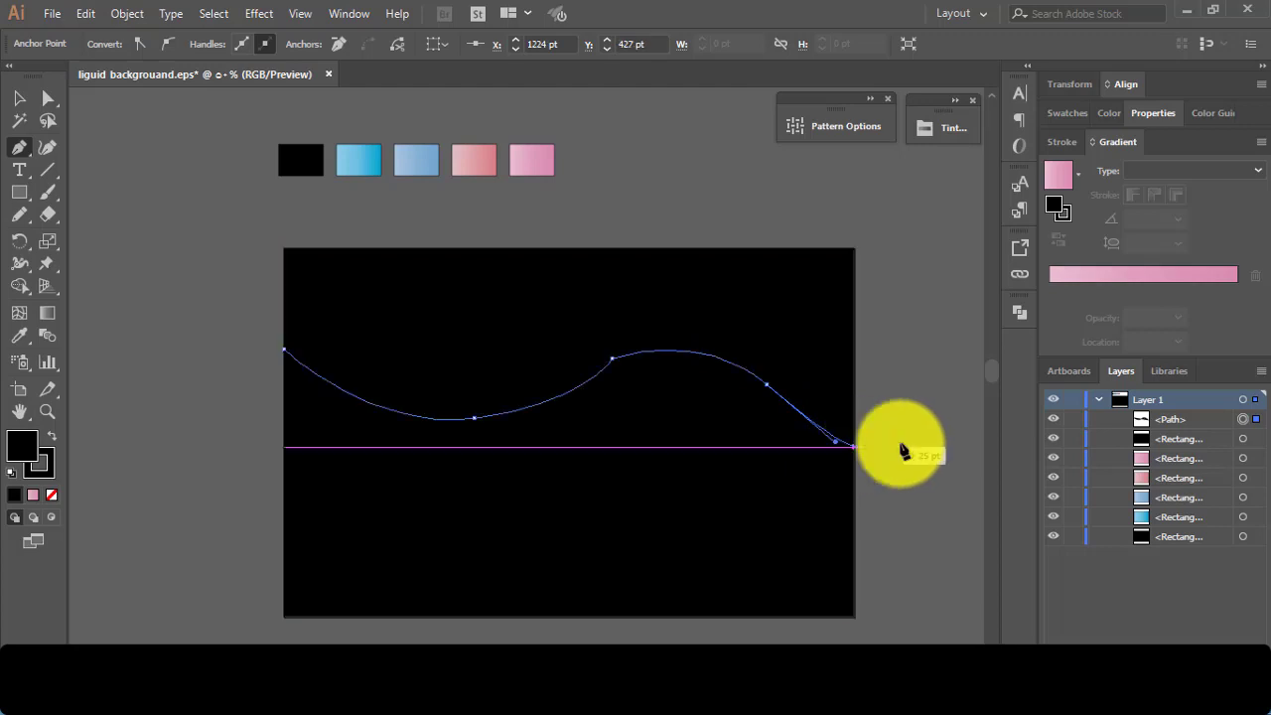
pyautogui.click(17, 98)
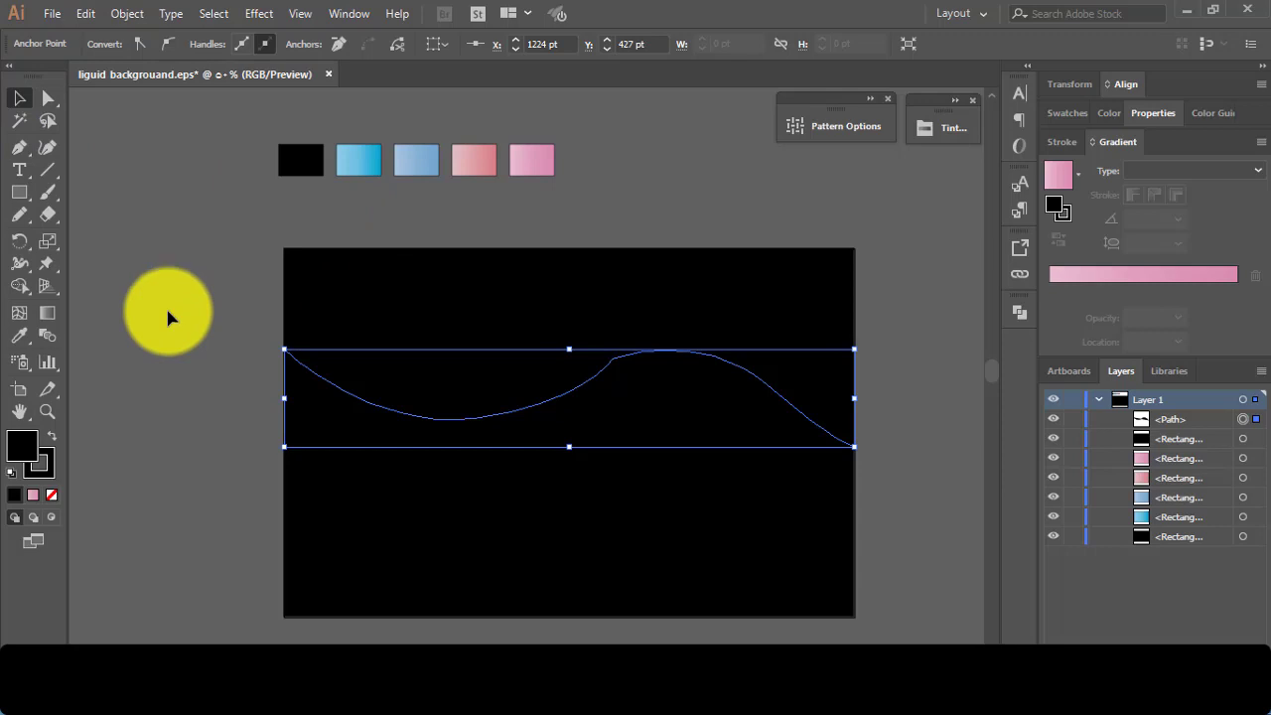
# Apply the blue gradient swatch to the wave as its stroke, with no fill
pyautogui.click(19, 336)
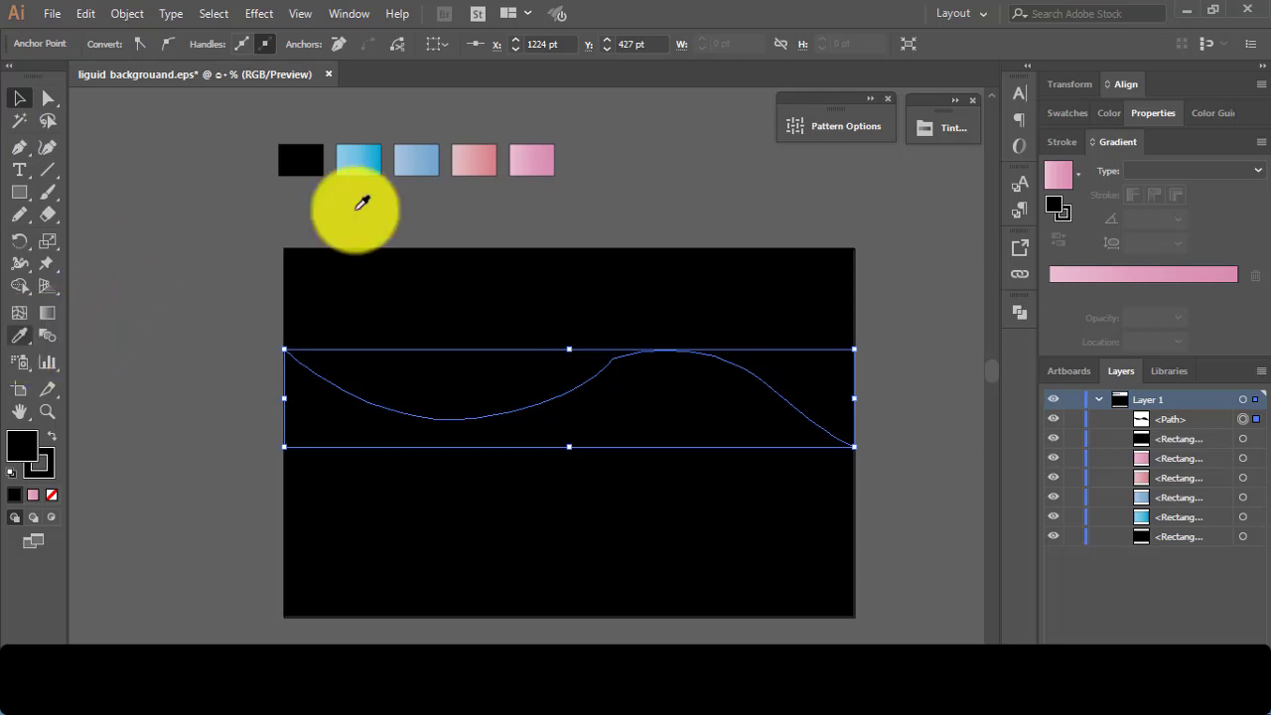
pyautogui.click(375, 156)
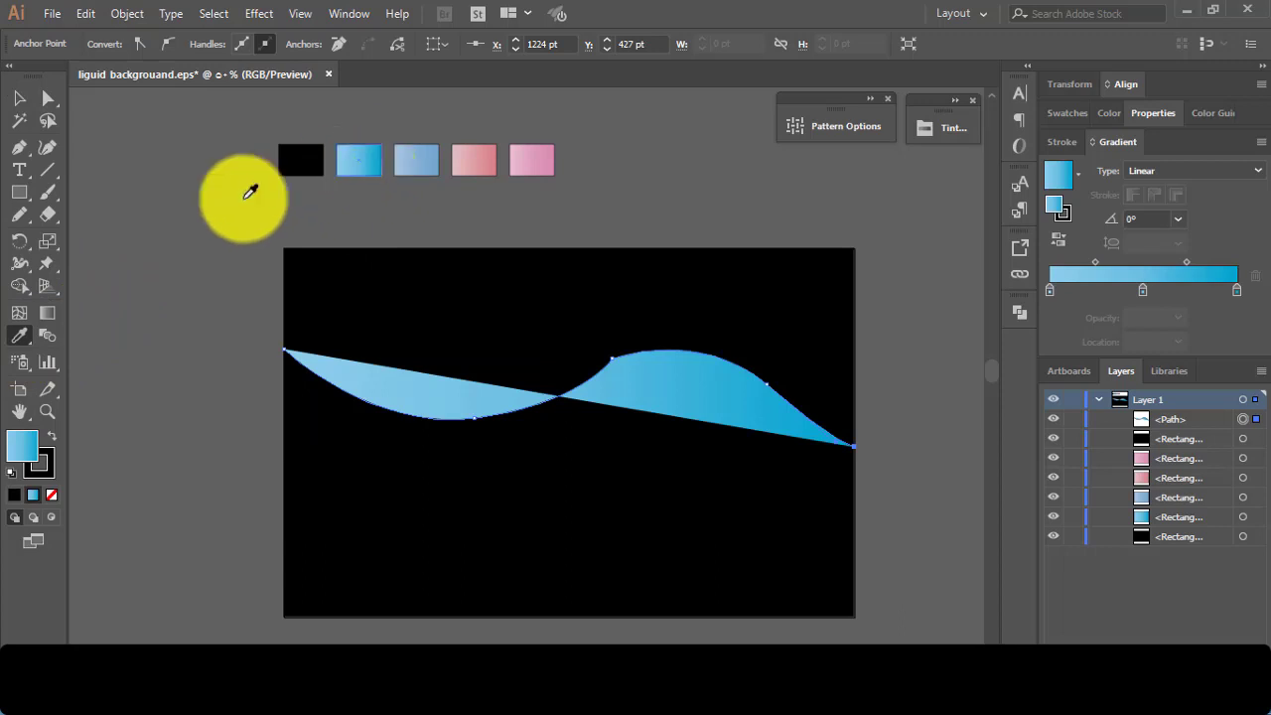
pyautogui.click(20, 99)
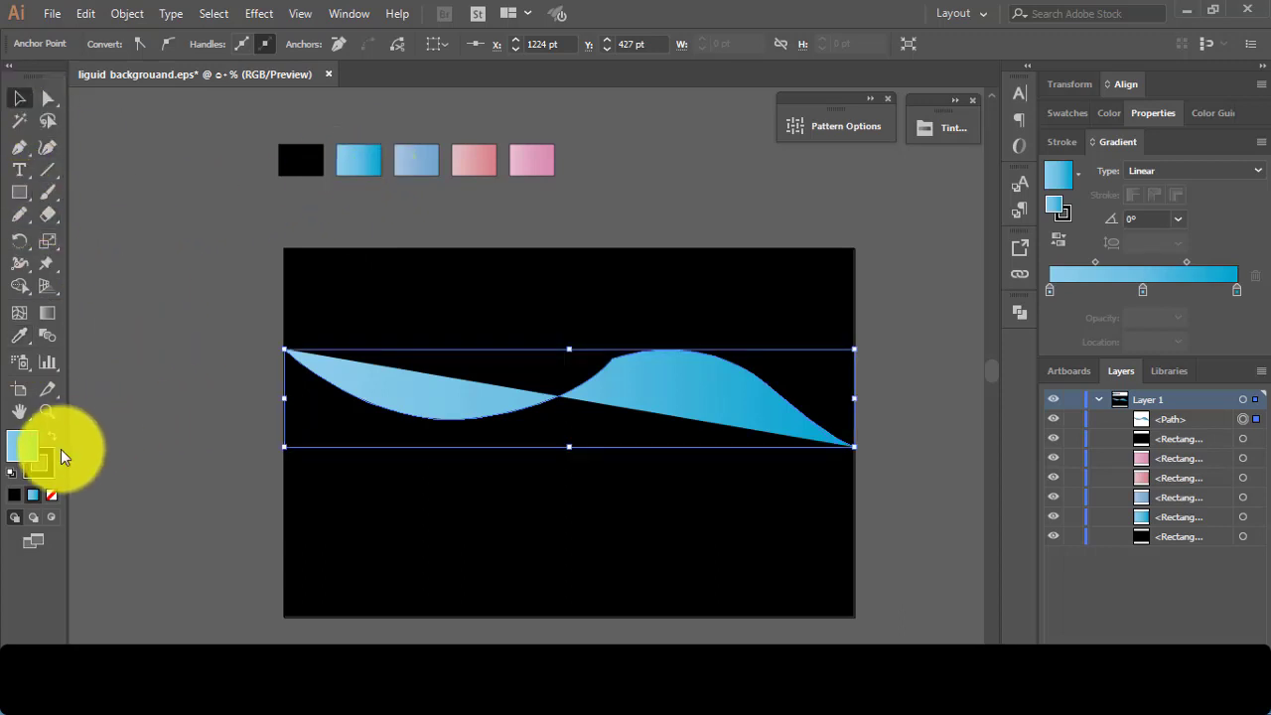
pyautogui.click(51, 496)
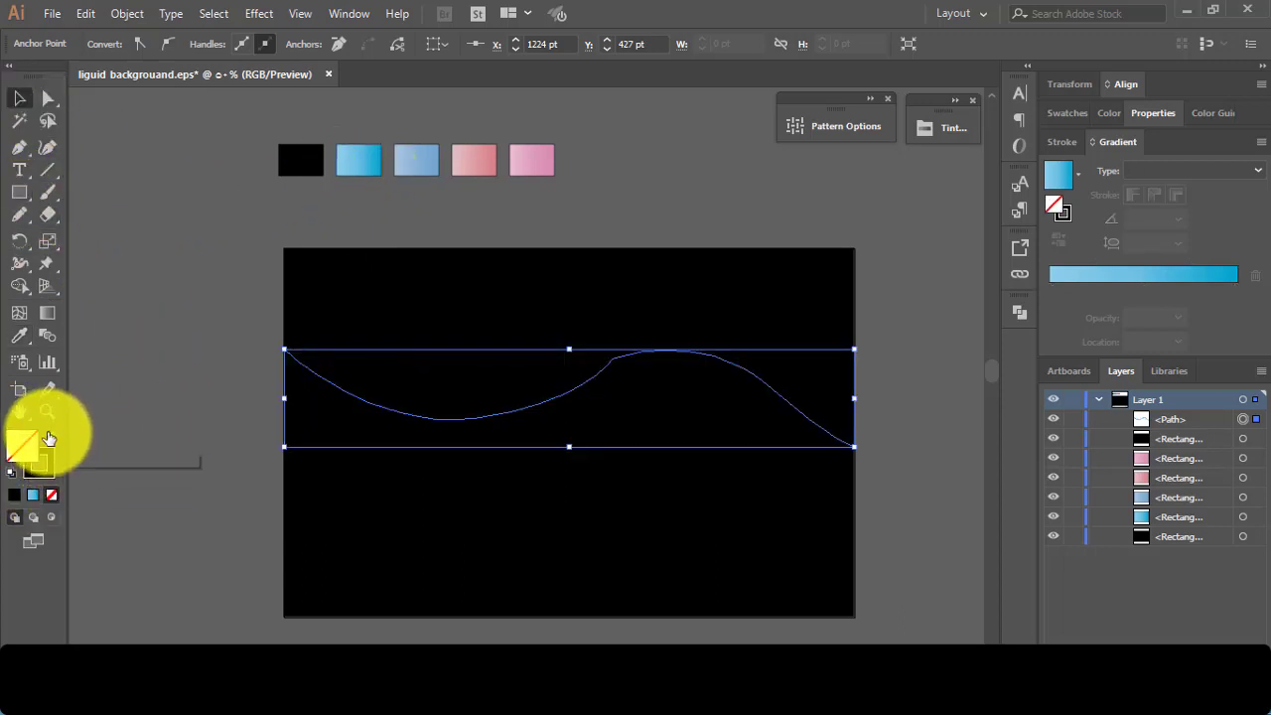
pyautogui.click(18, 495)
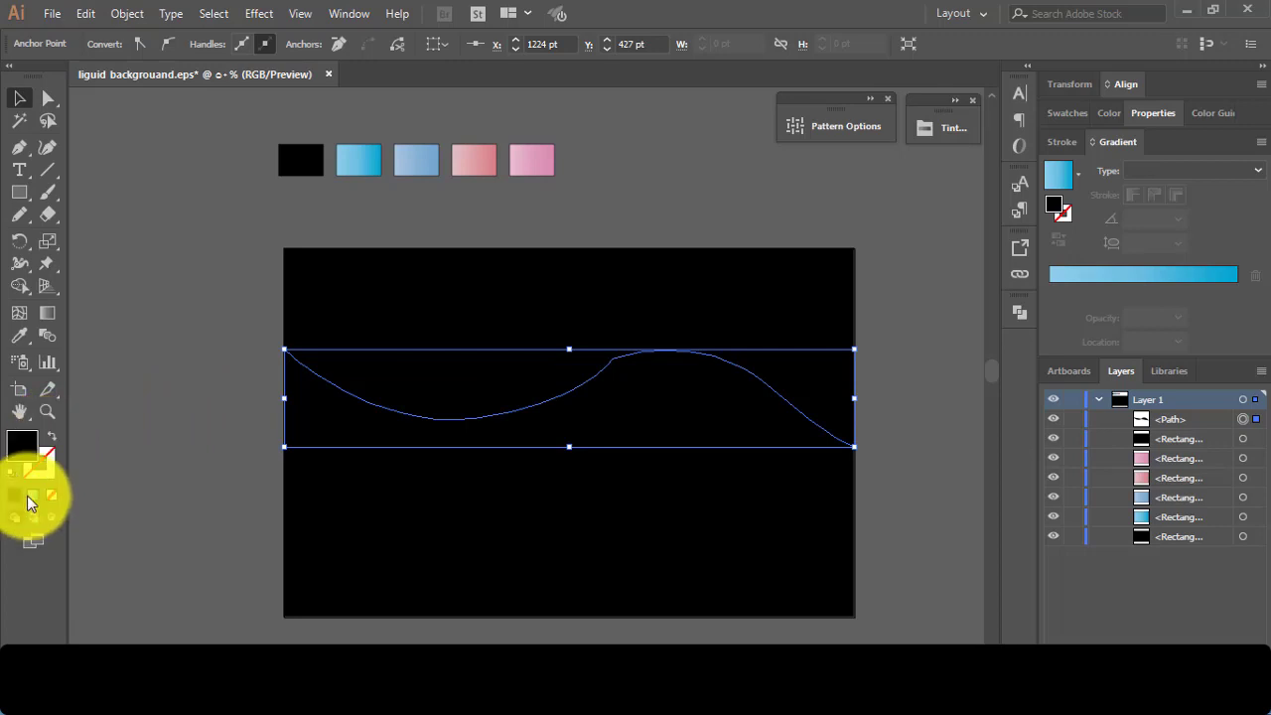
pyautogui.click(52, 439)
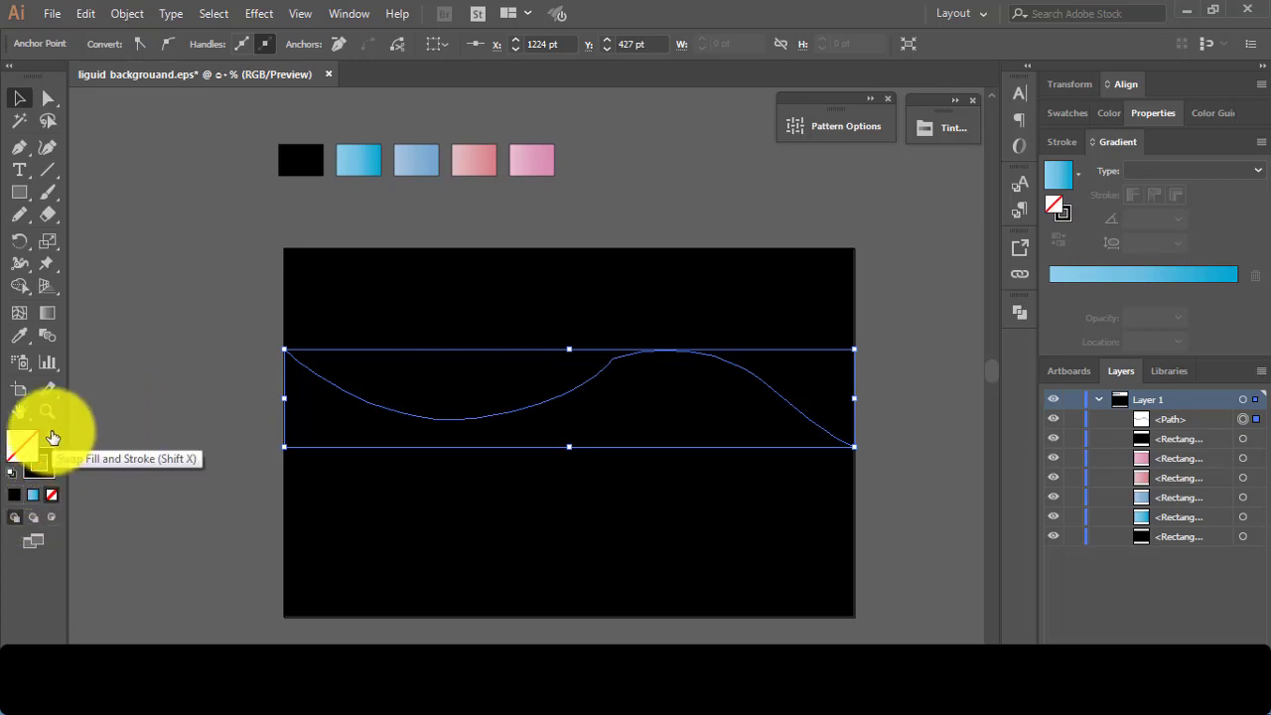
pyautogui.click(35, 496)
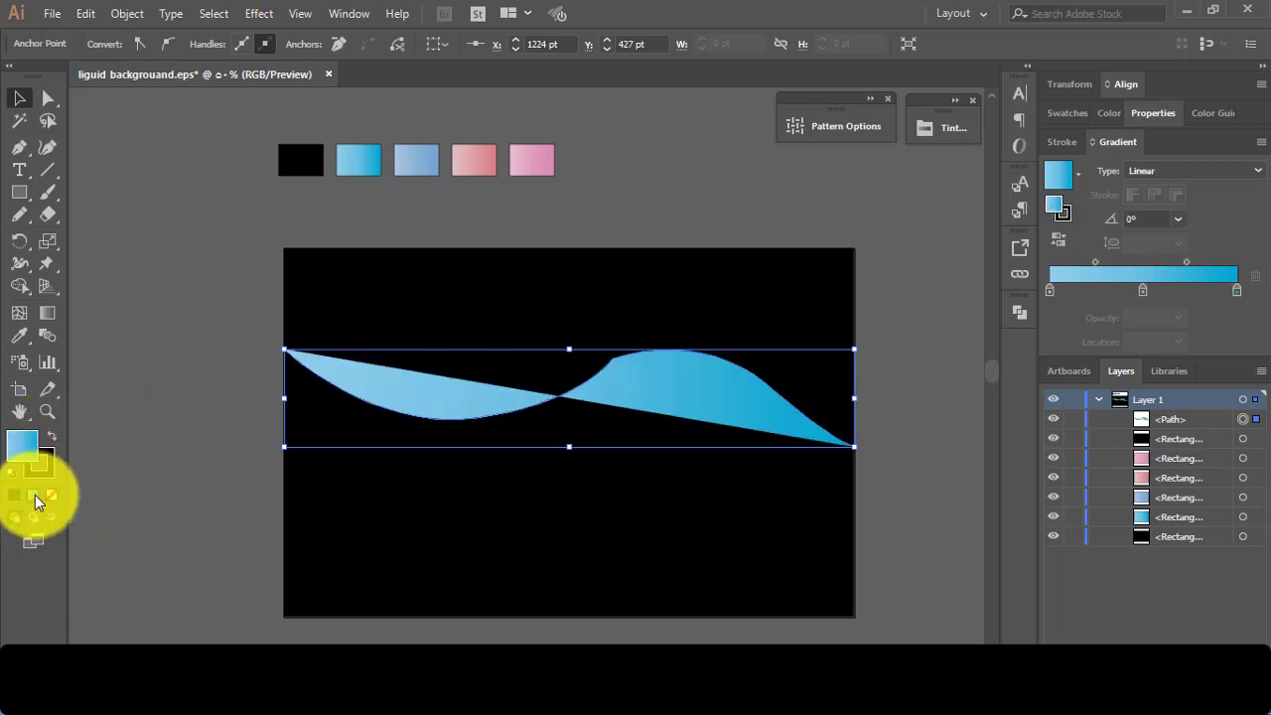
pyautogui.click(53, 436)
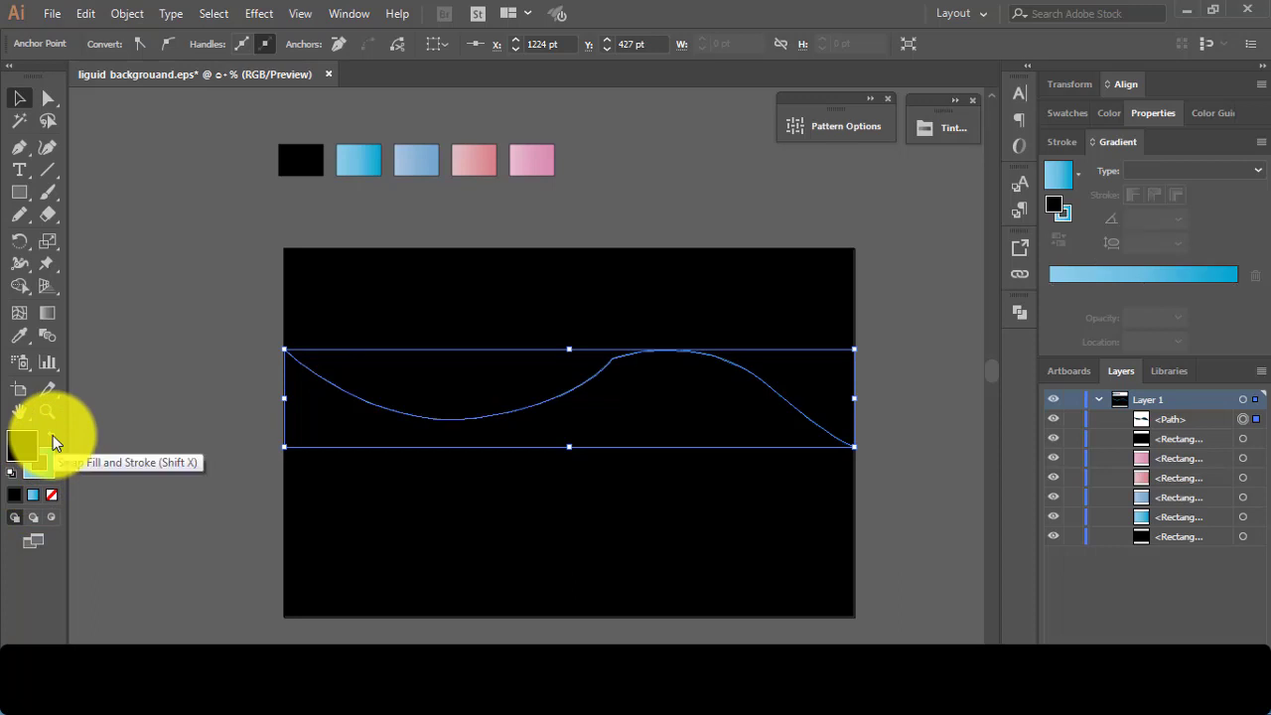
# Try a 3 pt stroke weight on the wave, then settle on 2 pt
pyautogui.click(20, 103)
pyautogui.click(170, 296)
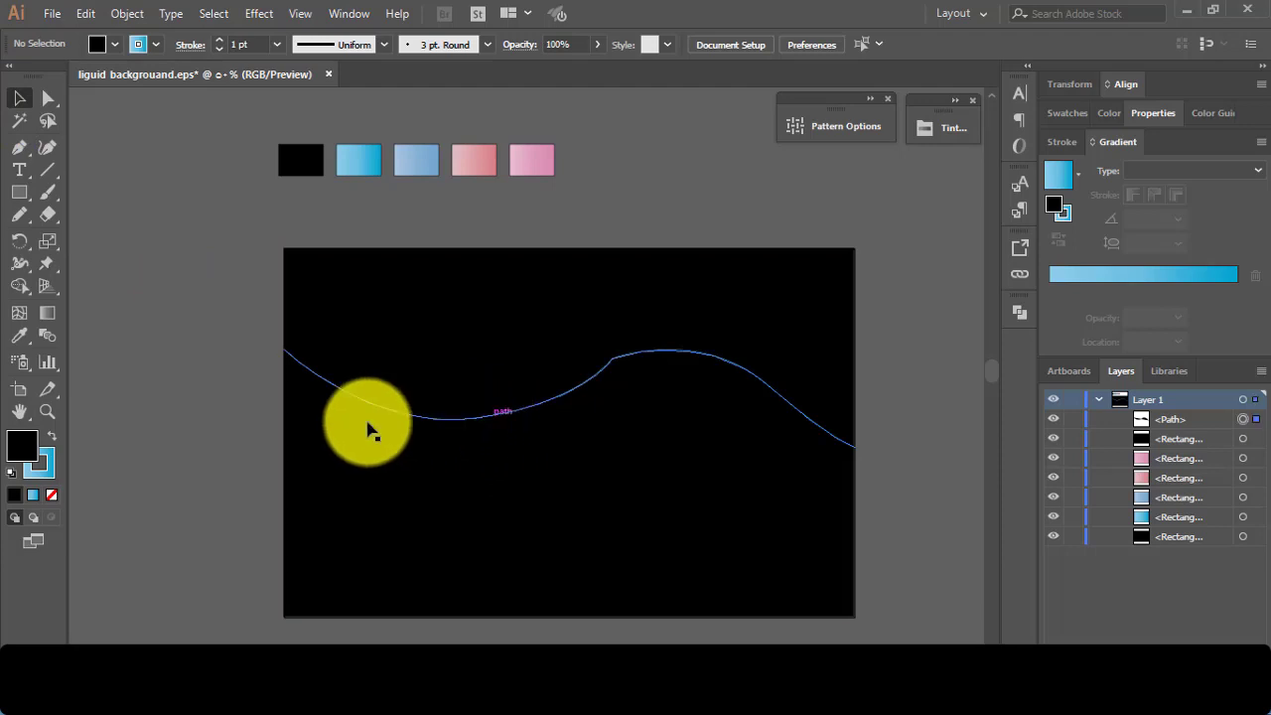
pyautogui.click(362, 390)
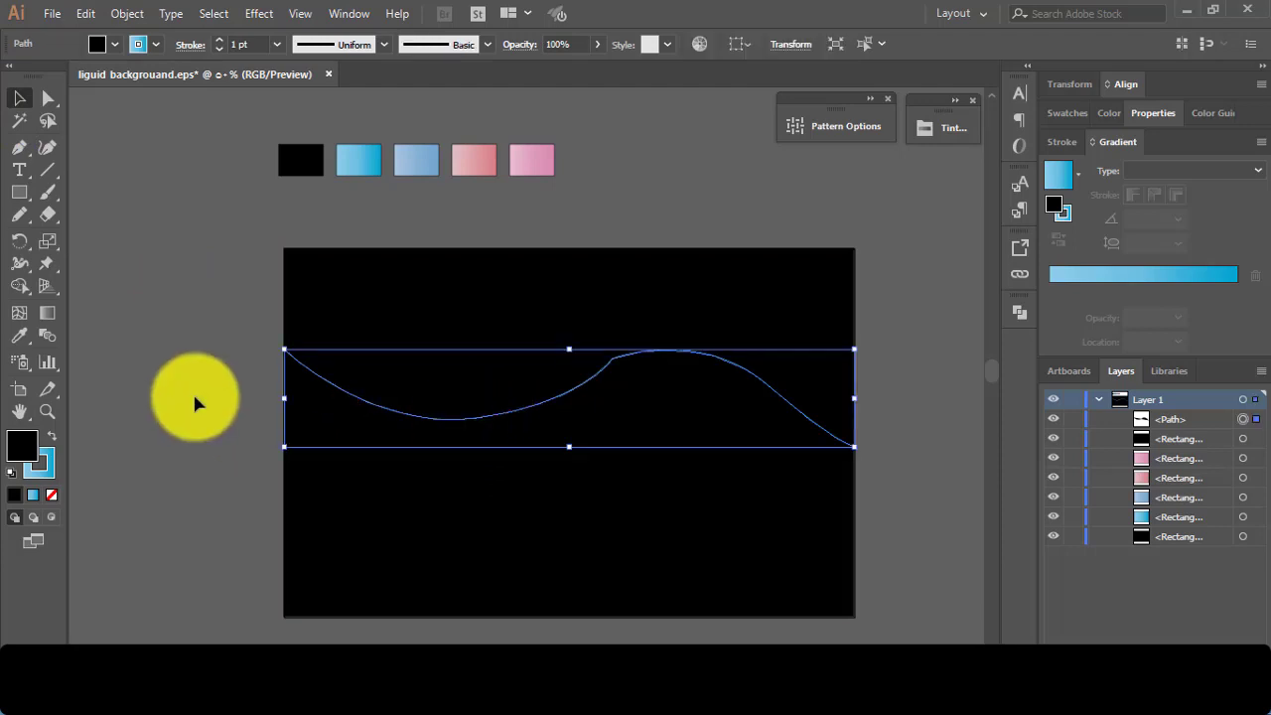
pyautogui.click(219, 40)
pyautogui.click(176, 297)
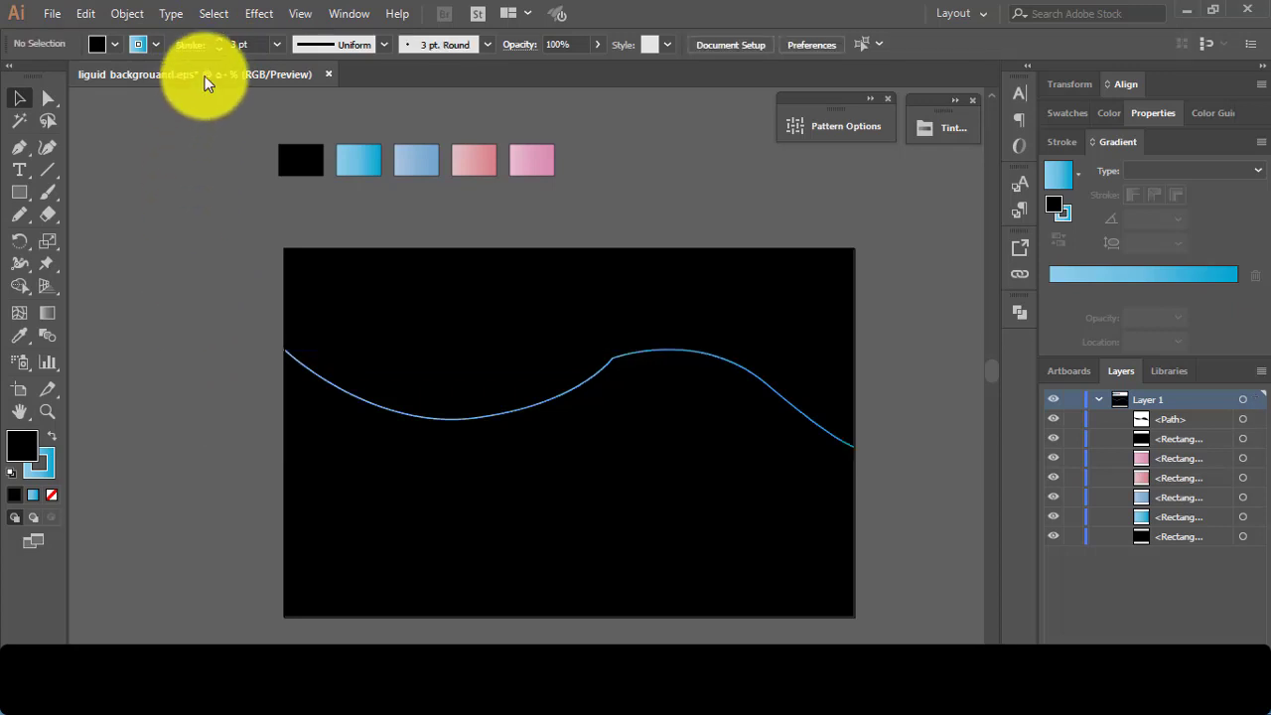
pyautogui.click(355, 402)
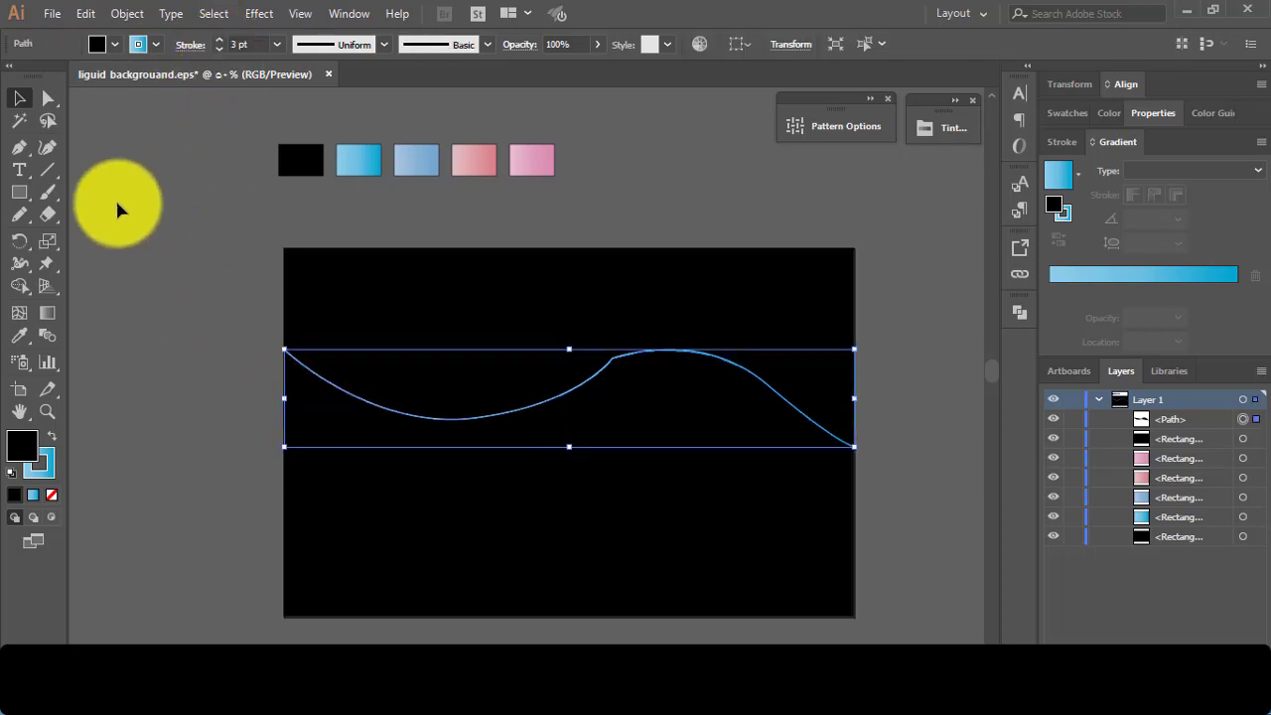
pyautogui.click(219, 47)
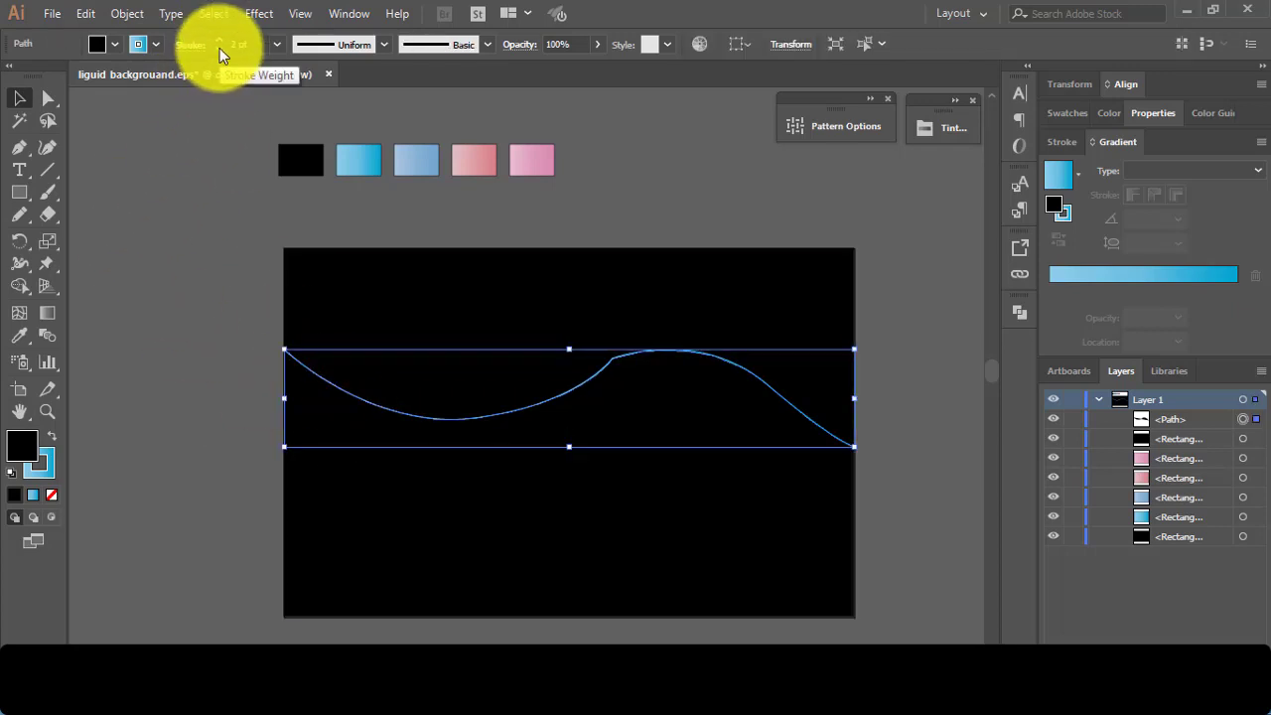
# Round off the sharp corner at the wave's upper bend anchor
pyautogui.click(47, 103)
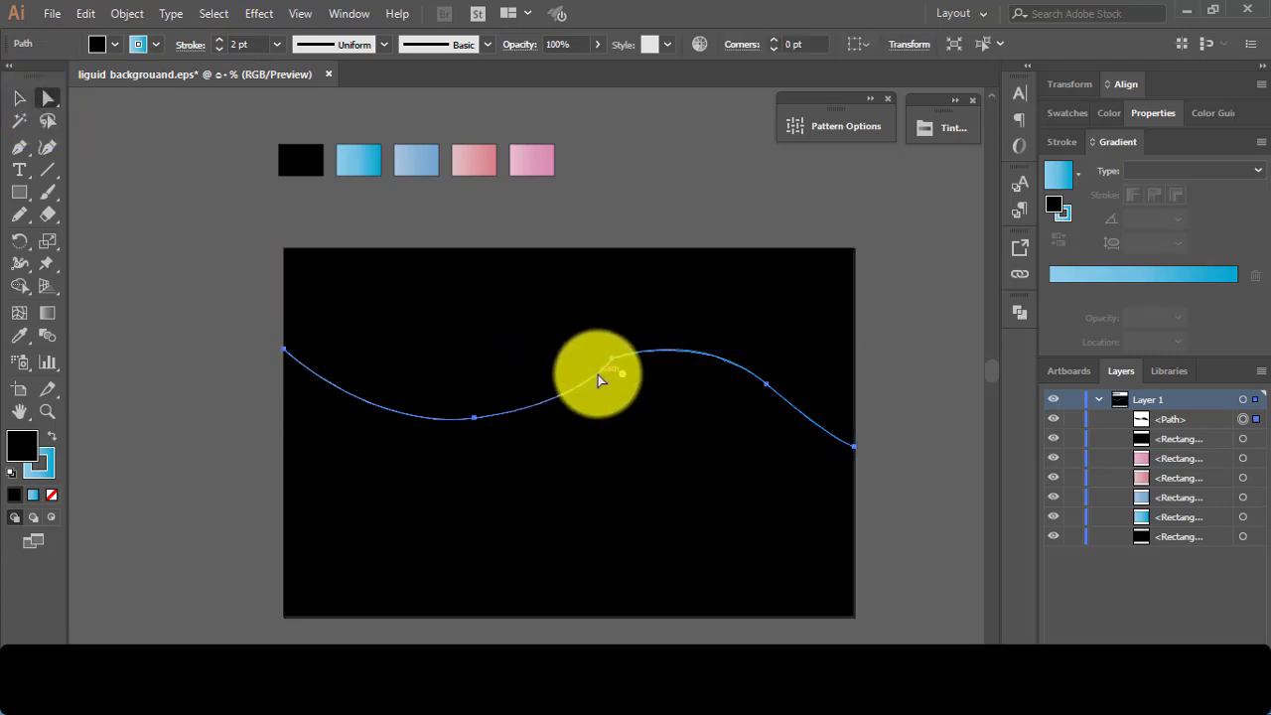
pyautogui.scroll(2, 598, 375)
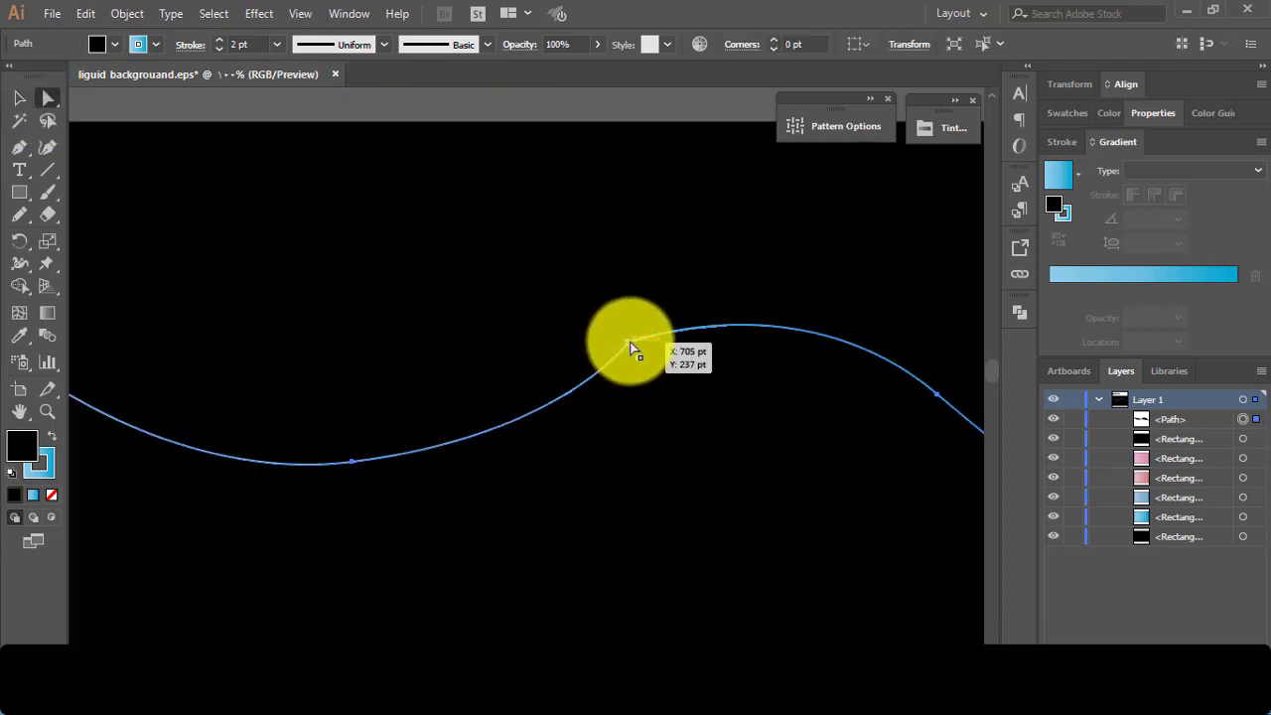
pyautogui.click(627, 343)
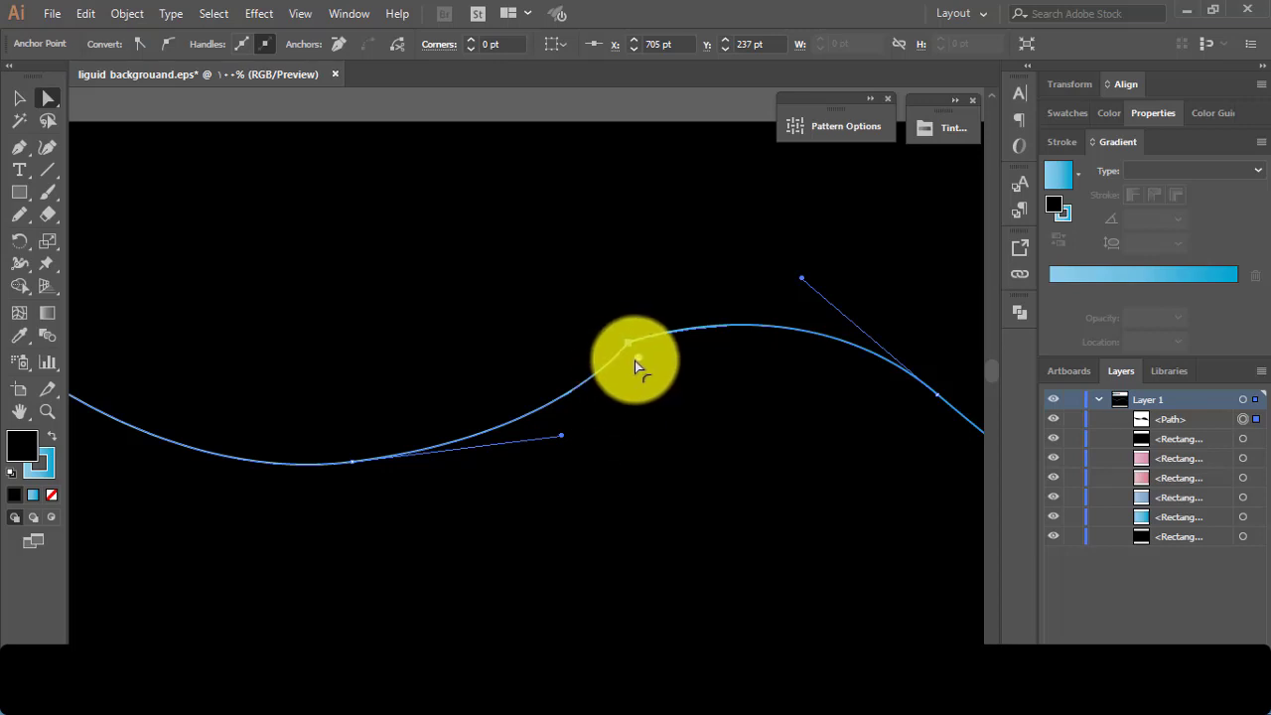
pyautogui.moveTo(641, 361); pyautogui.dragTo(800, 598)
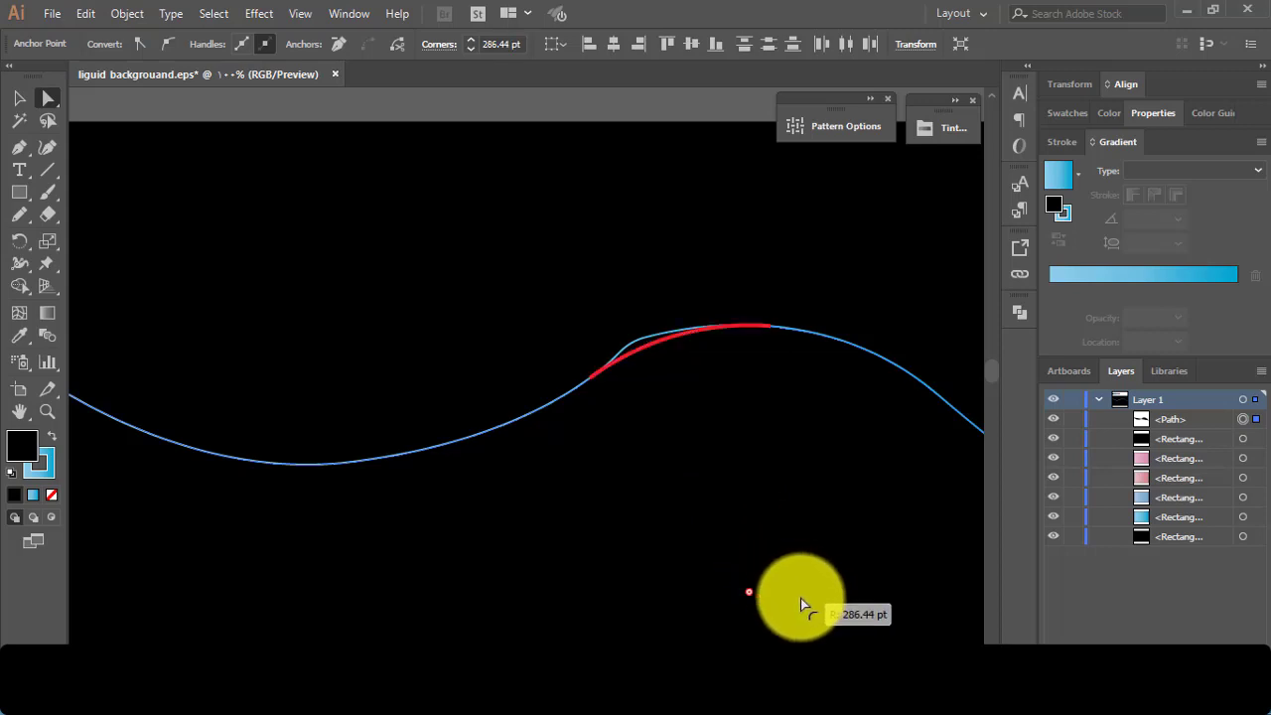
pyautogui.scroll(-1, 723, 460)
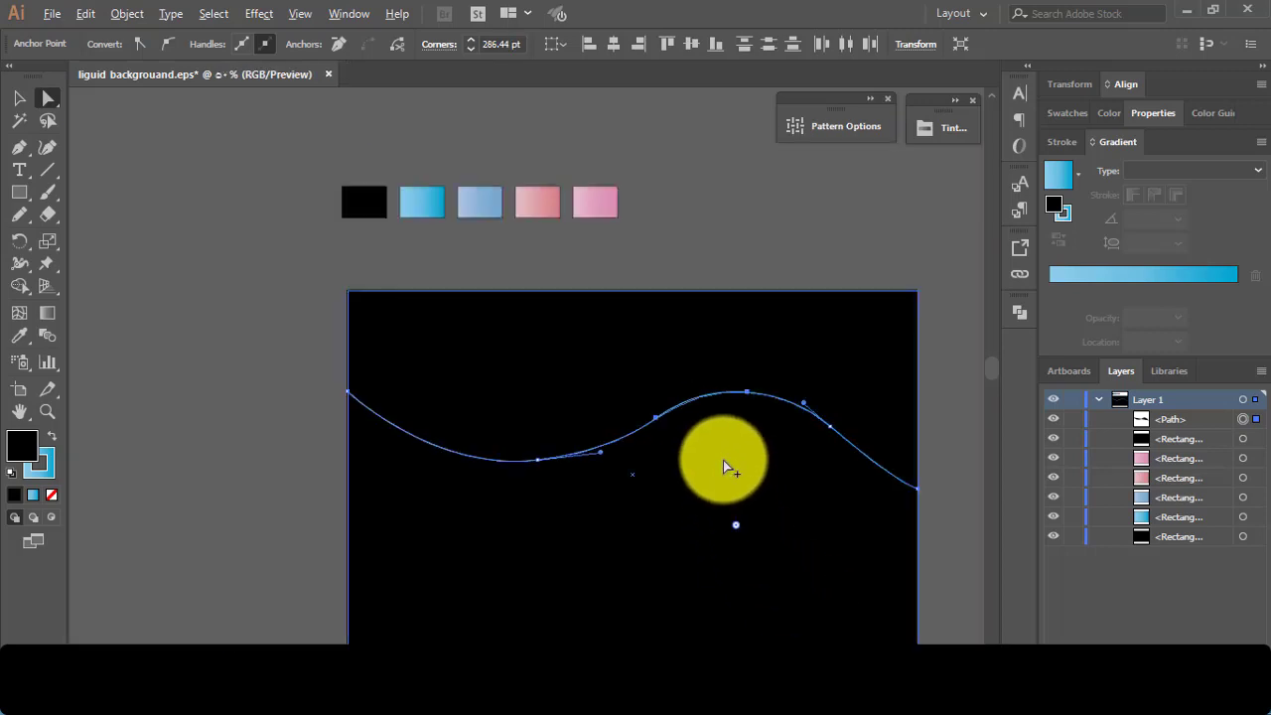
pyautogui.click(19, 98)
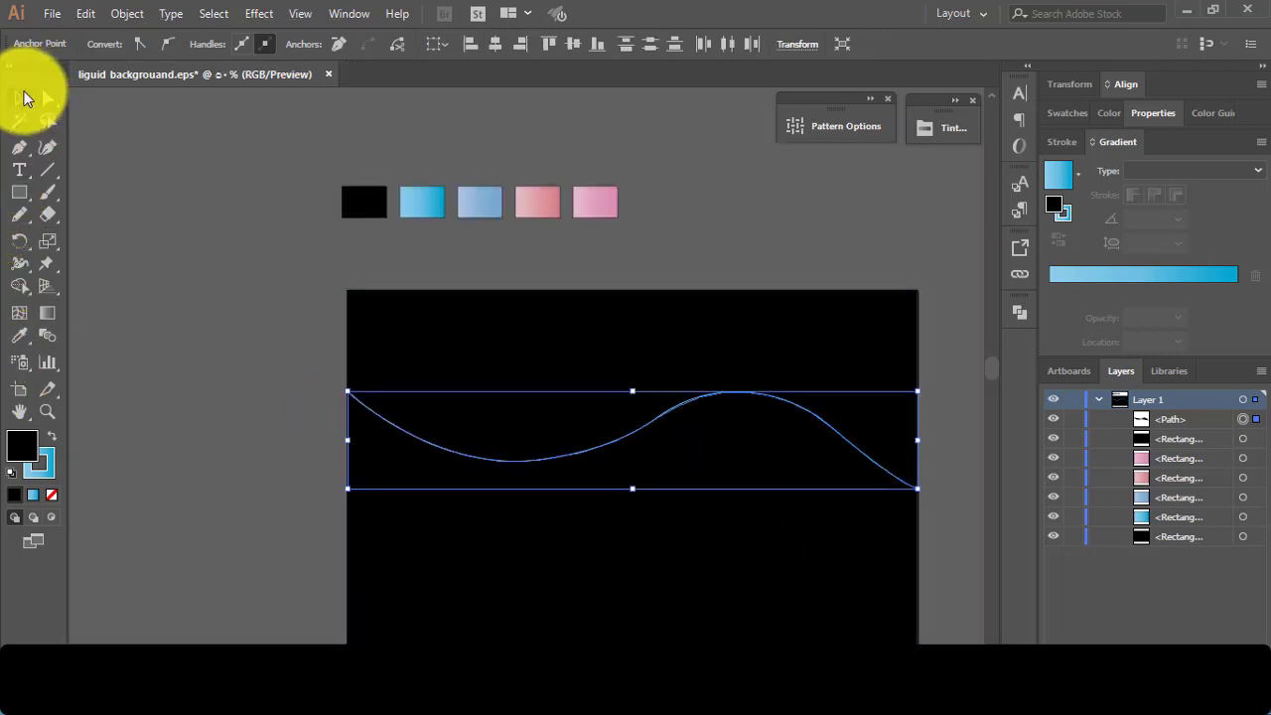
pyautogui.click(339, 476)
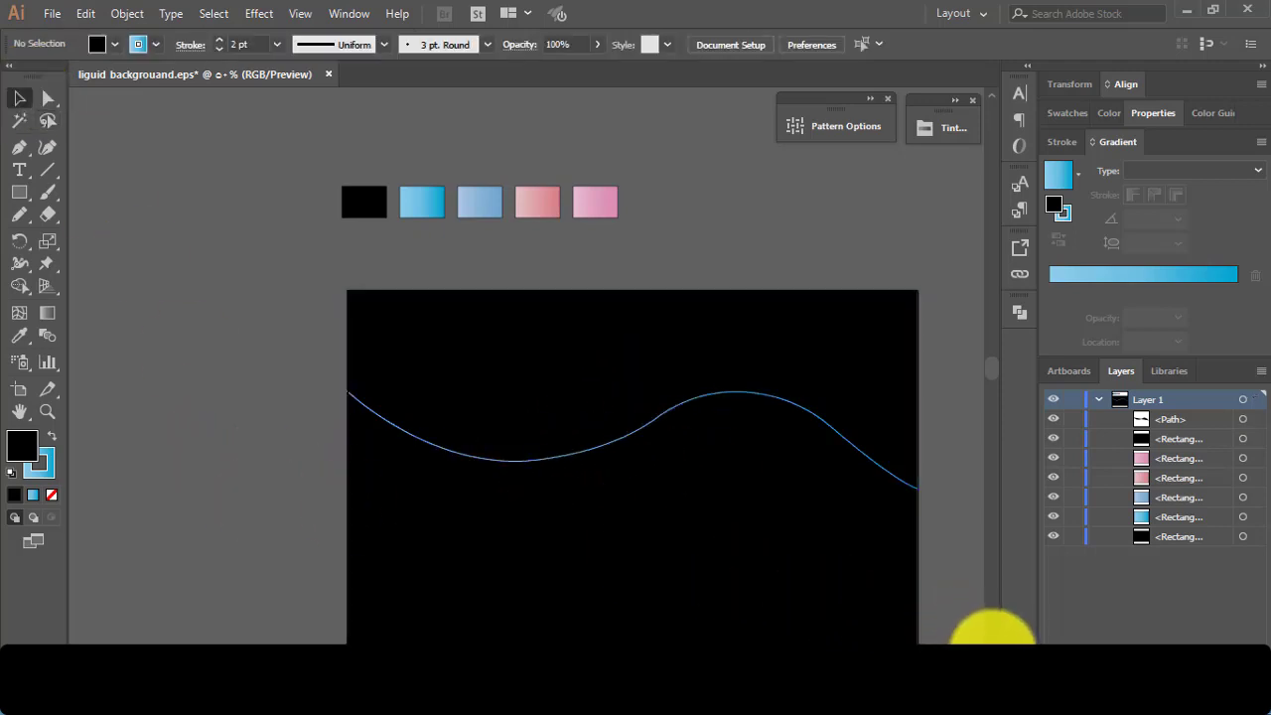
pyautogui.scroll(-1, 991, 637)
pyautogui.scroll(-3, 991, 638)
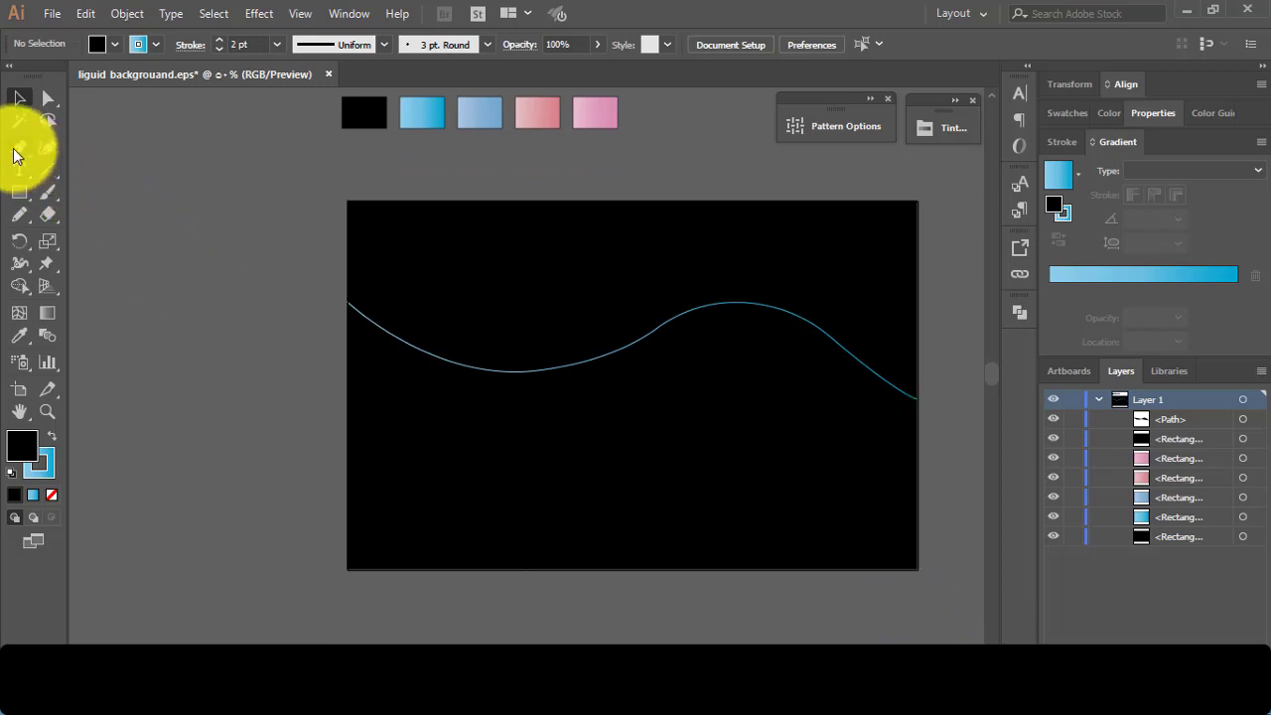
# Extend the wave from its left end with a lower curve reaching the right edge
pyautogui.click(16, 149)
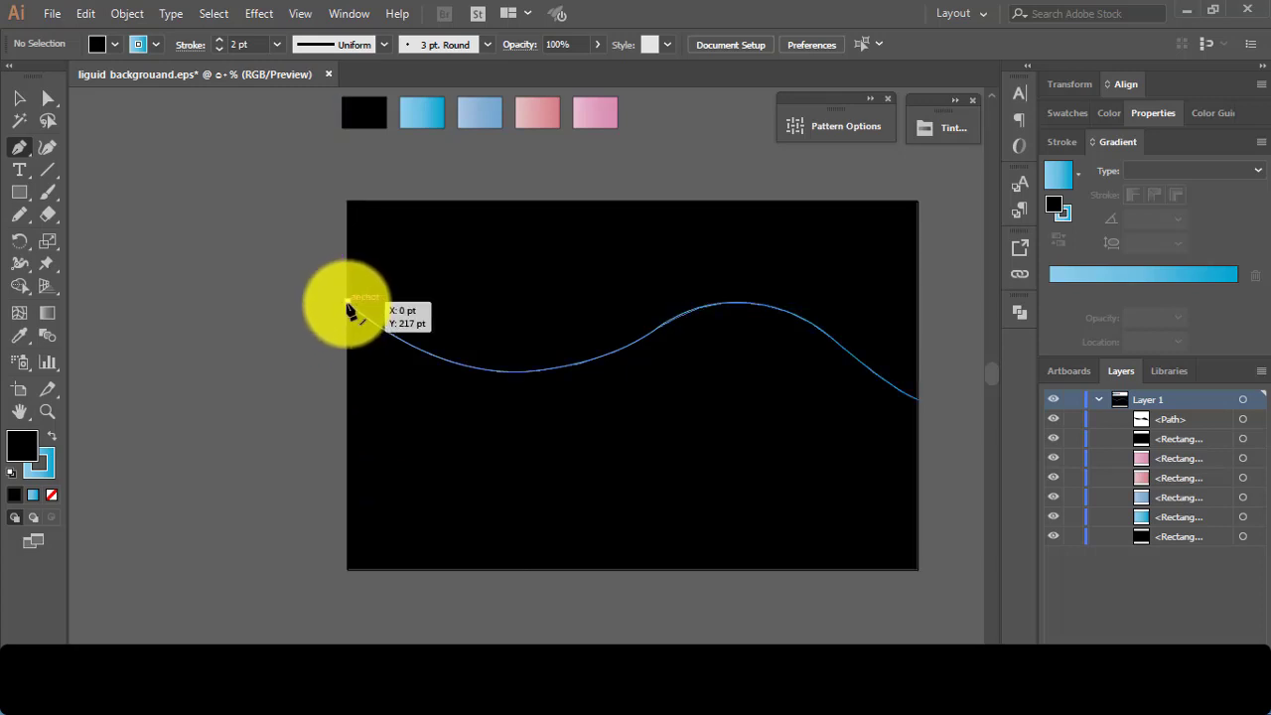
pyautogui.click(350, 305)
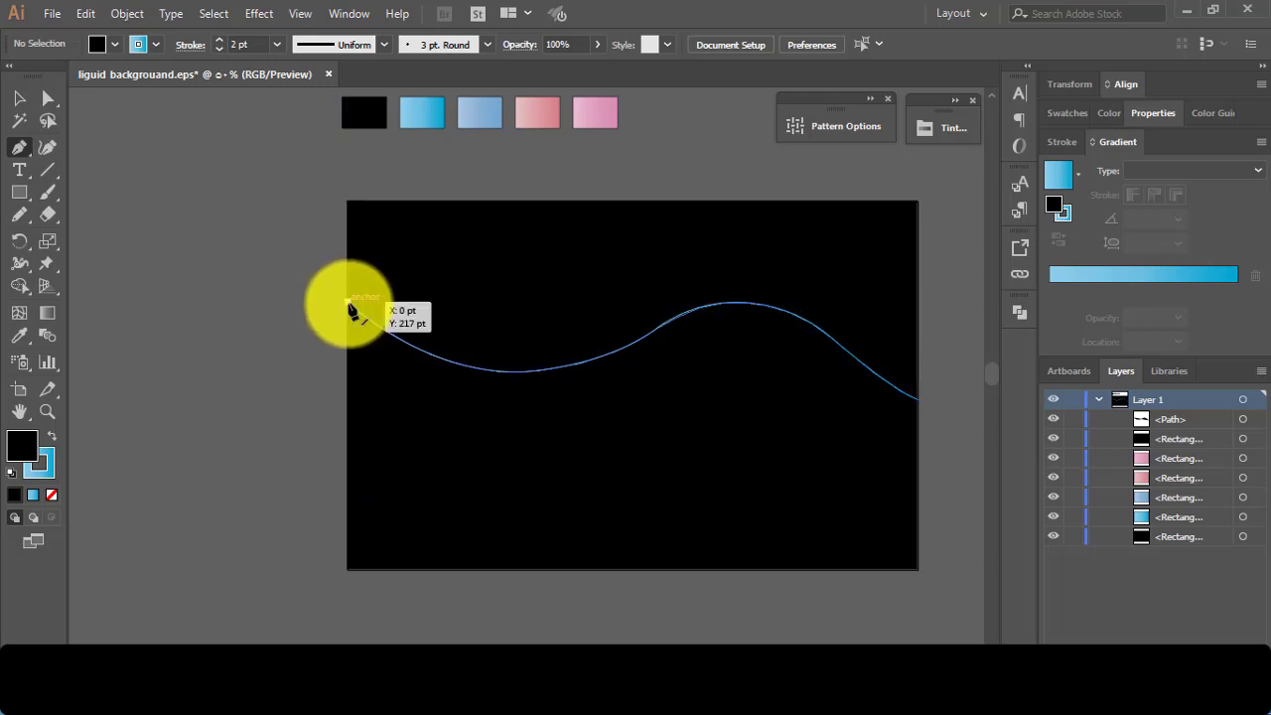
pyautogui.moveTo(348, 304); pyautogui.dragTo(476, 467)
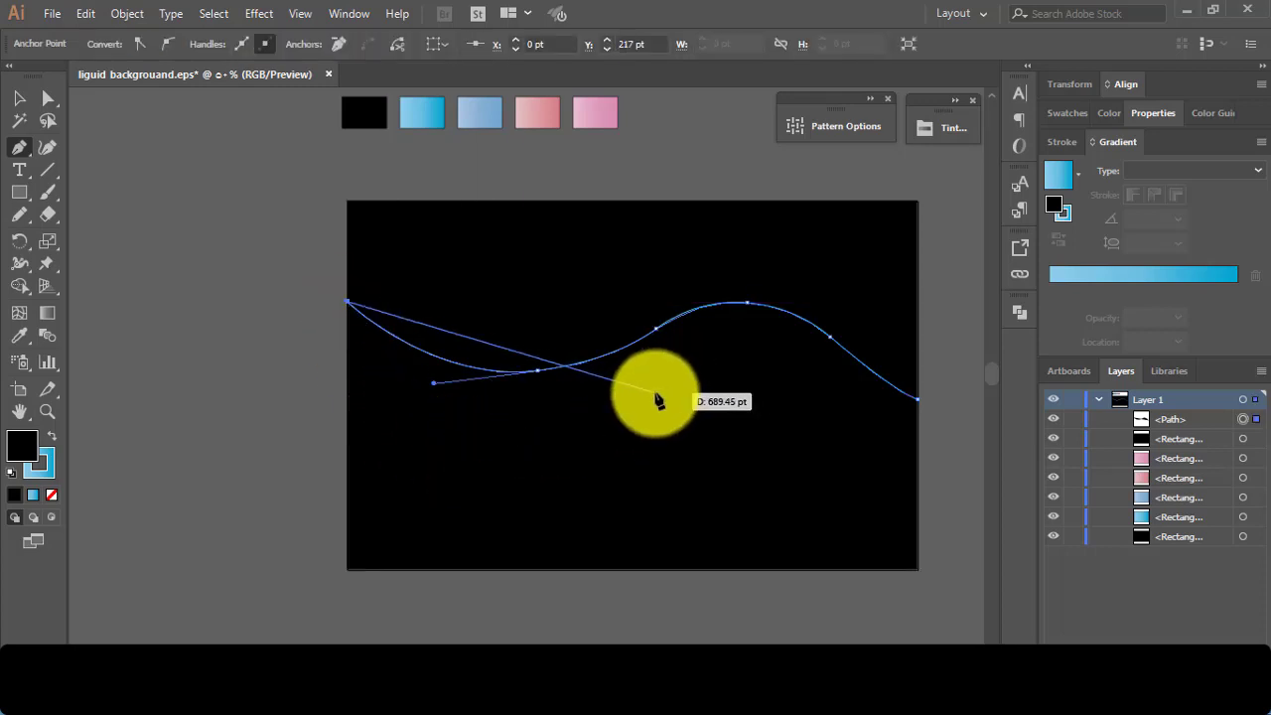
pyautogui.moveTo(656, 394)
pyautogui.mouseDown()
pyautogui.moveTo(764, 377)
pyautogui.moveTo(705, 489)
pyautogui.moveTo(822, 397)
pyautogui.moveTo(841, 298)
pyautogui.moveTo(828, 304)
pyautogui.moveTo(828, 284)
pyautogui.moveTo(817, 287)
pyautogui.moveTo(836, 283)
pyautogui.mouseUp()
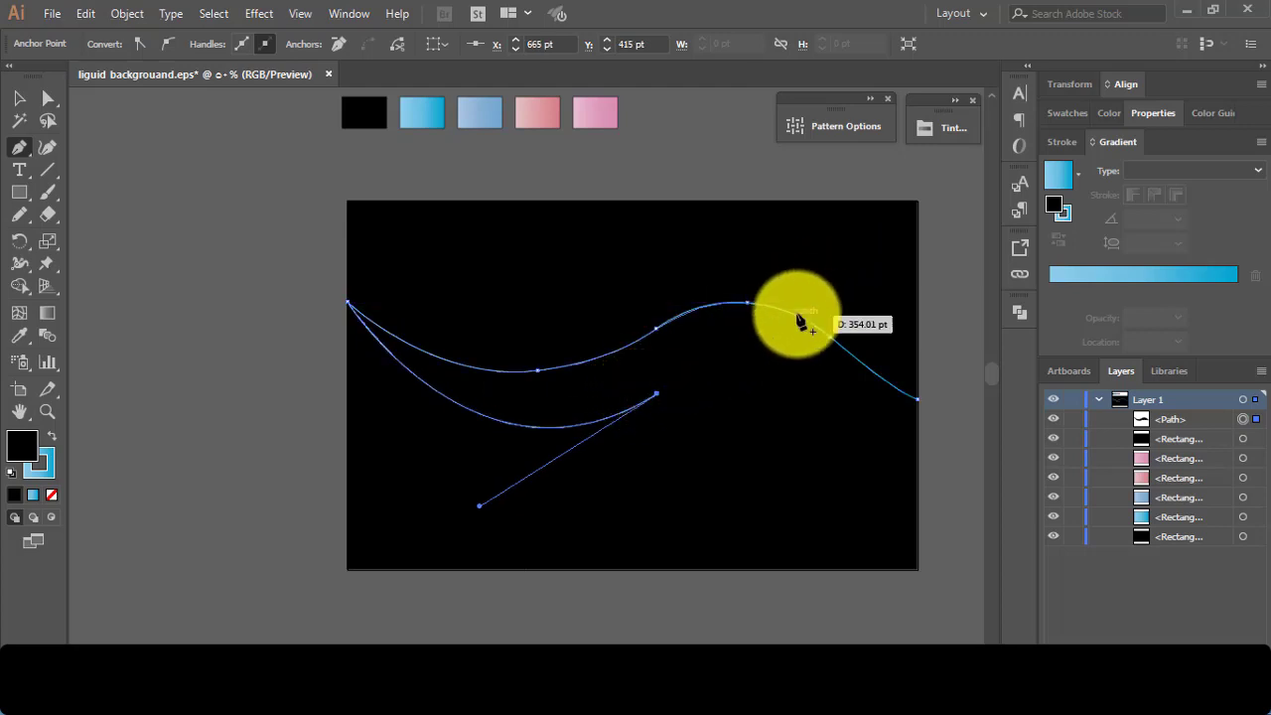
pyautogui.moveTo(785, 328)
pyautogui.mouseDown()
pyautogui.moveTo(823, 298)
pyautogui.moveTo(898, 325)
pyautogui.mouseUp()
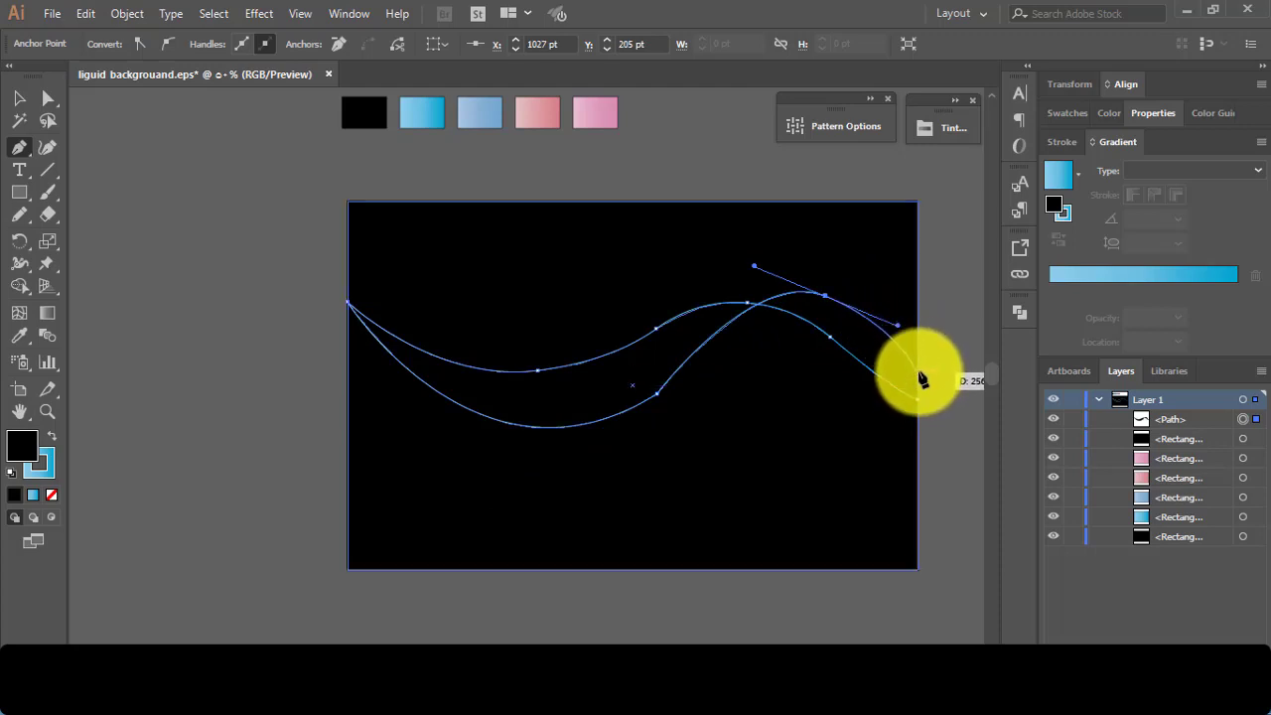
pyautogui.click(916, 368)
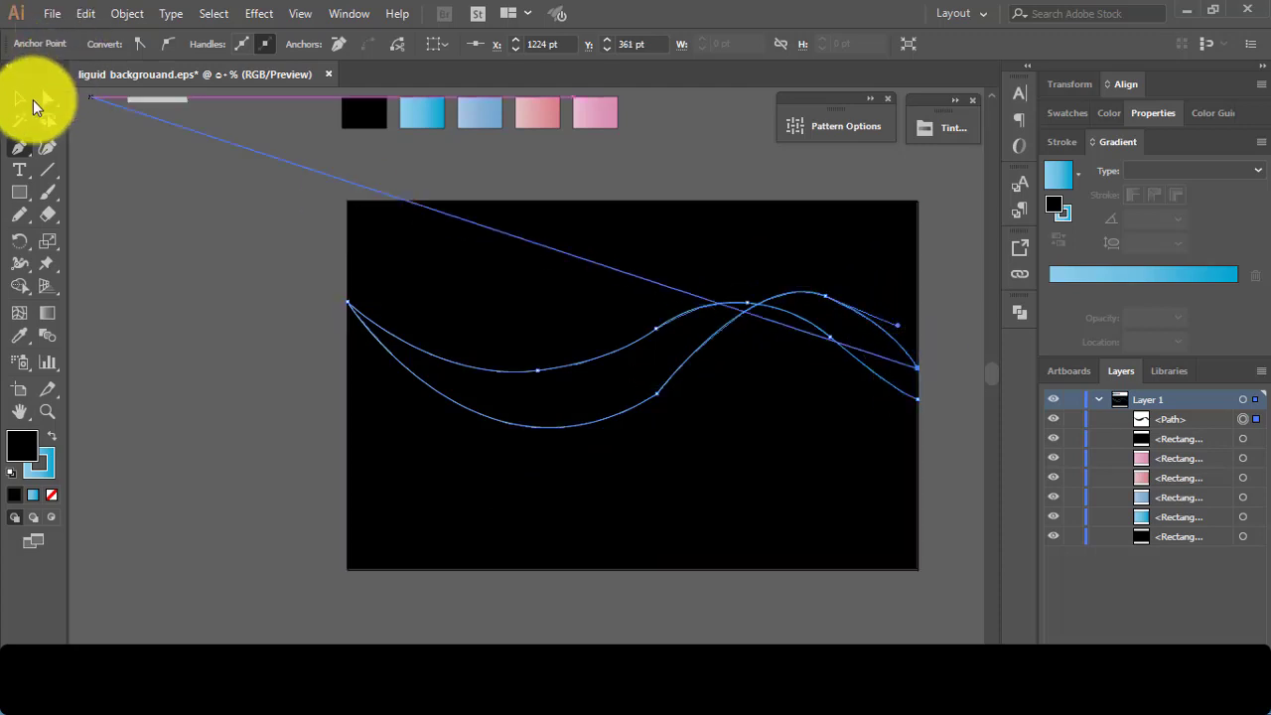
pyautogui.click(19, 97)
# Apply the light-blue gradient to the ribbon shape, then remove its fill
pyautogui.click(19, 336)
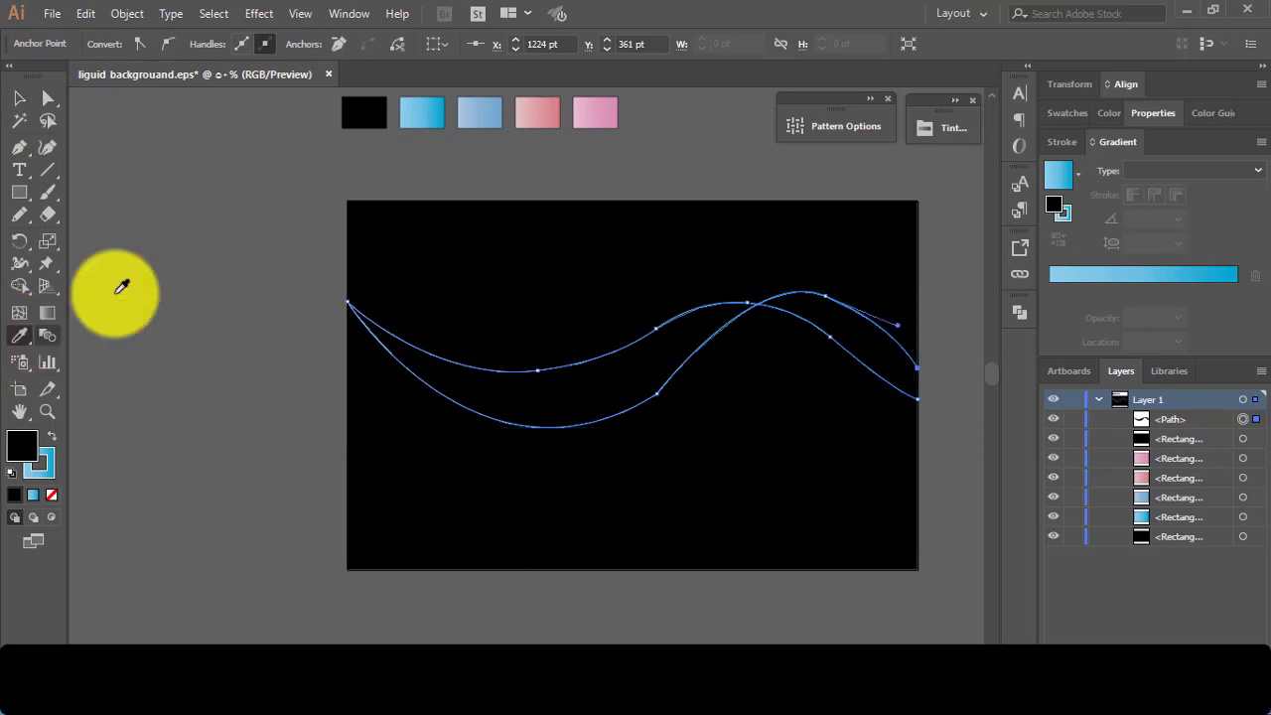
pyautogui.click(494, 113)
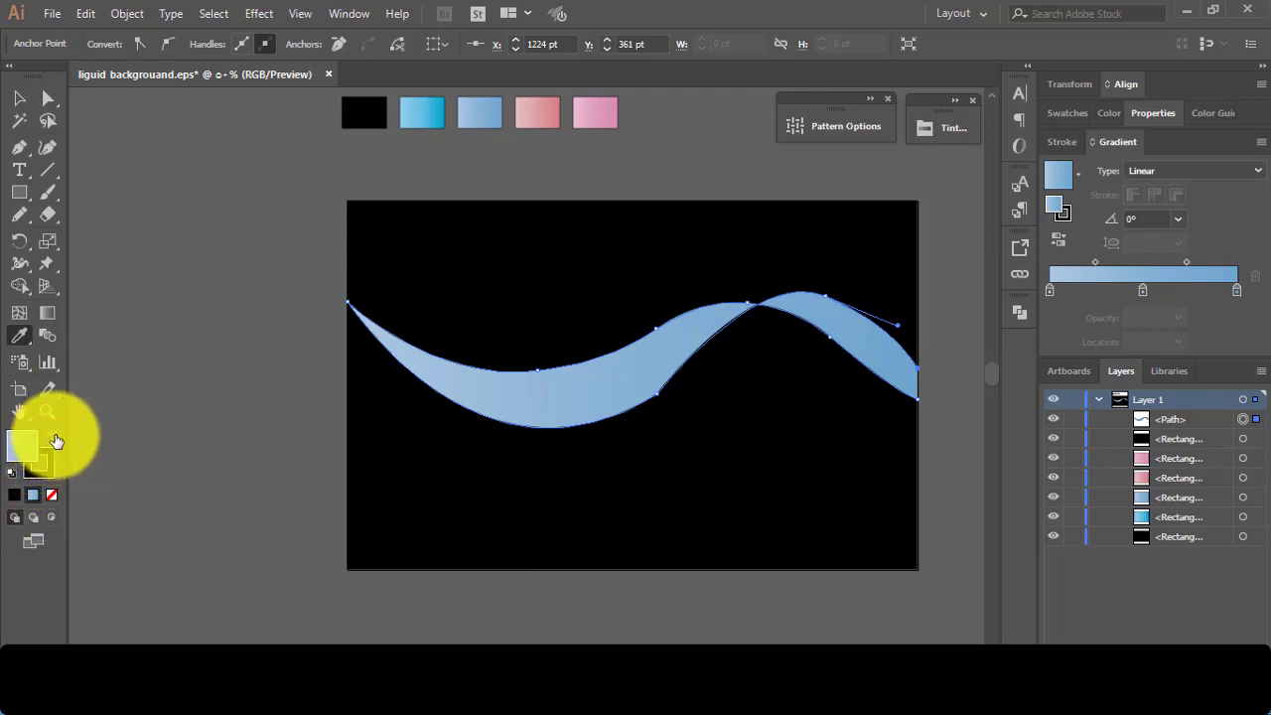
pyautogui.click(43, 494)
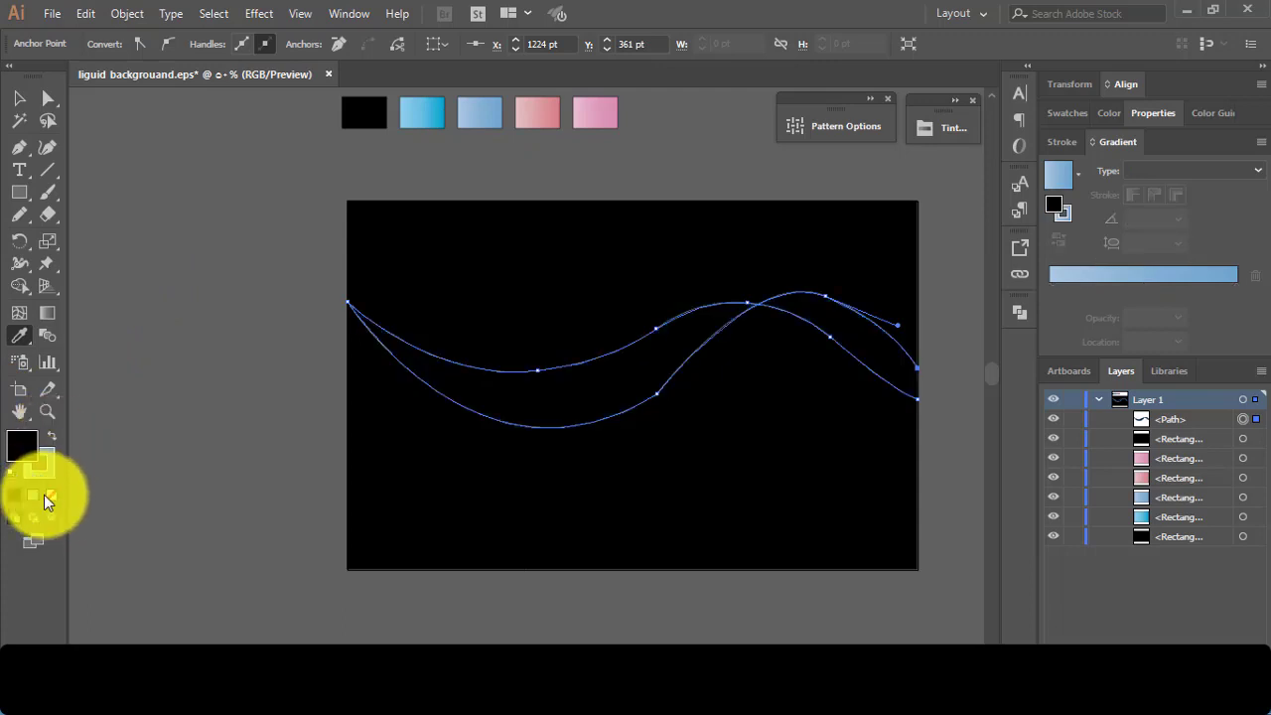
pyautogui.click(18, 97)
# Lock the black background rectangle in the Layers panel, checking the wave path's selection
pyautogui.click(203, 260)
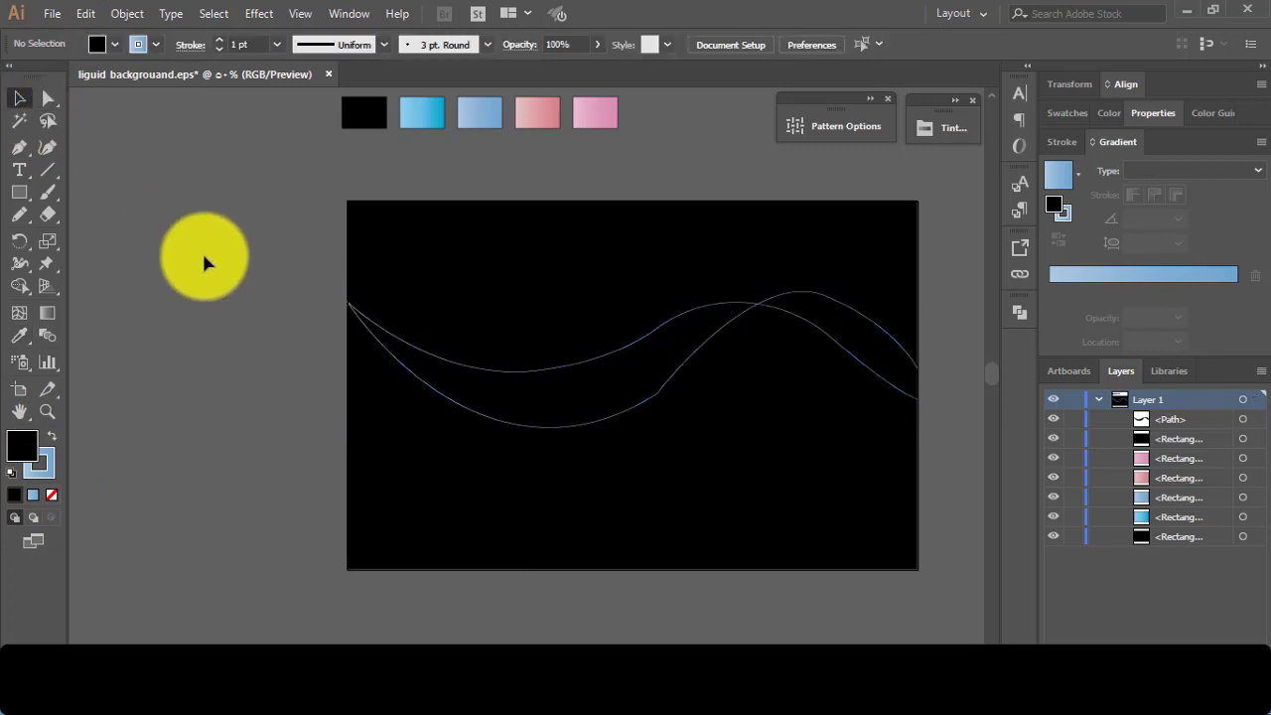
pyautogui.click(511, 373)
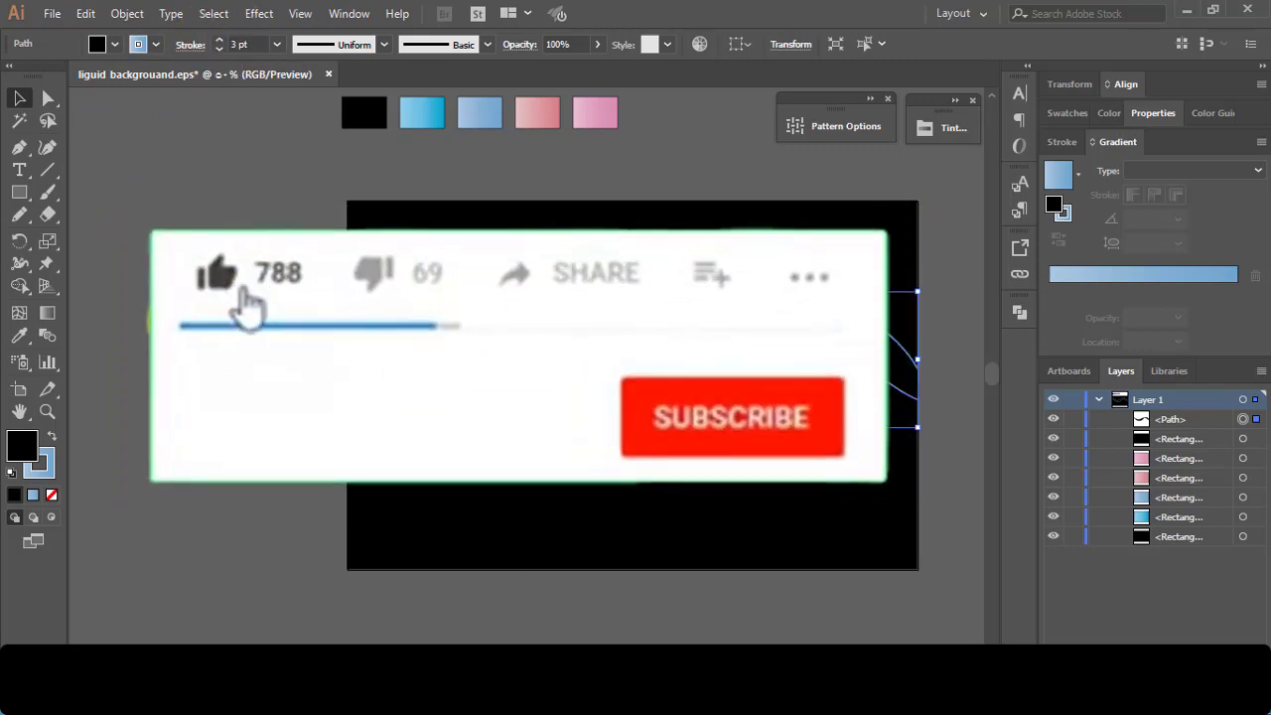
pyautogui.click(695, 178)
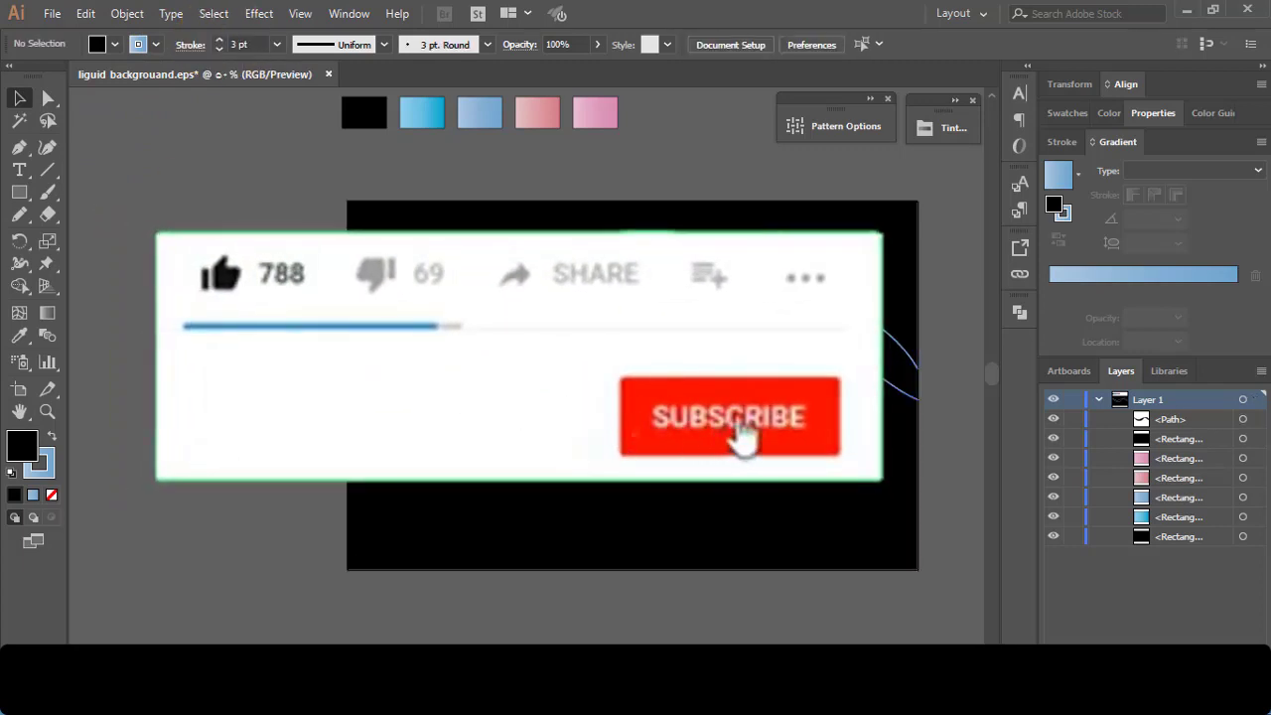
pyautogui.click(512, 373)
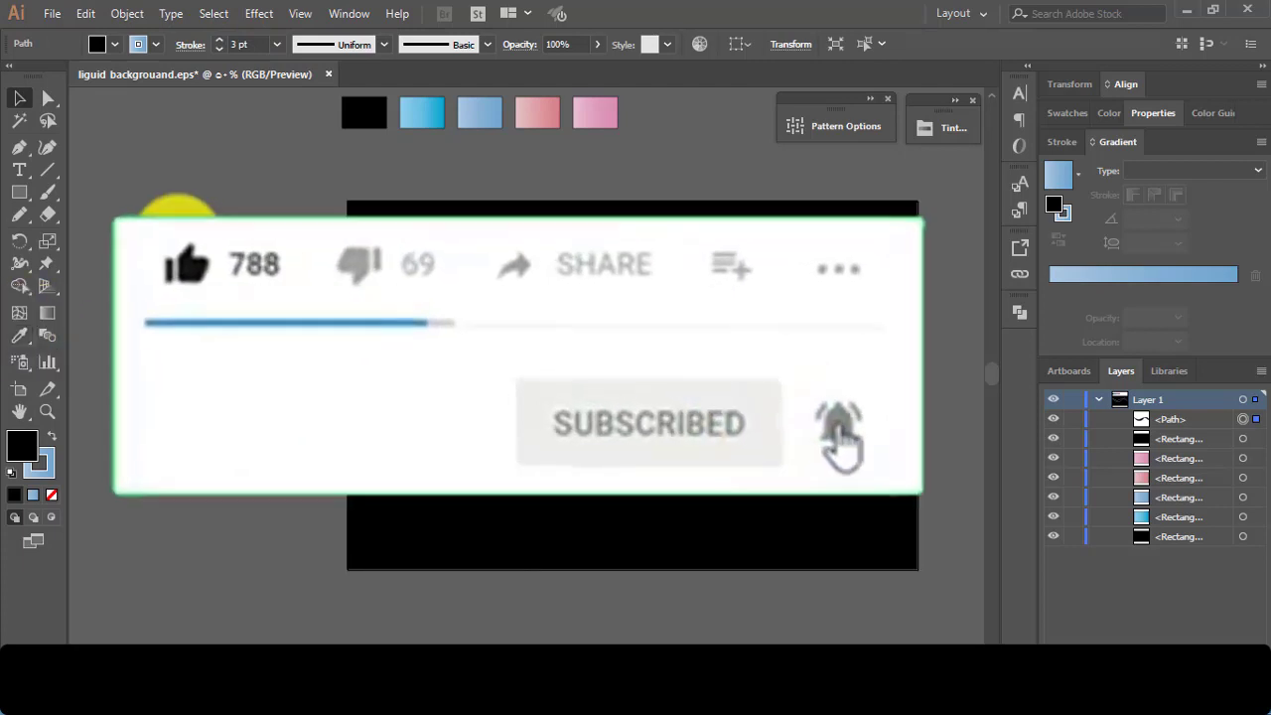
pyautogui.click(216, 296)
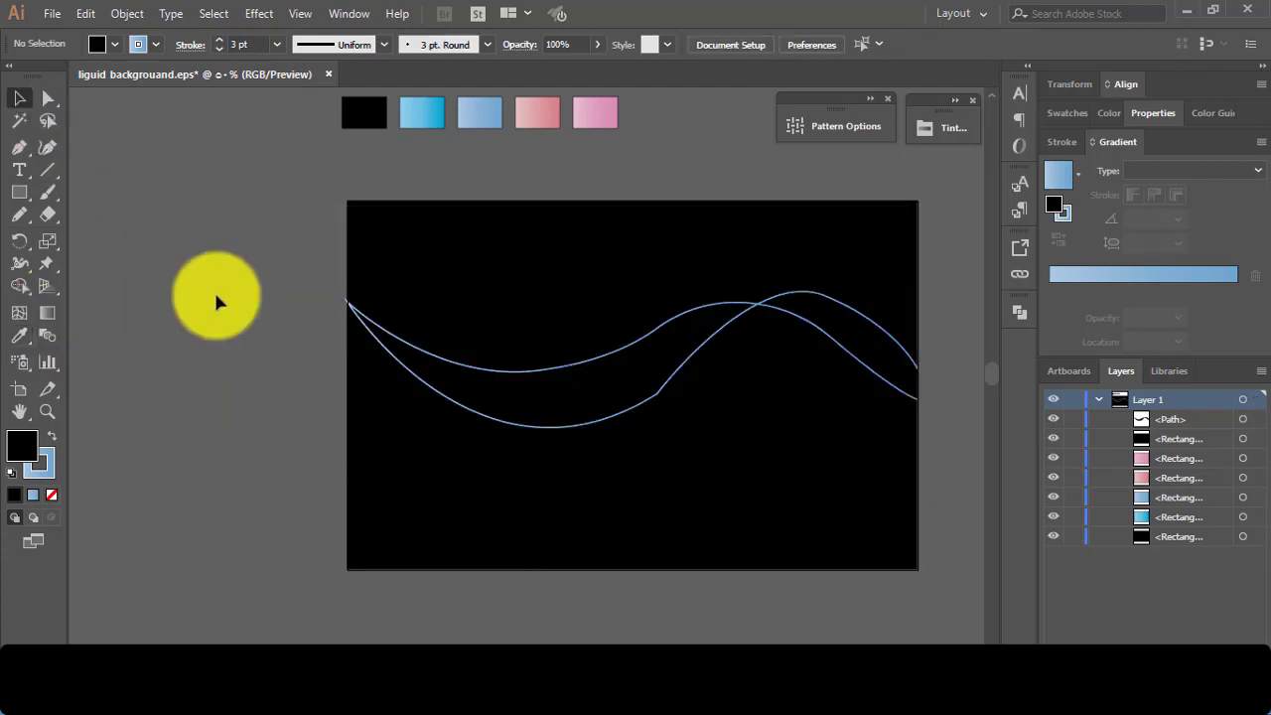
pyautogui.click(1074, 438)
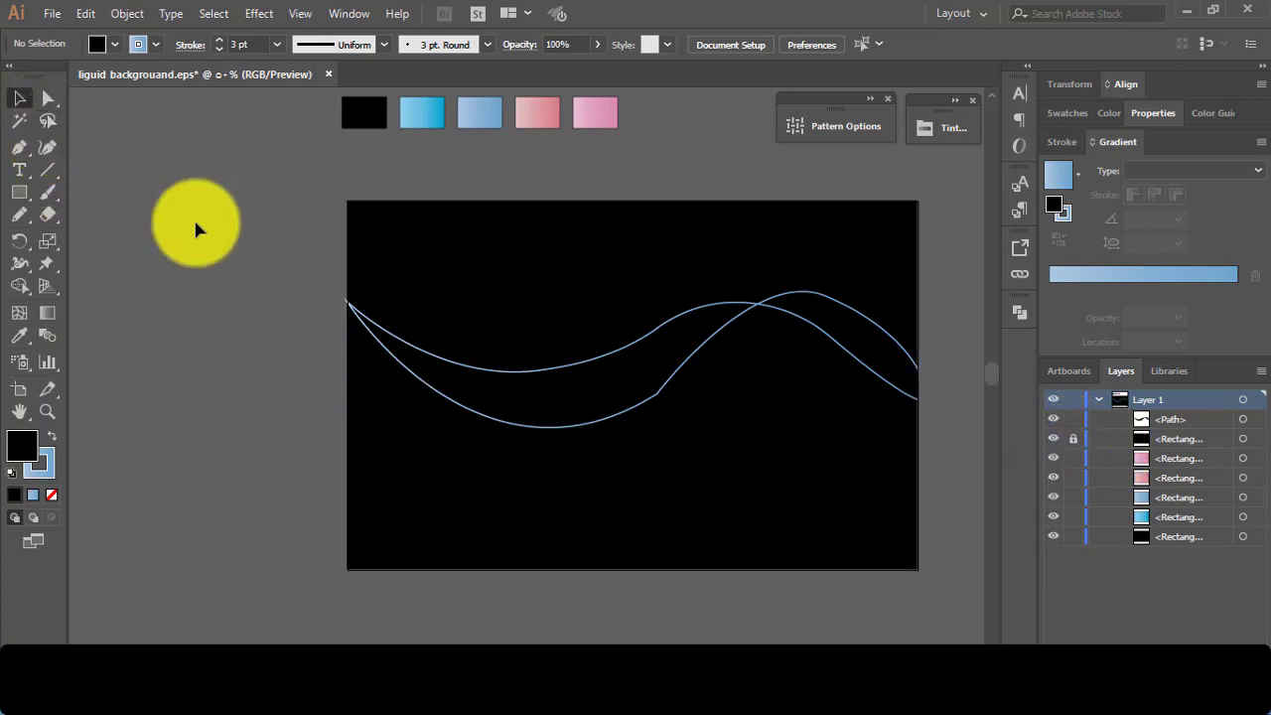
pyautogui.click(519, 378)
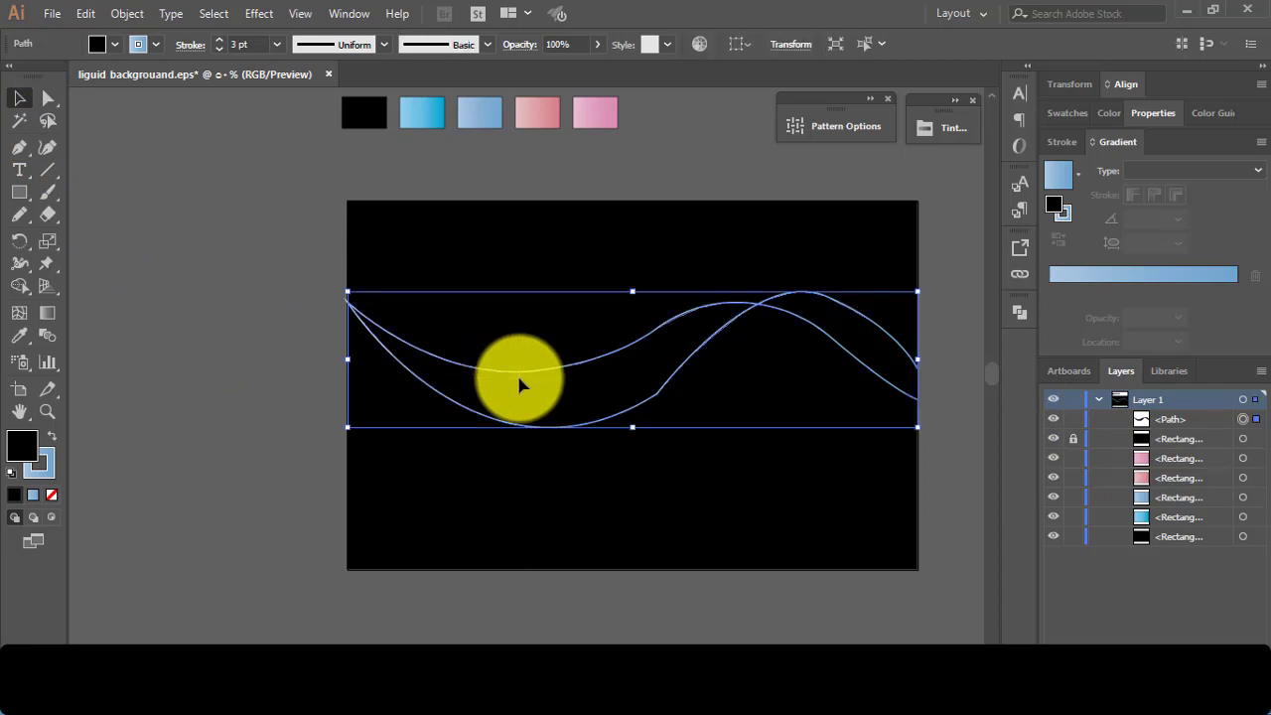
pyautogui.click(187, 320)
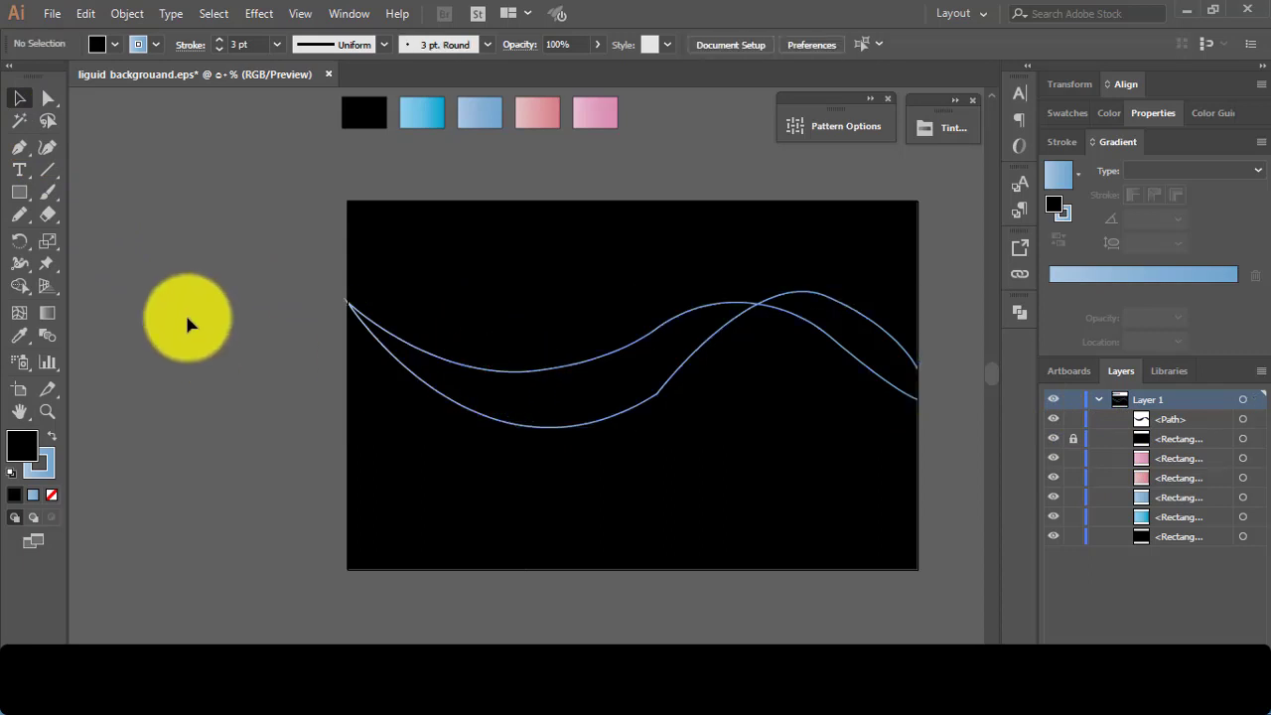
pyautogui.click(24, 174)
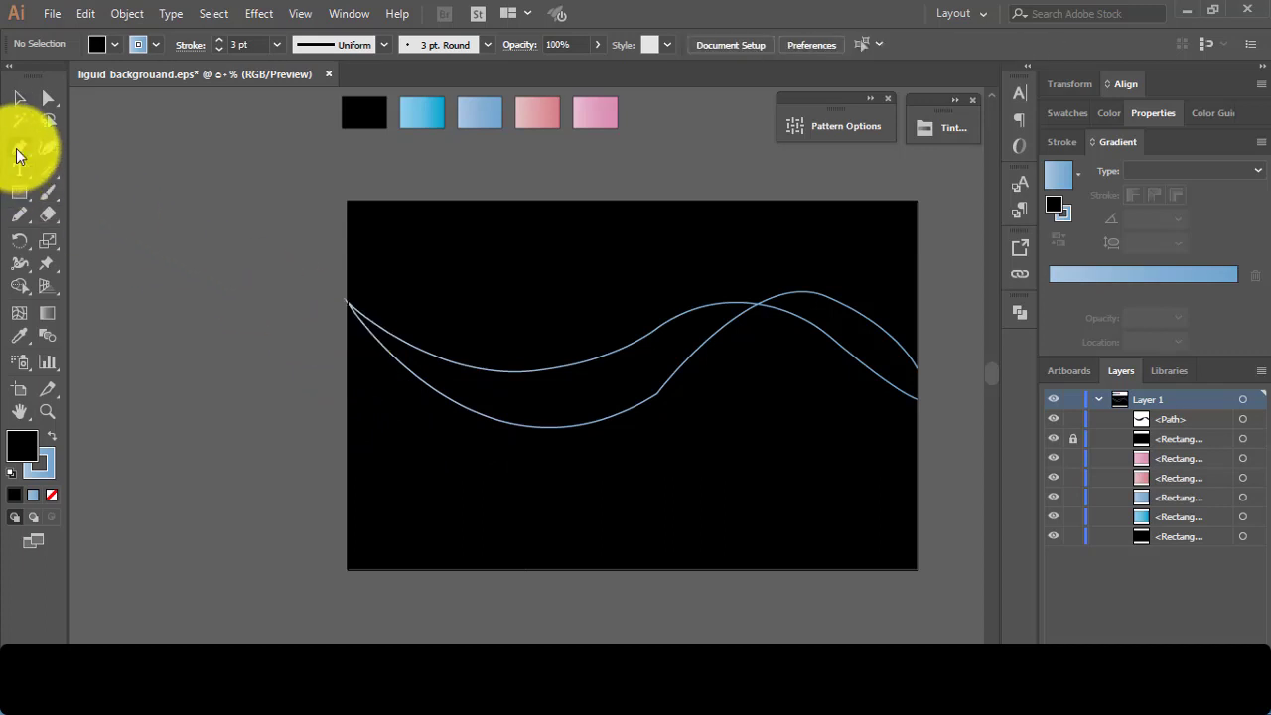
pyautogui.click(18, 151)
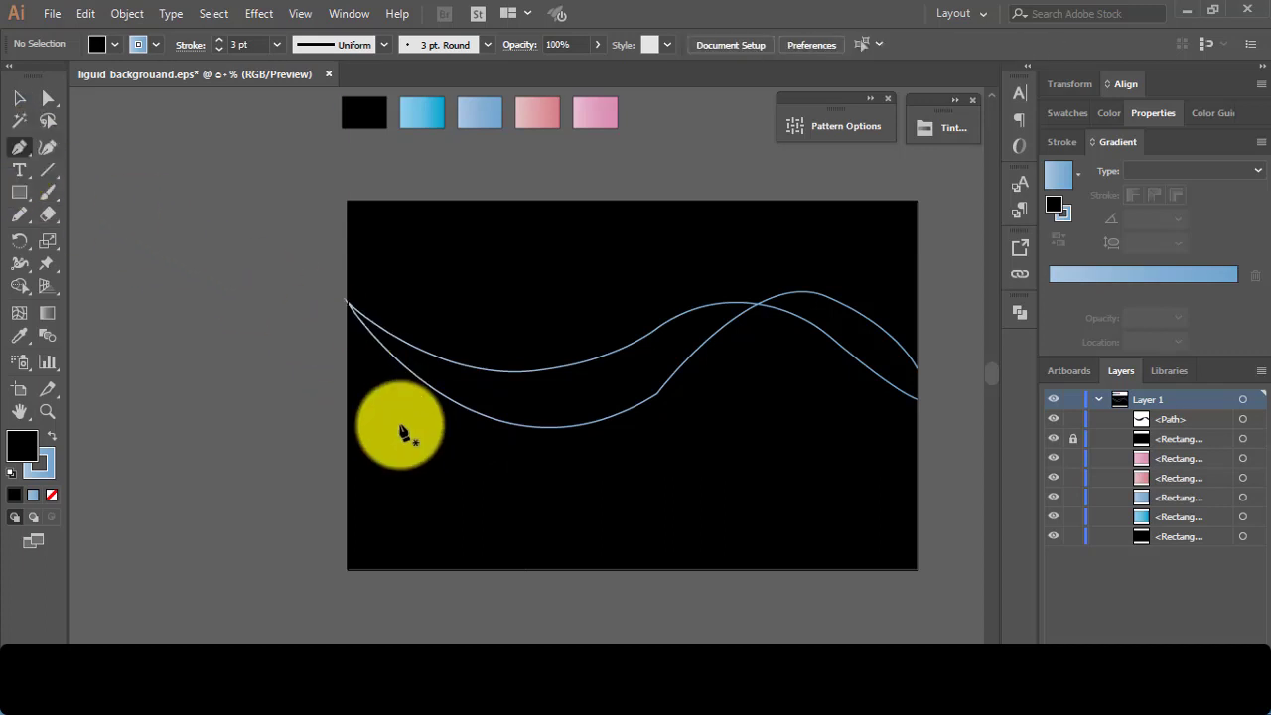
# Draw a third wave from the left edge, dipping low, cresting, then dropping to the lower right
pyautogui.click(346, 423)
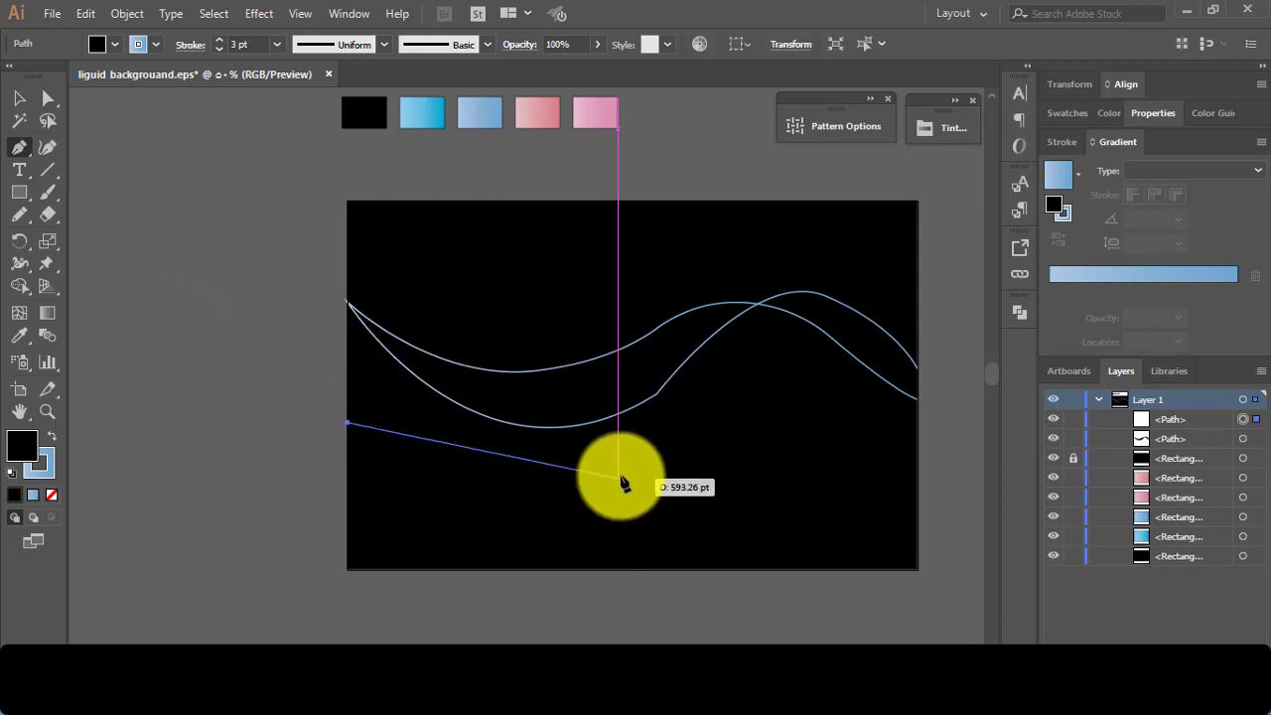
pyautogui.moveTo(619, 464); pyautogui.dragTo(733, 429)
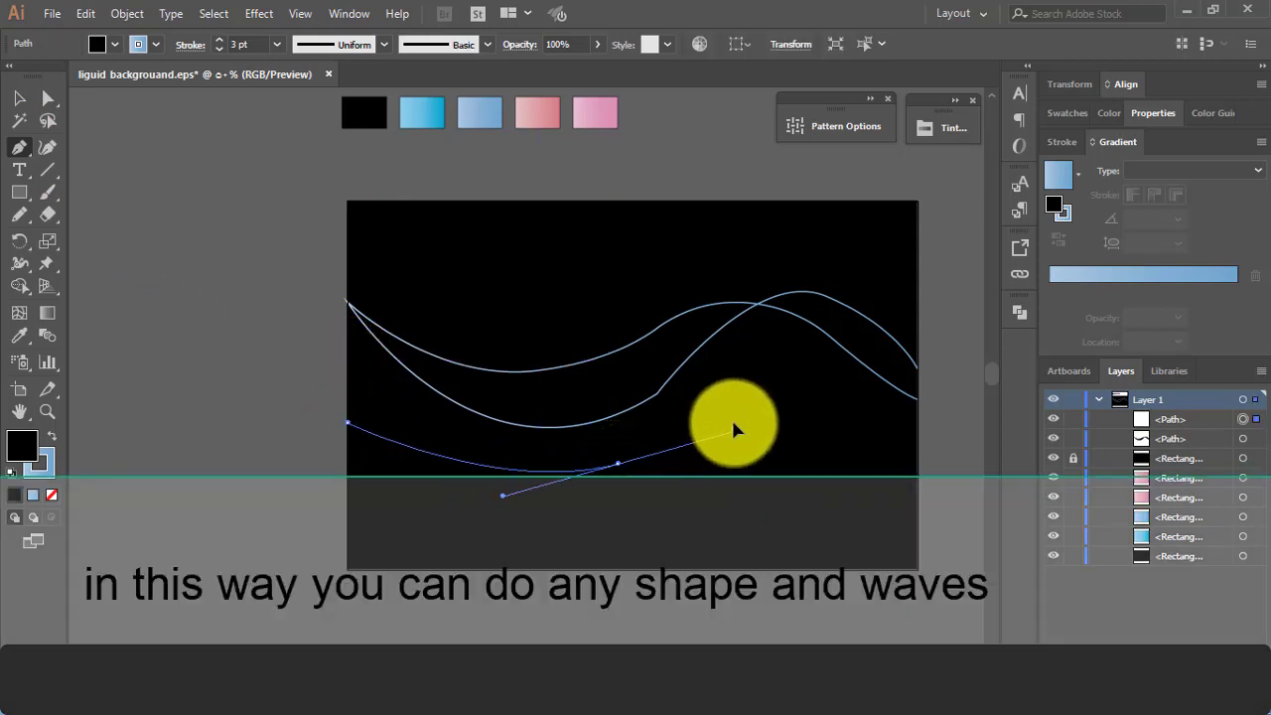
pyautogui.moveTo(733, 427); pyautogui.dragTo(764, 401)
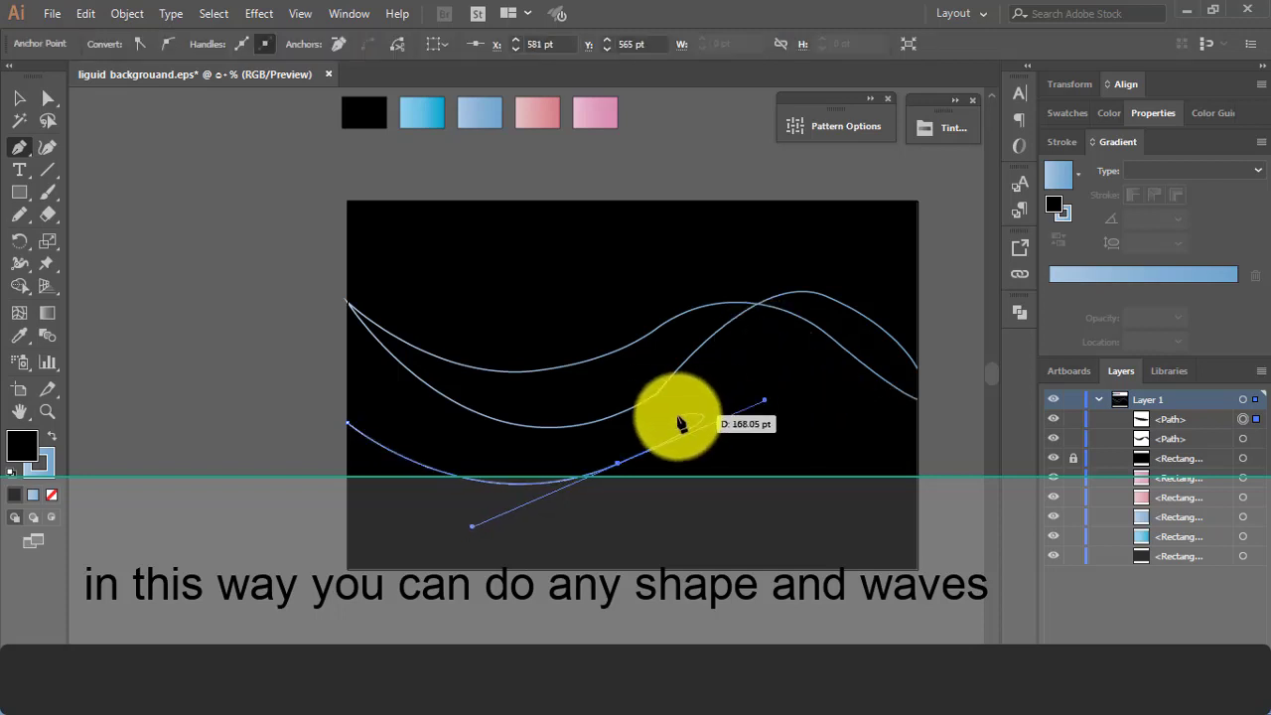
pyautogui.click(617, 464)
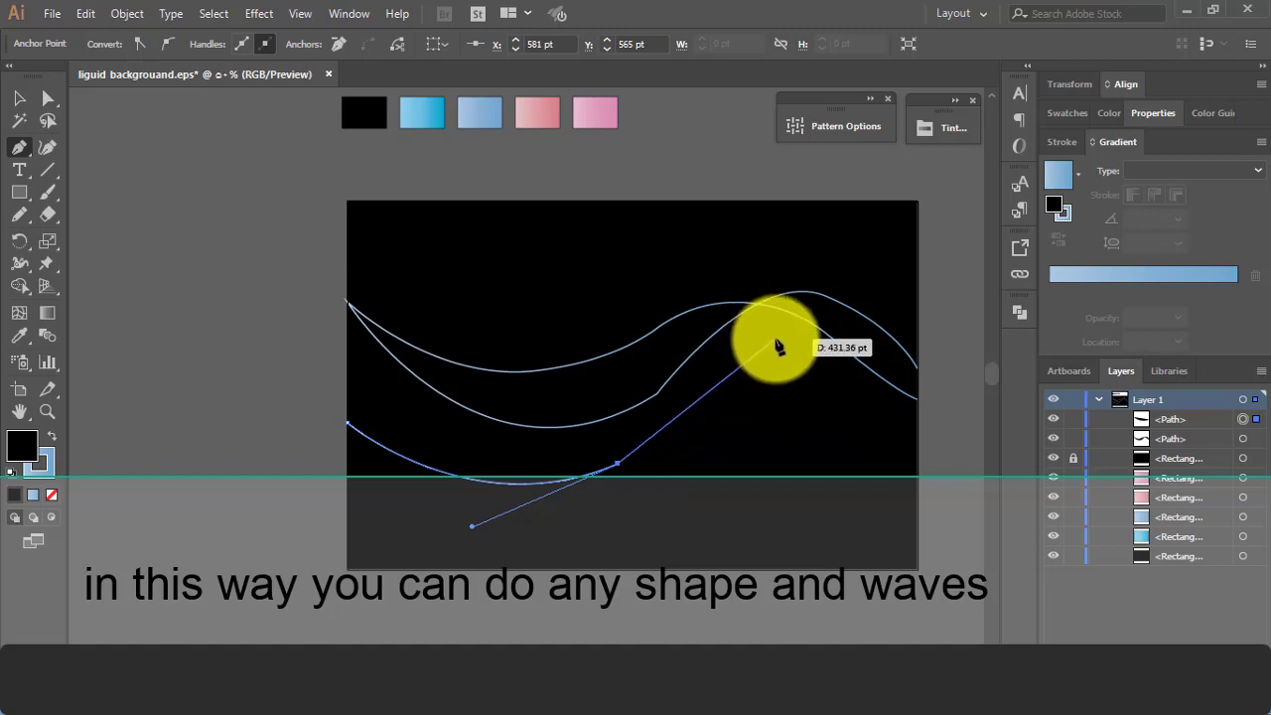
pyautogui.moveTo(780, 349)
pyautogui.mouseDown()
pyautogui.moveTo(829, 261)
pyautogui.moveTo(852, 268)
pyautogui.mouseUp()
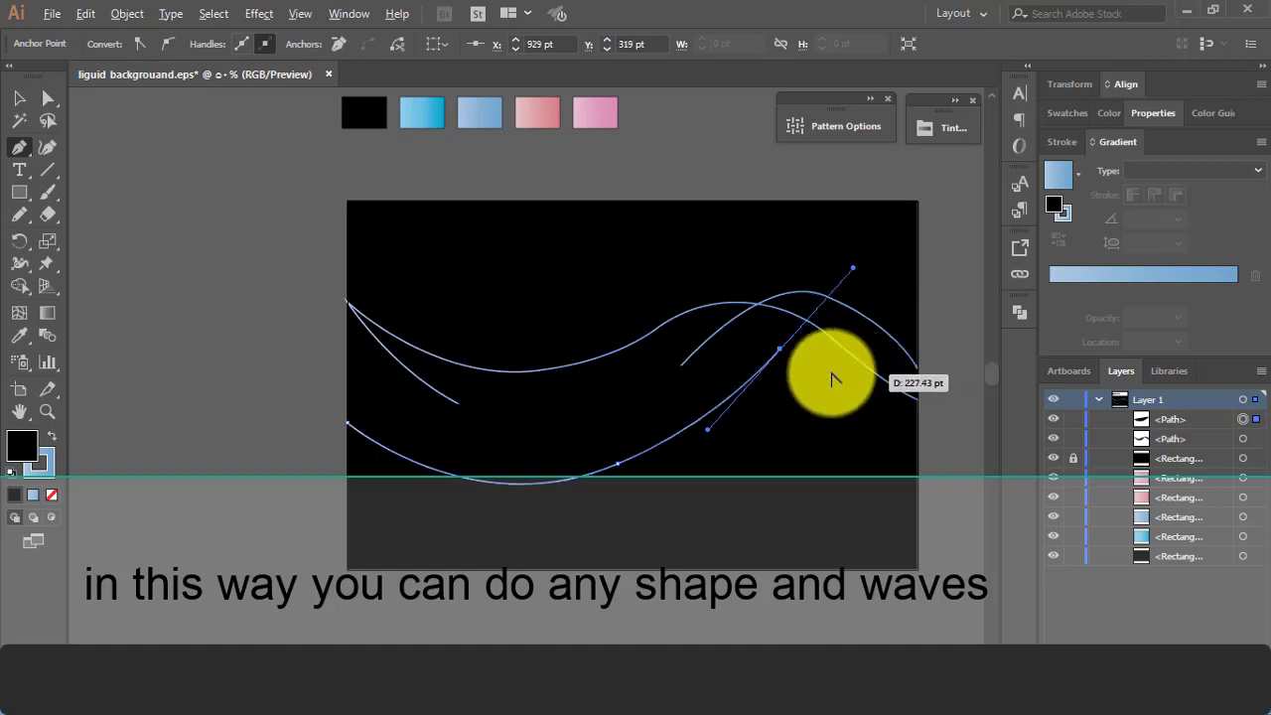
pyautogui.click(780, 351)
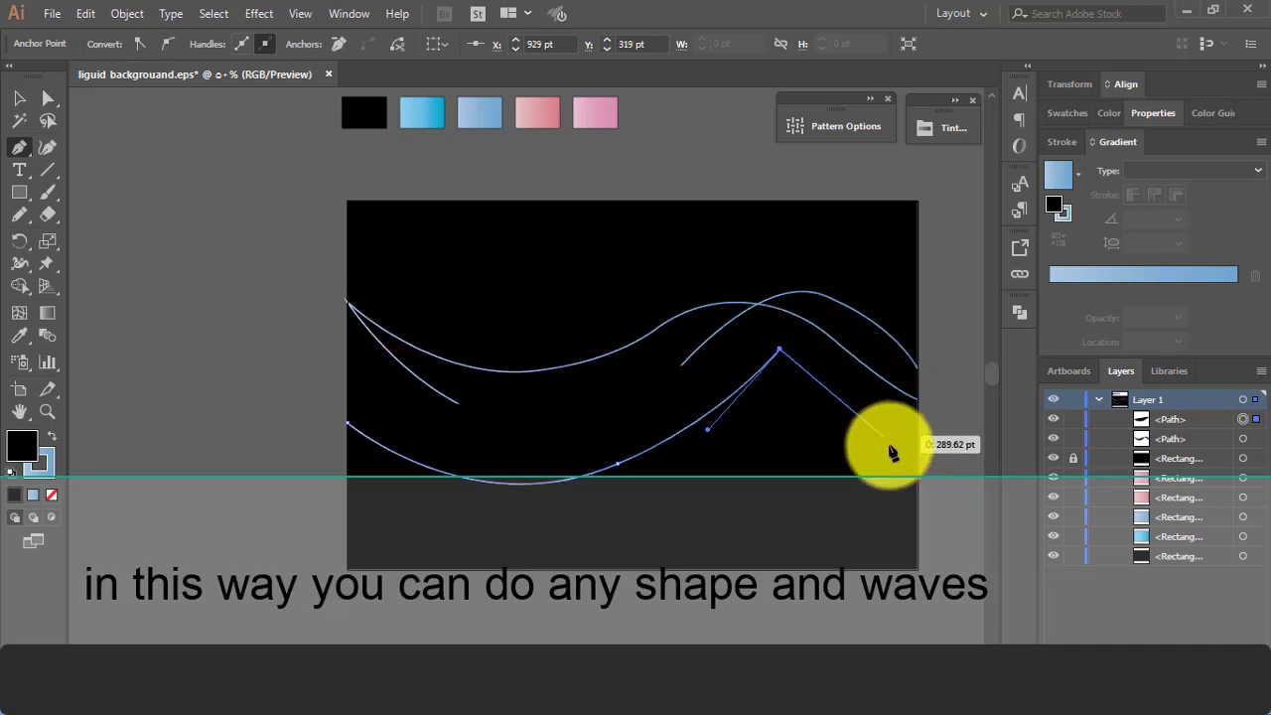
pyautogui.moveTo(923, 475)
pyautogui.mouseDown()
pyautogui.moveTo(915, 545)
pyautogui.moveTo(816, 608)
pyautogui.moveTo(818, 582)
pyautogui.mouseUp()
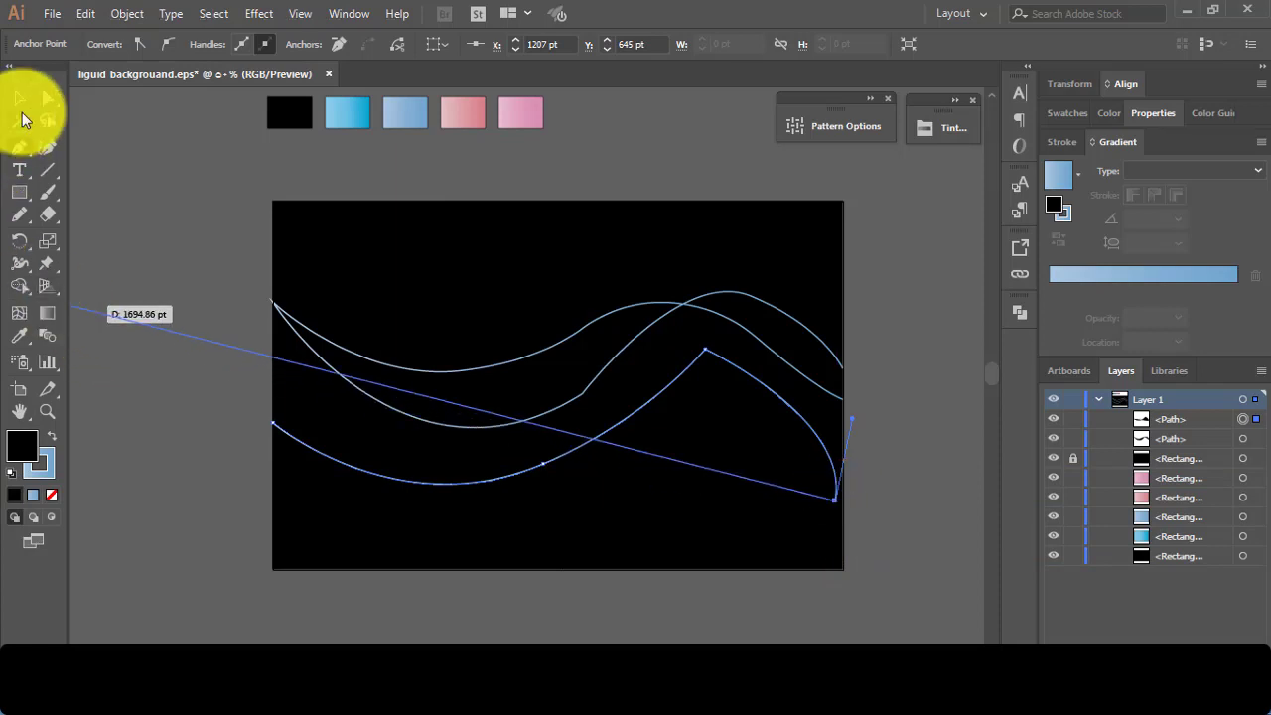
pyautogui.click(20, 102)
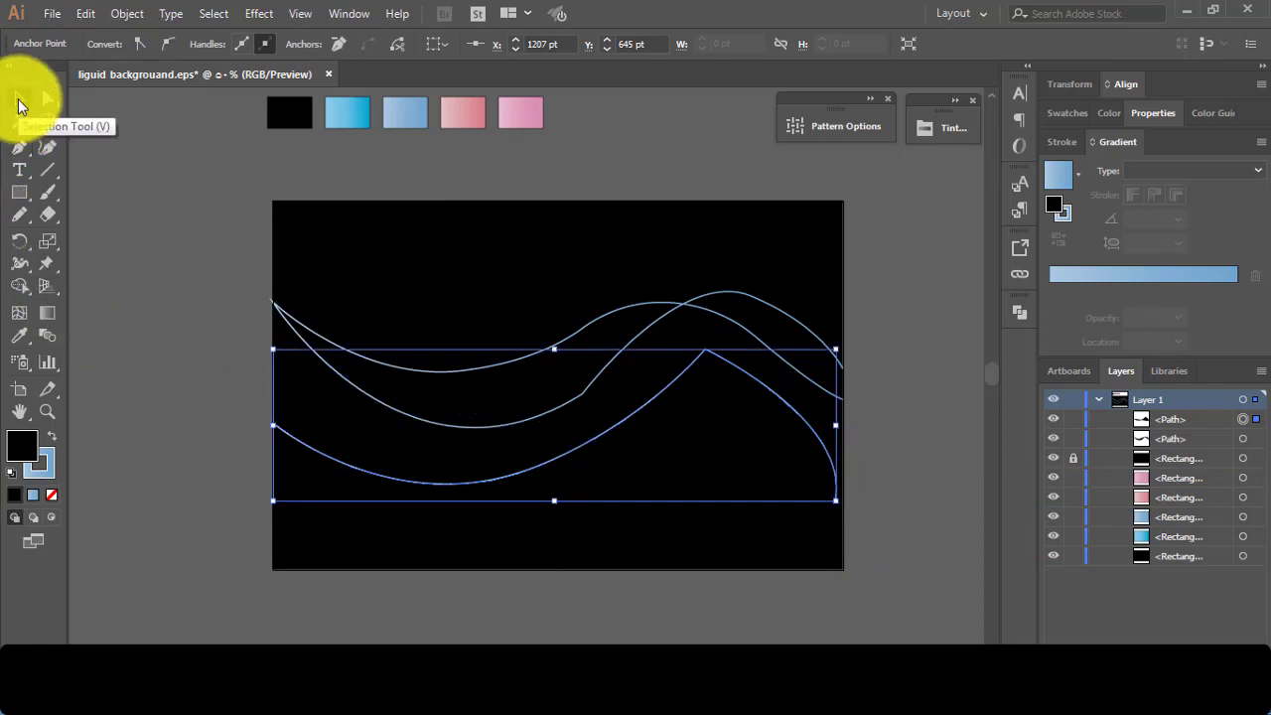
# Give the lower wave a pink gradient stroke instead of a fill, at 3 pt thickness
pyautogui.click(20, 335)
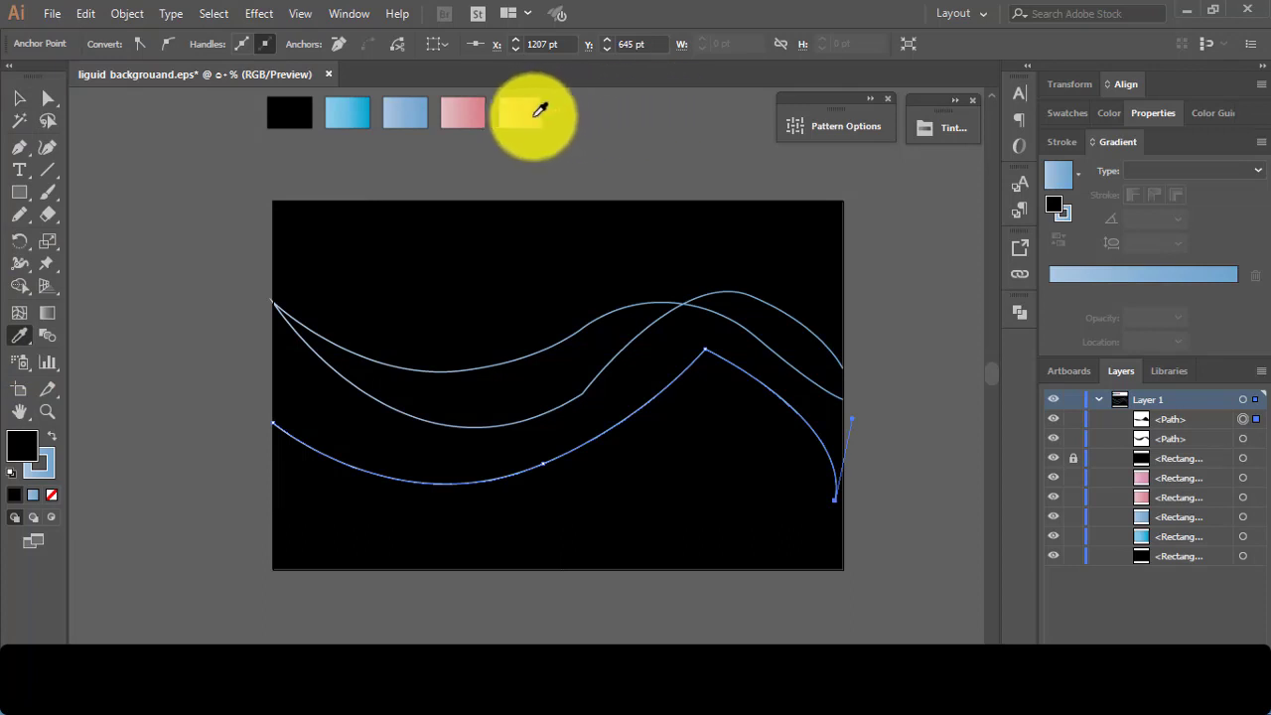
pyautogui.click(486, 112)
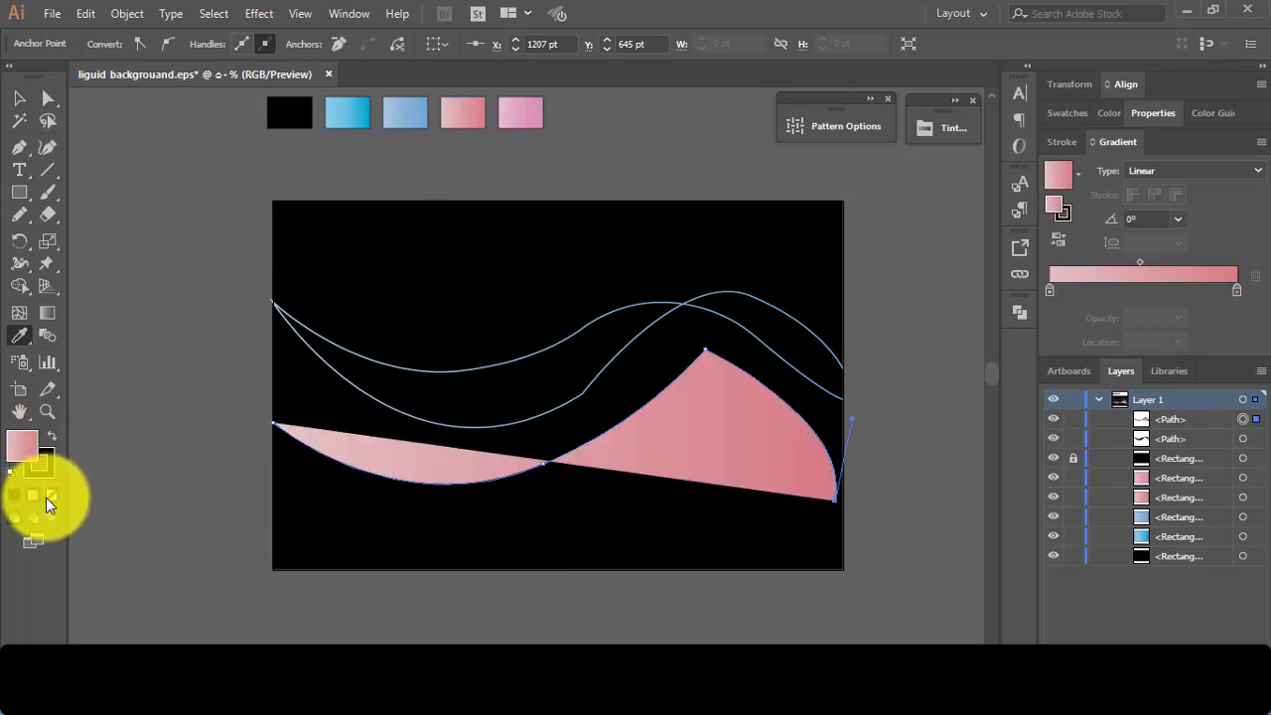
pyautogui.click(49, 433)
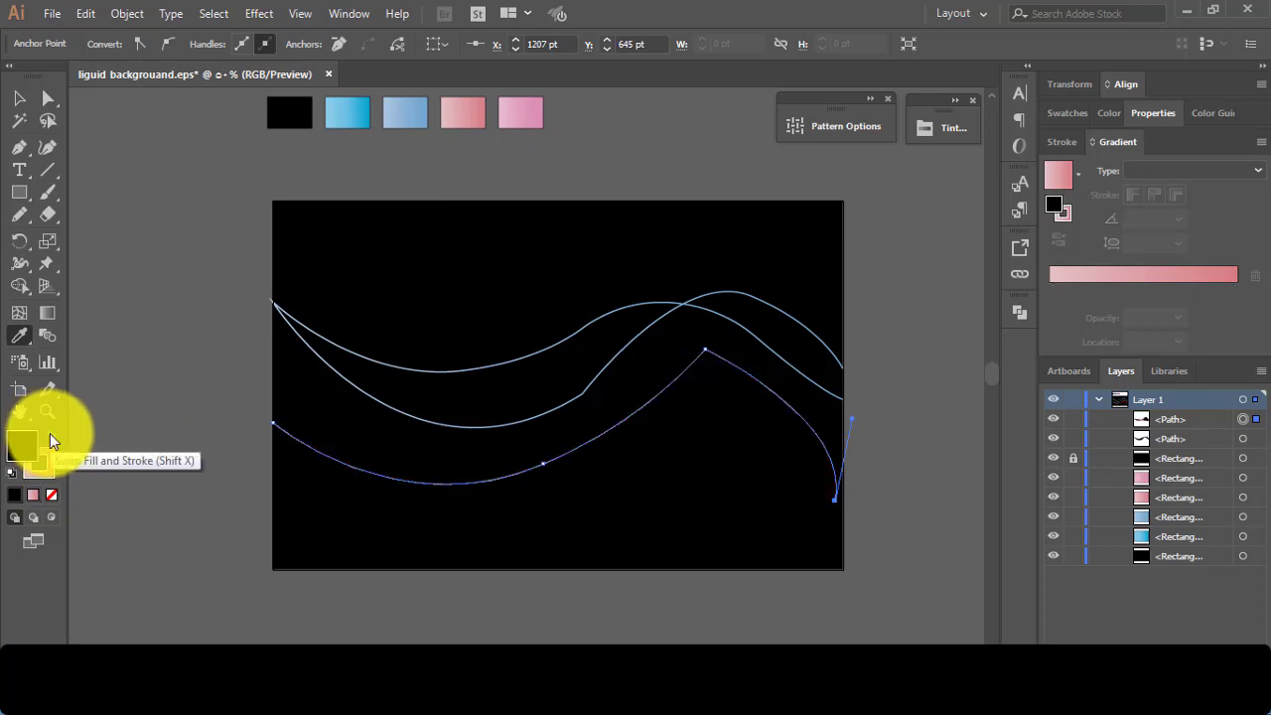
pyautogui.click(18, 98)
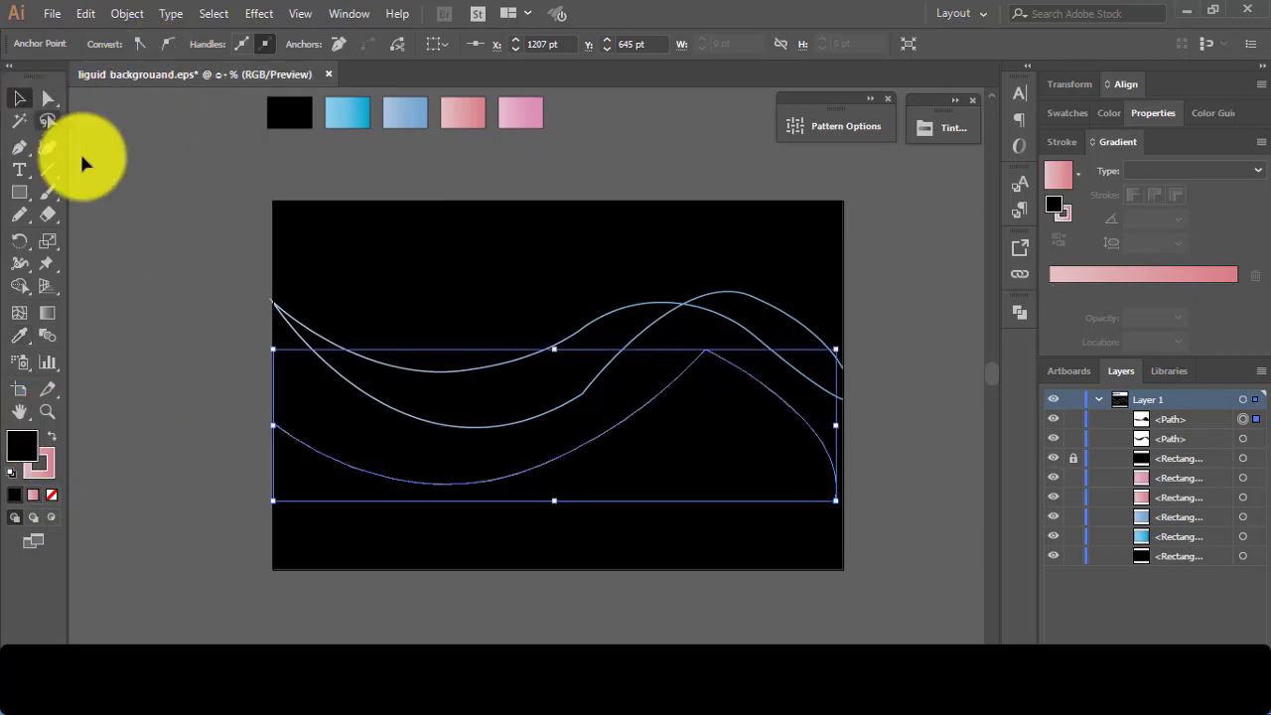
pyautogui.click(137, 236)
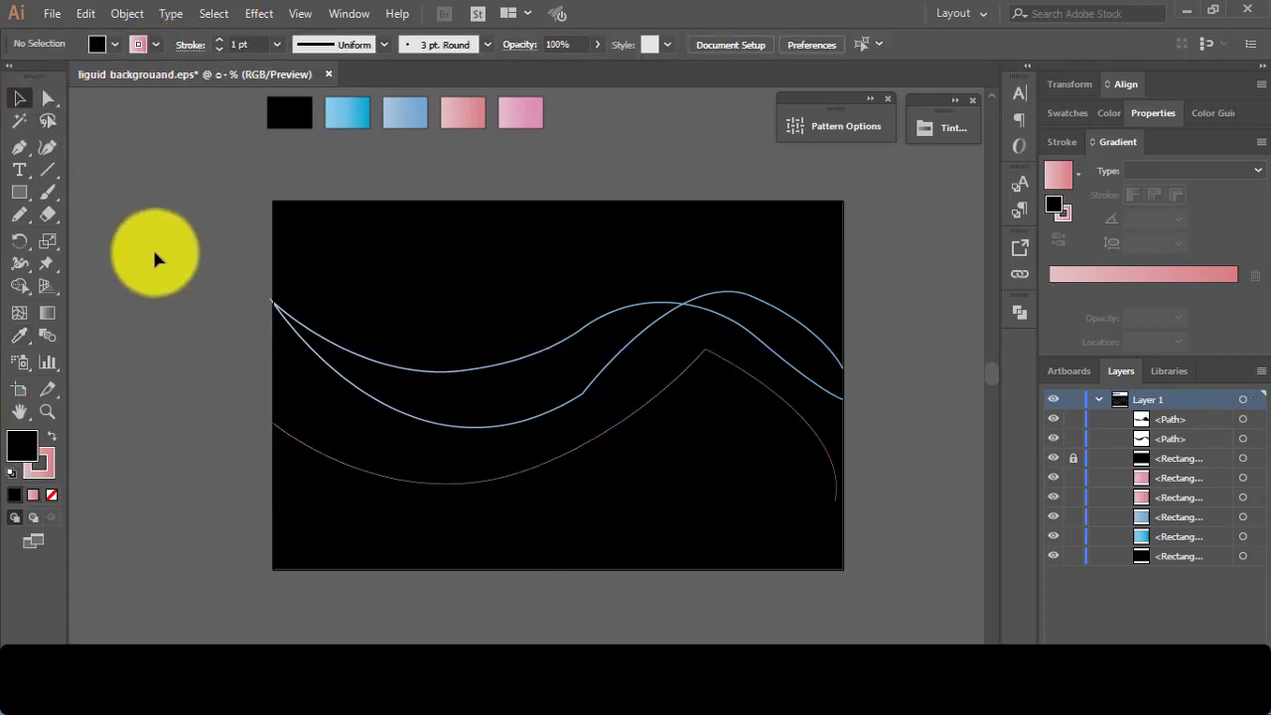
pyautogui.click(365, 474)
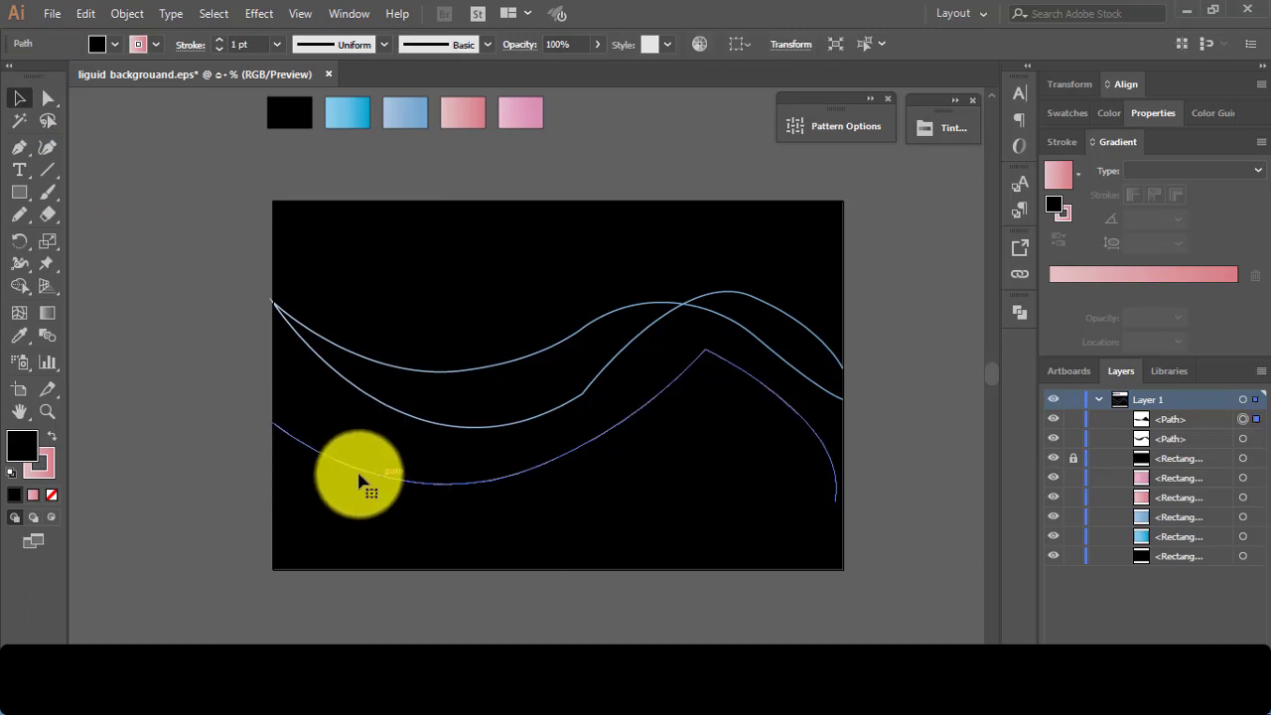
pyautogui.click(215, 38)
pyautogui.click(216, 38)
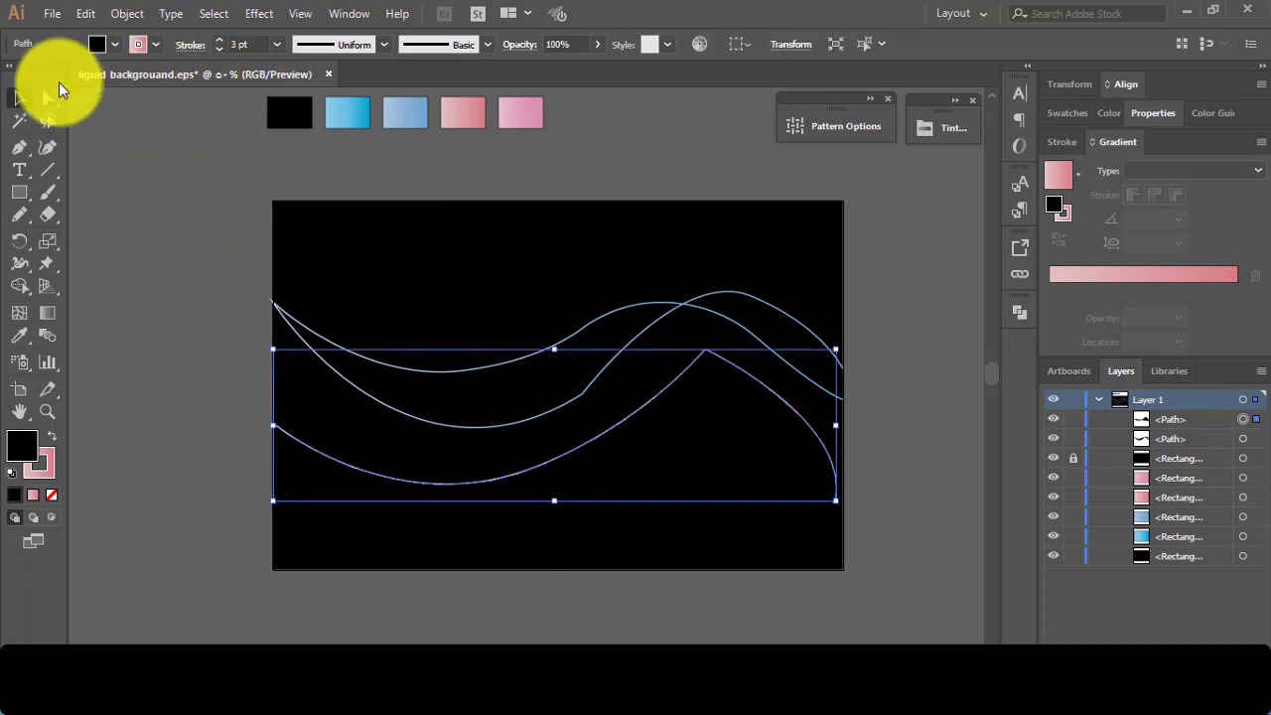
# Round the lower wave's sharp peak and stretch its ends to the artboard's left and right edges
pyautogui.click(50, 97)
pyautogui.keyDown('ctrl'); pyautogui.click(721, 429); pyautogui.keyUp('ctrl')
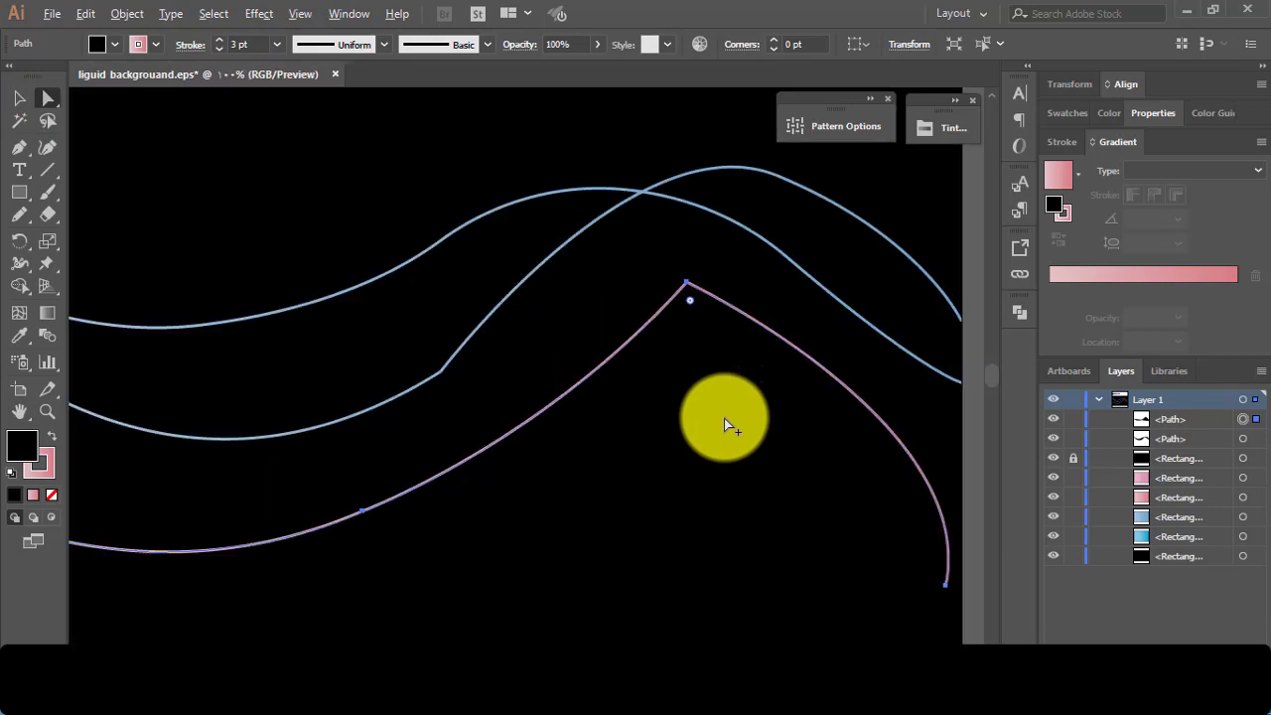
pyautogui.scroll(-1, 724, 418)
pyautogui.scroll(-1, 724, 418)
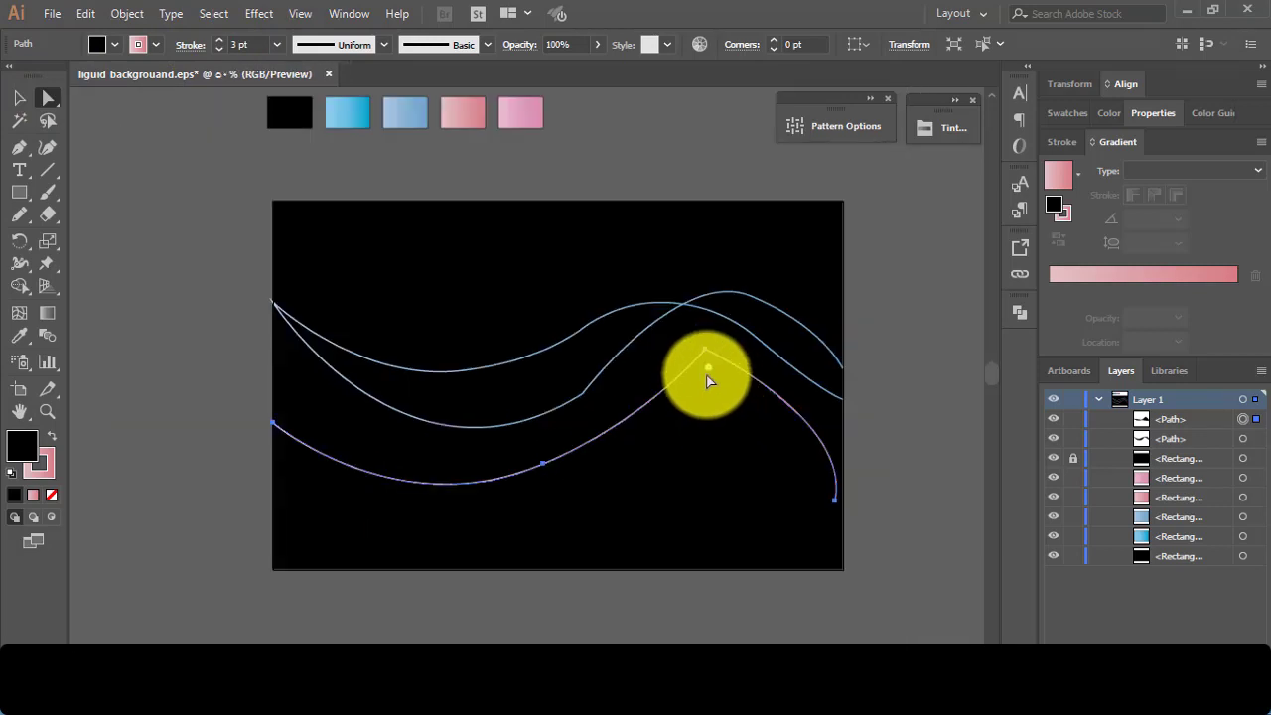
pyautogui.moveTo(708, 374); pyautogui.dragTo(721, 507)
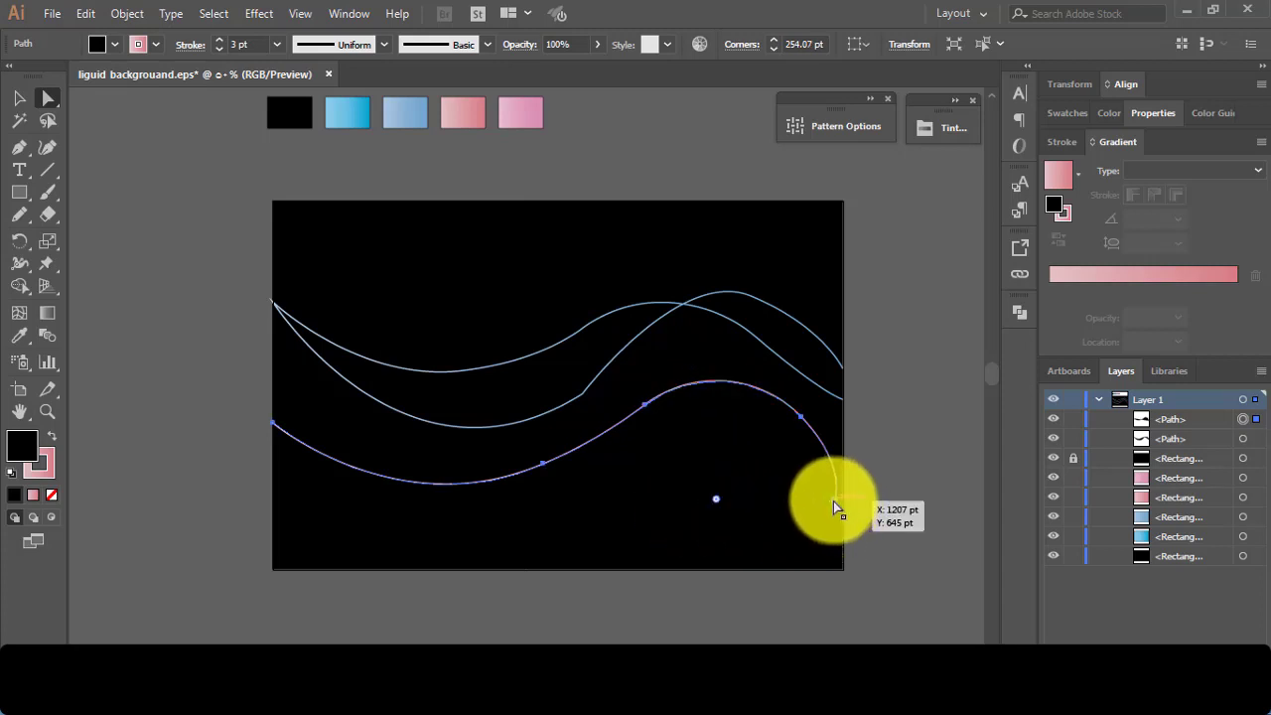
pyautogui.moveTo(833, 501); pyautogui.dragTo(840, 499)
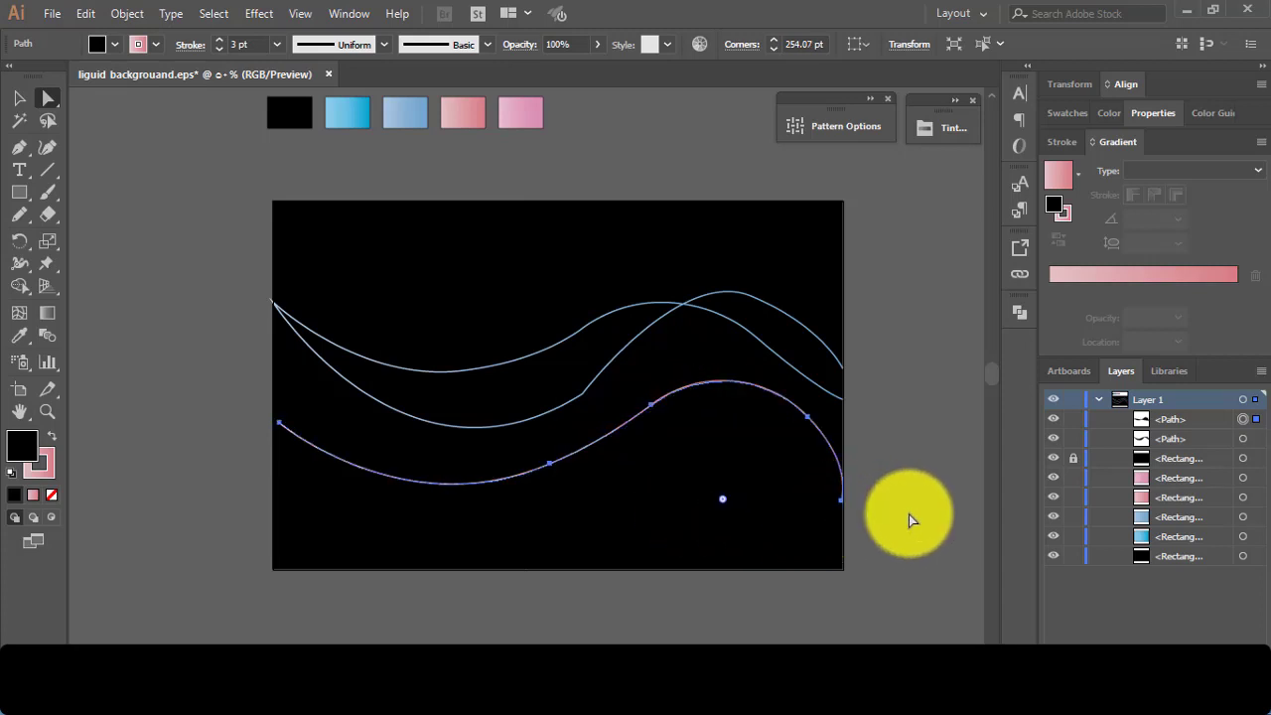
pyautogui.click(909, 514)
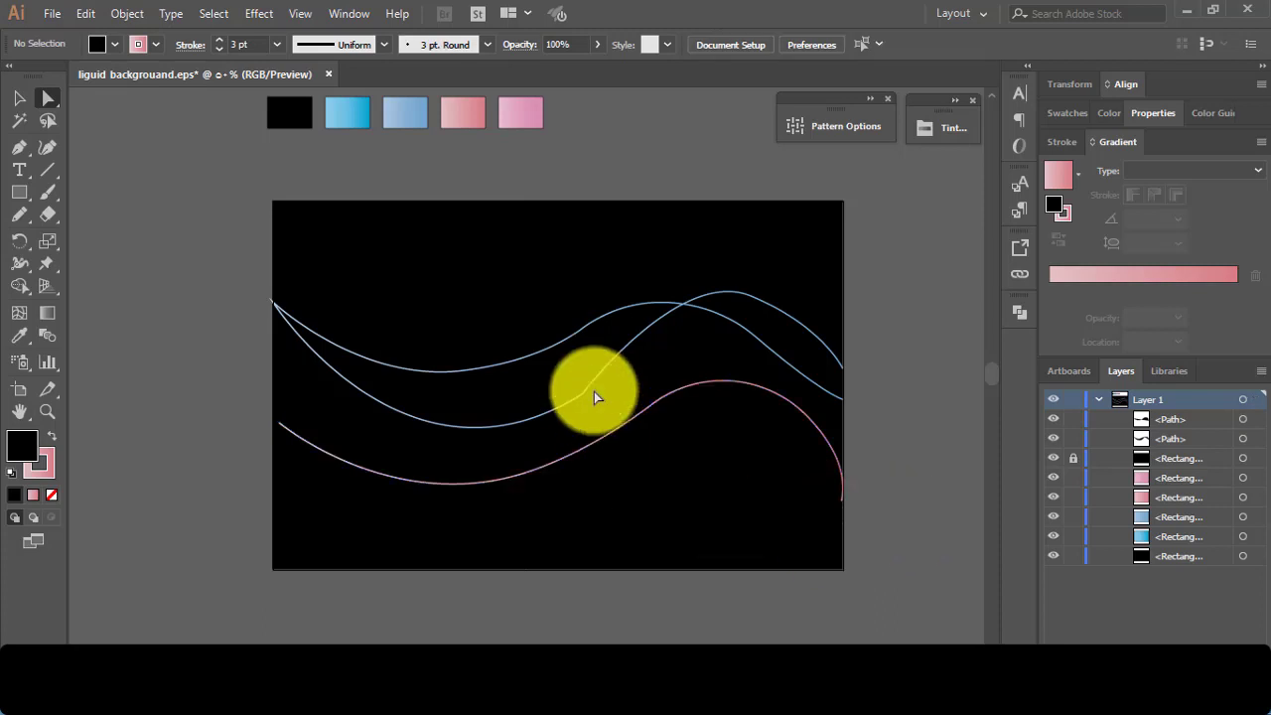
pyautogui.click(298, 442)
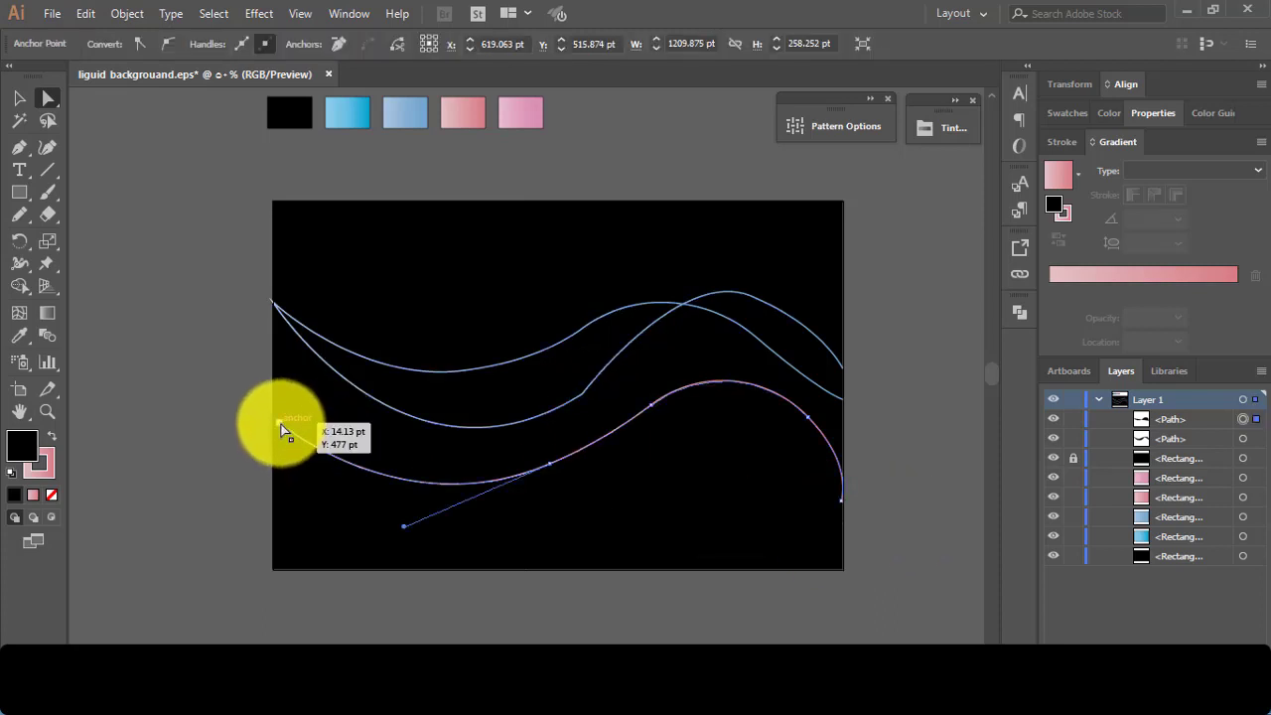
pyautogui.moveTo(276, 429); pyautogui.dragTo(273, 422)
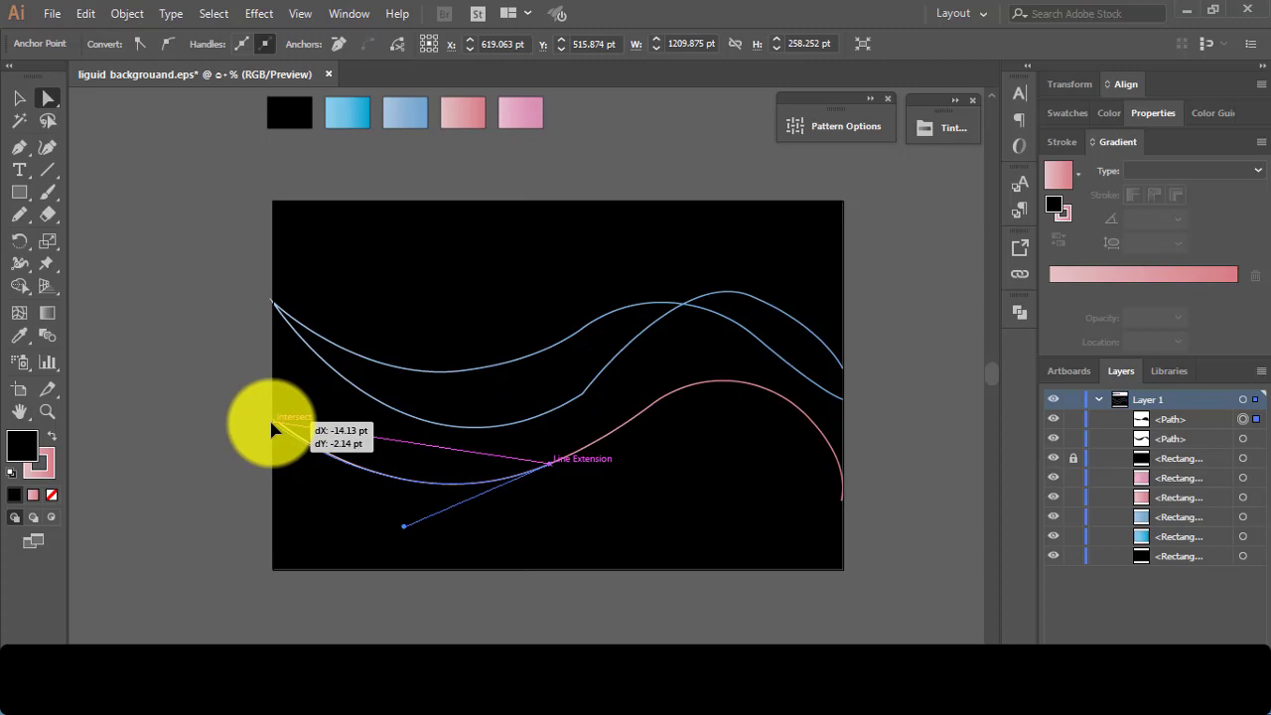
# Round the sharp corner of the middle blue curve with its live-corner widget
pyautogui.click(588, 397)
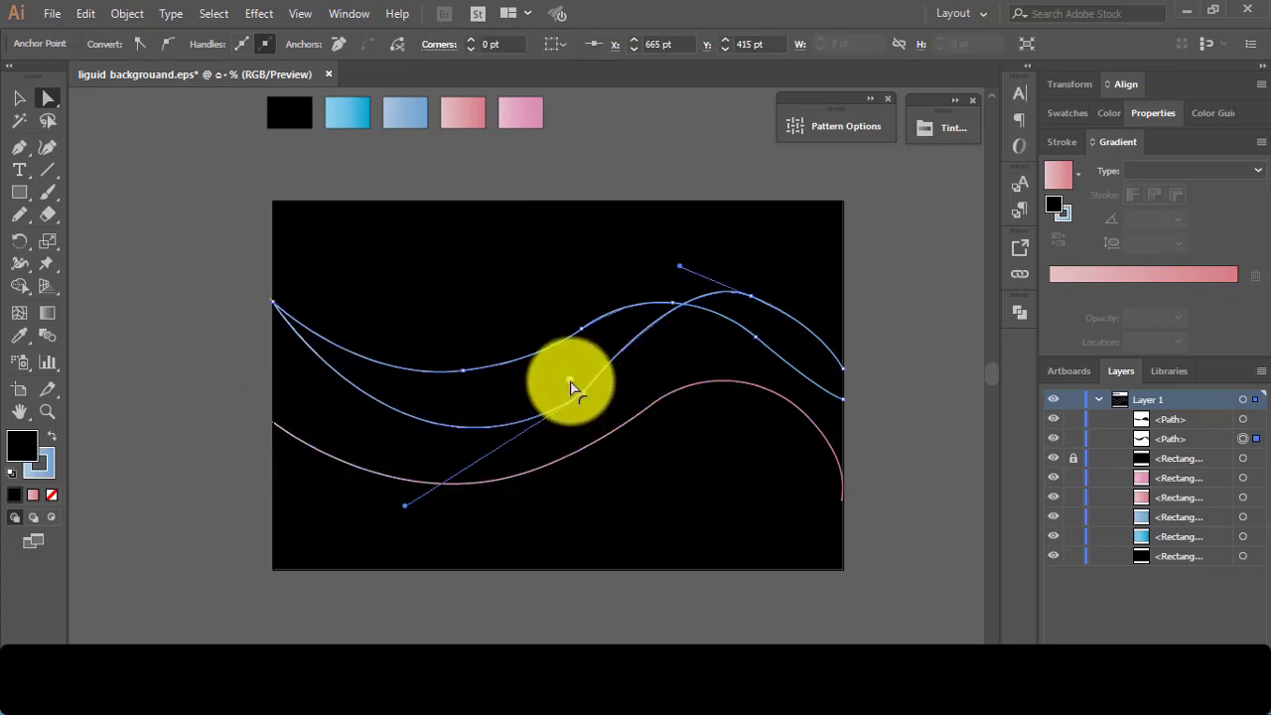
pyautogui.moveTo(572, 386); pyautogui.dragTo(535, 308)
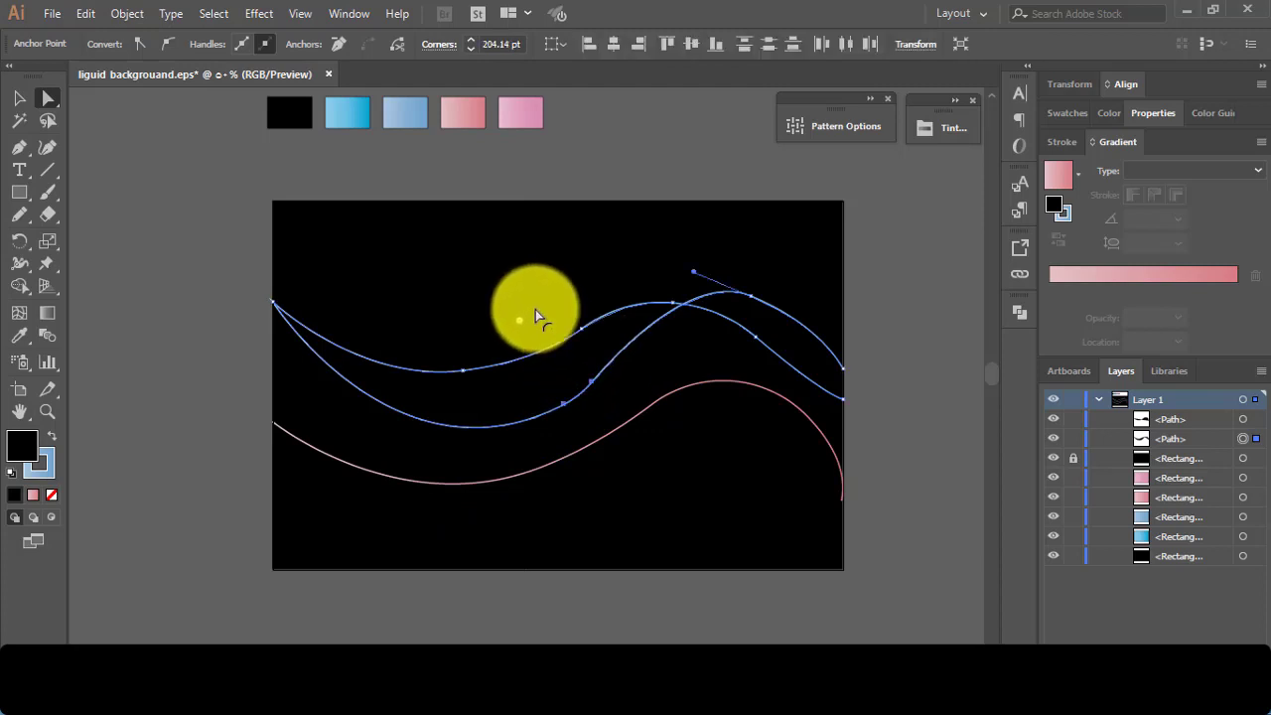
pyautogui.click(19, 97)
pyautogui.click(165, 384)
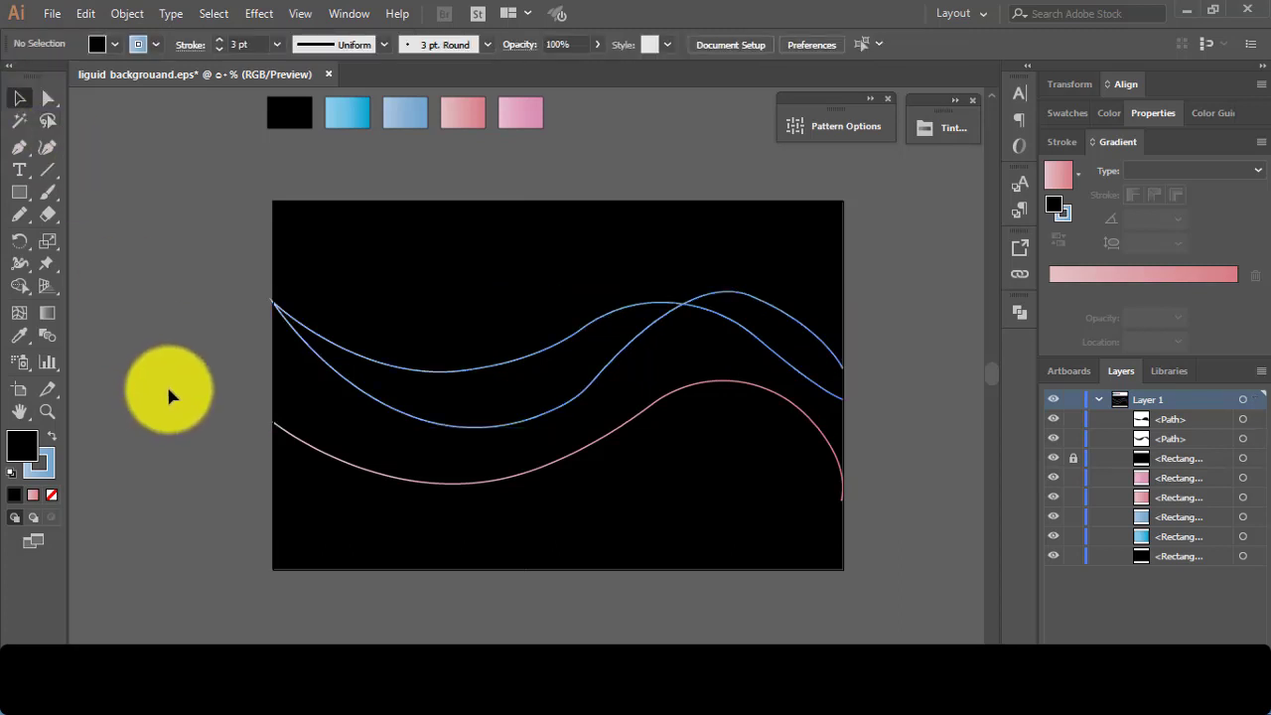
# Blend the band's two curves and the pink wave using 55 specified steps
pyautogui.moveTo(238, 270); pyautogui.dragTo(343, 462)
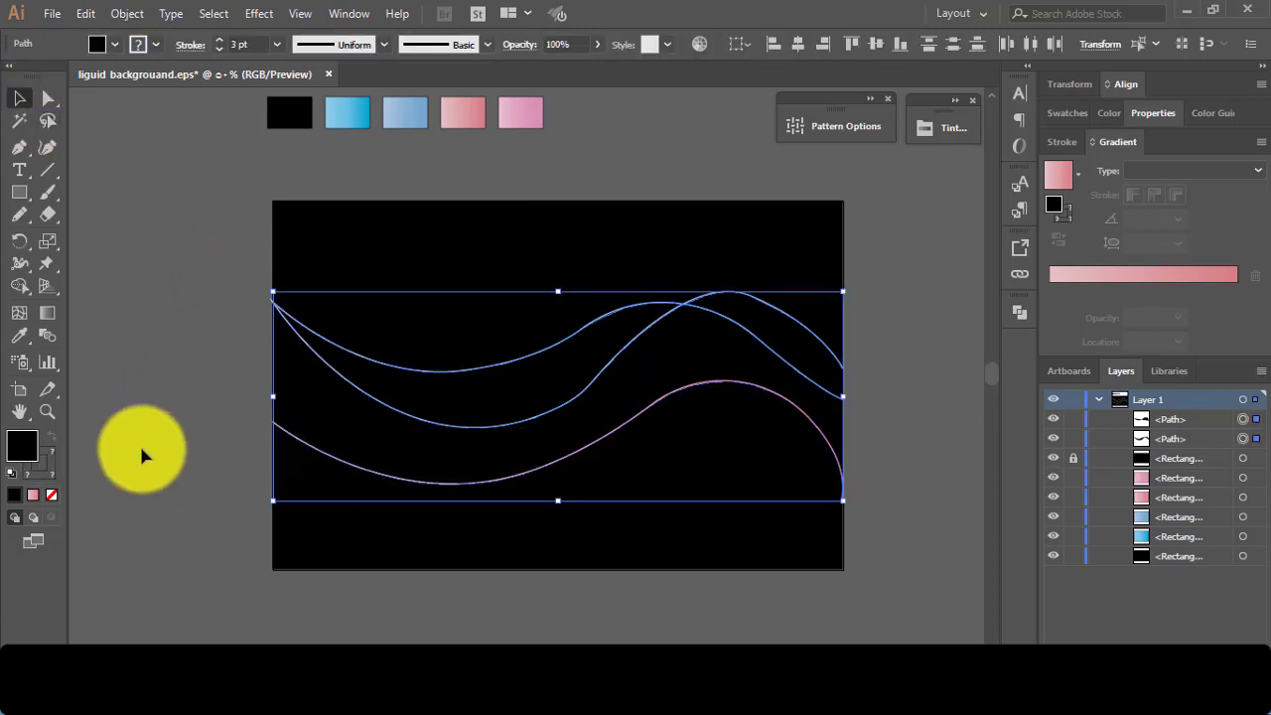
pyautogui.click(118, 13)
pyautogui.moveTo(198, 480)
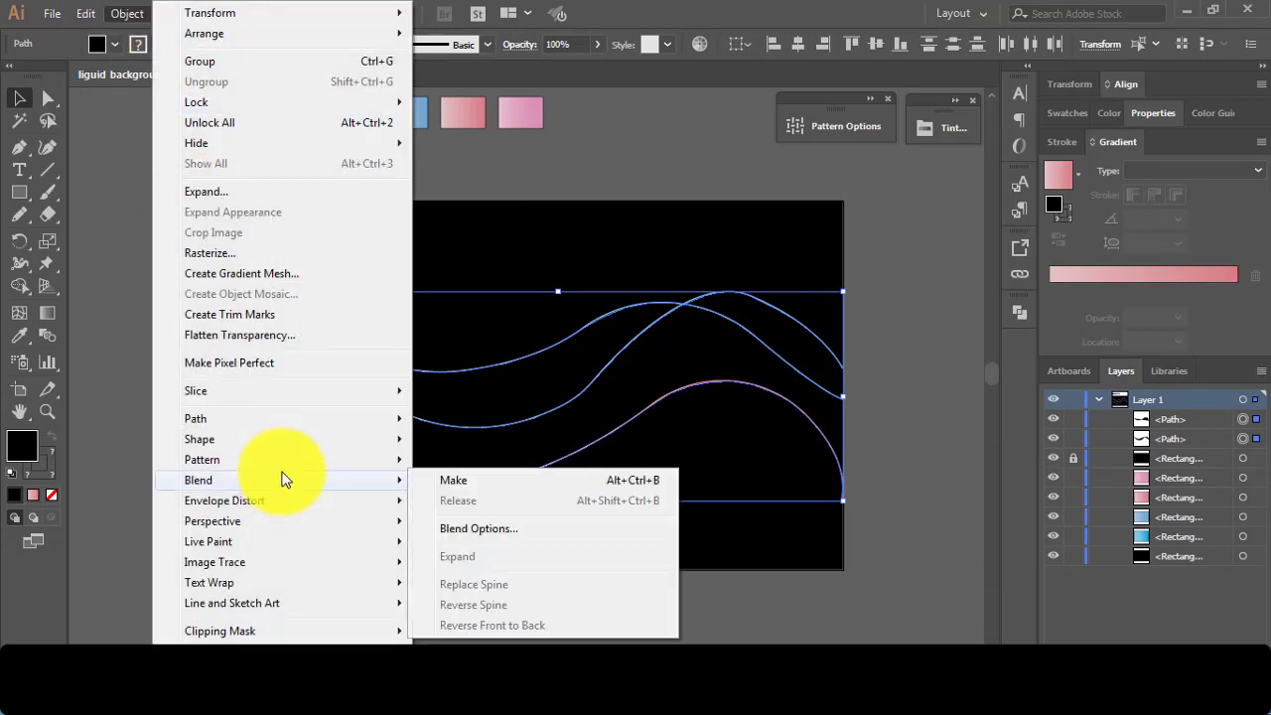
pyautogui.click(543, 528)
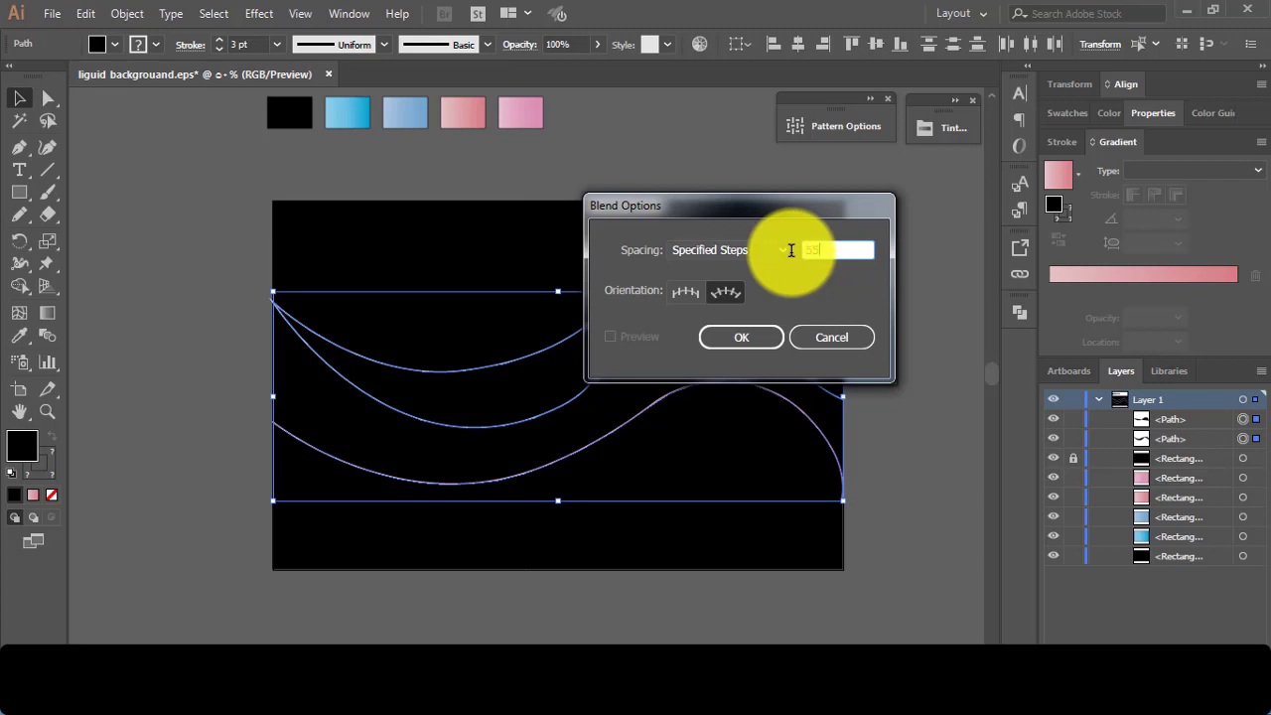
pyautogui.click(760, 338)
pyautogui.hotkey('ctrl', 'shift', 'b')
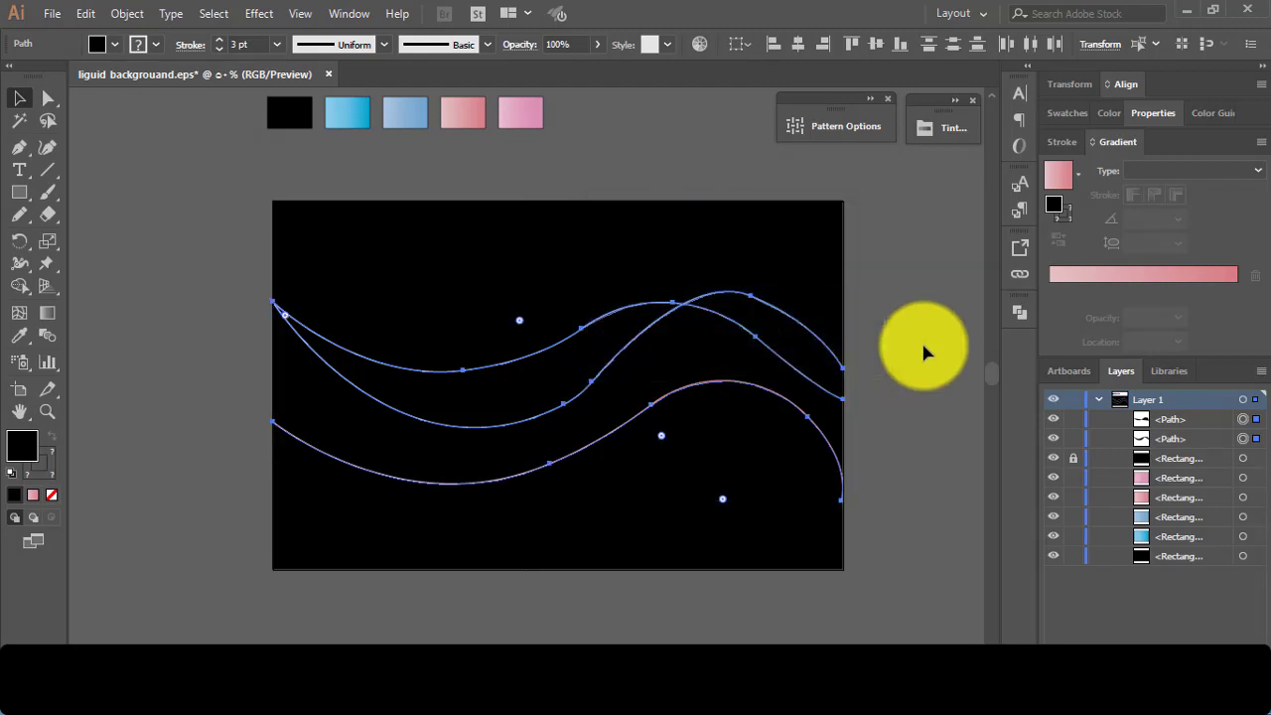
pyautogui.hotkey('ctrl', 'alt', 'b')
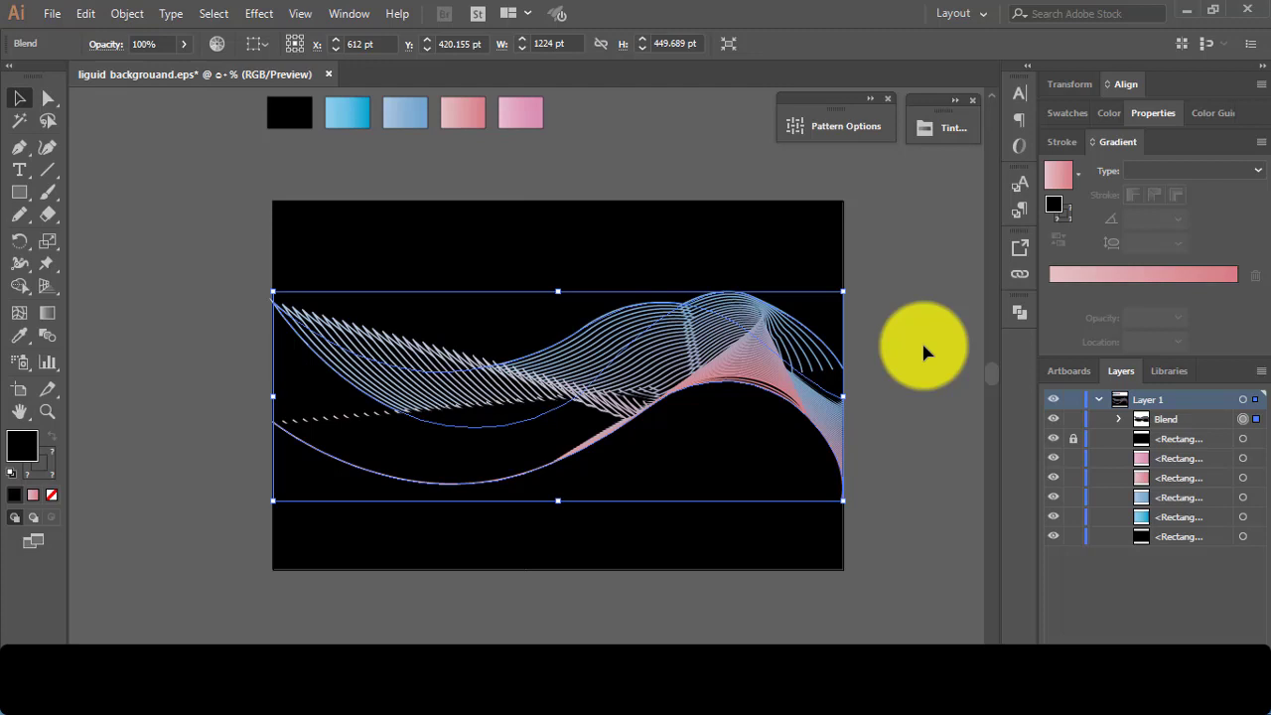
pyautogui.click(163, 236)
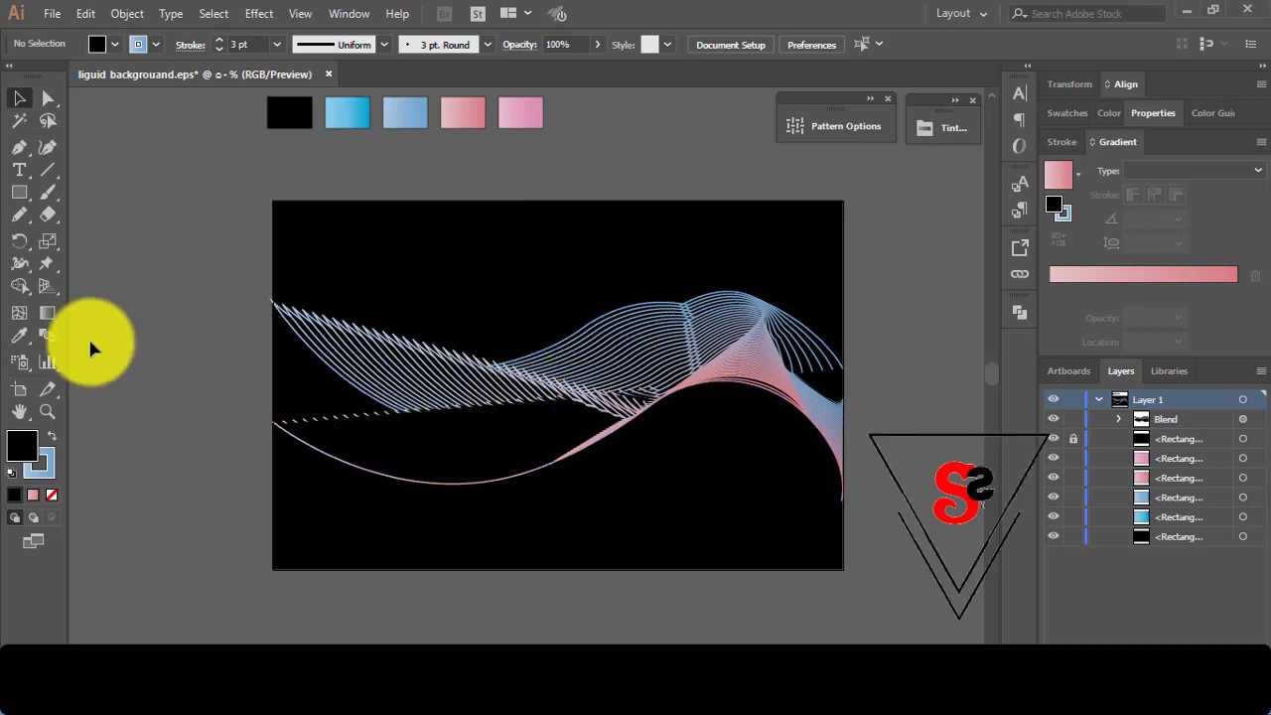
# Release the wave blend and re-blend the three lines with Specified Steps set to 100
pyautogui.hotkey('ctrl', 'alt', 'shift', 'b')
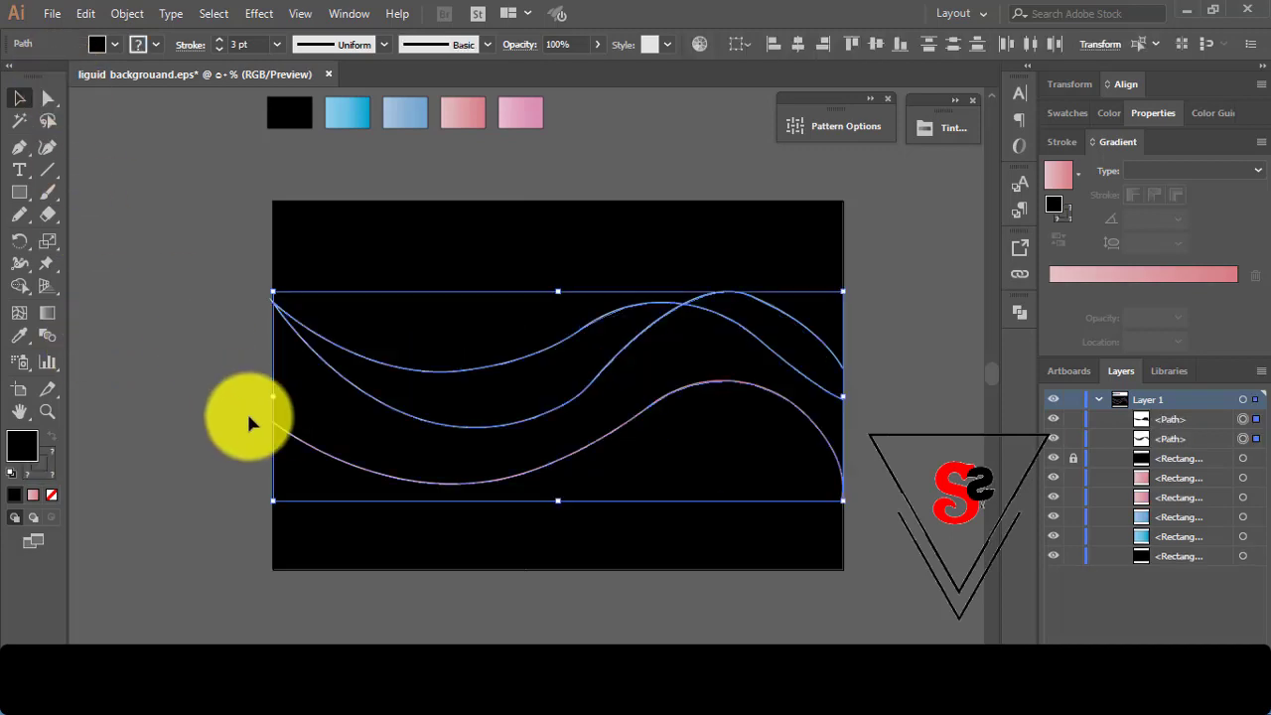
pyautogui.click(125, 13)
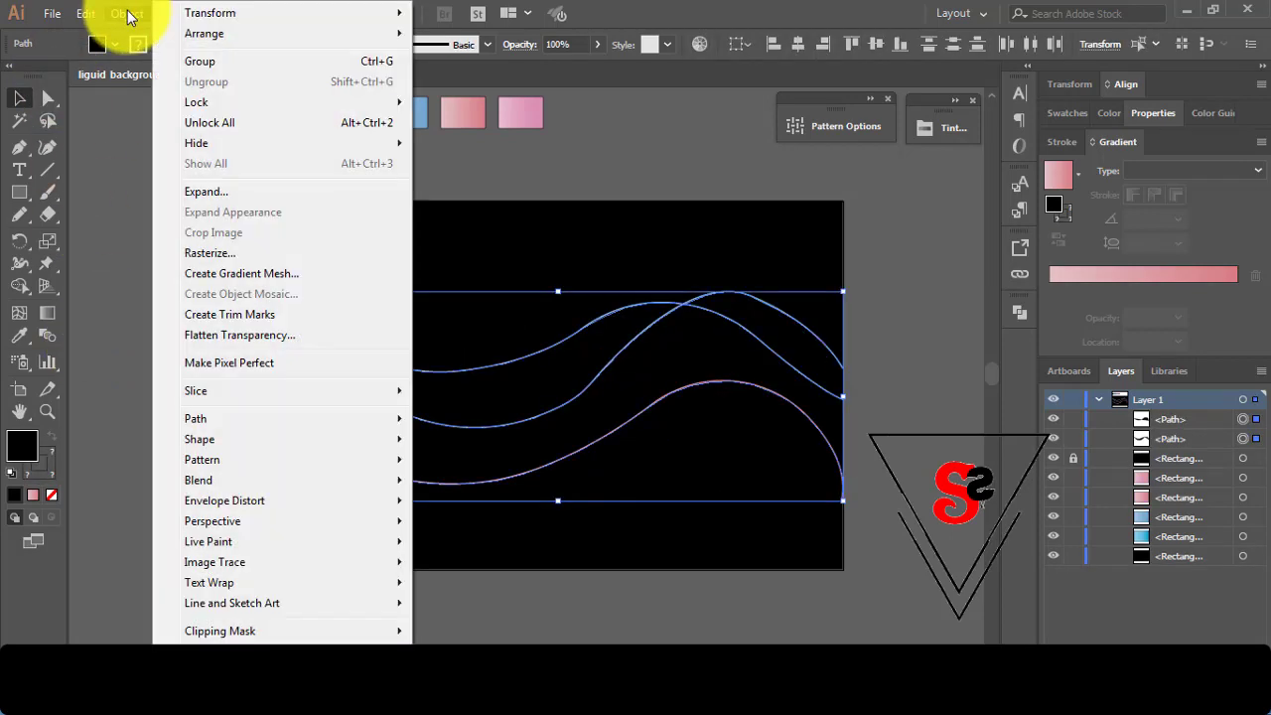
pyautogui.moveTo(199, 480)
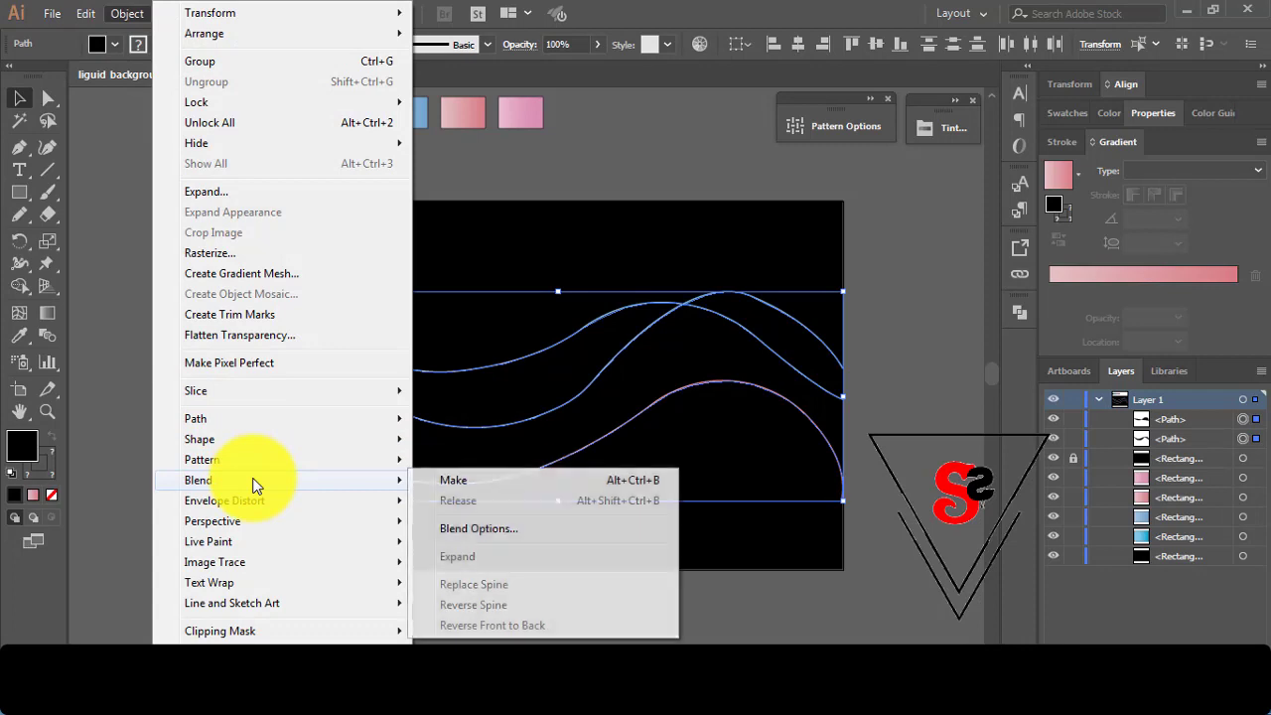
pyautogui.click(509, 527)
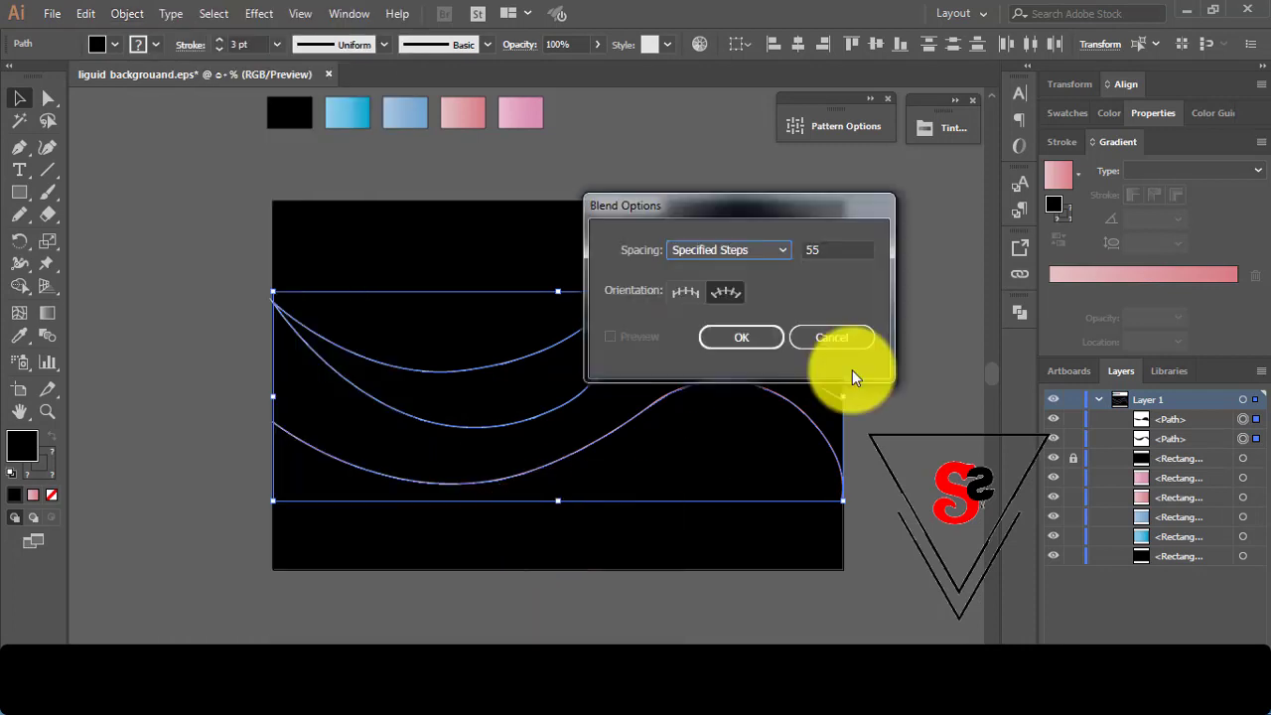
pyautogui.doubleClick(844, 255)
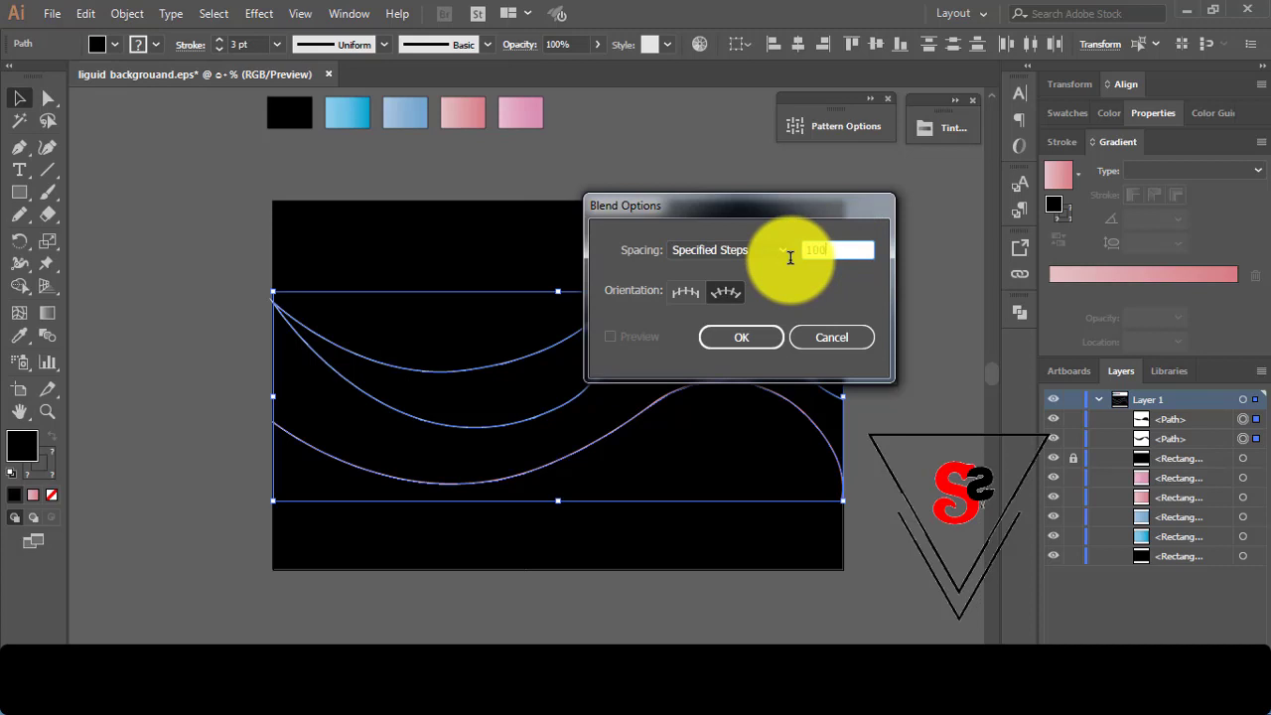
pyautogui.write('100')
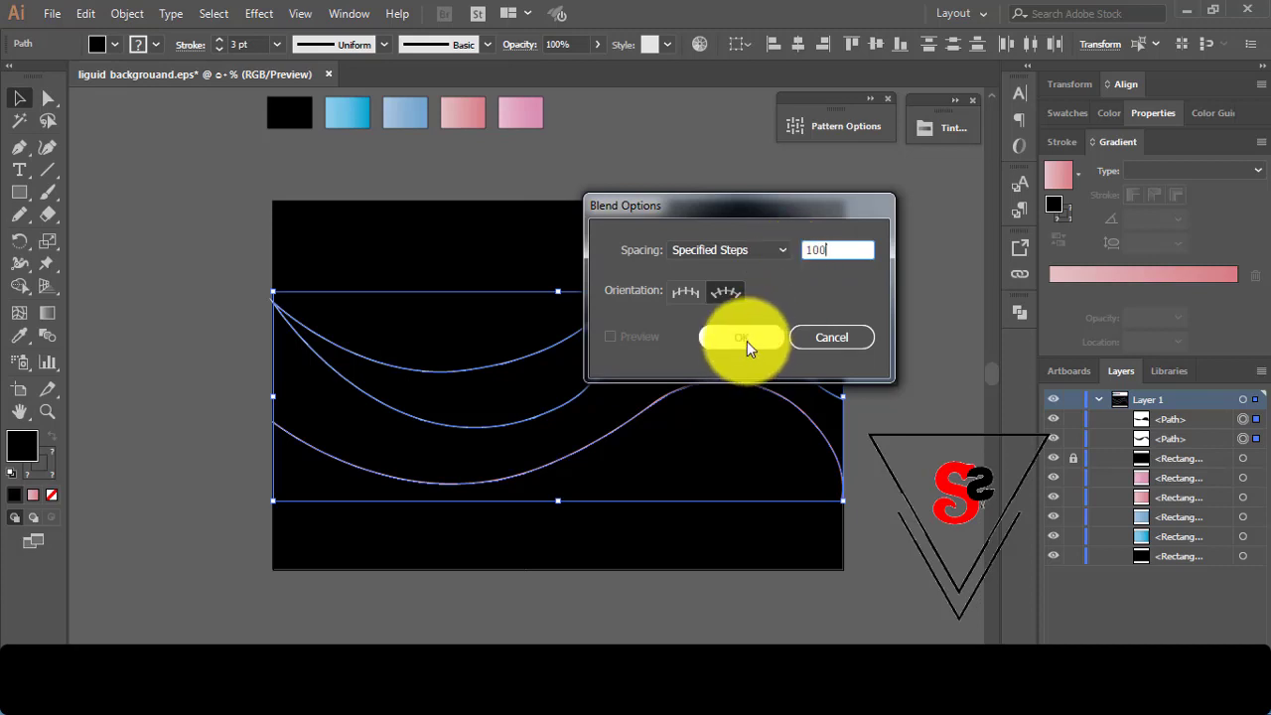
pyautogui.click(742, 338)
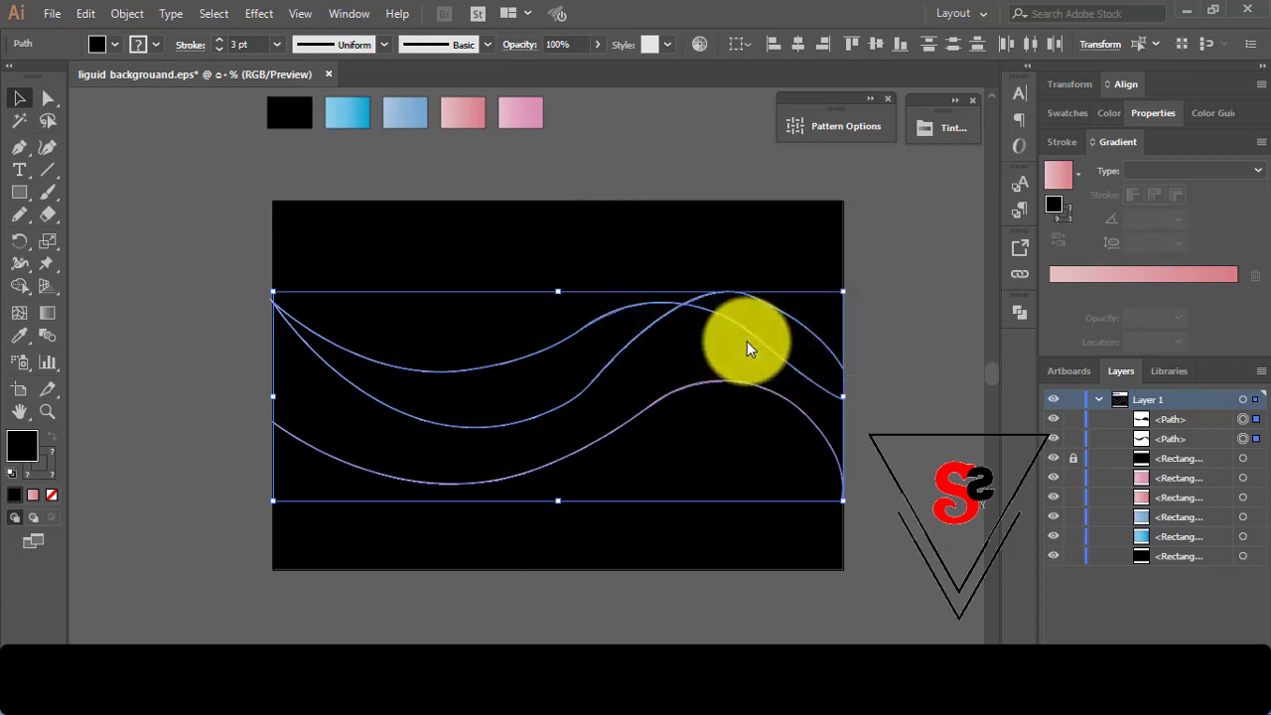
pyautogui.hotkey('ctrl', 'shift', 'b')
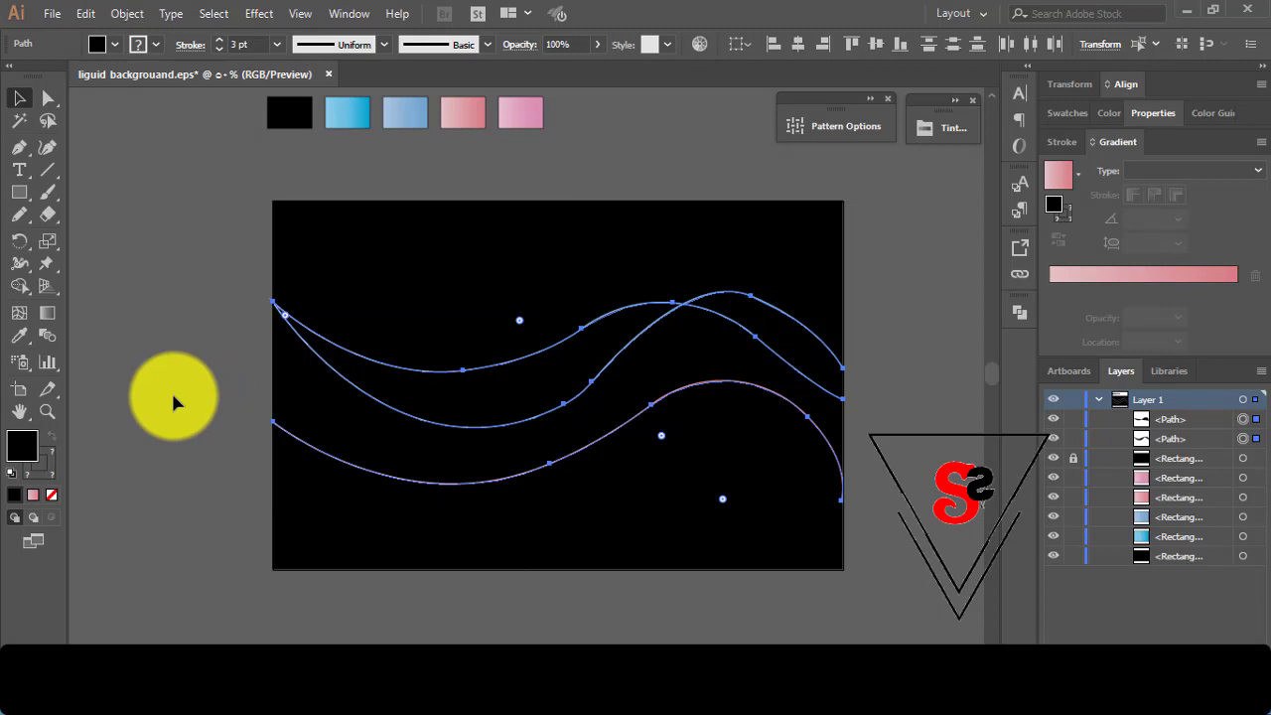
pyautogui.hotkey('ctrl', 'alt', 'b')
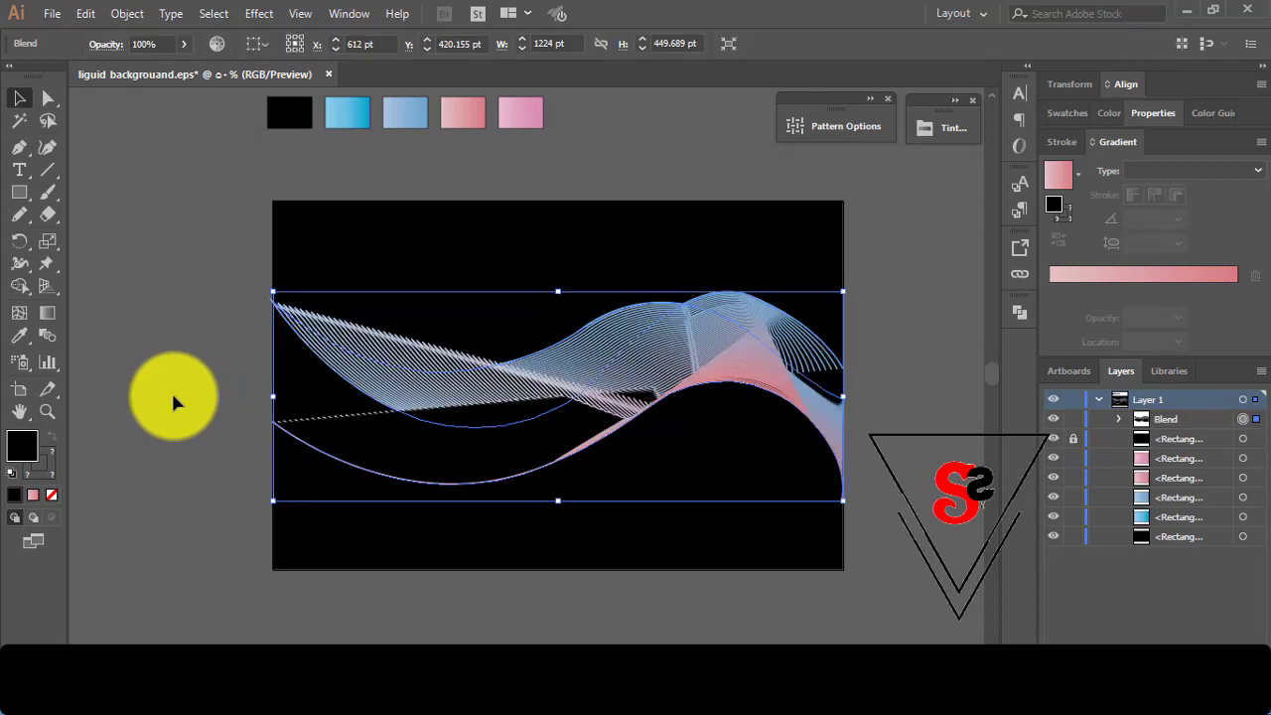
pyautogui.click(176, 265)
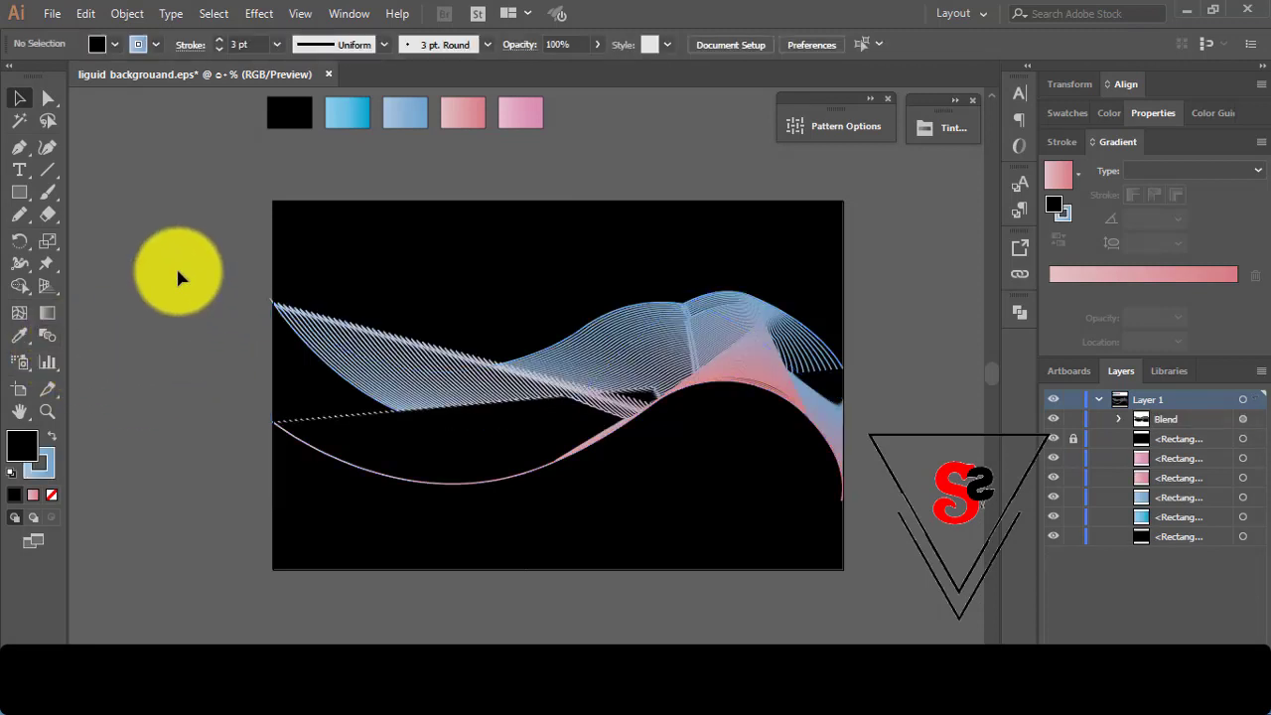
# Select the 100-step wave blend, try moving it, then delete it
pyautogui.click(557, 469)
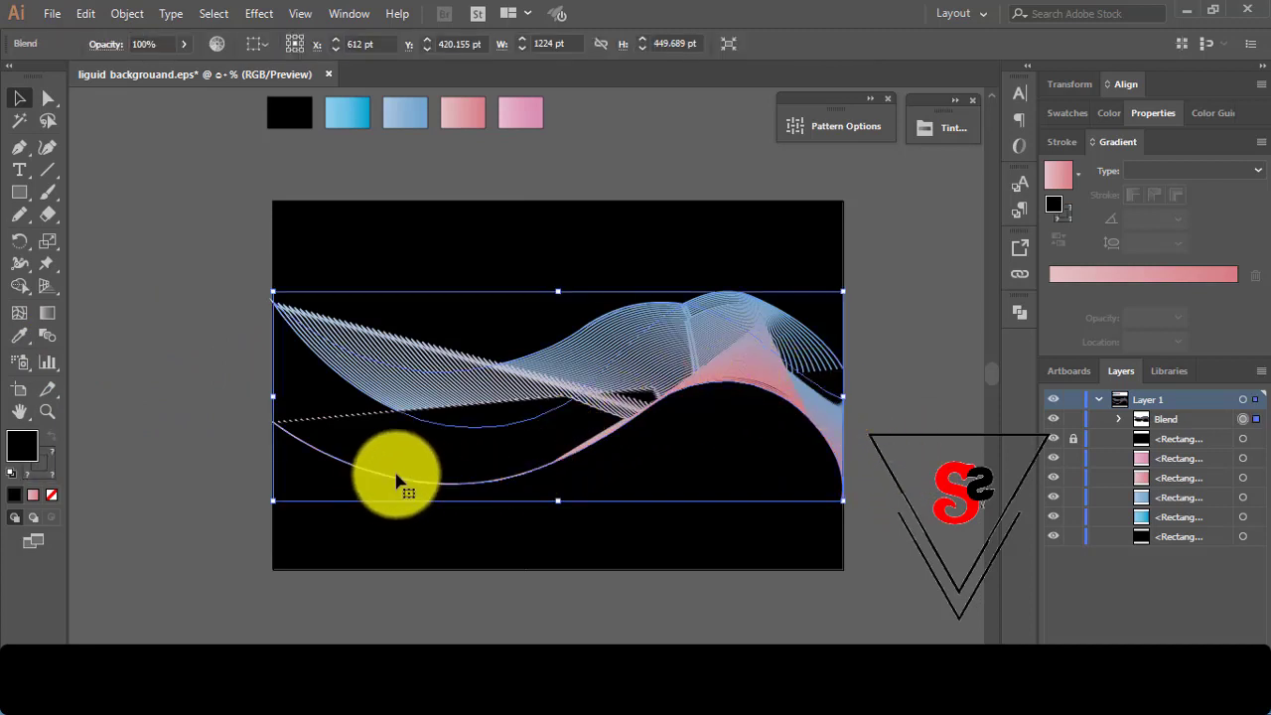
pyautogui.moveTo(396, 480)
pyautogui.mouseDown()
pyautogui.moveTo(397, 444)
pyautogui.moveTo(438, 551)
pyautogui.mouseUp()
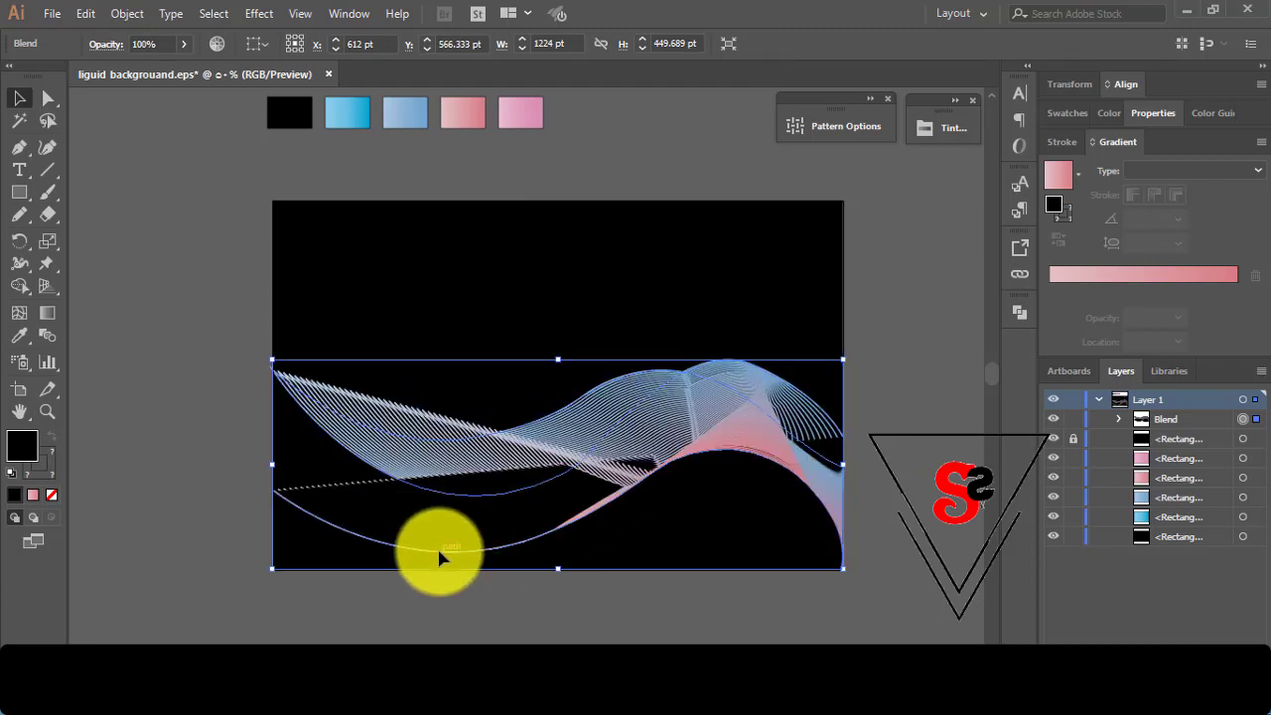
pyautogui.click(169, 367)
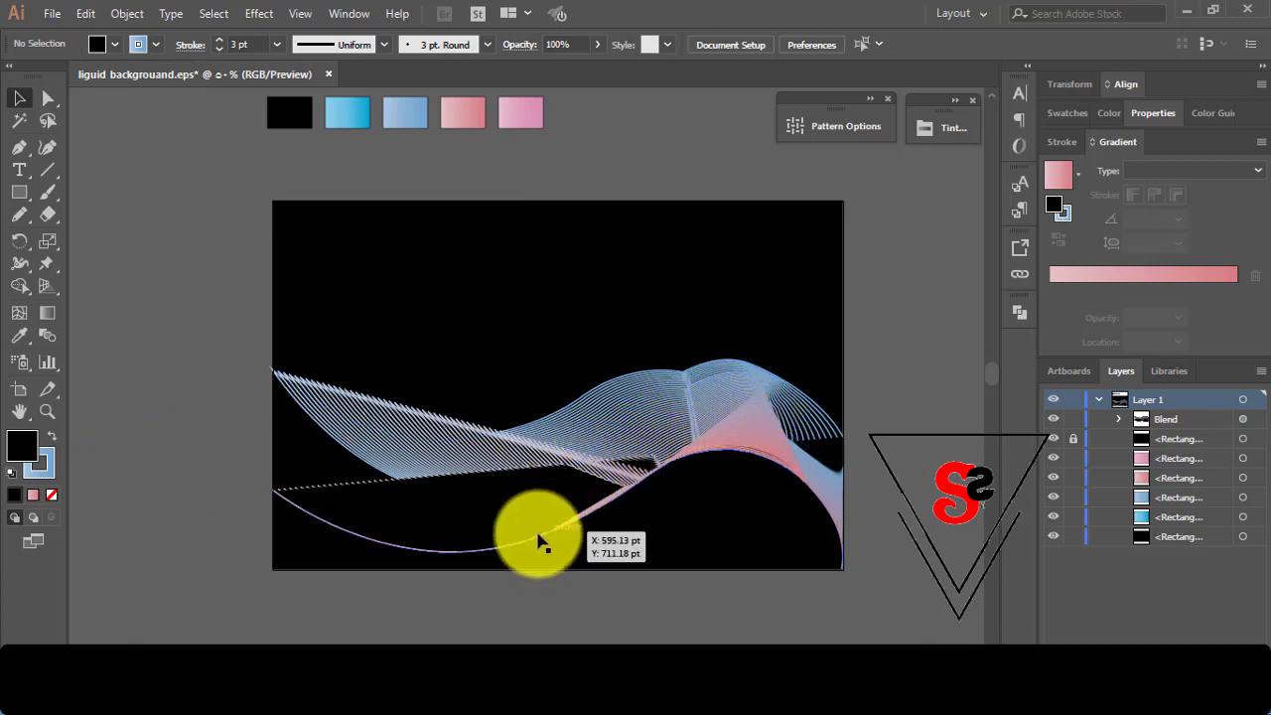
pyautogui.click(712, 453)
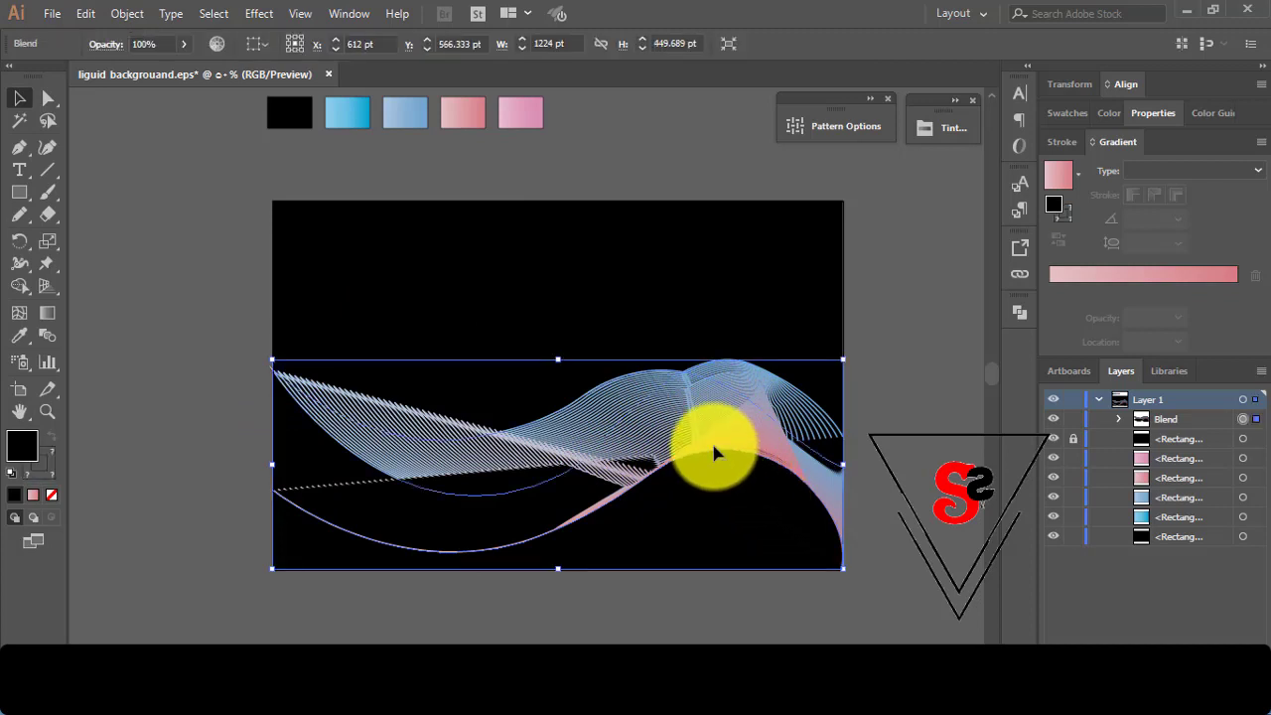
pyautogui.hotkey('ctrl', 'shift', 'b')
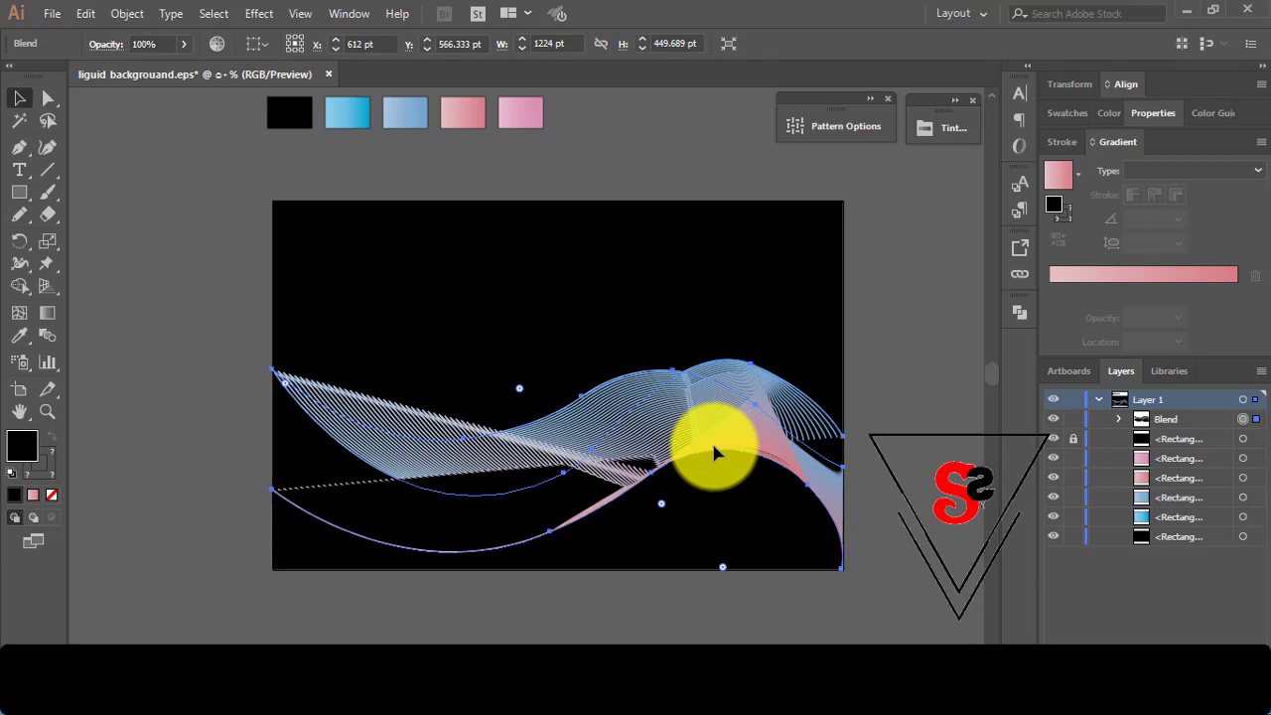
pyautogui.hotkey('ctrl', 'z')
pyautogui.hotkey('ctrl', 'shift', 'b')
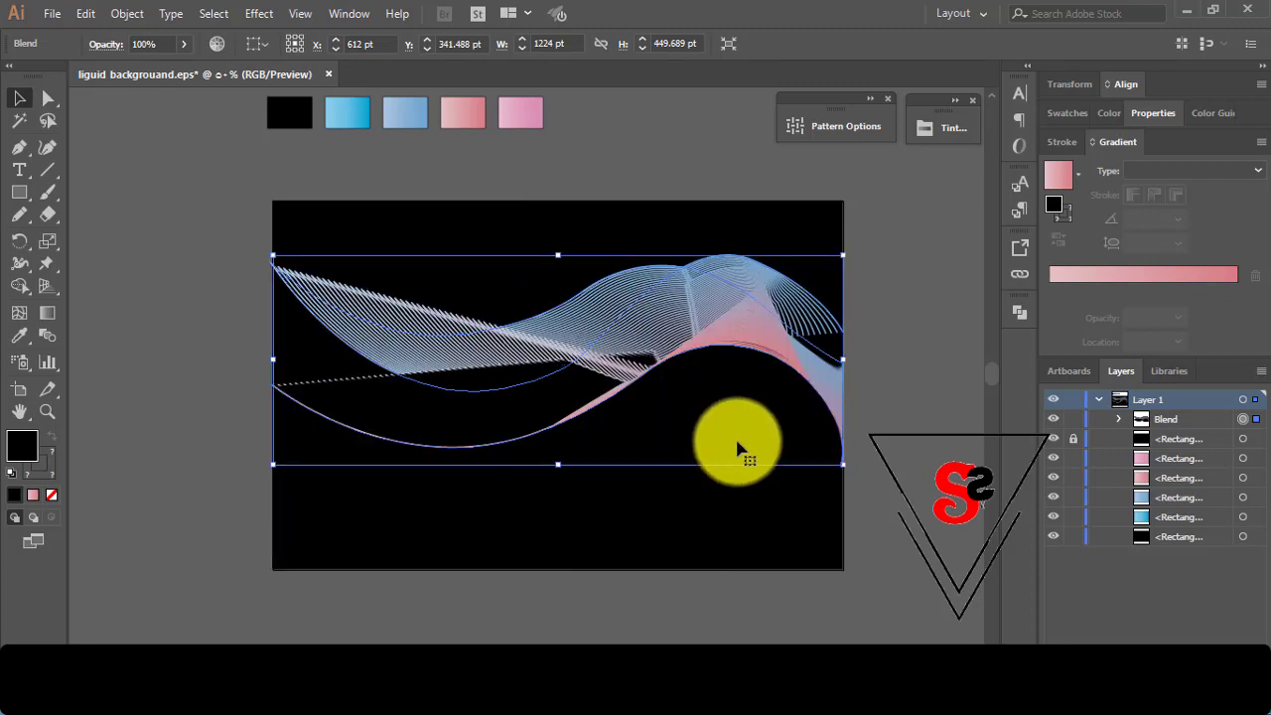
pyautogui.press('Delete')
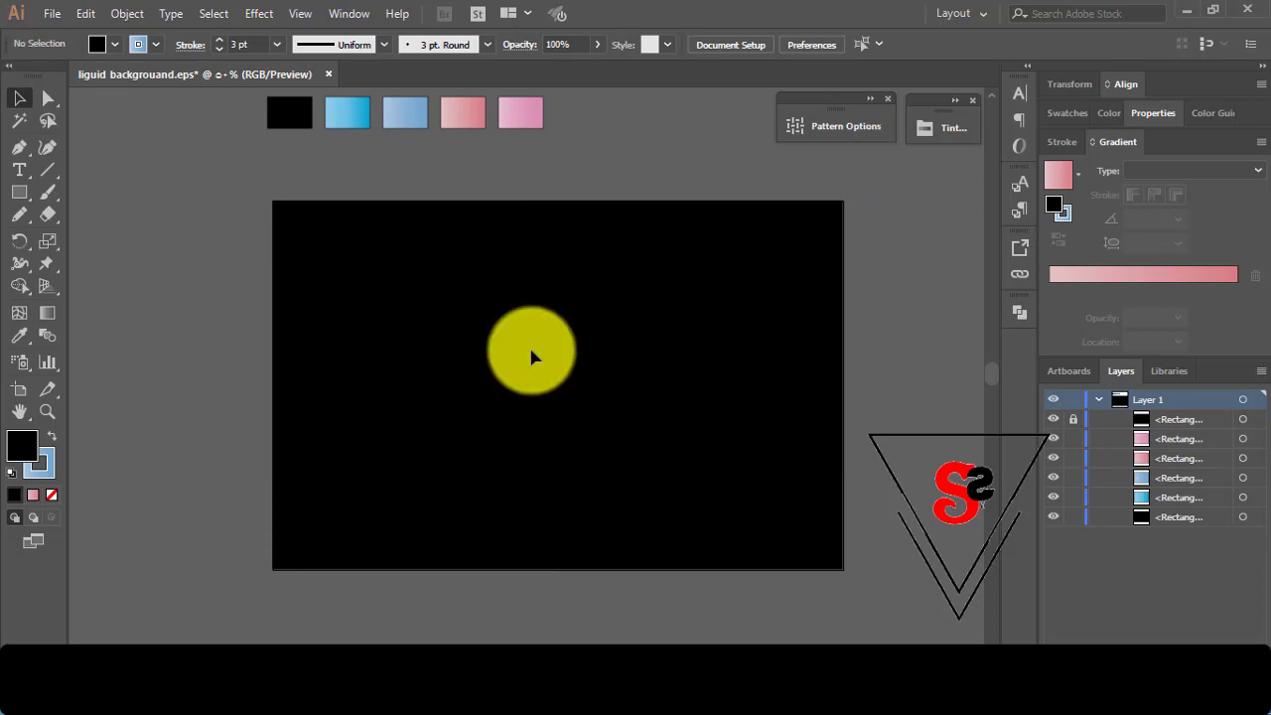
# Draw three Pencil wave lines spanning the artboard from its left edge to its right edge
pyautogui.click(24, 220)
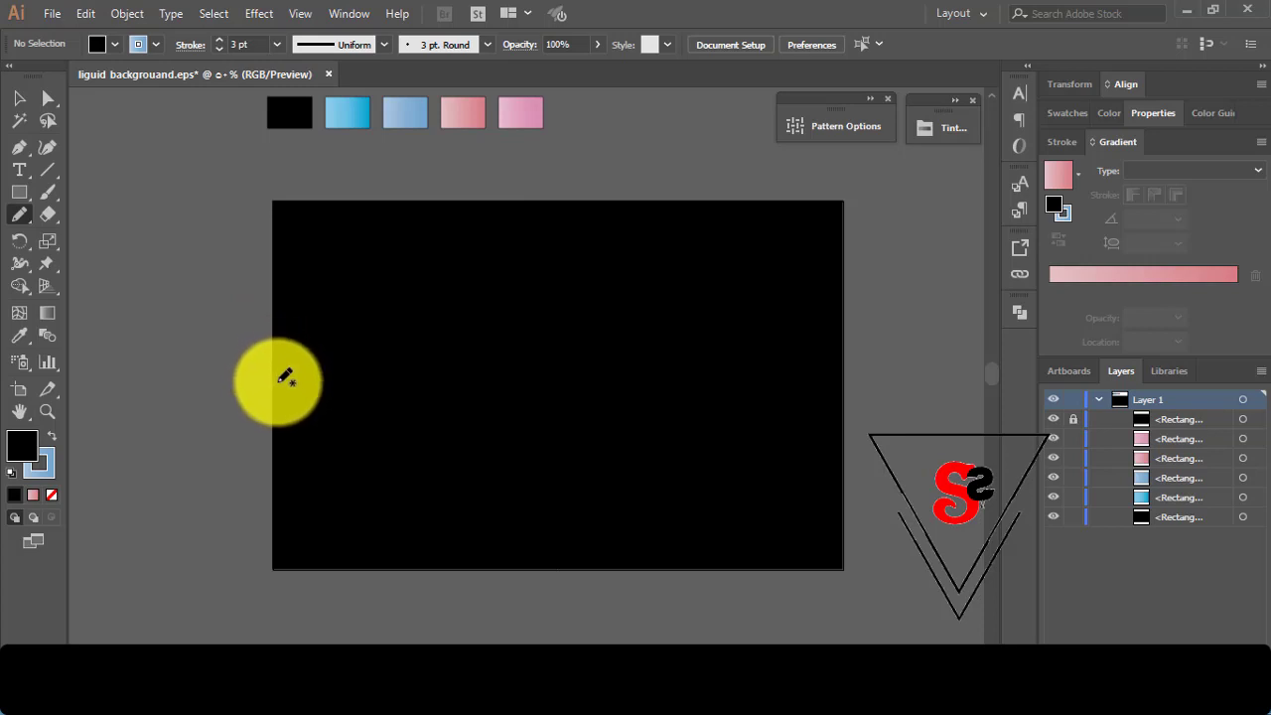
pyautogui.moveTo(277, 378)
pyautogui.mouseDown()
pyautogui.moveTo(499, 328)
pyautogui.moveTo(840, 335)
pyautogui.mouseUp()
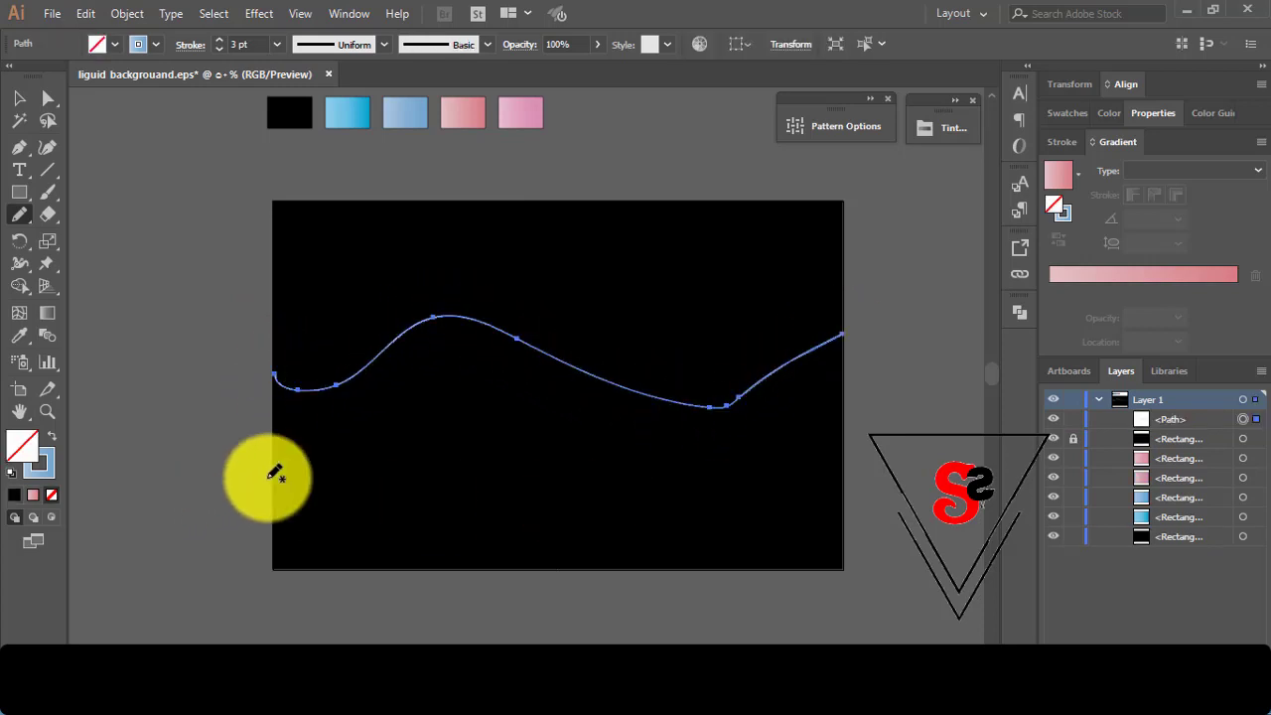
pyautogui.moveTo(275, 468)
pyautogui.mouseDown()
pyautogui.moveTo(354, 437)
pyautogui.moveTo(446, 359)
pyautogui.moveTo(533, 370)
pyautogui.moveTo(697, 442)
pyautogui.moveTo(845, 351)
pyautogui.mouseUp()
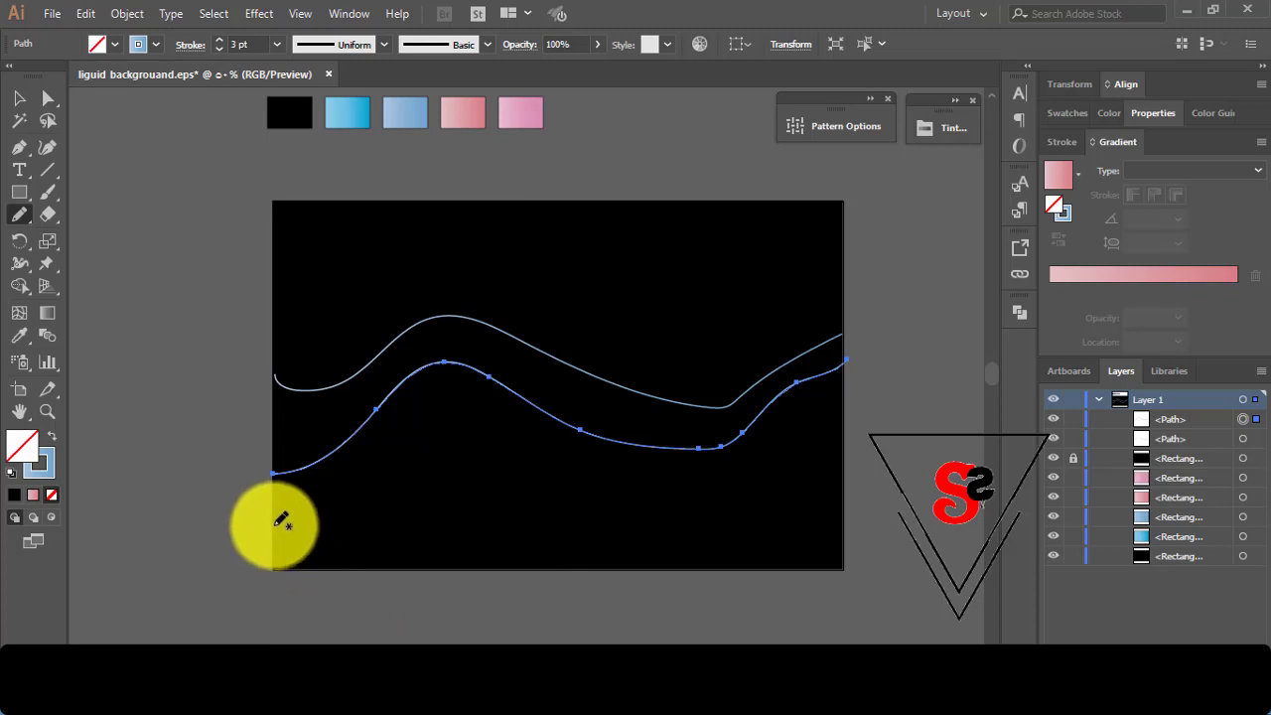
pyautogui.moveTo(275, 509)
pyautogui.mouseDown()
pyautogui.moveTo(411, 463)
pyautogui.moveTo(533, 321)
pyautogui.moveTo(681, 357)
pyautogui.moveTo(819, 450)
pyautogui.moveTo(851, 456)
pyautogui.mouseUp()
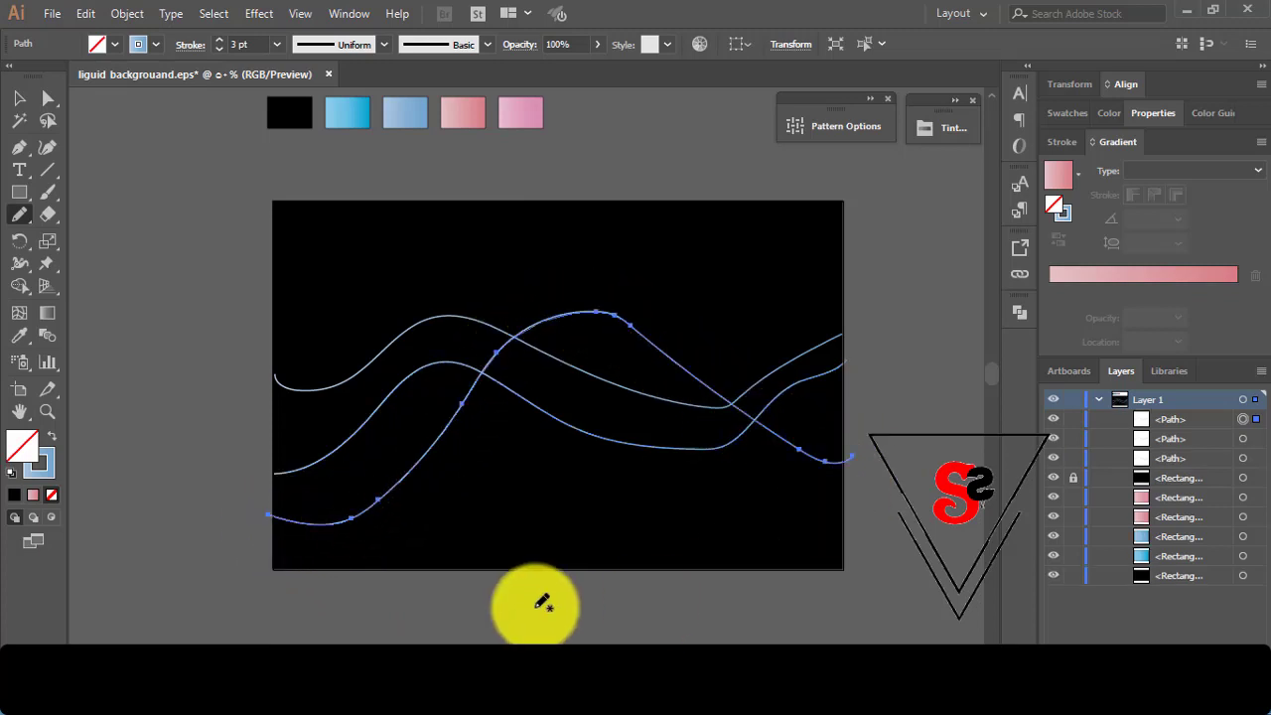
pyautogui.click(18, 97)
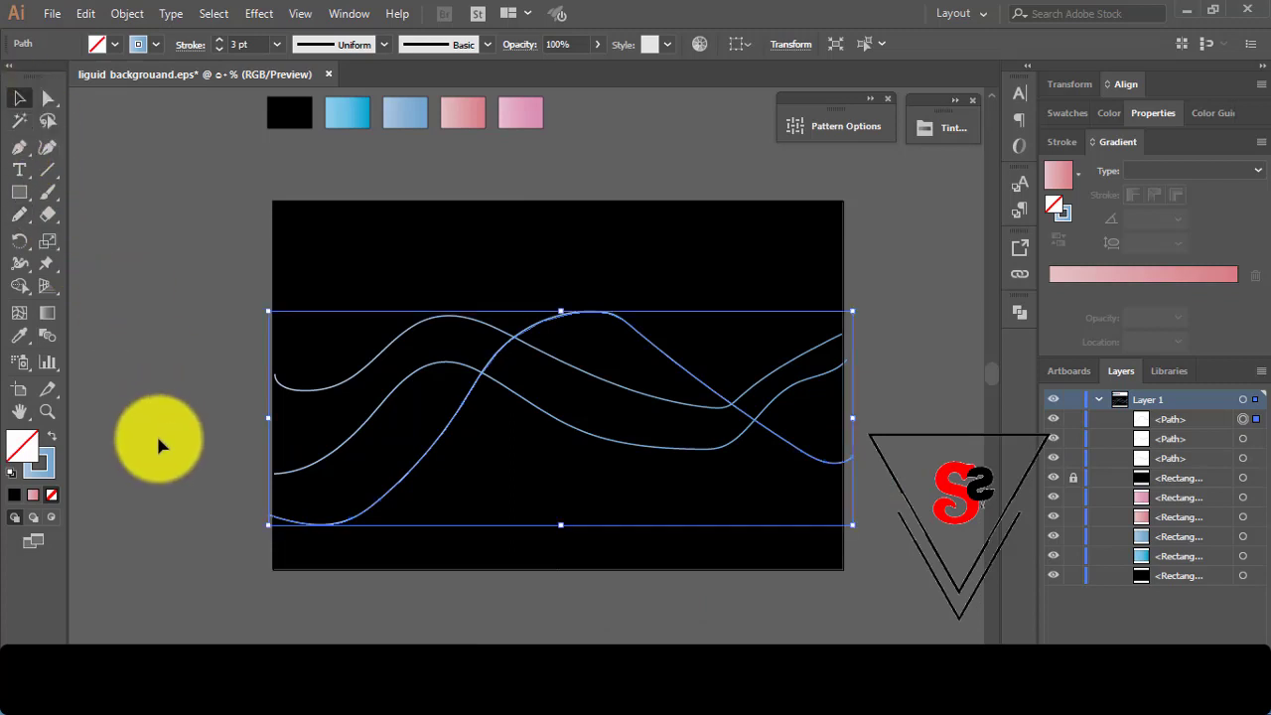
pyautogui.click(131, 432)
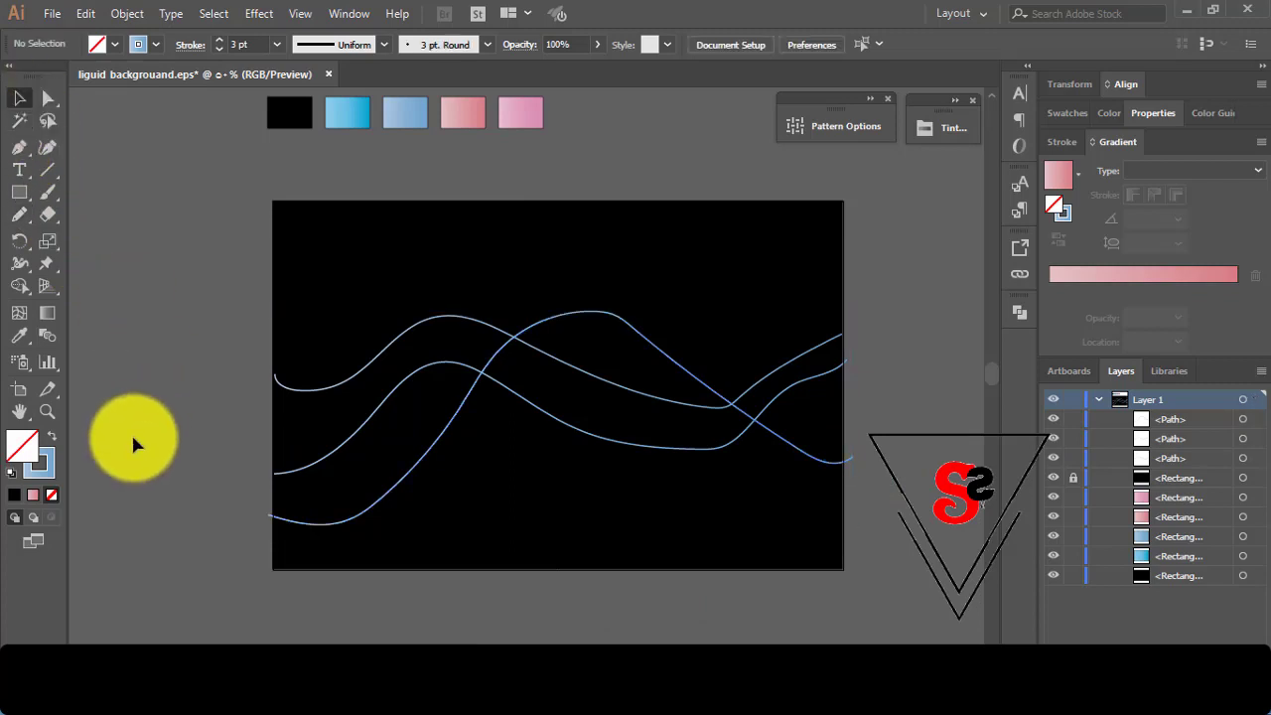
# Give the upper wave line the pink swatch's gradient as its stroke
pyautogui.click(373, 361)
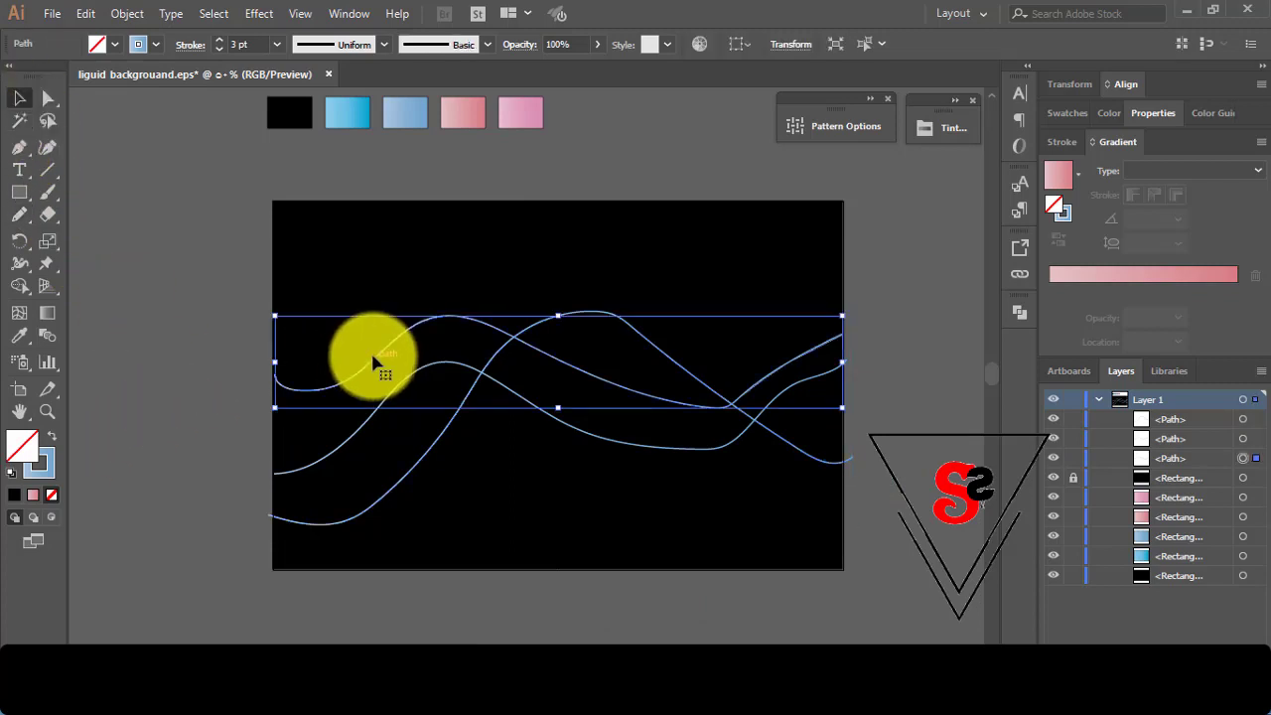
pyautogui.click(17, 337)
pyautogui.click(531, 114)
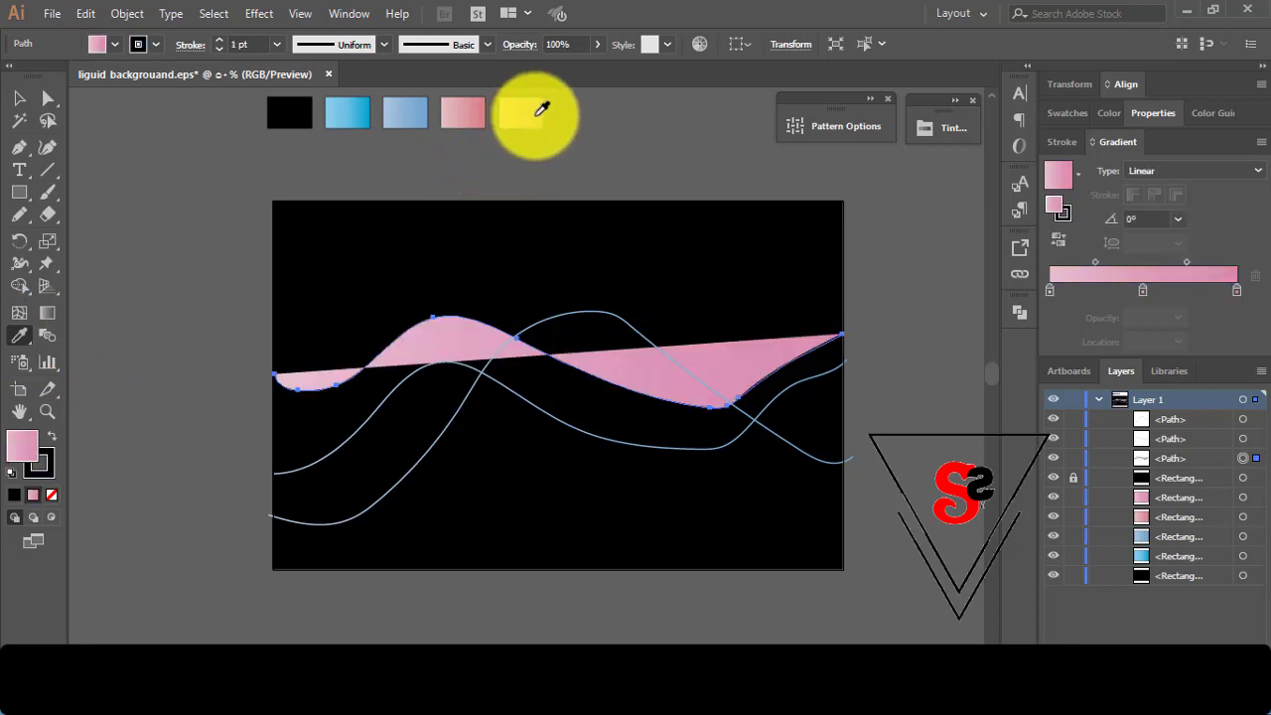
pyautogui.click(57, 441)
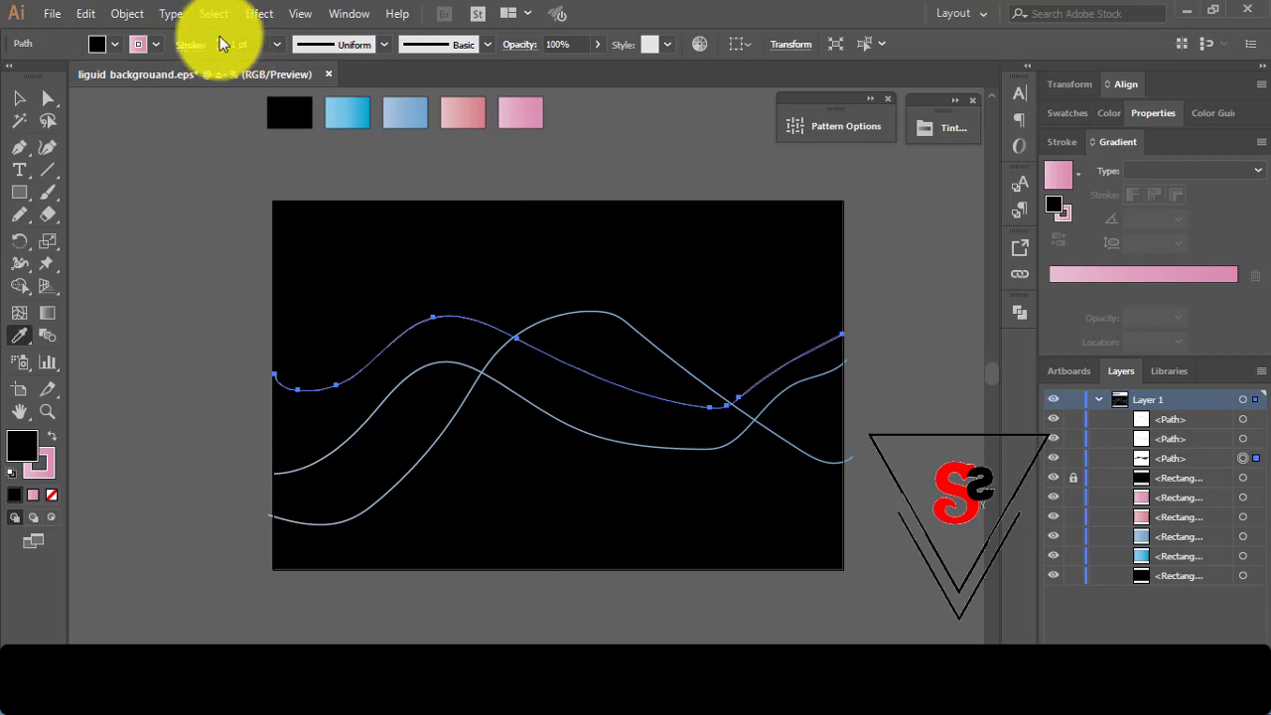
pyautogui.click(19, 97)
pyautogui.click(156, 354)
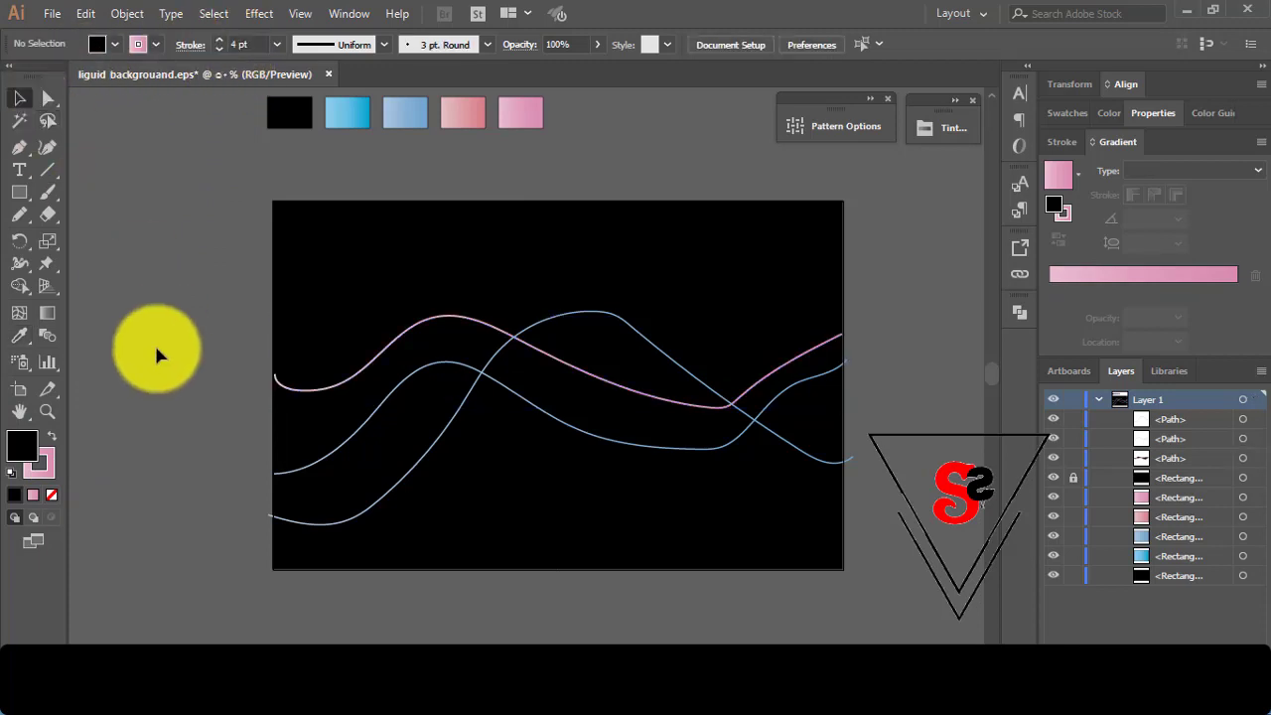
# Give the middle wave line a pink gradient stroke with its fill set to None
pyautogui.click(326, 457)
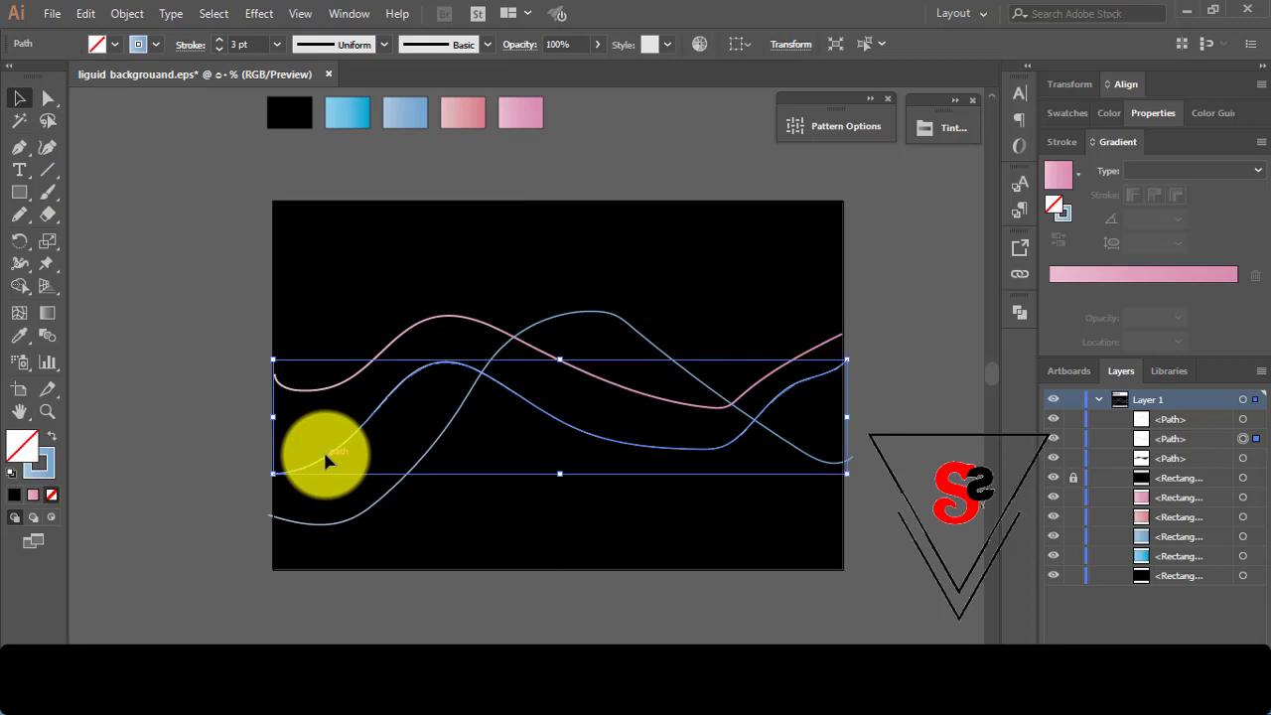
pyautogui.click(19, 336)
pyautogui.click(470, 117)
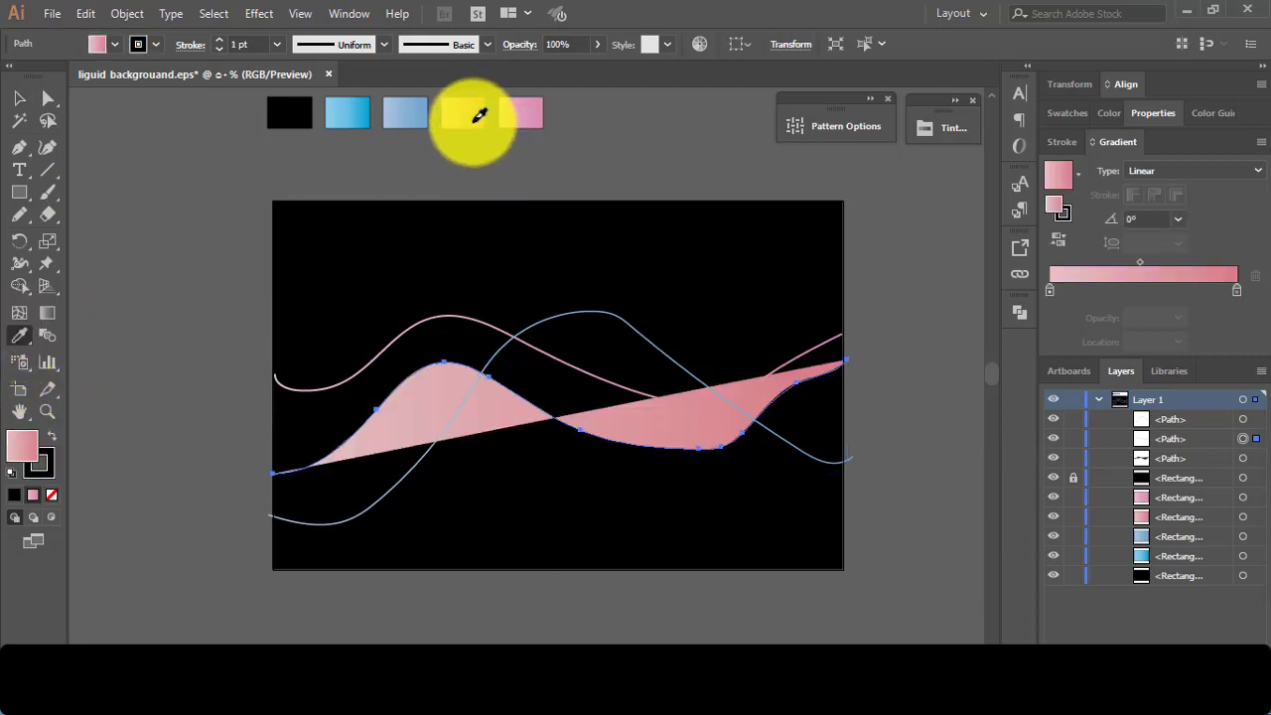
pyautogui.click(53, 437)
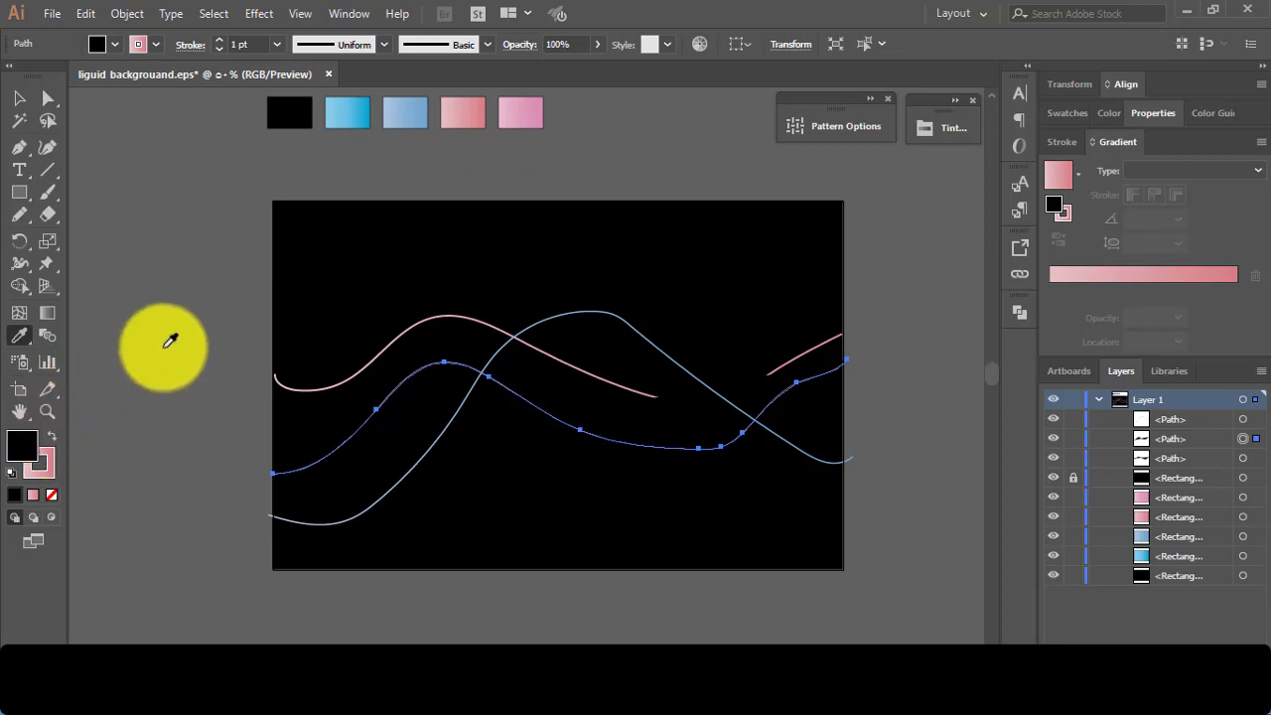
pyautogui.click(115, 44)
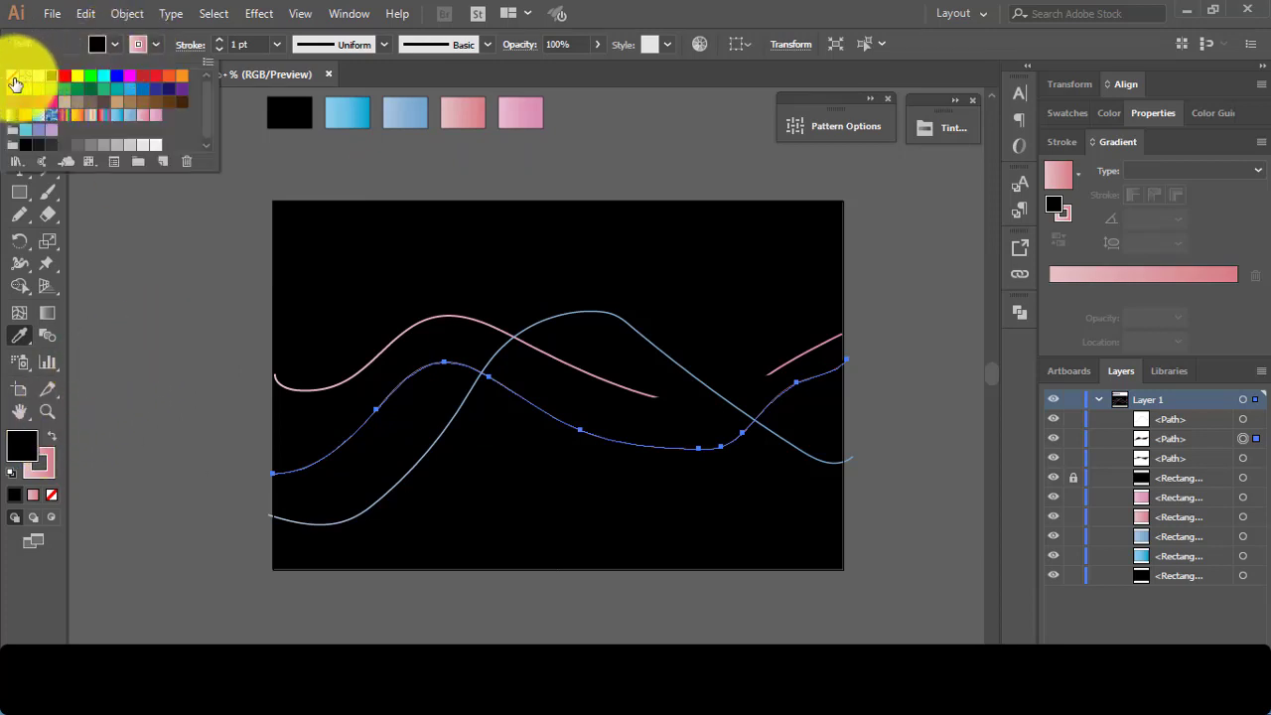
pyautogui.click(14, 80)
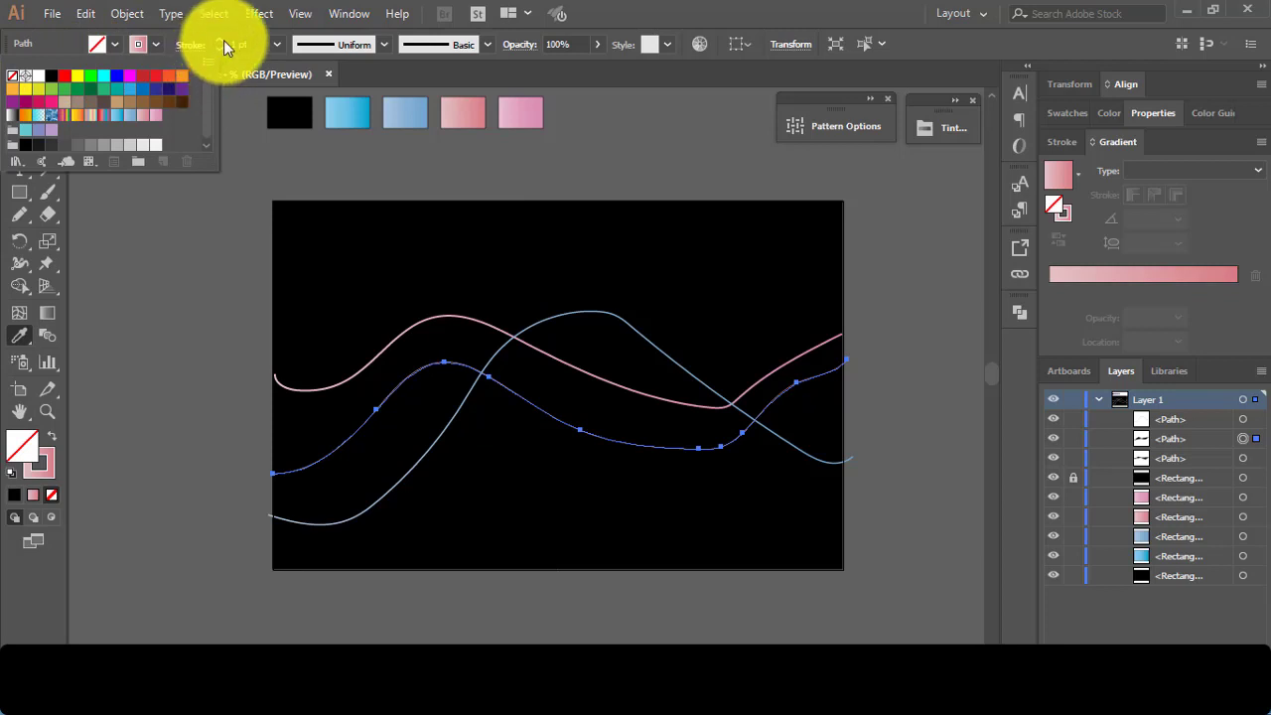
pyautogui.click(220, 39)
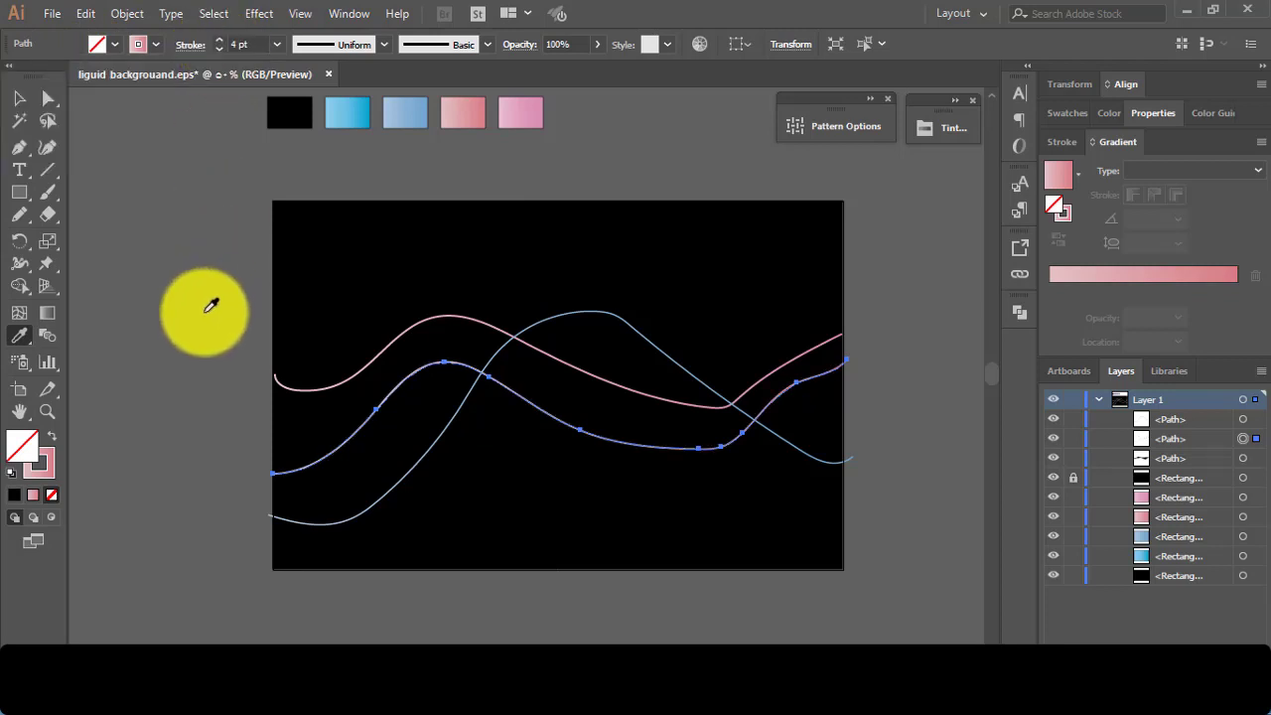
pyautogui.click(24, 102)
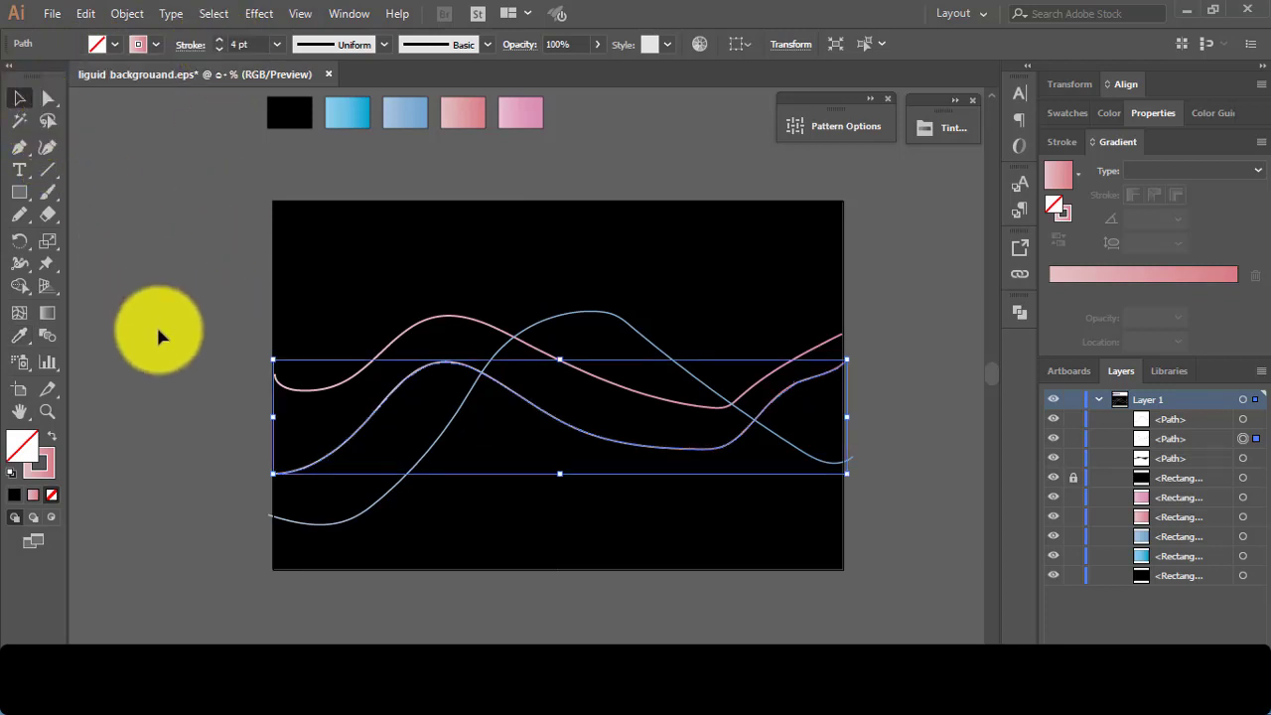
pyautogui.click(157, 325)
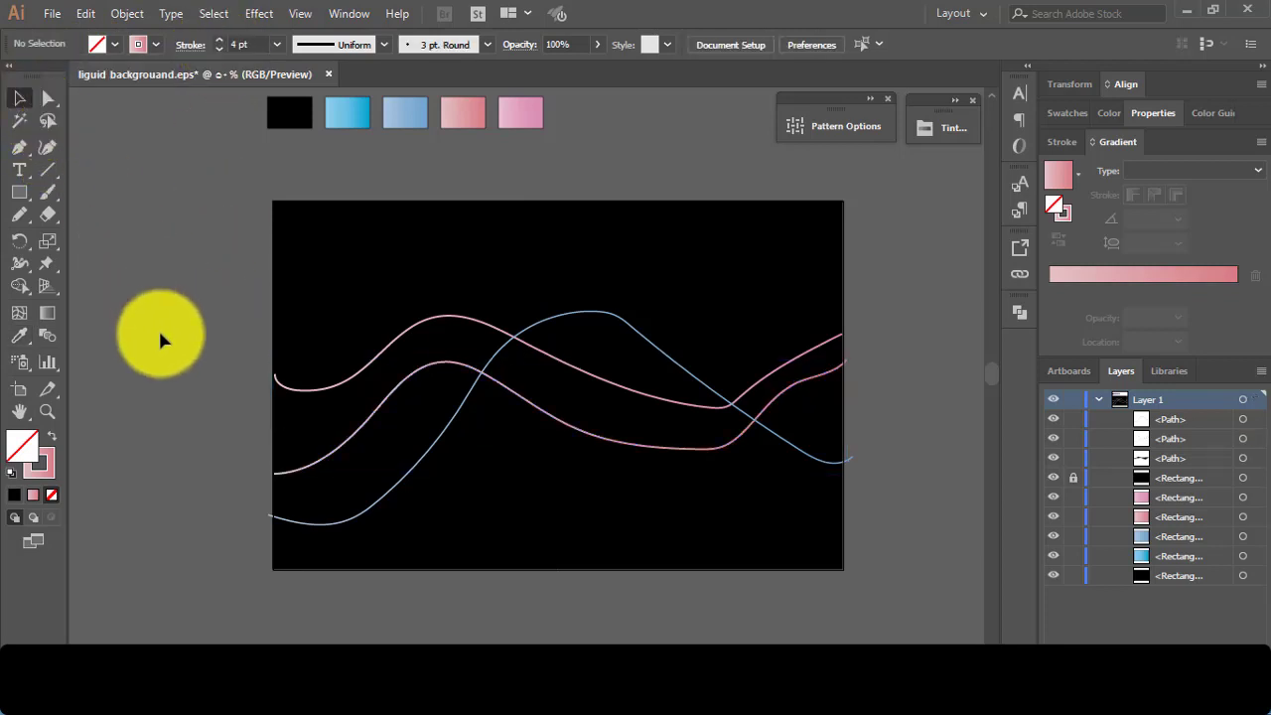
pyautogui.click(360, 510)
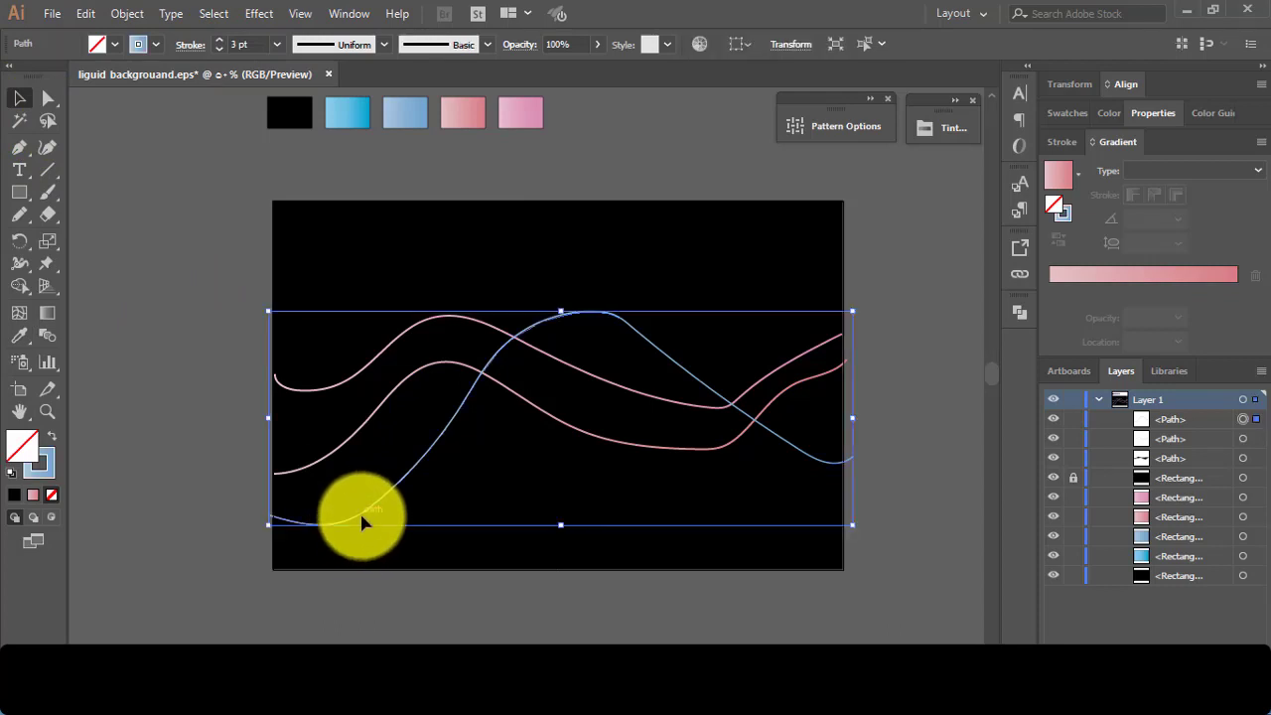
pyautogui.keyDown('shift'); pyautogui.click(329, 453); pyautogui.keyUp('shift')
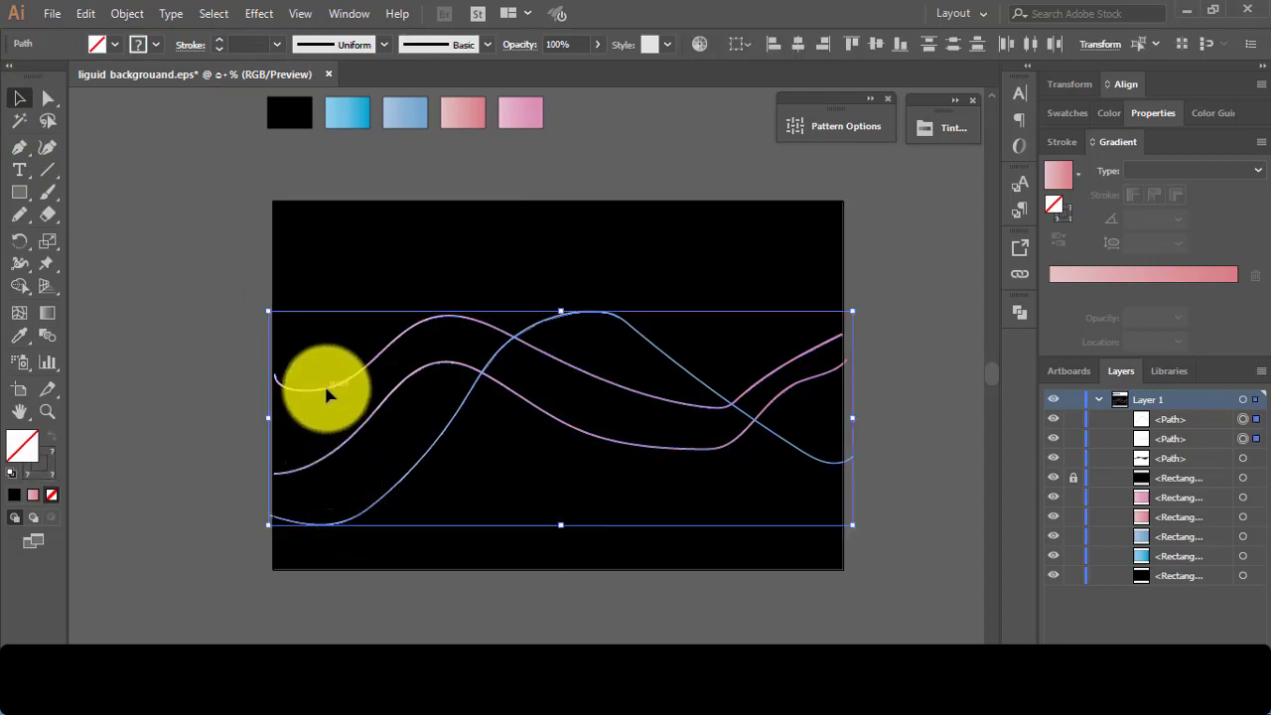
# Blend the two pink lines and the blue line with Alt+Ctrl+B
pyautogui.hotkey('ctrl', 'shift', 'b')
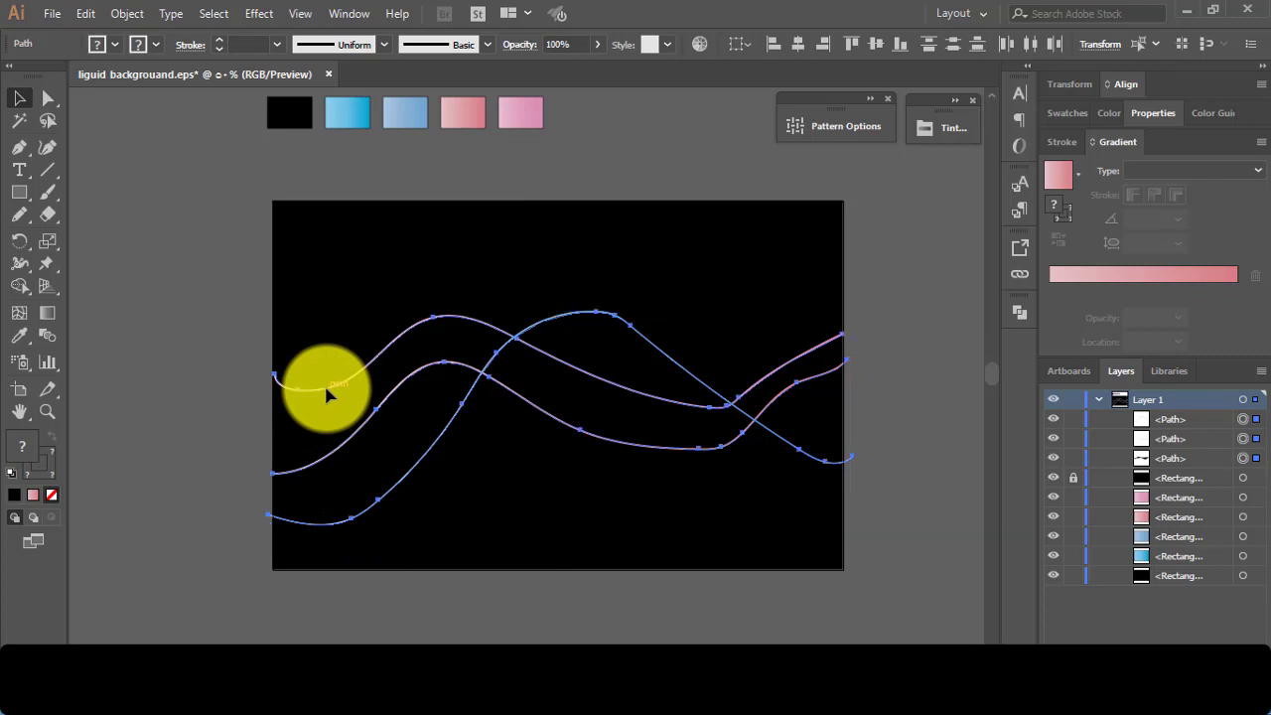
pyautogui.hotkey('ctrl', 'alt', 'b')
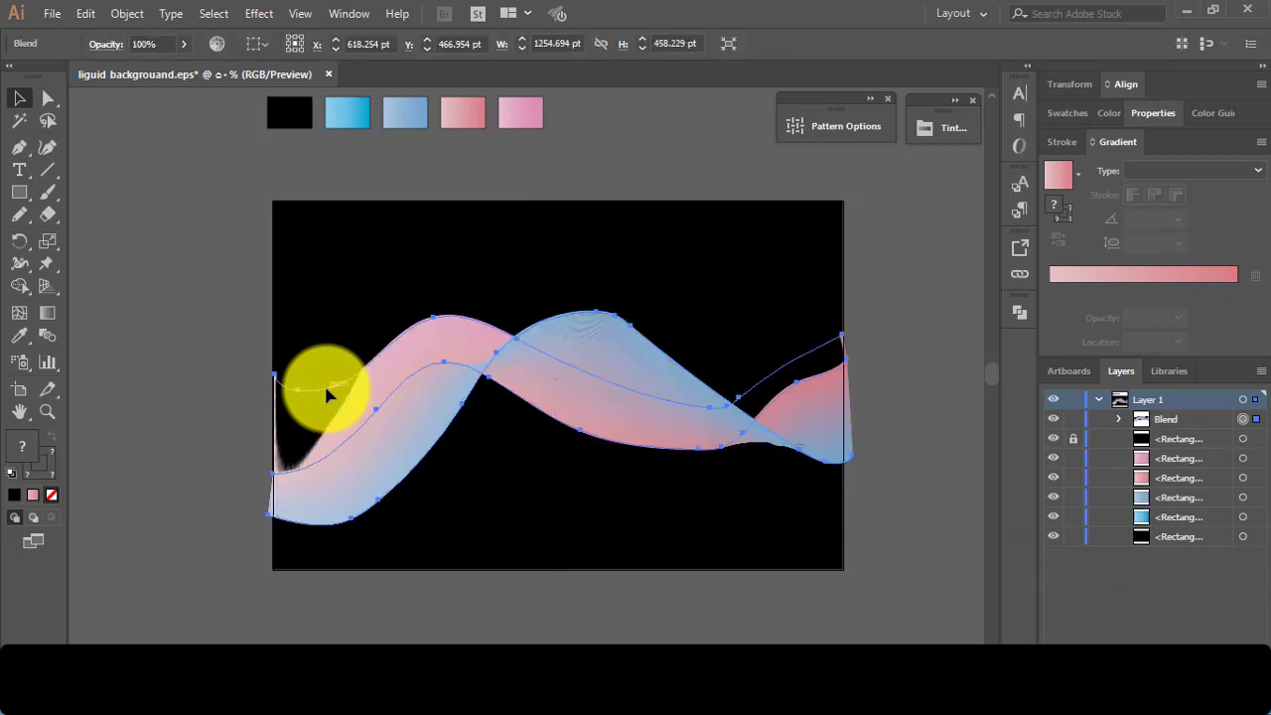
pyautogui.click(179, 327)
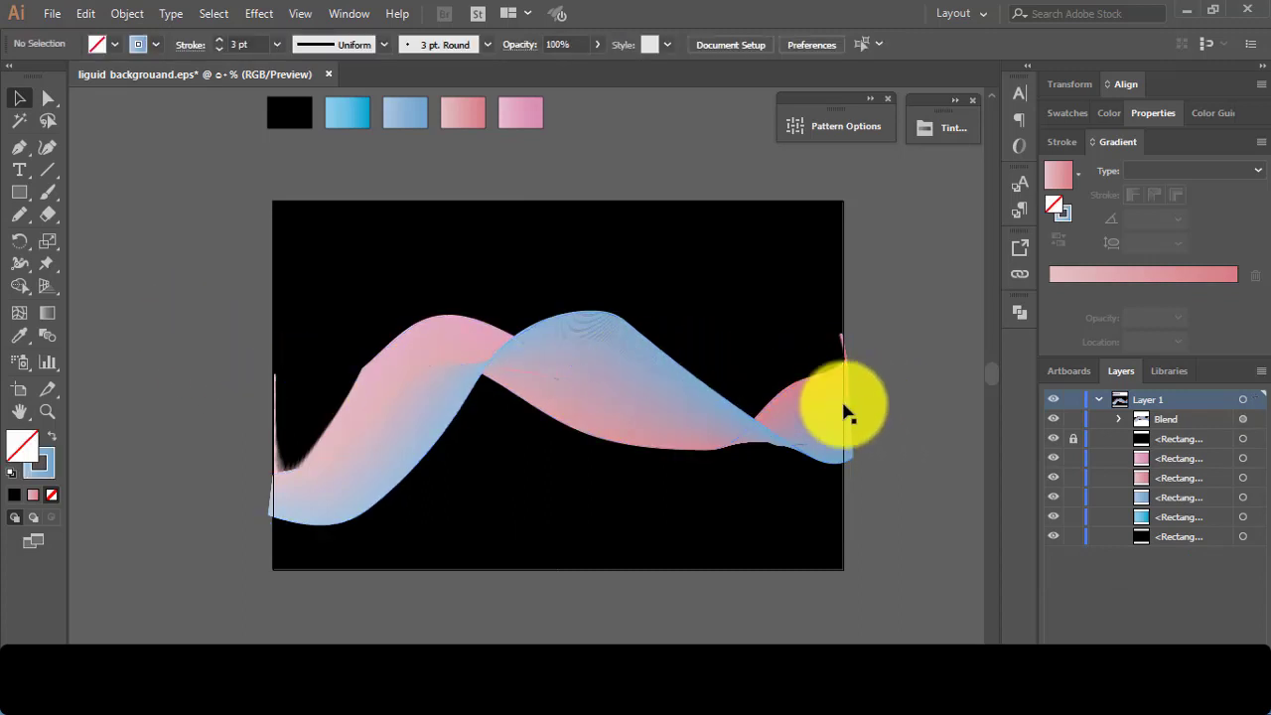